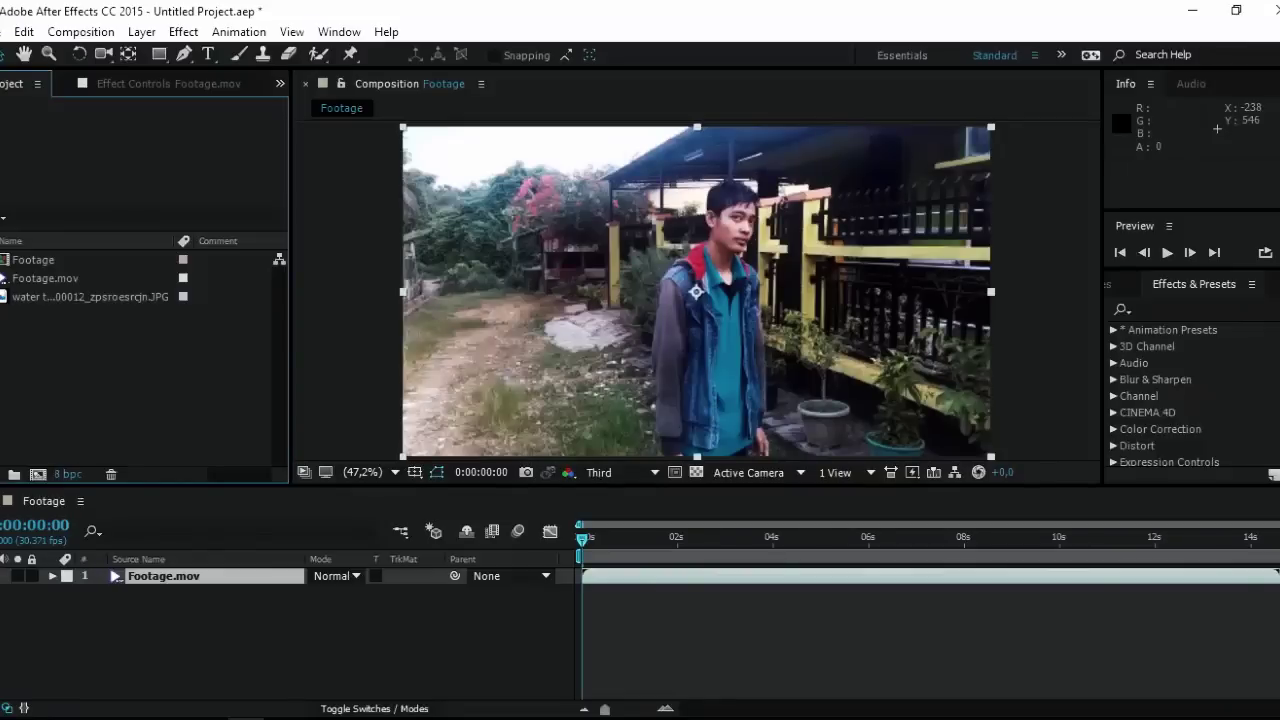
Step: Preview the footage and split the Footage.mov layer at 0:00:05:29, where the man raises his hands
{"action": "key", "text": "space"}
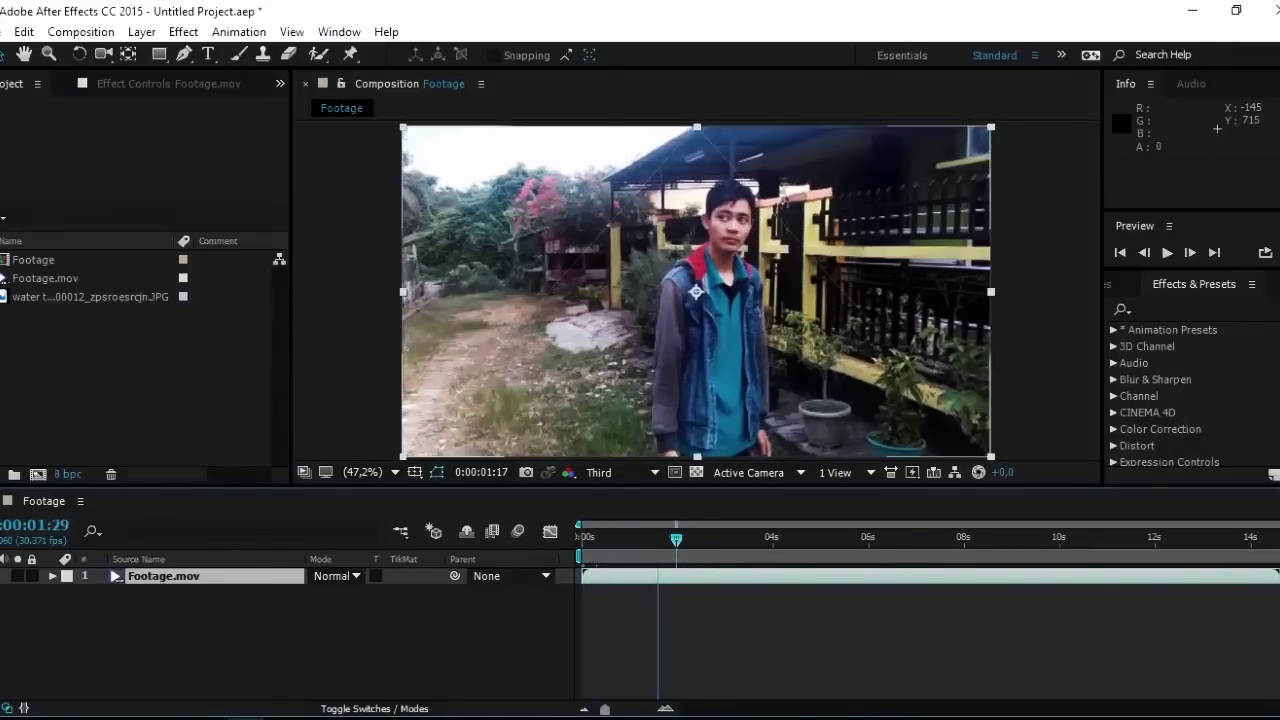
{"action": "left_click", "coordinate": [868, 540]}
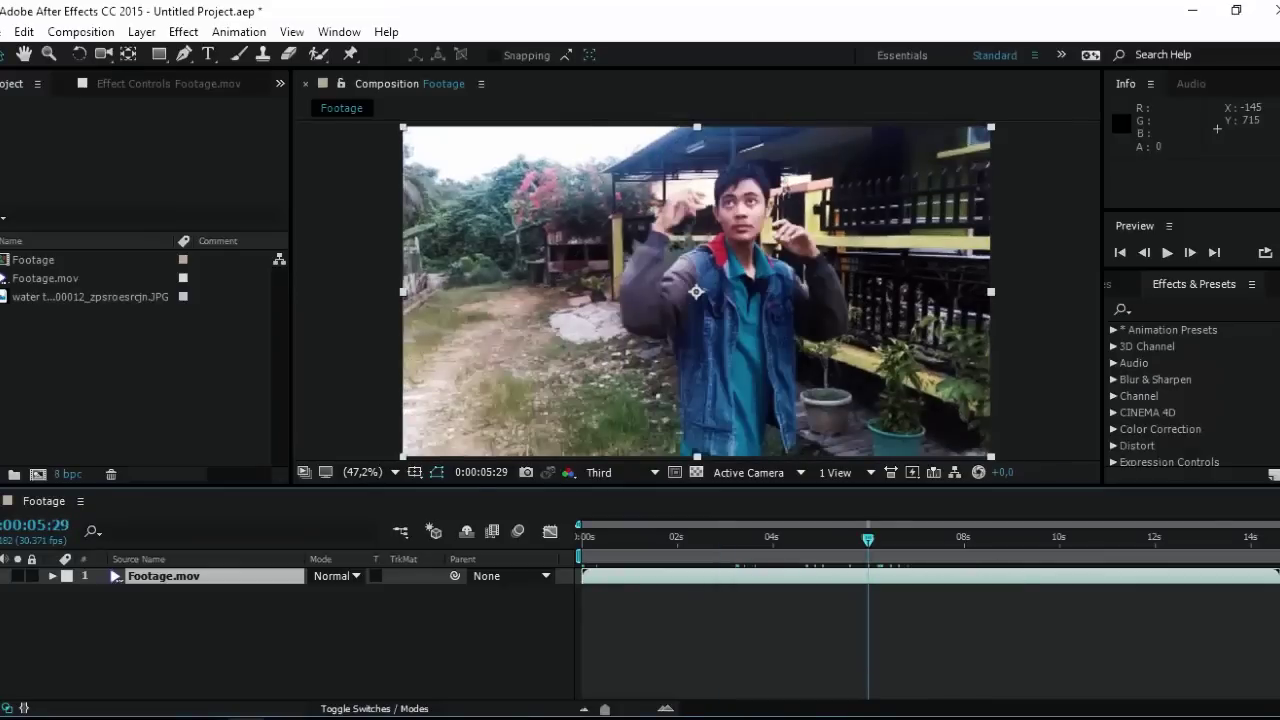
{"action": "left_click_drag", "start_coordinate": [605, 709], "coordinate": [622, 709]}
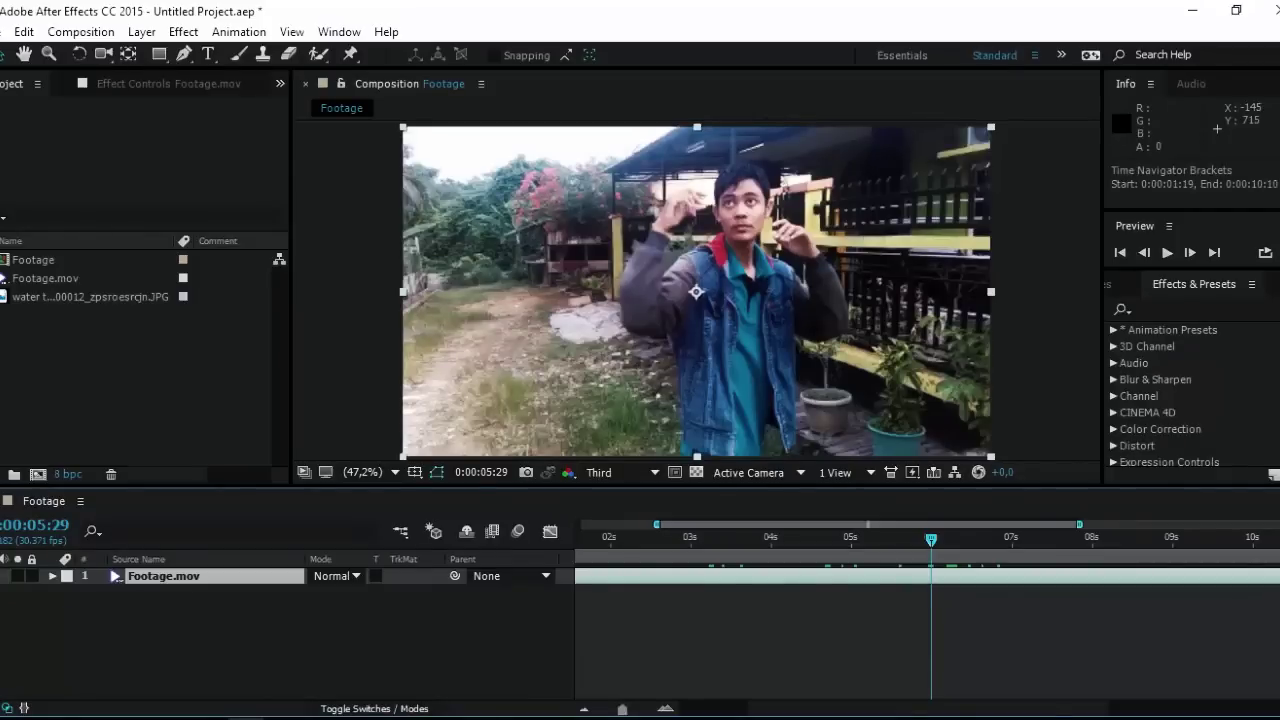
{"action": "left_click_drag", "start_coordinate": [622, 709], "coordinate": [608, 709]}
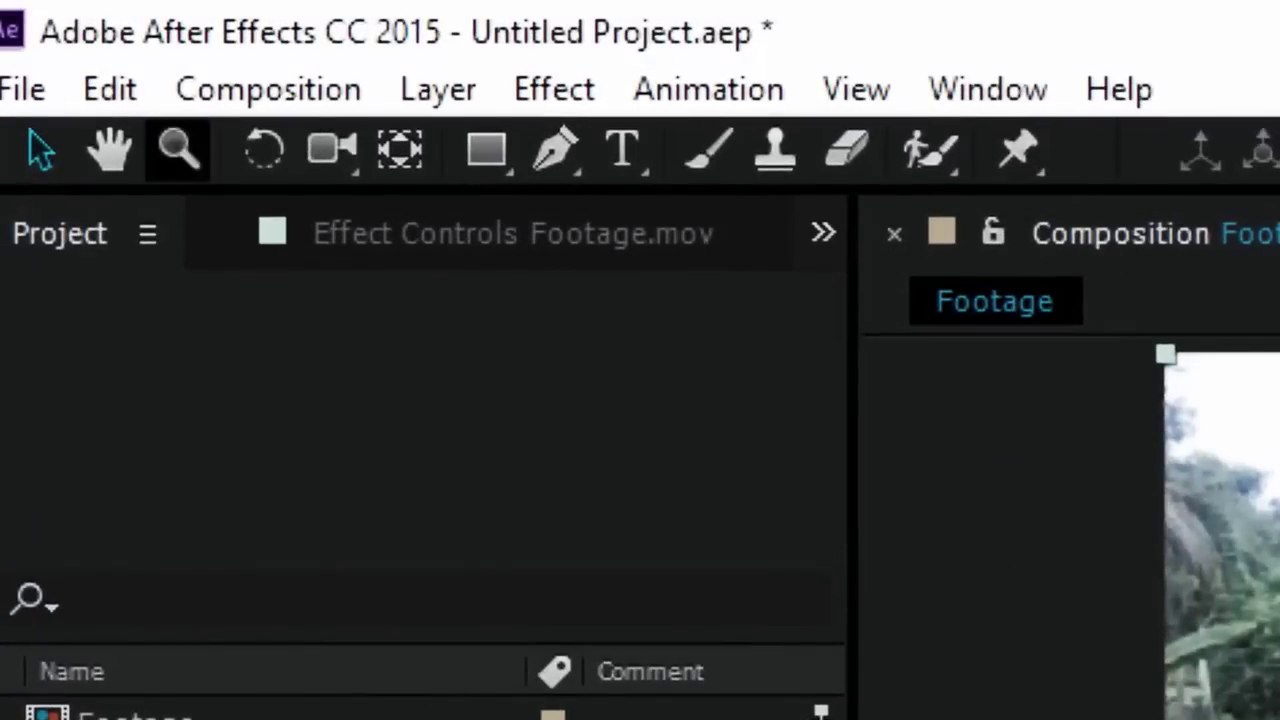
{"action": "left_click", "coordinate": [110, 89]}
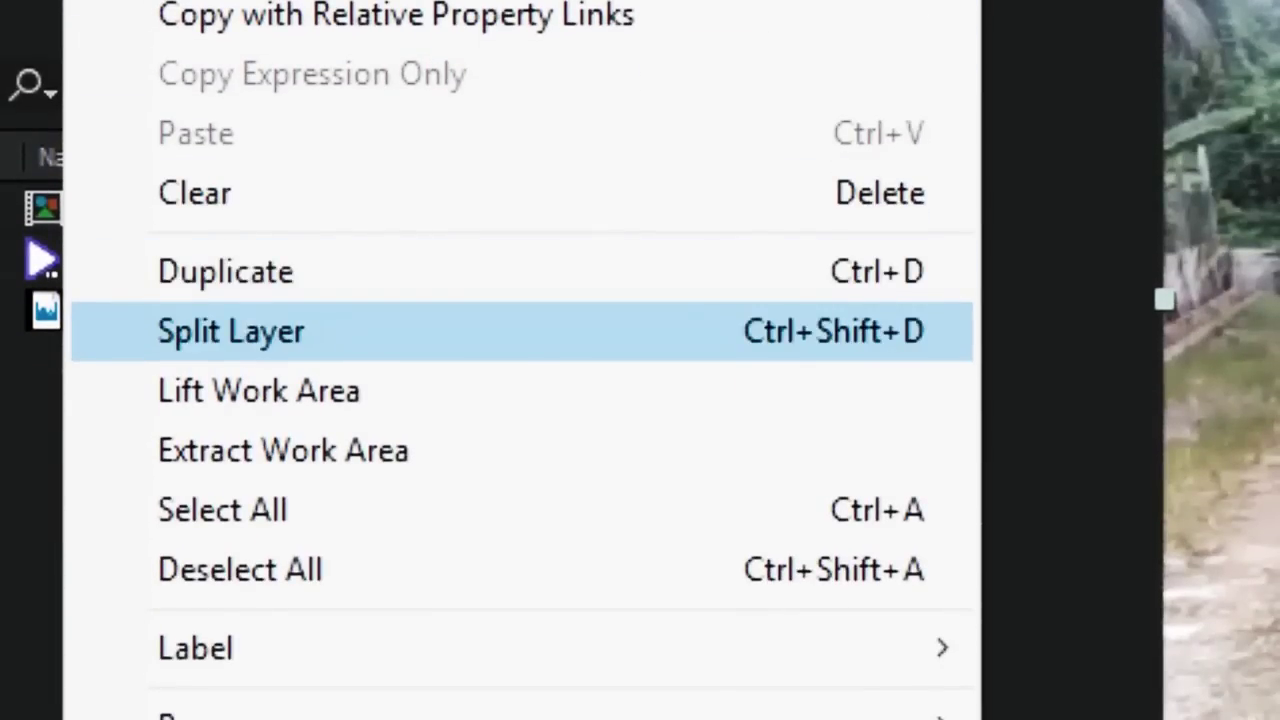
{"action": "left_click", "coordinate": [230, 534]}
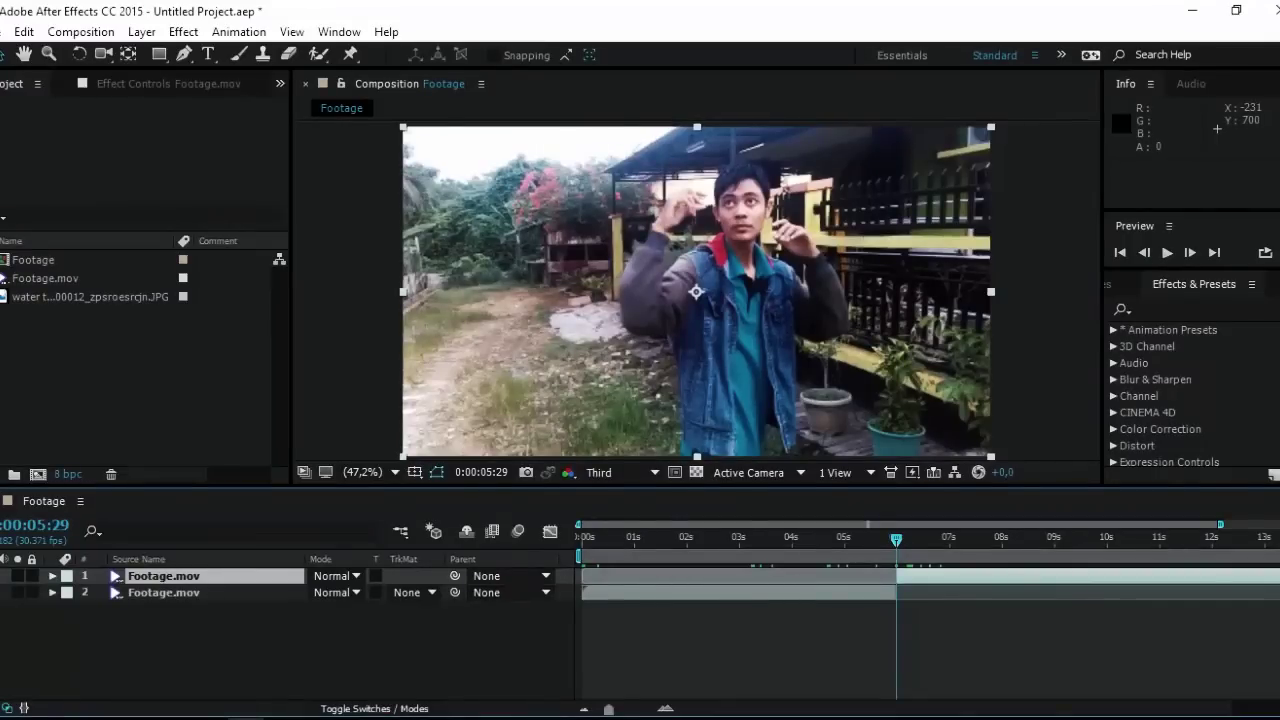
Step: Preview the second part of the split footage and rename its layer FooTRAin
{"action": "key", "text": "space"}
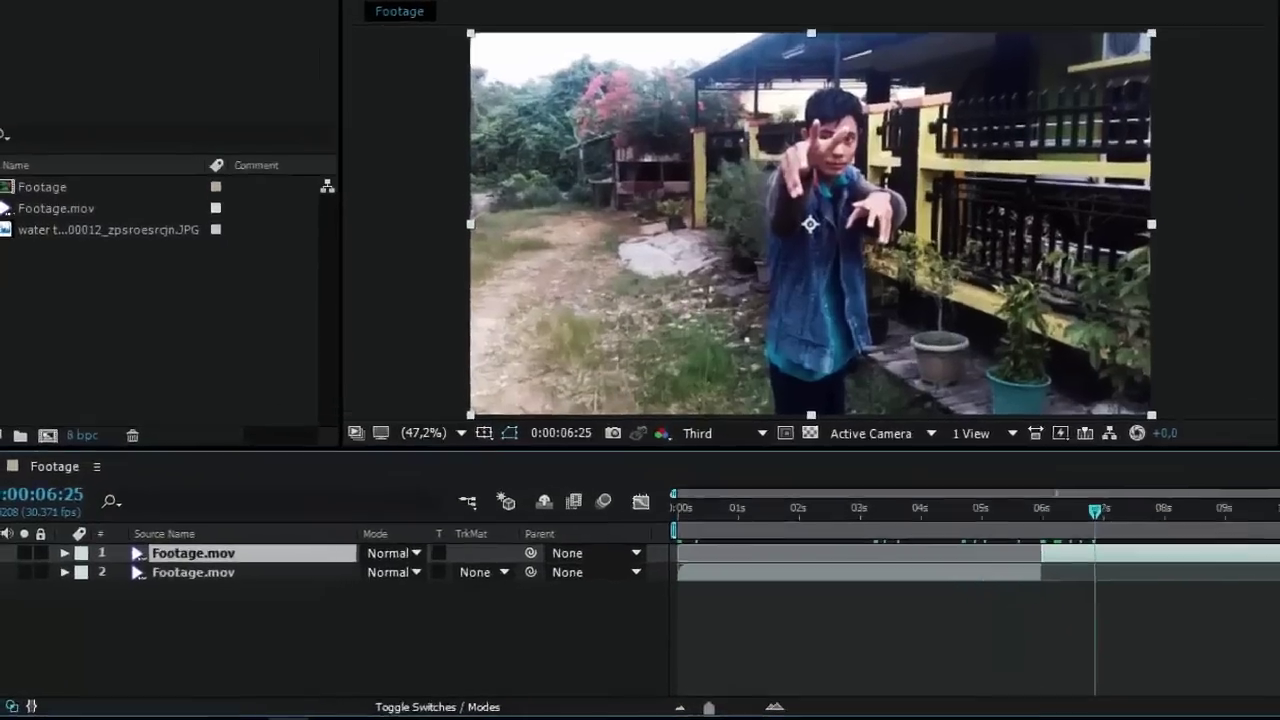
{"action": "key", "text": "Return"}
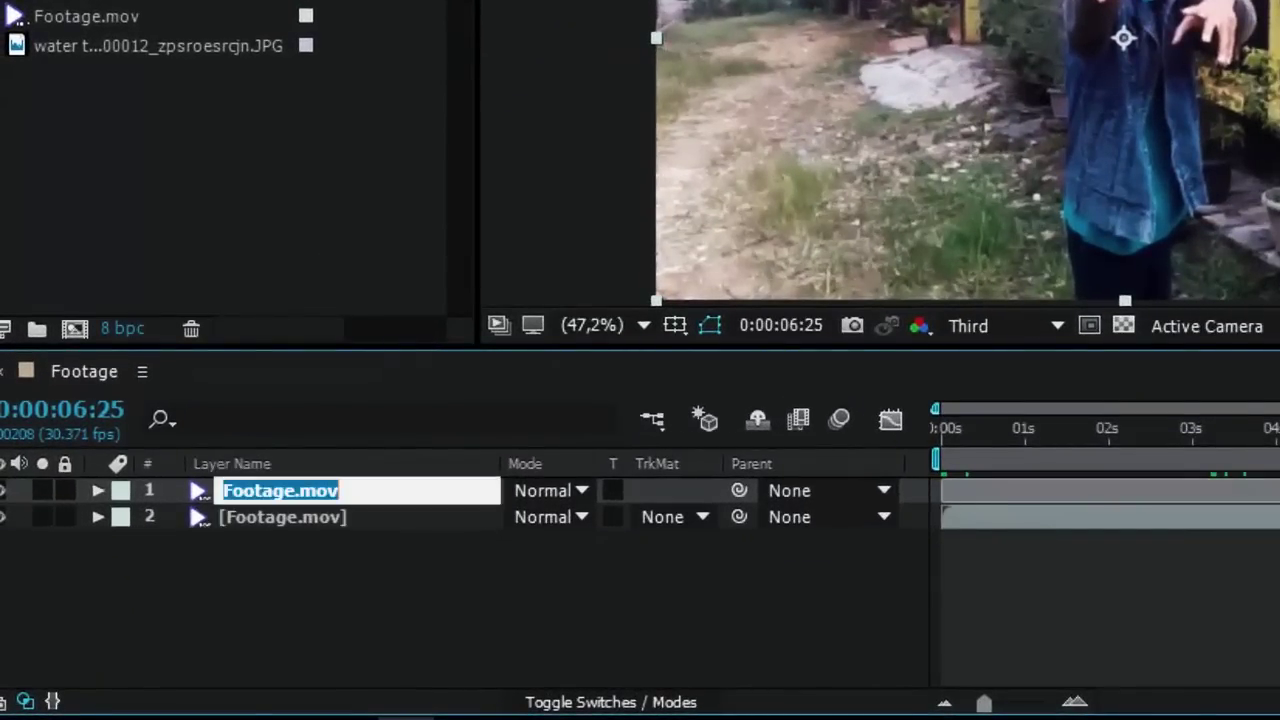
{"action": "type", "text": "FooTRAin"}
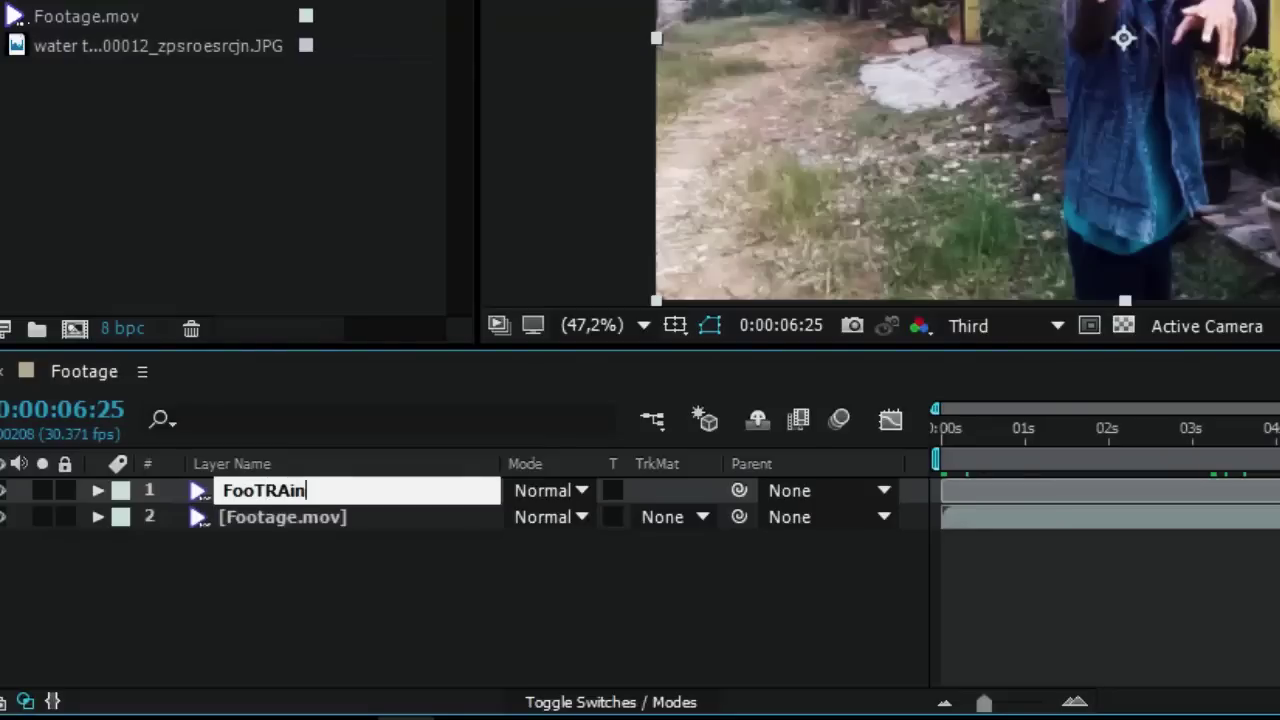
{"action": "key", "text": "Return"}
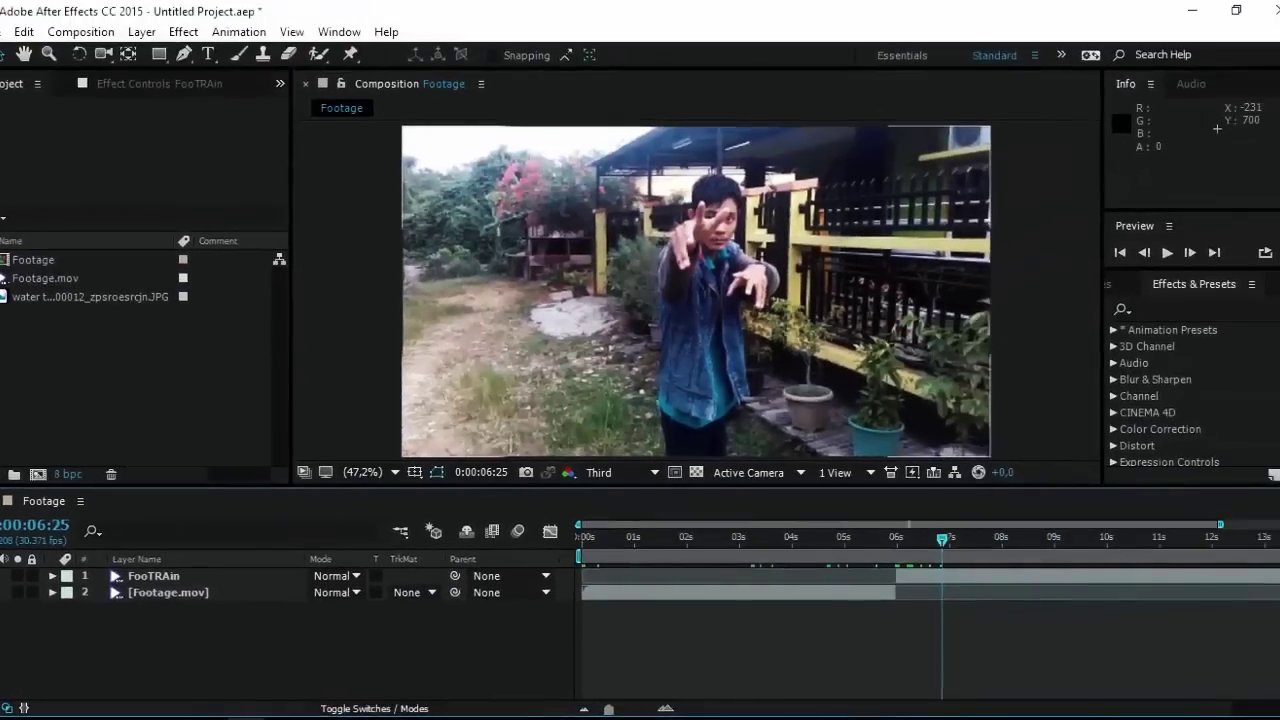
Step: Run Track Camera on the FooTRAin layer
{"action": "left_click", "coordinate": [171, 562]}
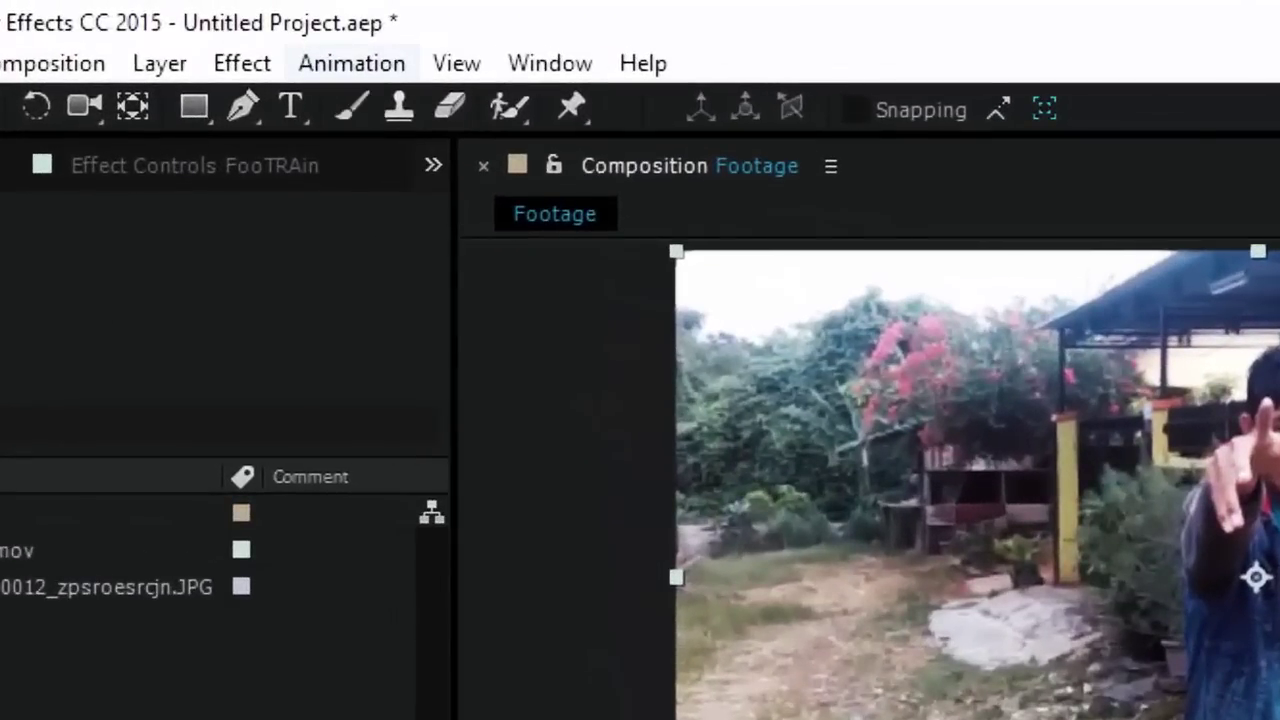
{"action": "left_click", "coordinate": [351, 63]}
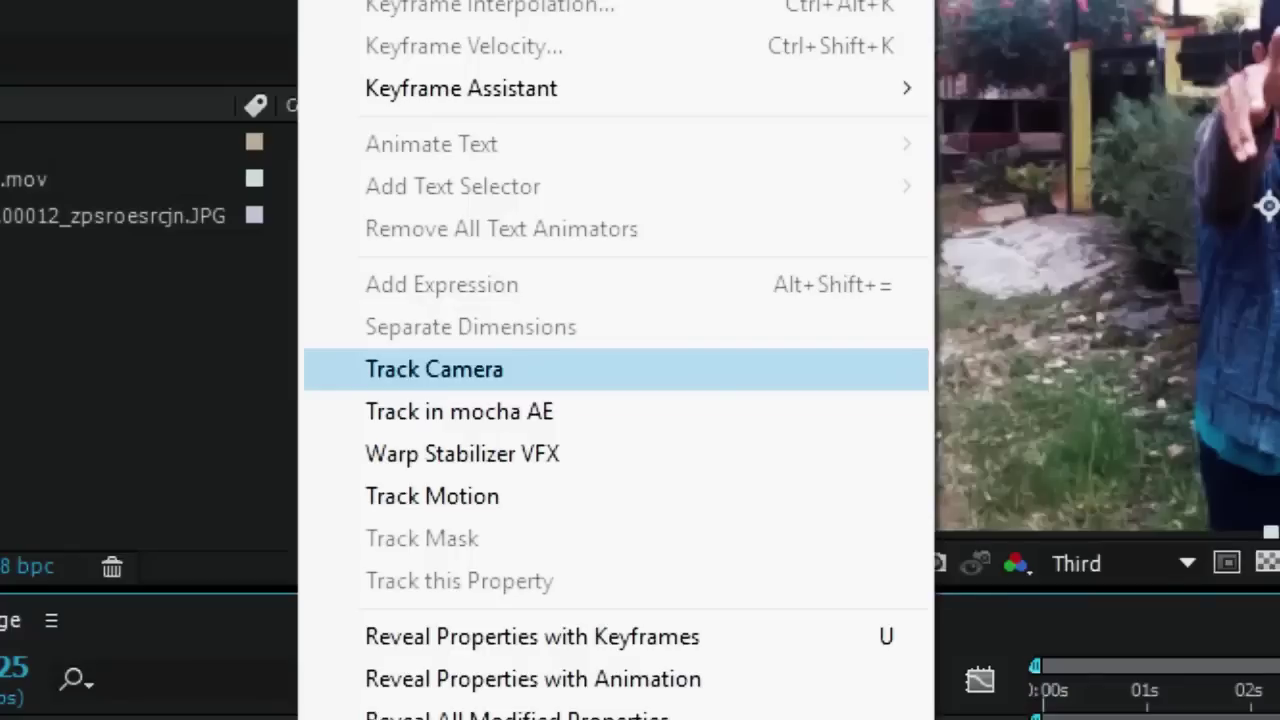
{"action": "left_click", "coordinate": [432, 495]}
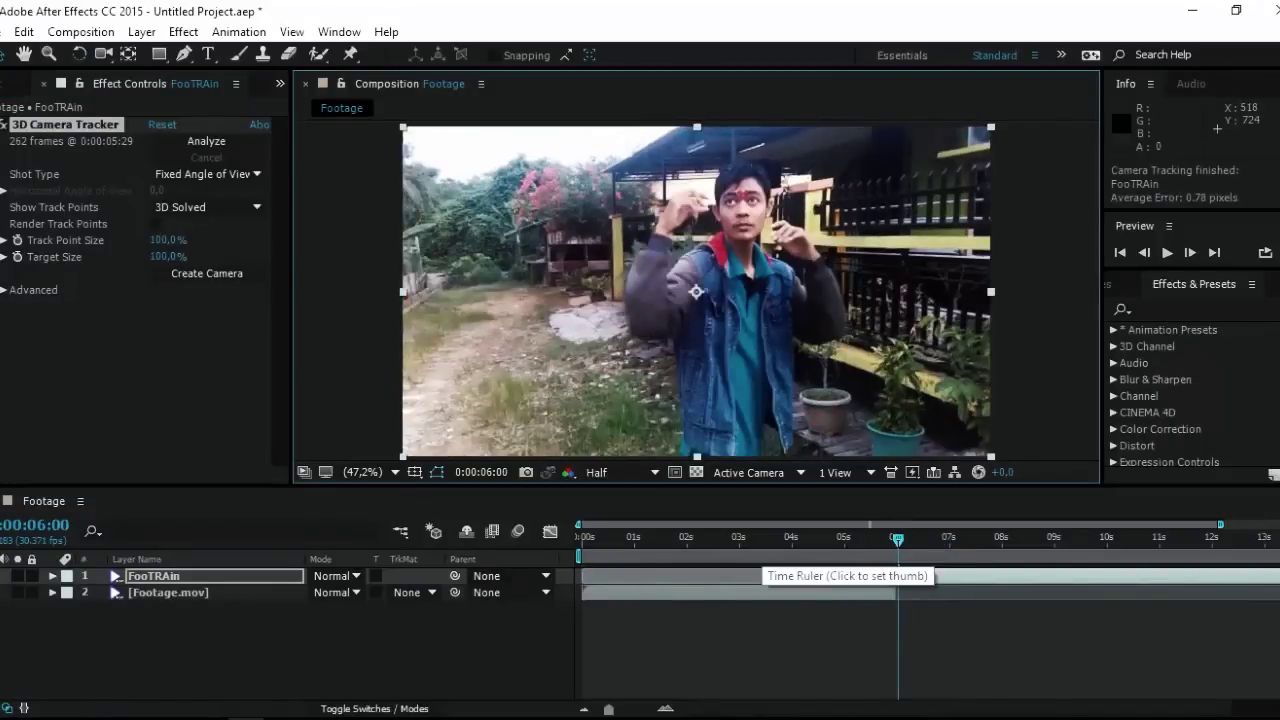
Step: Review the tracked footage and create a null and camera from the track point on the man's face at 0:00:06:10
{"action": "left_click_drag", "start_coordinate": [897, 545], "coordinate": [942, 545]}
{"action": "key", "text": "space"}
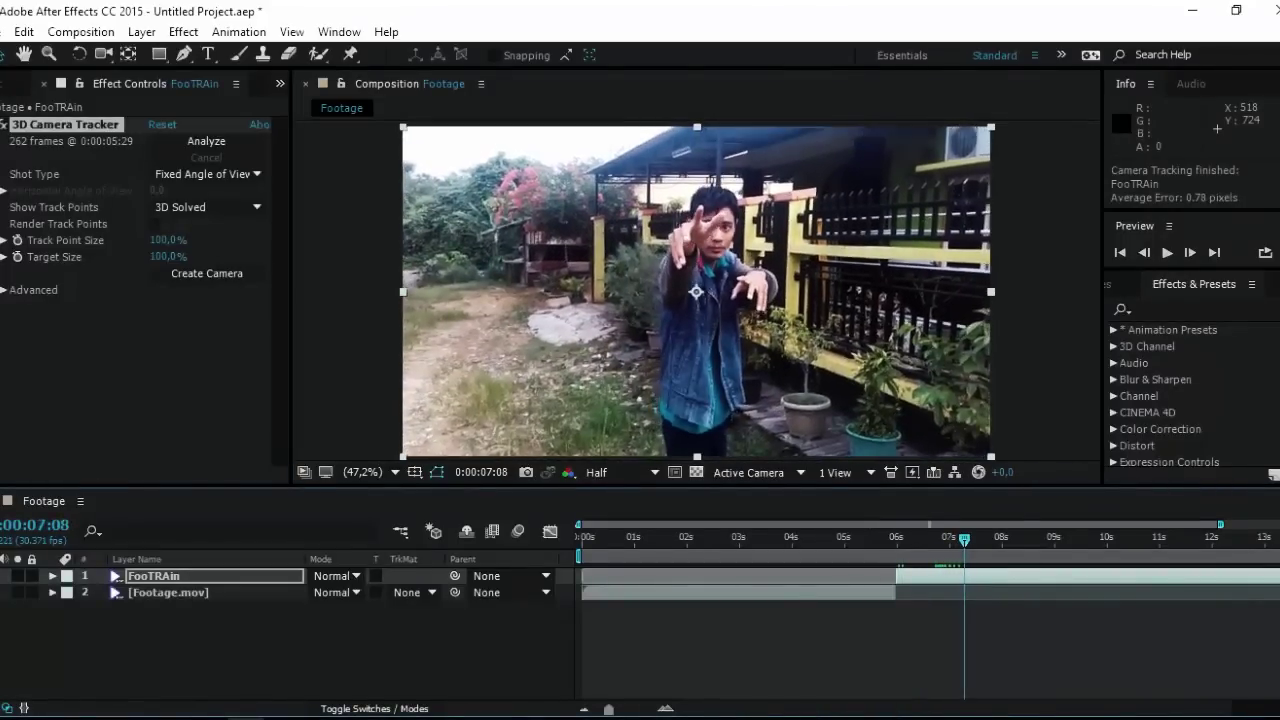
{"action": "left_click_drag", "start_coordinate": [989, 540], "coordinate": [915, 540]}
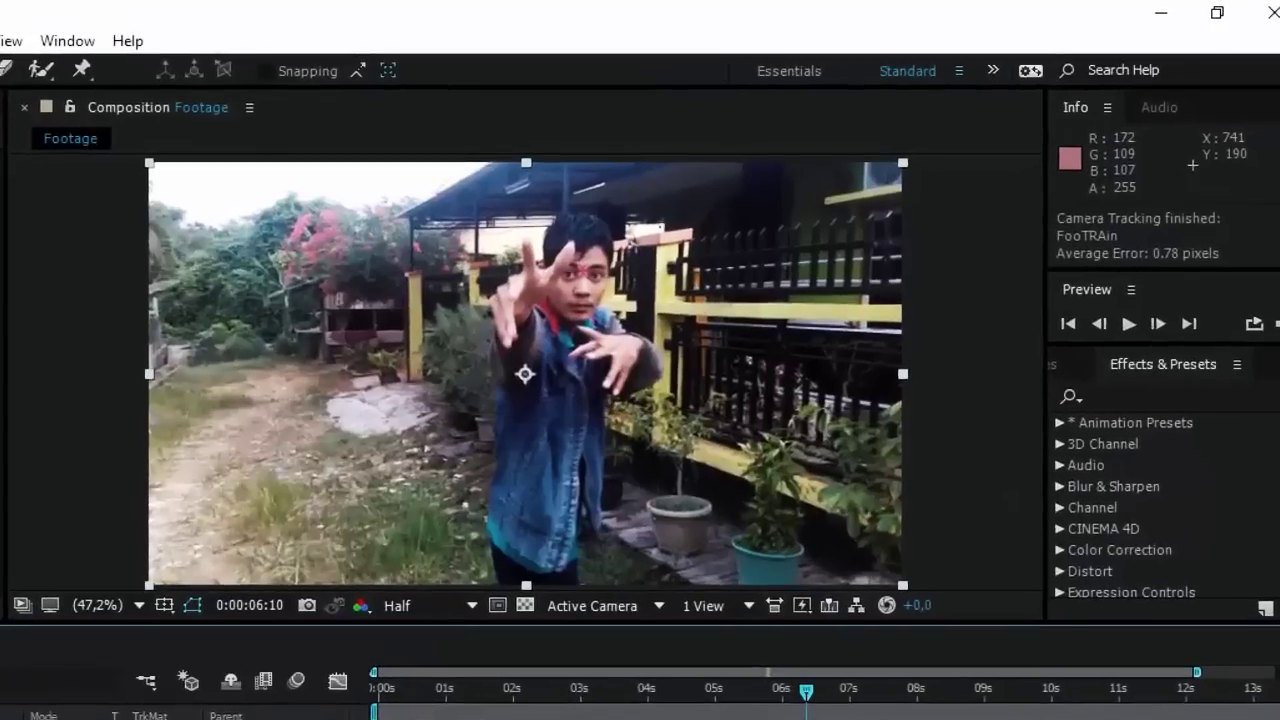
{"action": "right_click", "coordinate": [743, 214]}
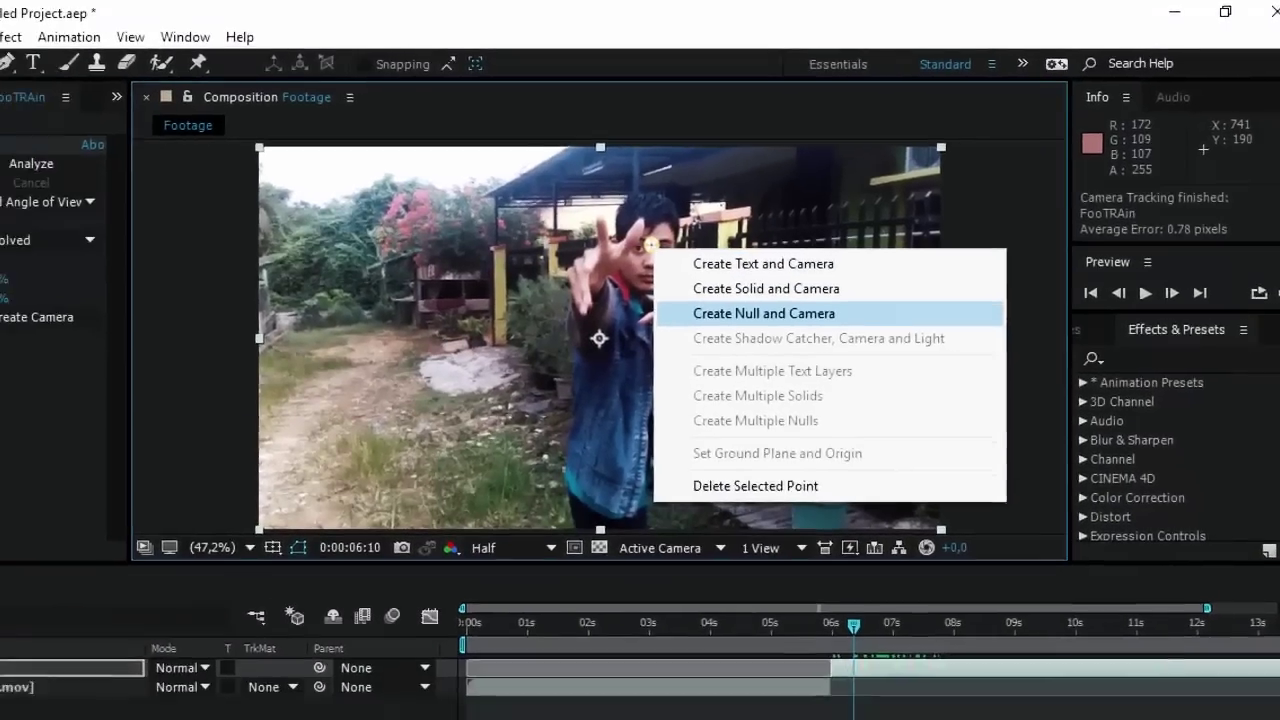
{"action": "left_click", "coordinate": [707, 346]}
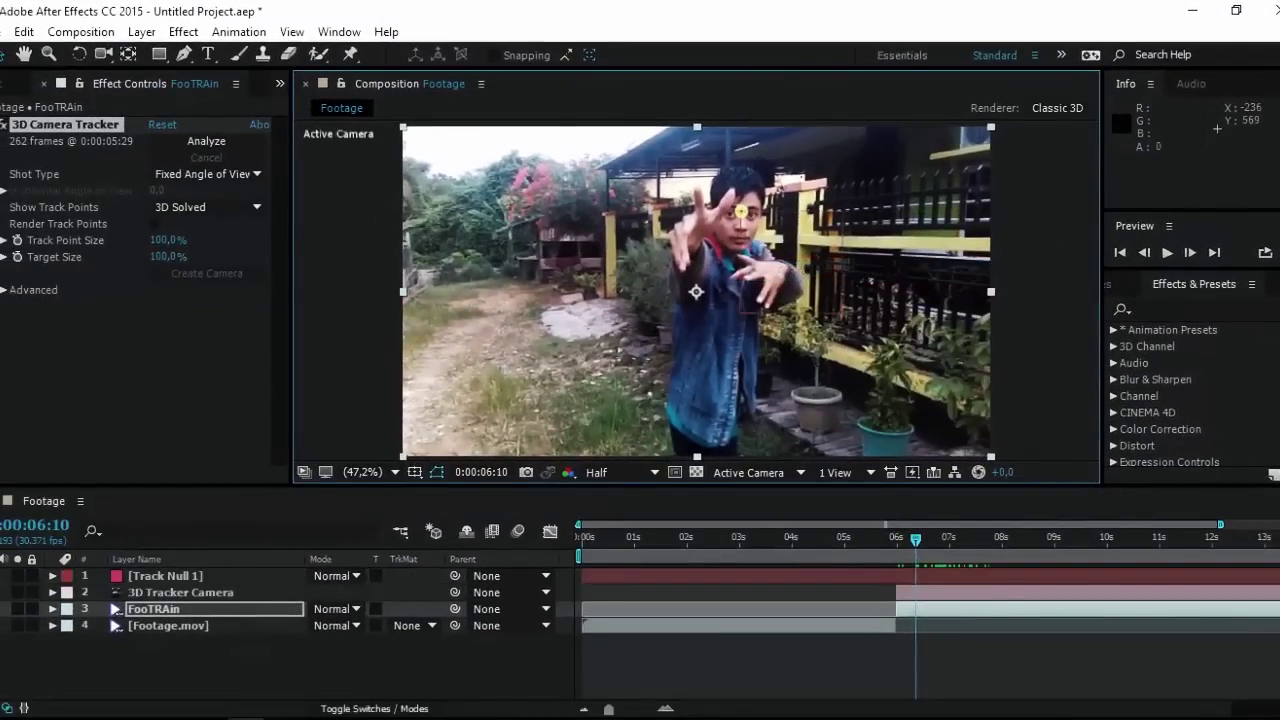
Step: Pre-compose the Track Null 1 and 3D Tracker Camera layers into a composition named Rain
{"action": "left_click", "coordinate": [166, 576]}
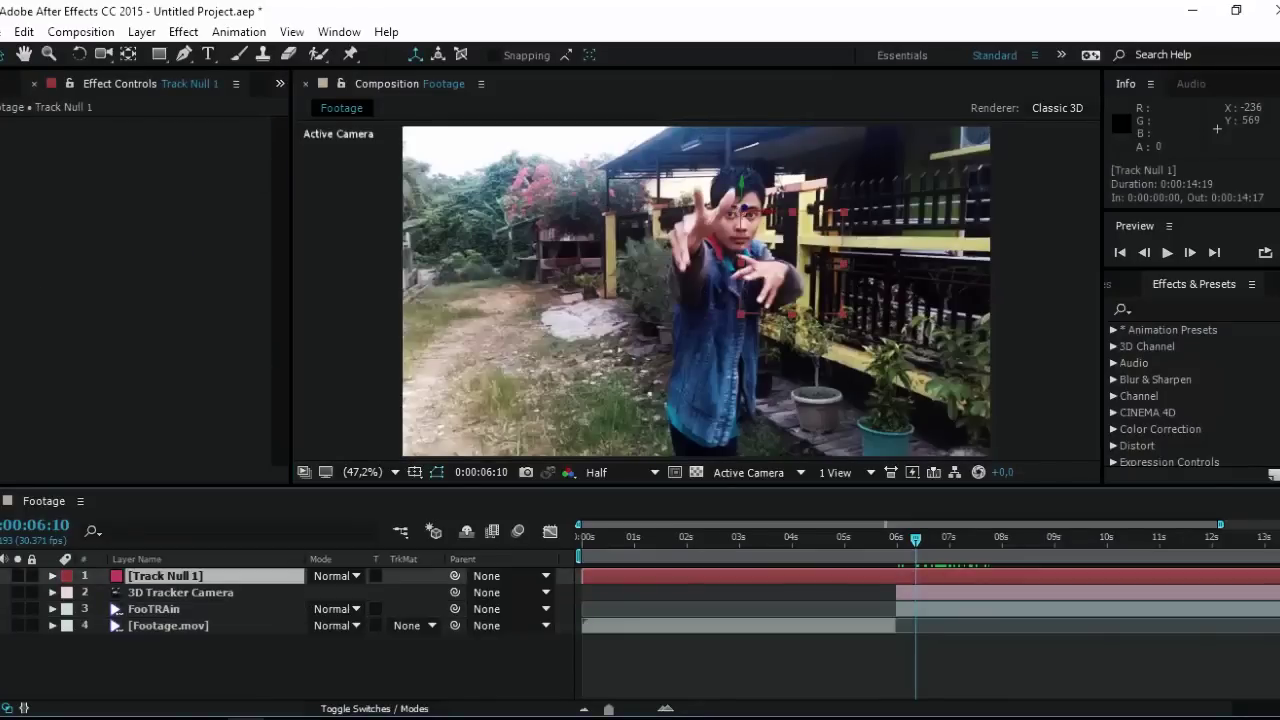
{"action": "left_click", "coordinate": [180, 592], "text": "shift"}
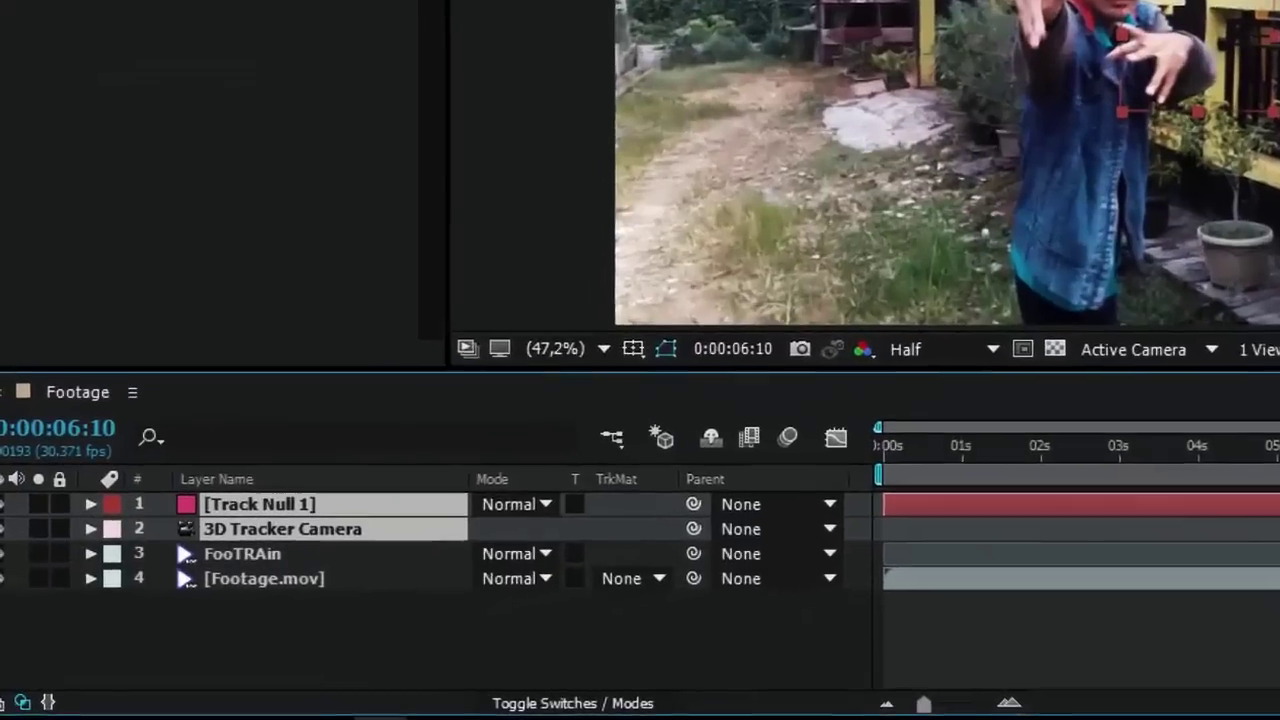
{"action": "right_click", "coordinate": [212, 594]}
{"action": "mouse_move", "coordinate": [255, 595]}
{"action": "left_click", "coordinate": [432, 557]}
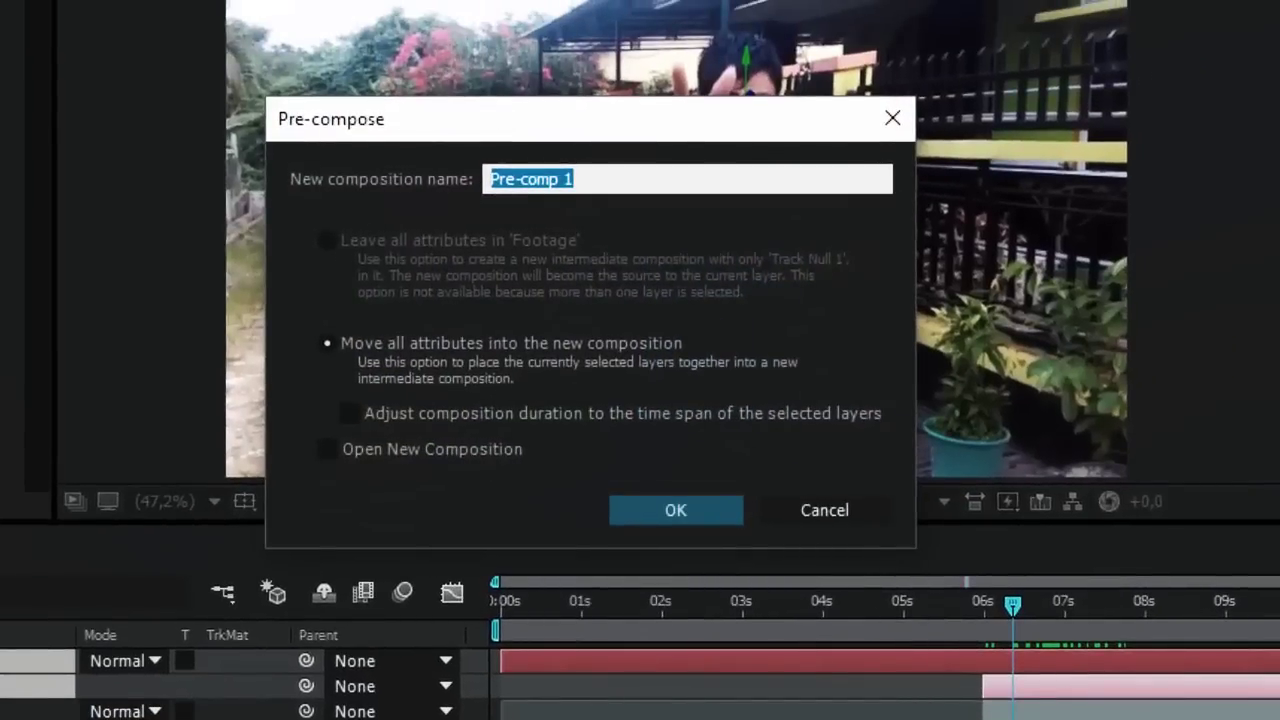
{"action": "type", "text": "Rain"}
{"action": "key", "text": "Return"}
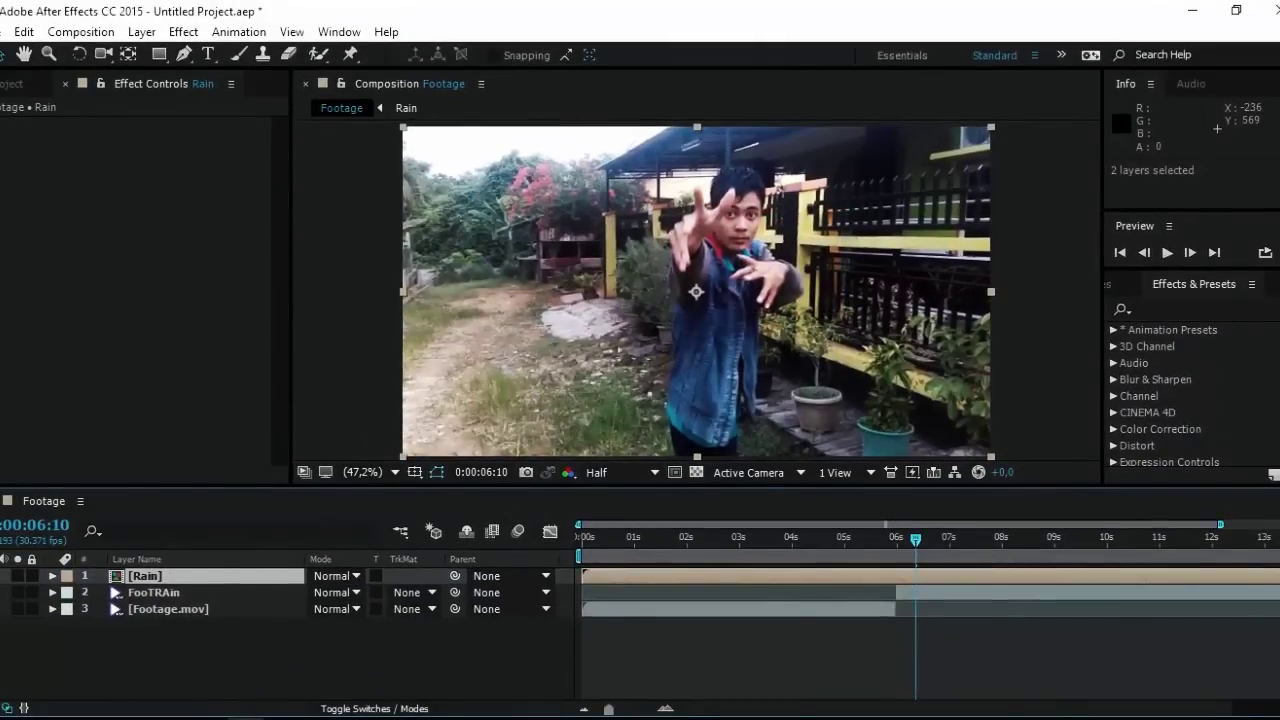
Step: Open the Rain composition and delete its Track Null 1 layer
{"action": "double_click", "coordinate": [146, 576]}
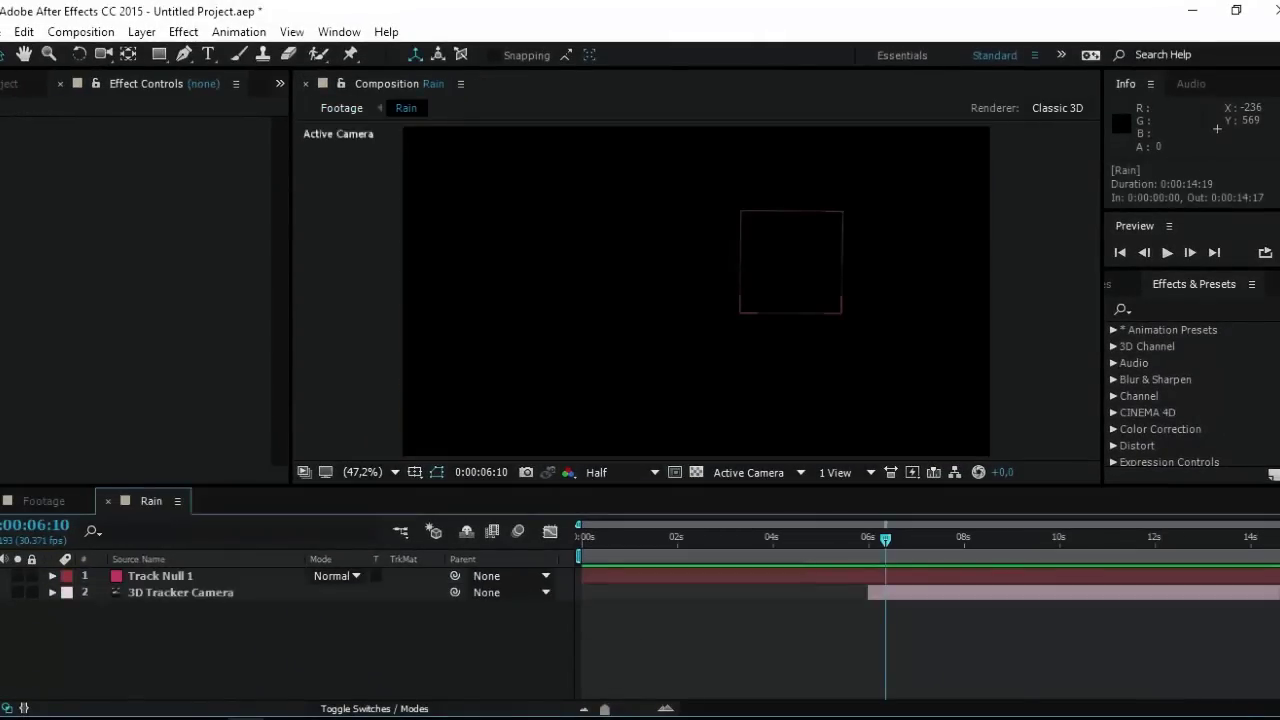
{"action": "left_click", "coordinate": [160, 576]}
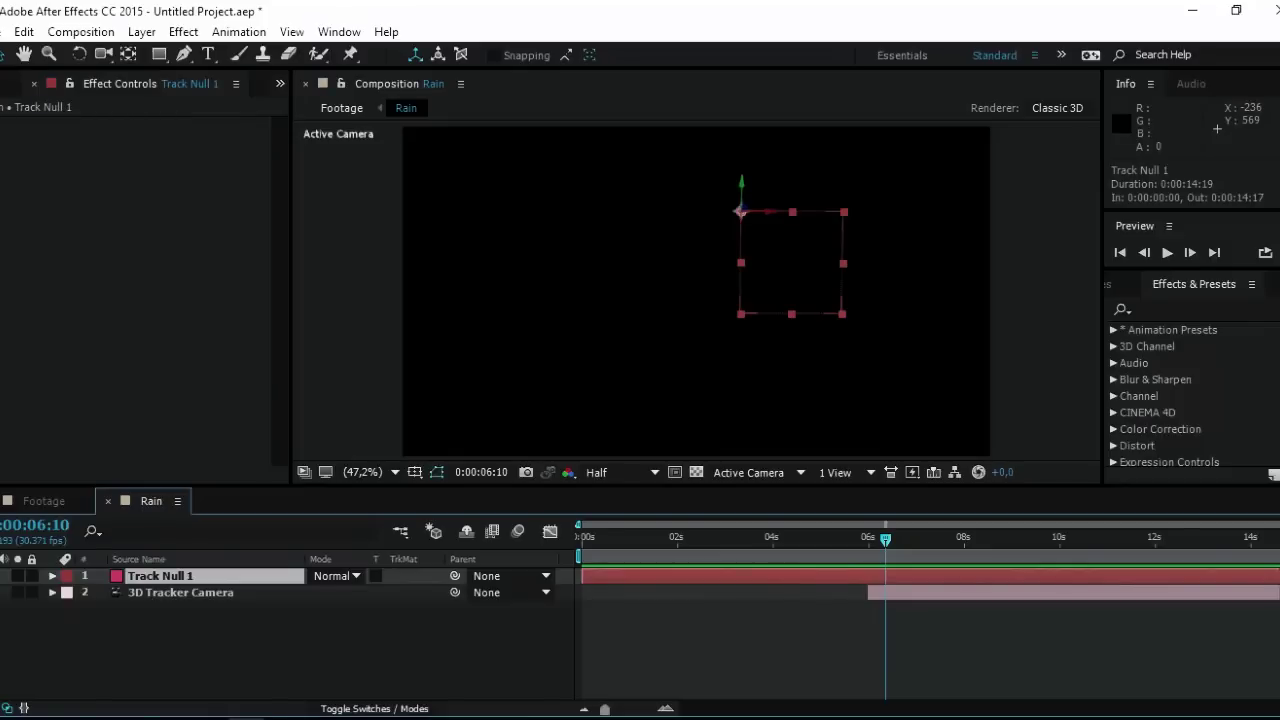
{"action": "key", "text": "Delete"}
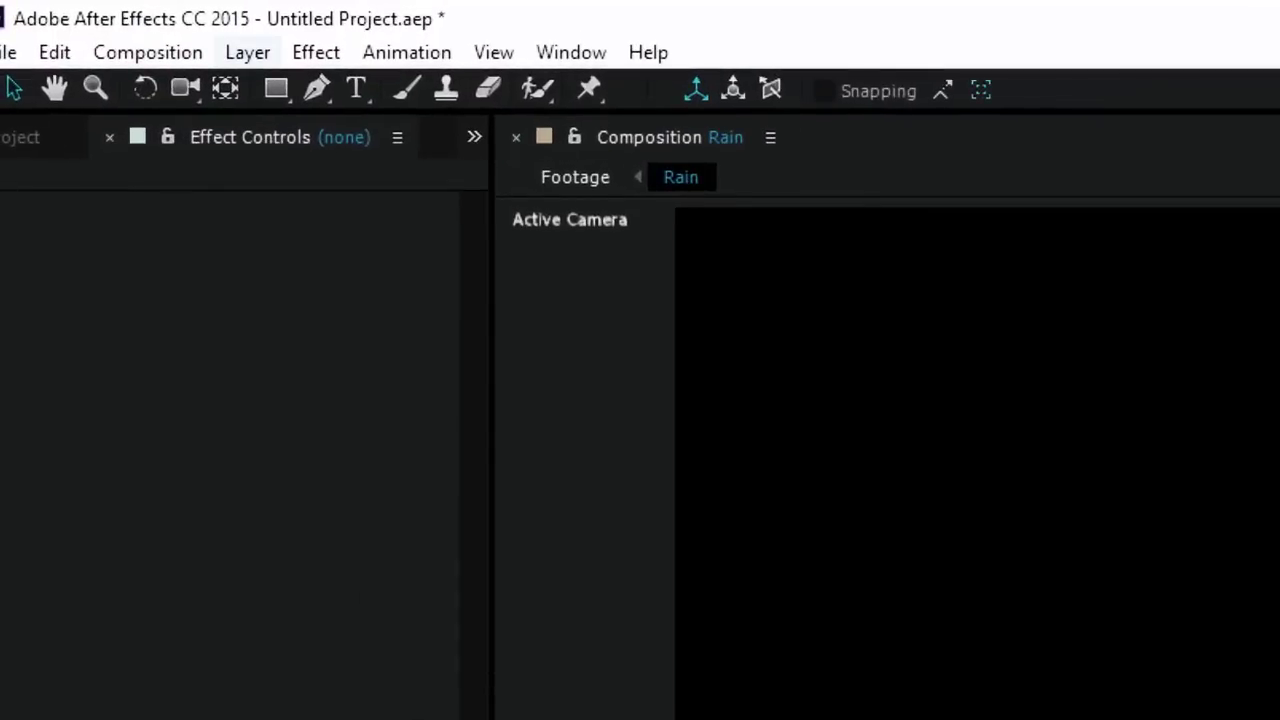
Step: Create a black 1280 x 720 px solid named Hujan in the Rain composition
{"action": "left_click", "coordinate": [247, 52]}
{"action": "mouse_move", "coordinate": [356, 47]}
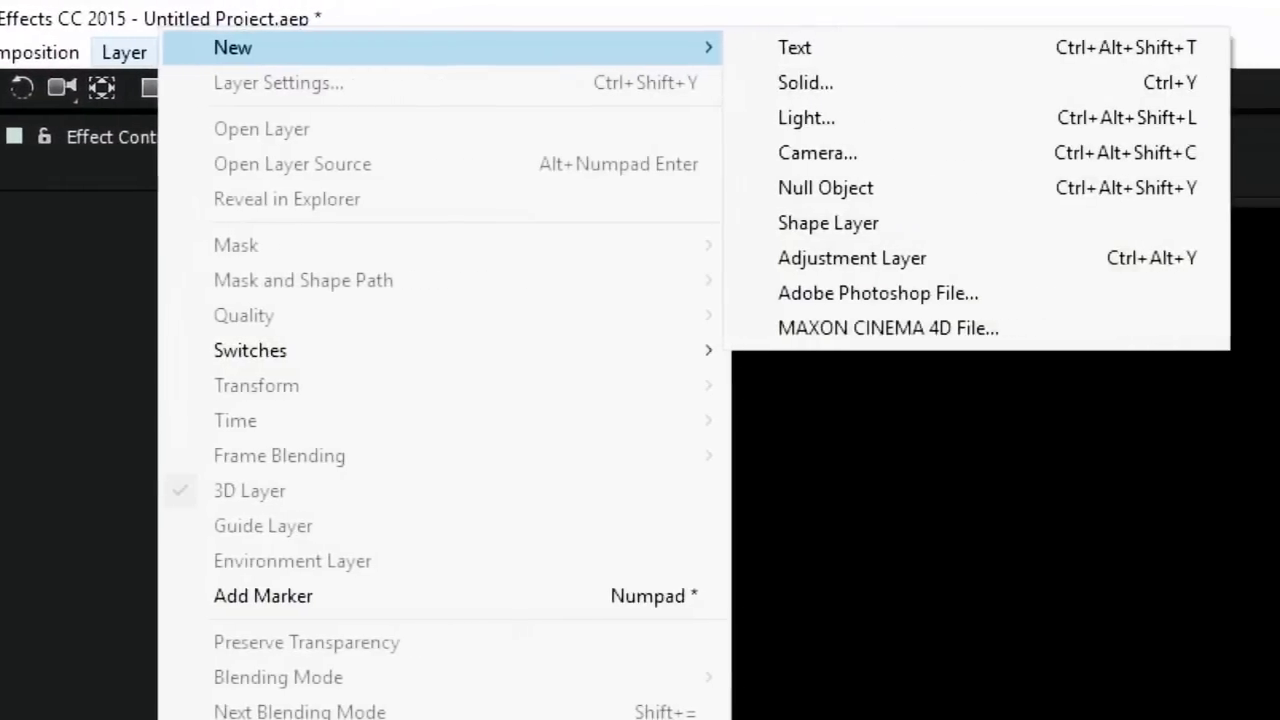
{"action": "left_click", "coordinate": [664, 82]}
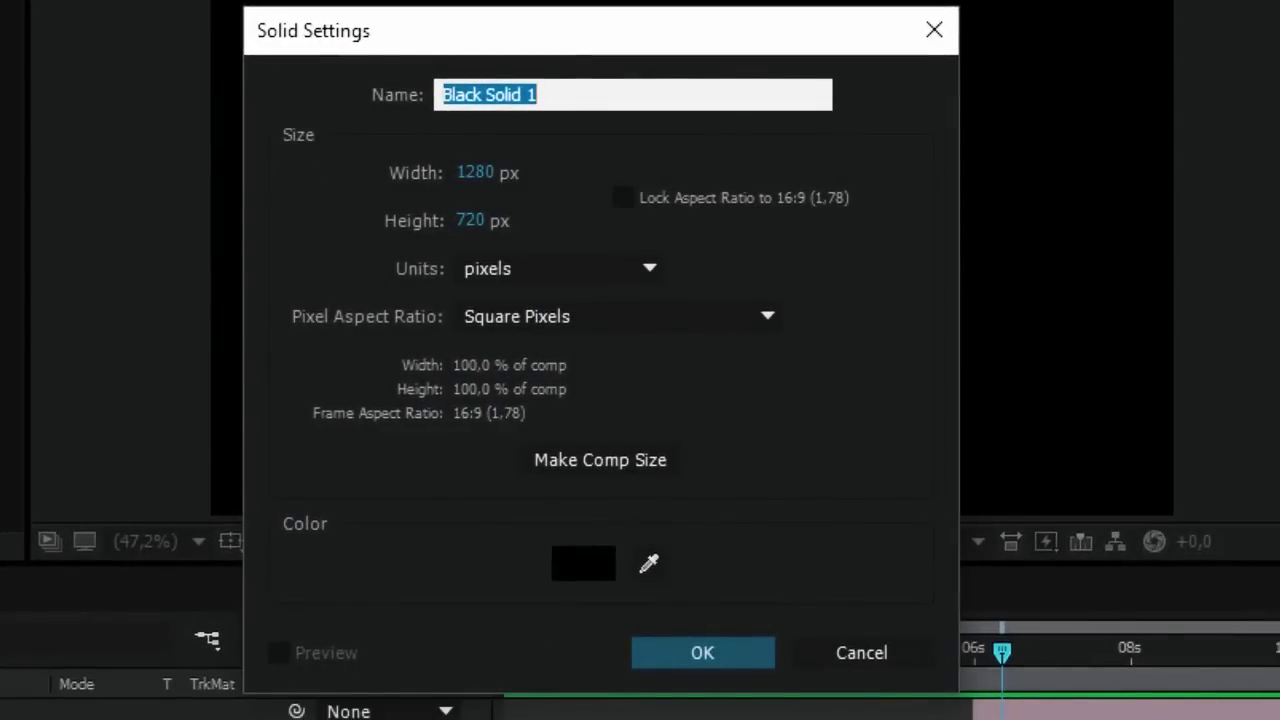
{"action": "type", "text": "Huaj"}
{"action": "key", "text": "BackSpace"}
{"action": "key", "text": "BackSpace"}
{"action": "type", "text": "jan"}
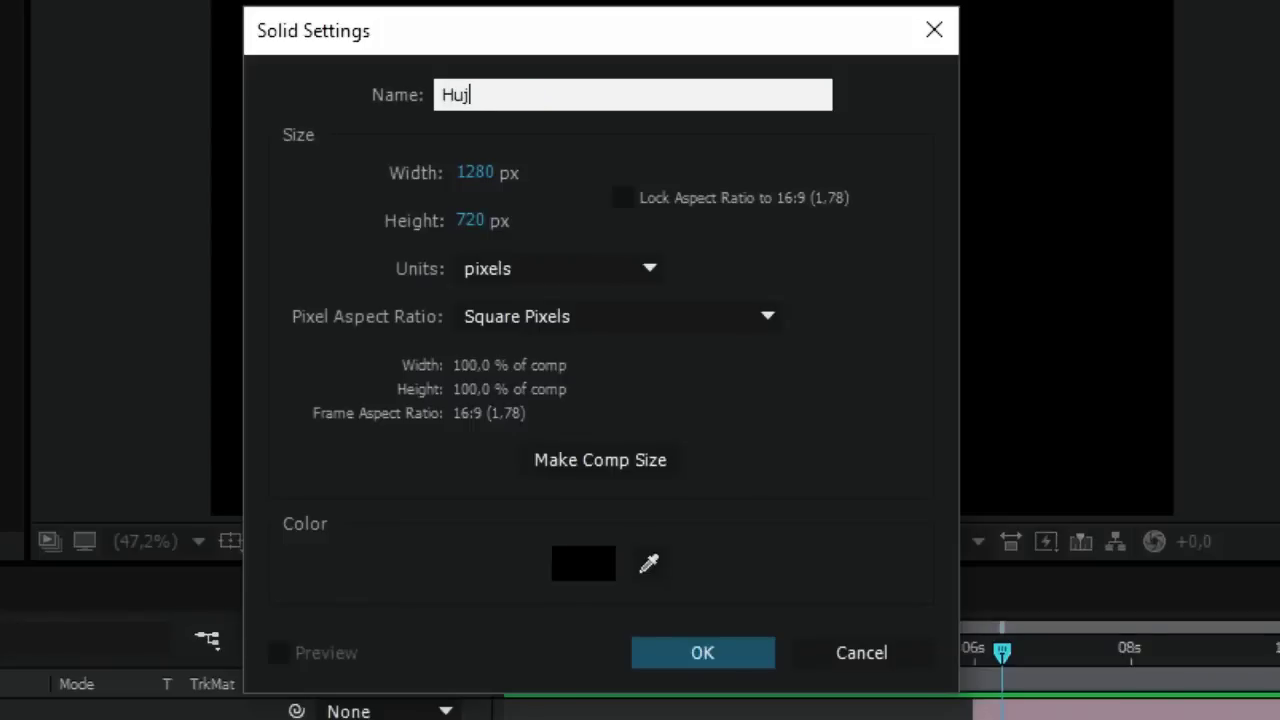
{"action": "key", "text": "Return"}
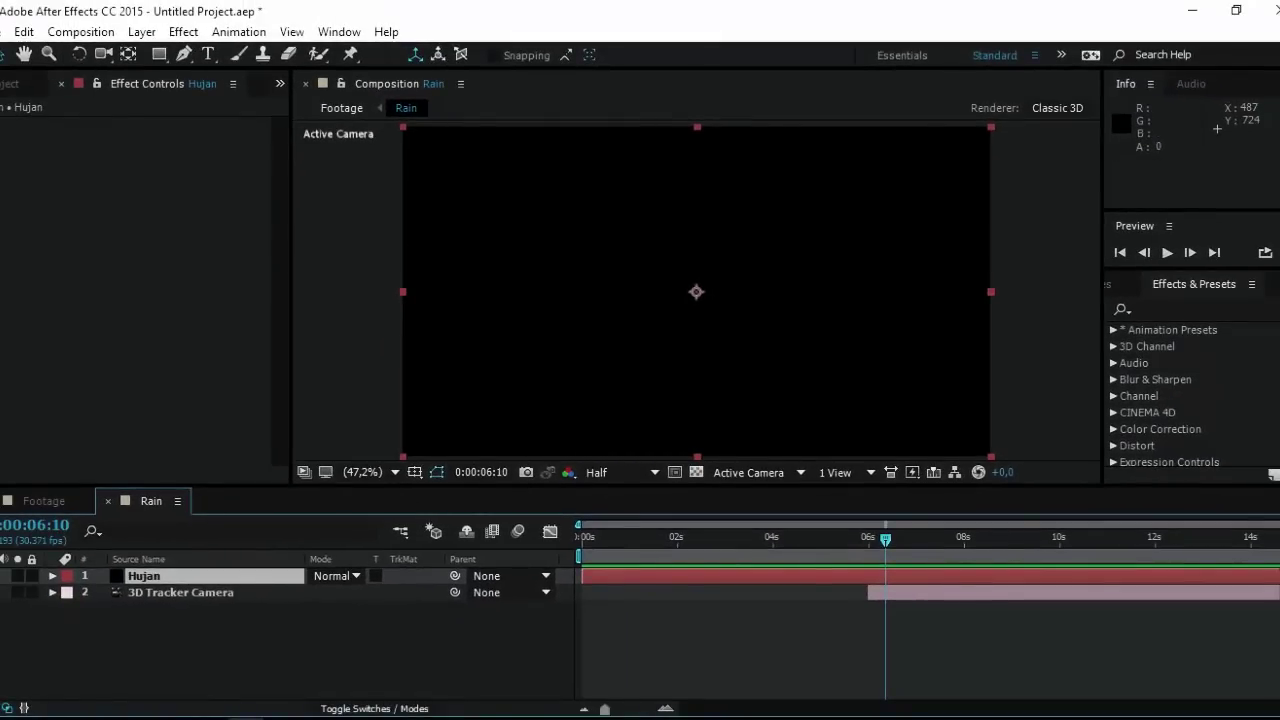
Step: Trim the start of the Hujan layer to 0:00:05:29, where the 3D Tracker Camera layer begins
{"action": "left_click_drag", "start_coordinate": [605, 709], "coordinate": [619, 709]}
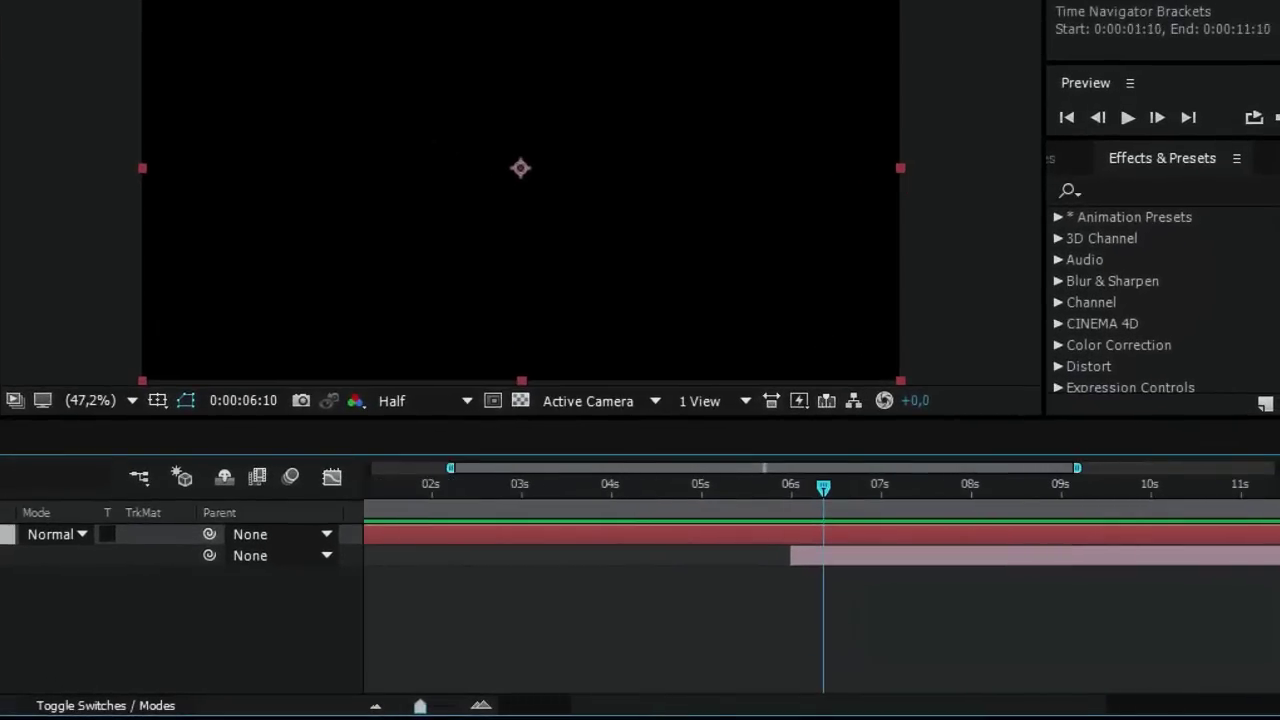
{"action": "left_click_drag", "start_coordinate": [420, 706], "coordinate": [441, 706]}
{"action": "left_click", "coordinate": [749, 484]}
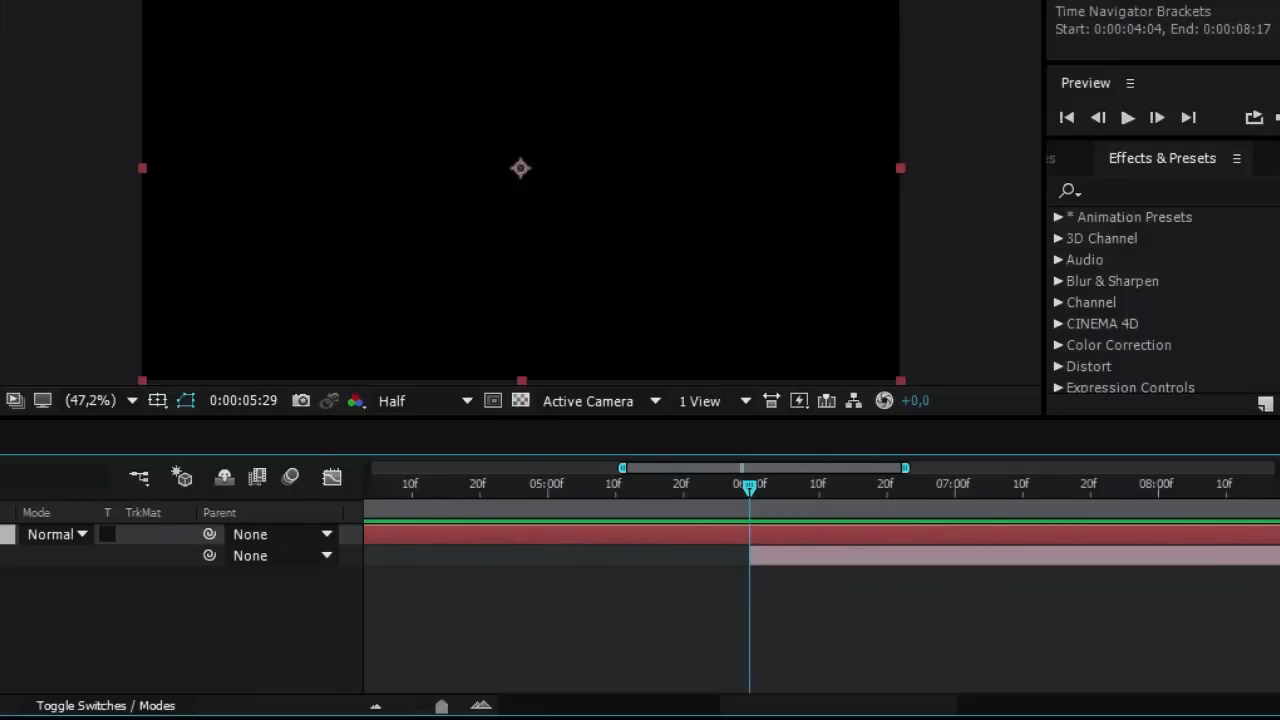
{"action": "key", "text": "alt+bracketleft"}
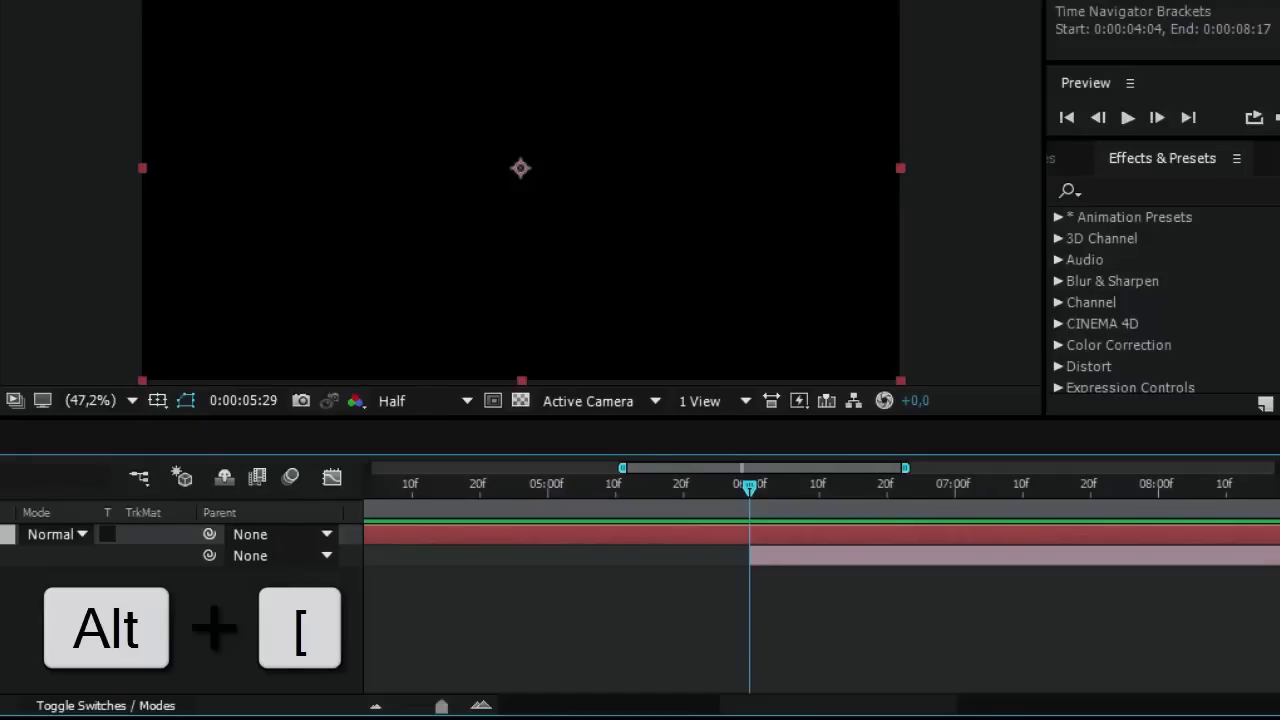
{"action": "key", "text": "alt+bracketleft"}
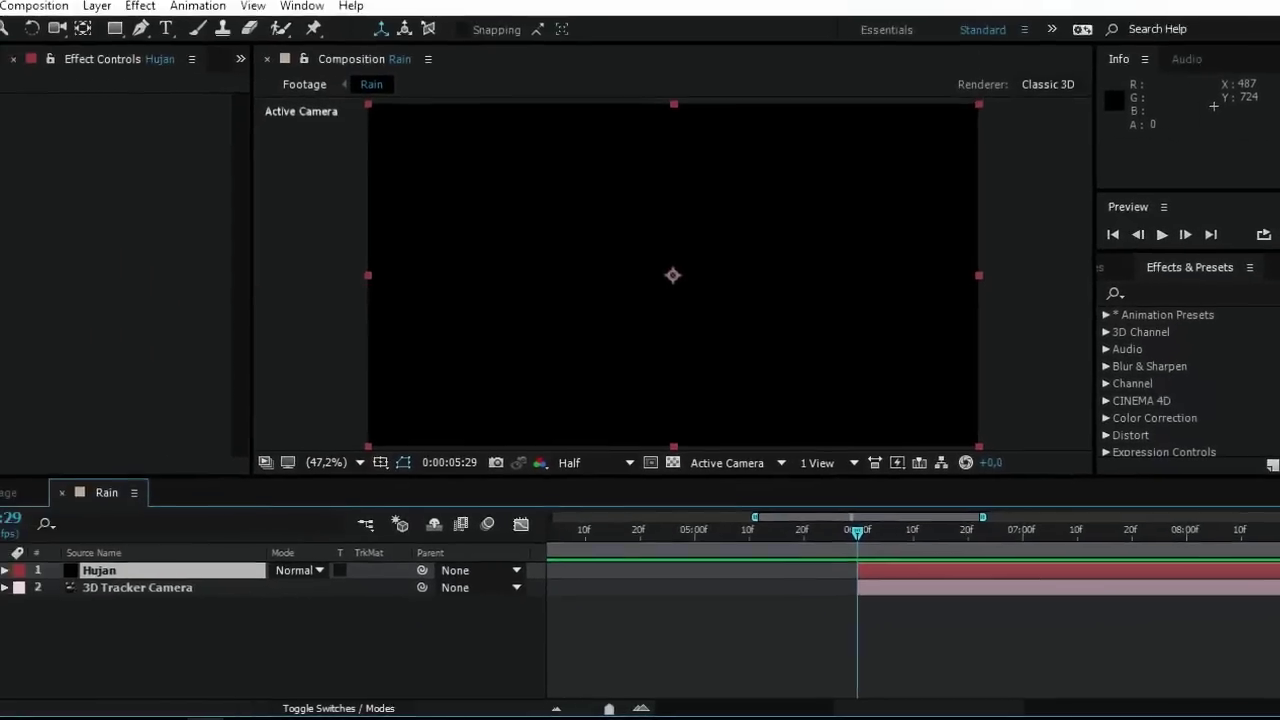
Step: Apply the Trapcode Form effect to the Hujan solid and move the current time to 0:00:11:09
{"action": "mouse_move", "coordinate": [609, 708]}
{"action": "left_mouse_down"}
{"action": "mouse_move", "coordinate": [581, 708]}
{"action": "mouse_move", "coordinate": [604, 708]}
{"action": "left_mouse_up"}
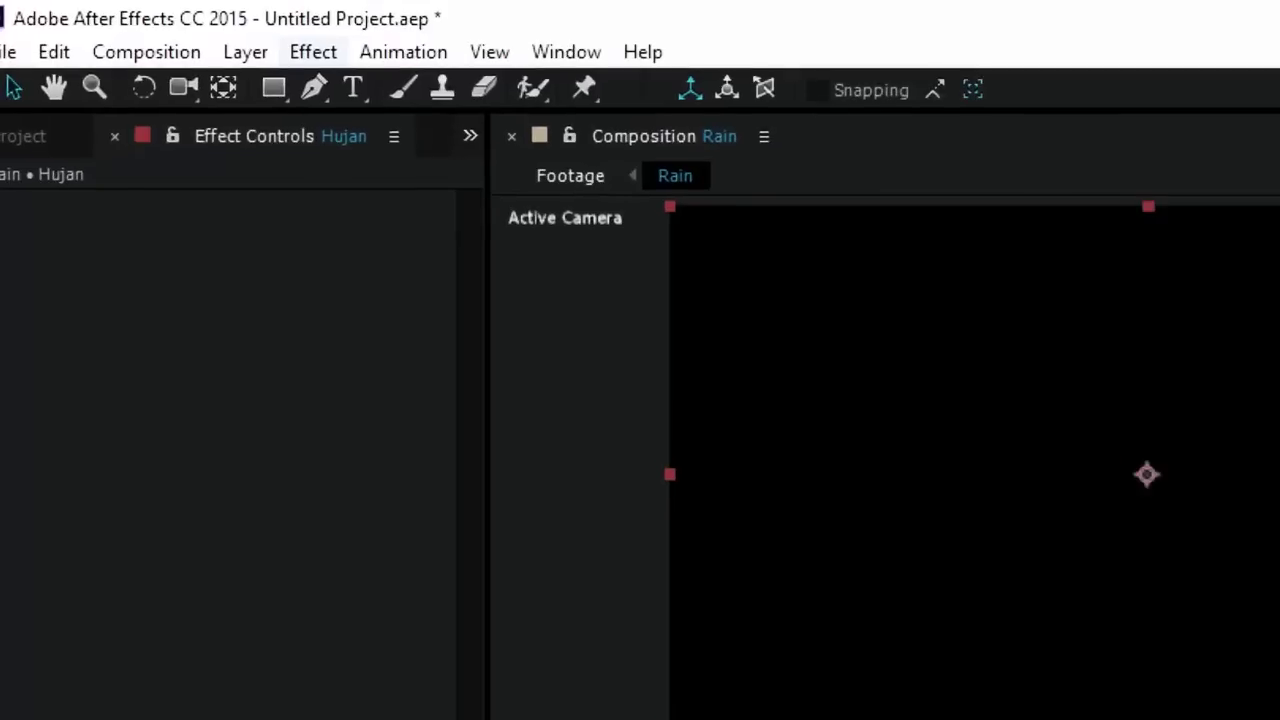
{"action": "left_click", "coordinate": [183, 31]}
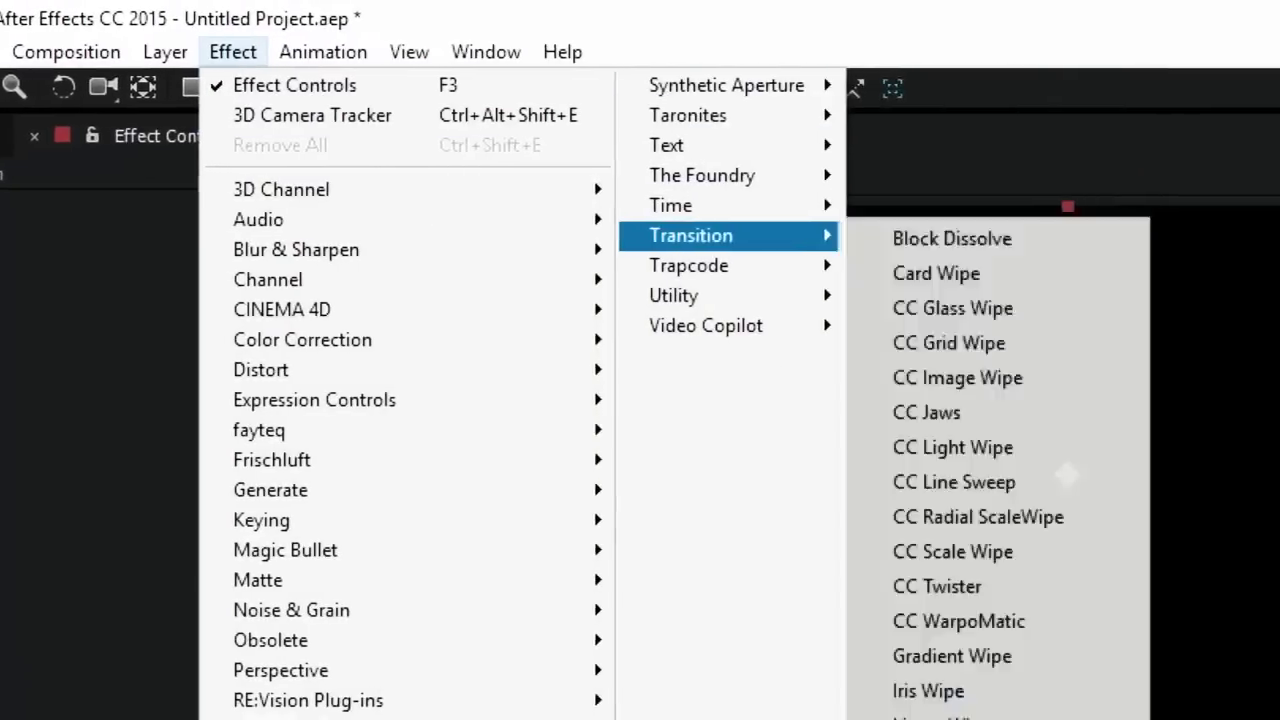
{"action": "mouse_move", "coordinate": [770, 265]}
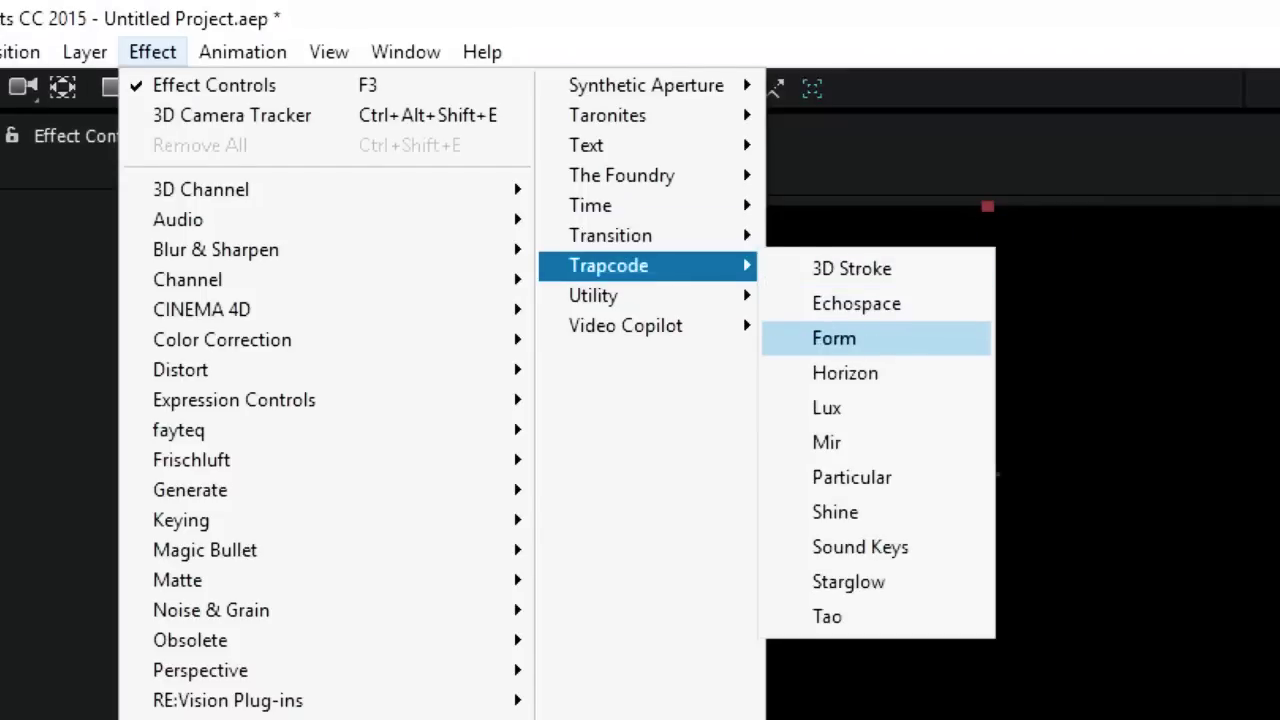
{"action": "left_click", "coordinate": [834, 338]}
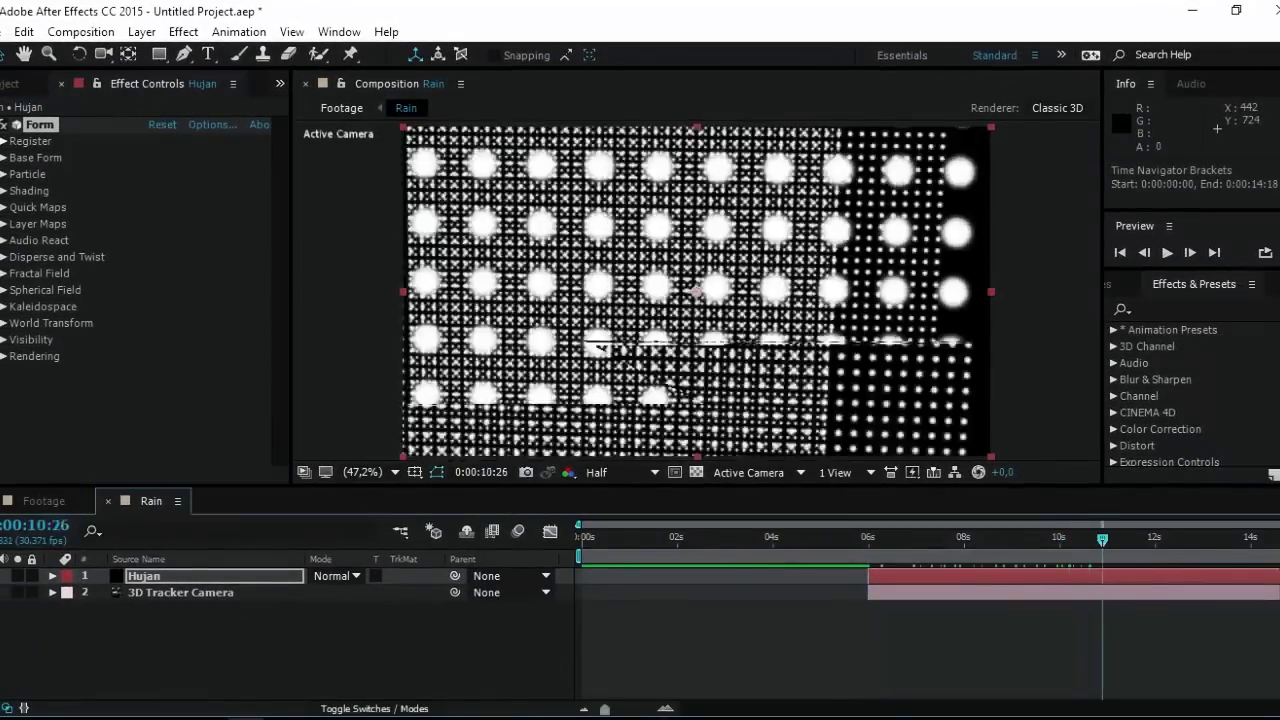
{"action": "left_click_drag", "start_coordinate": [1102, 539], "coordinate": [1123, 539]}
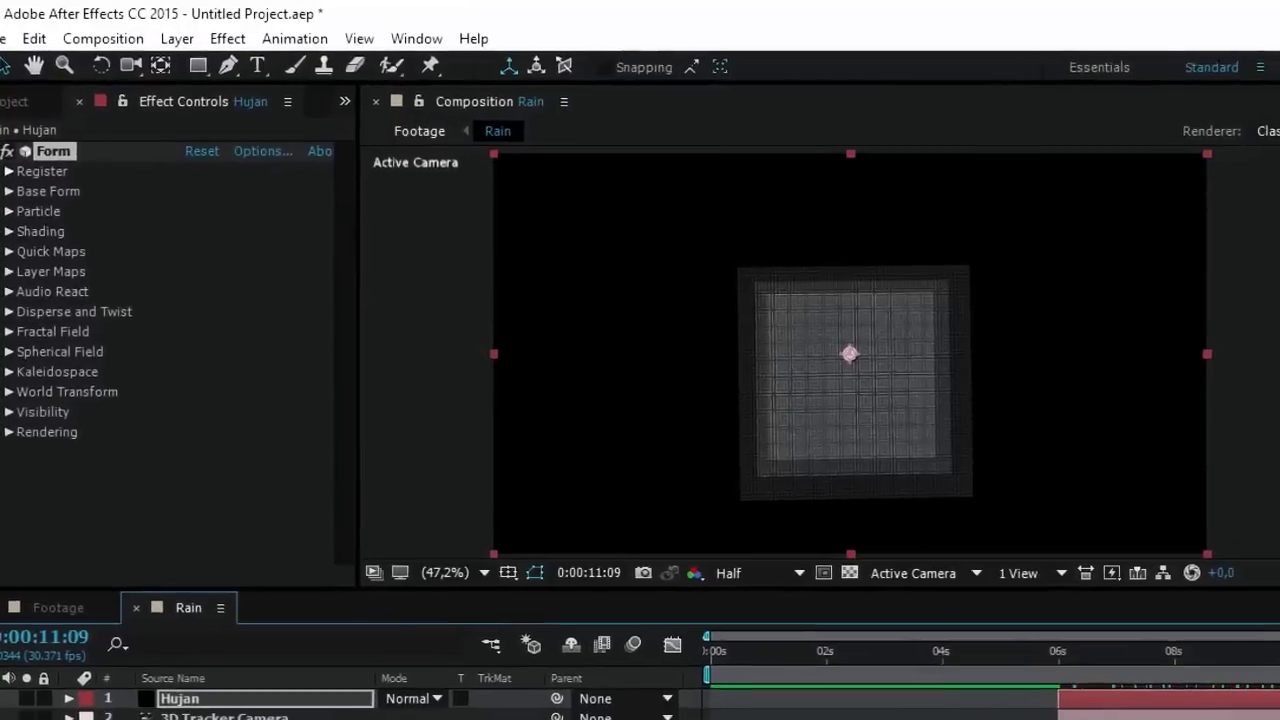
Step: Set the Form's Base Form dimensions to Size X 5000, Size Y 1000 and Size Z 5000
{"action": "left_click", "coordinate": [4, 157]}
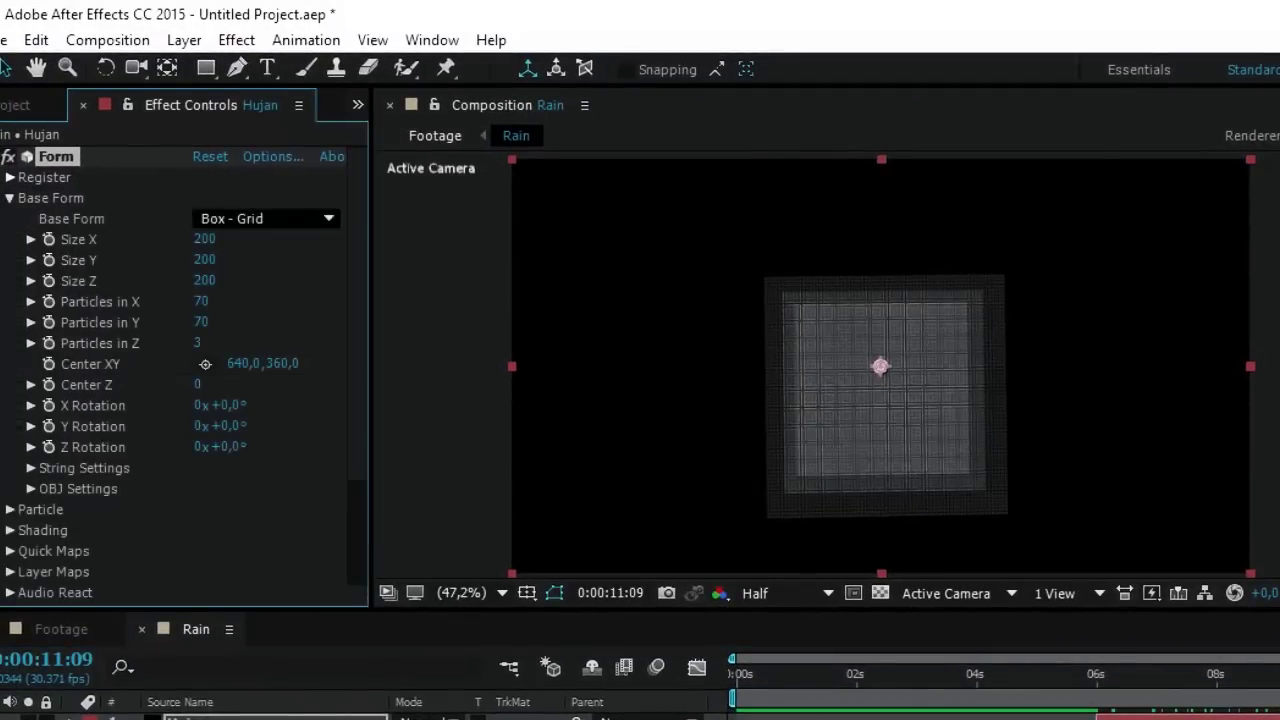
{"action": "left_click", "coordinate": [204, 239]}
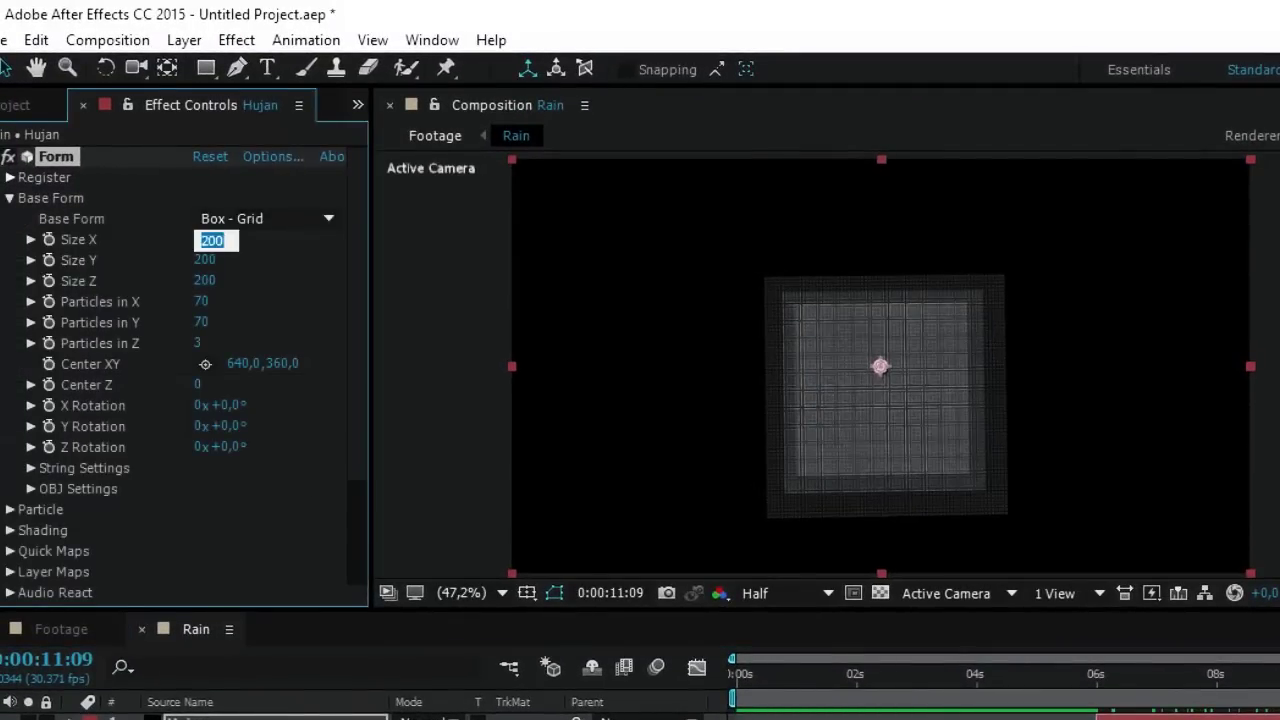
{"action": "type", "text": "5000"}
{"action": "key", "text": "Return"}
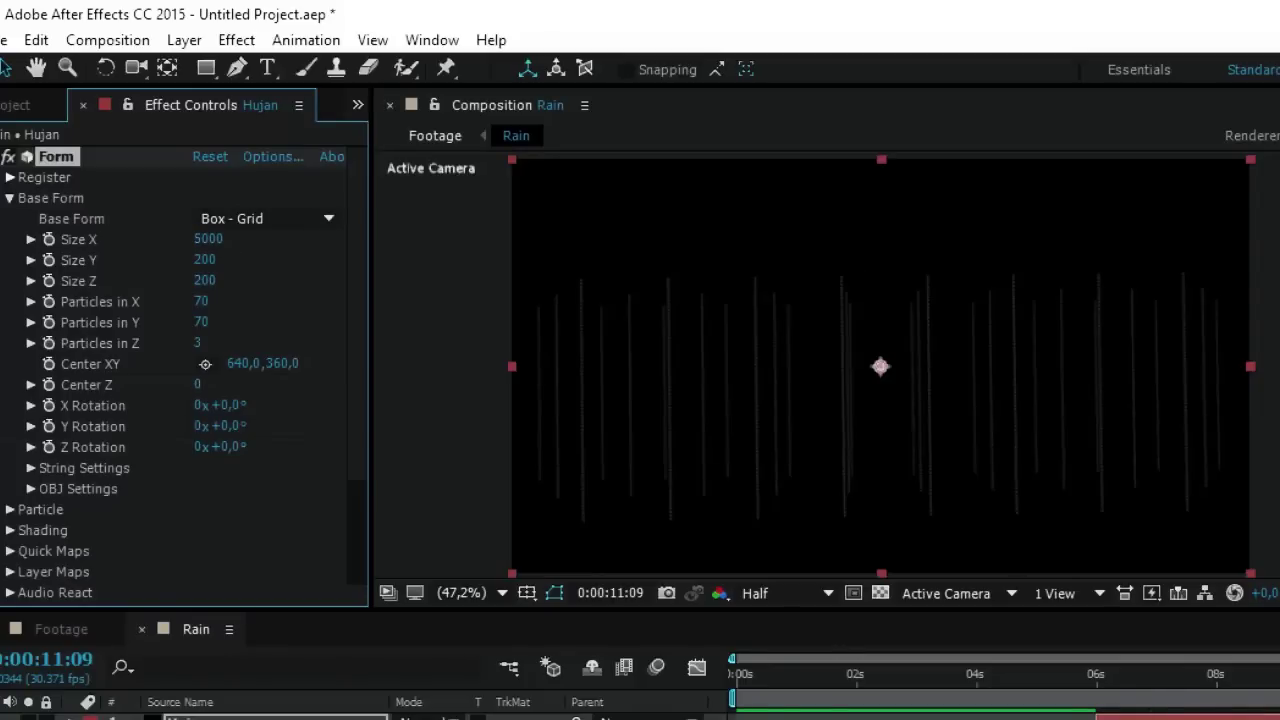
{"action": "left_click", "coordinate": [204, 260]}
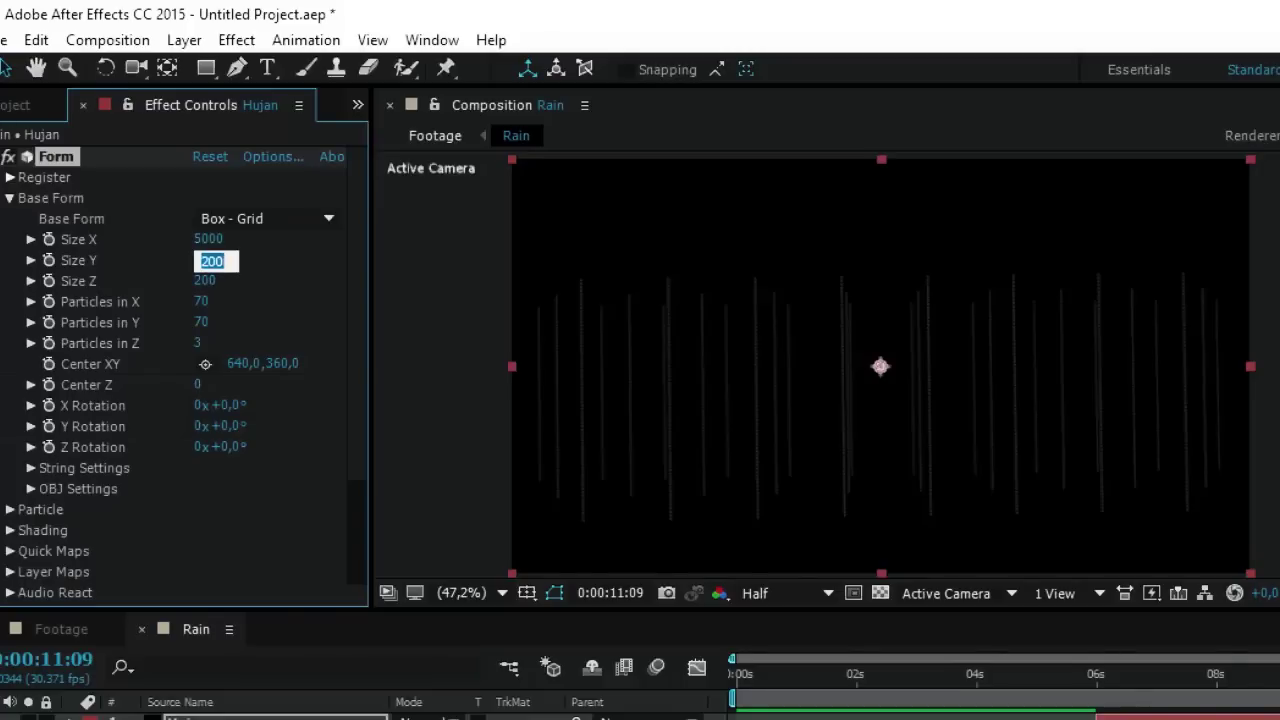
{"action": "type", "text": "1000"}
{"action": "key", "text": "Return"}
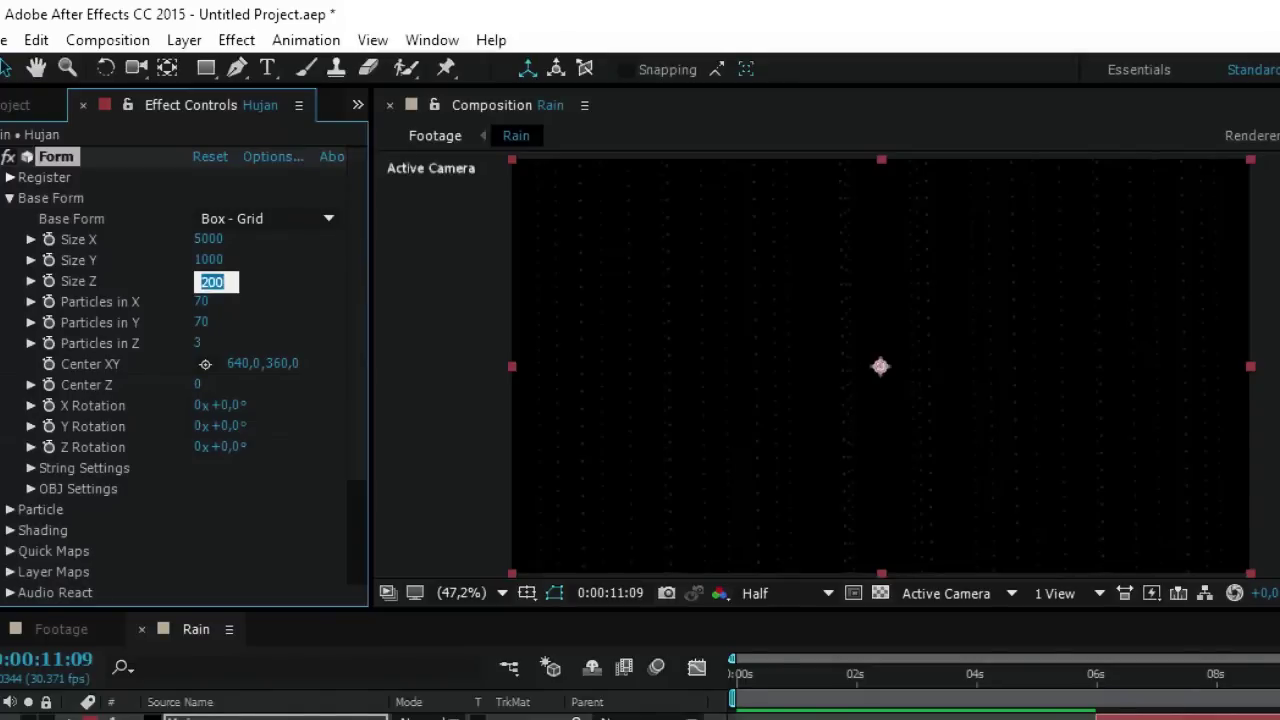
{"action": "type", "text": "10000"}
{"action": "key", "text": "Return"}
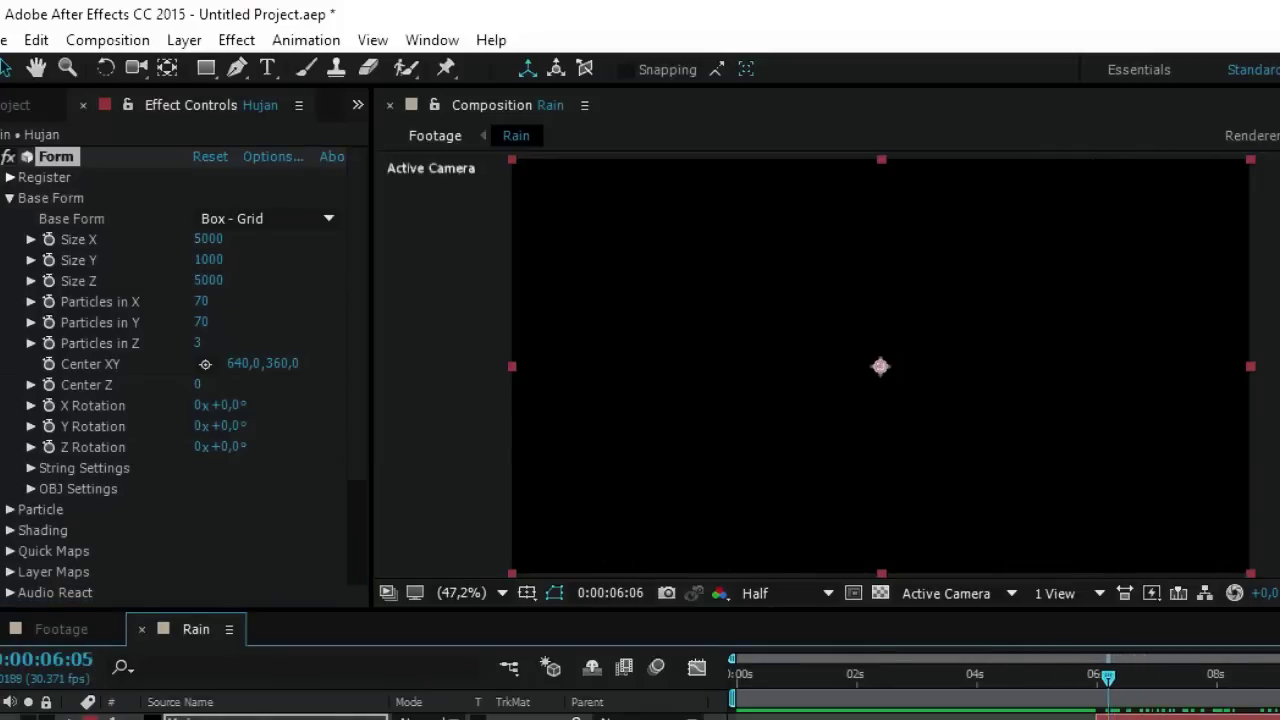
Step: Set the Form's Center Z to 1000 in the Base Form settings
{"action": "left_click_drag", "start_coordinate": [197, 384], "coordinate": [421, 384]}
{"action": "left_click", "coordinate": [209, 385]}
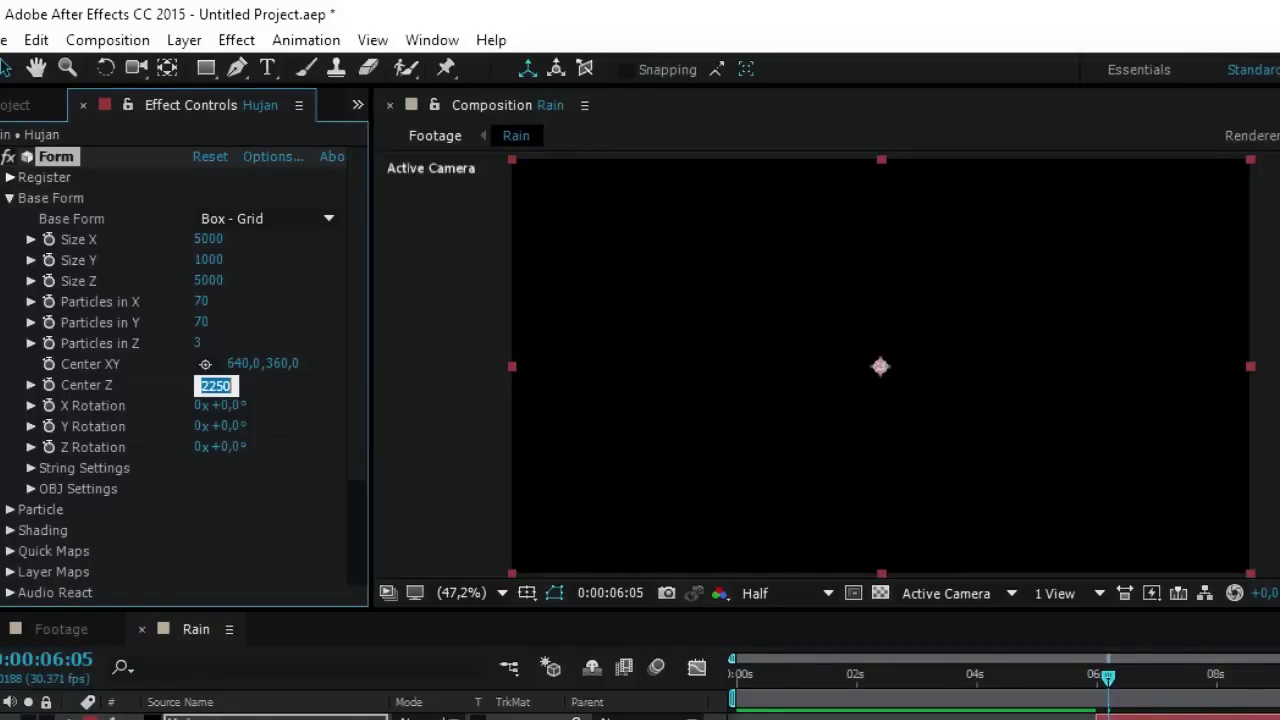
{"action": "type", "text": "1000"}
{"action": "key", "text": "Return"}
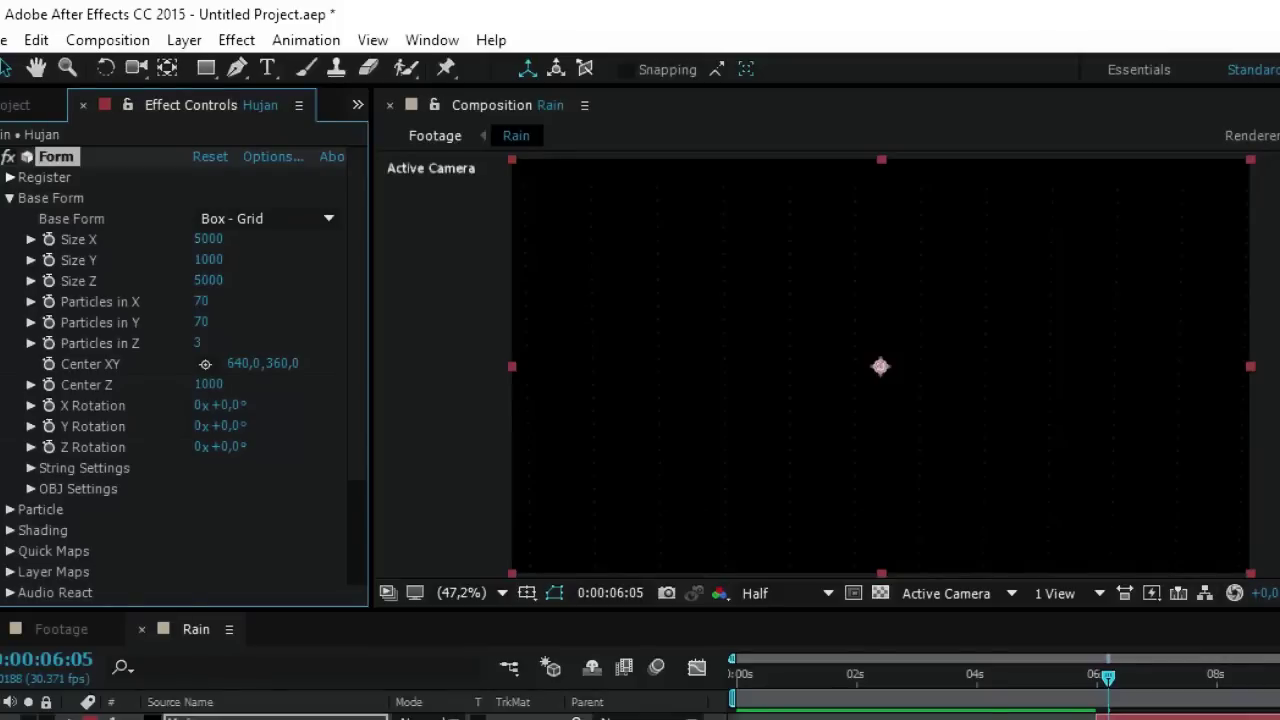
Step: Set the Size of the Form's sphere particles to 10
{"action": "scroll", "coordinate": [185, 375], "scroll_direction": "down", "scroll_amount": 3}
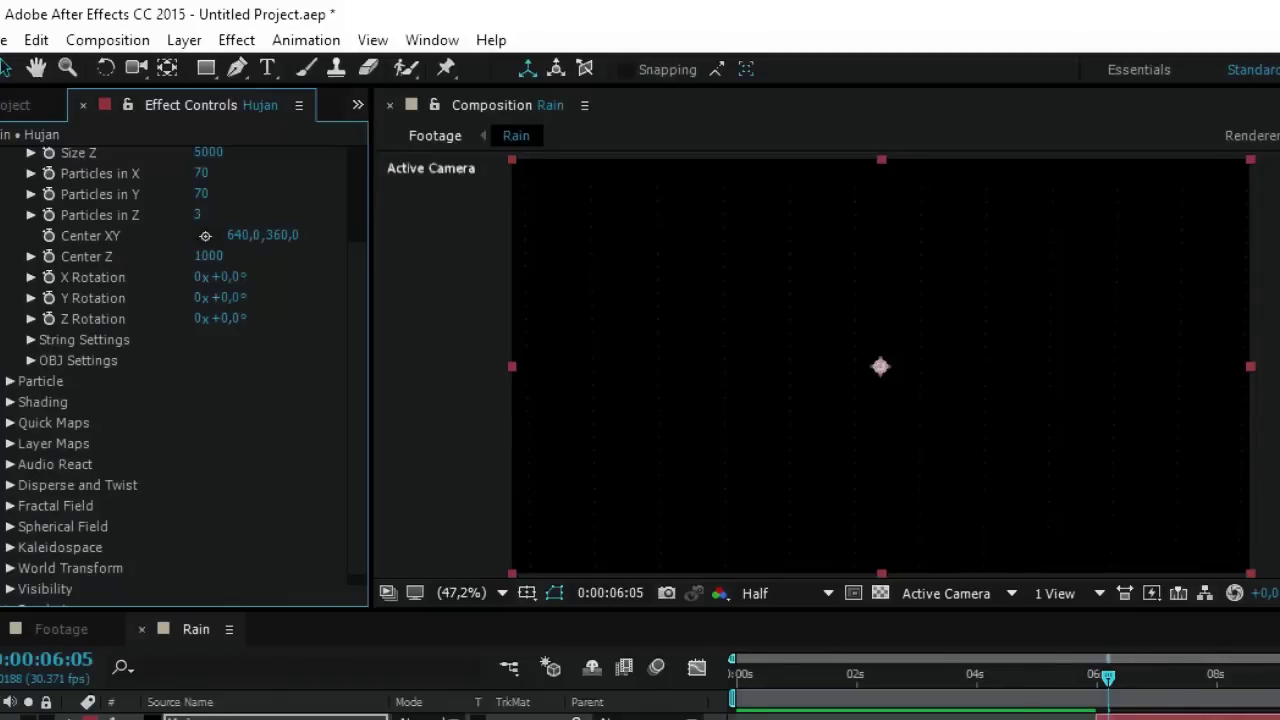
{"action": "left_click", "coordinate": [9, 381]}
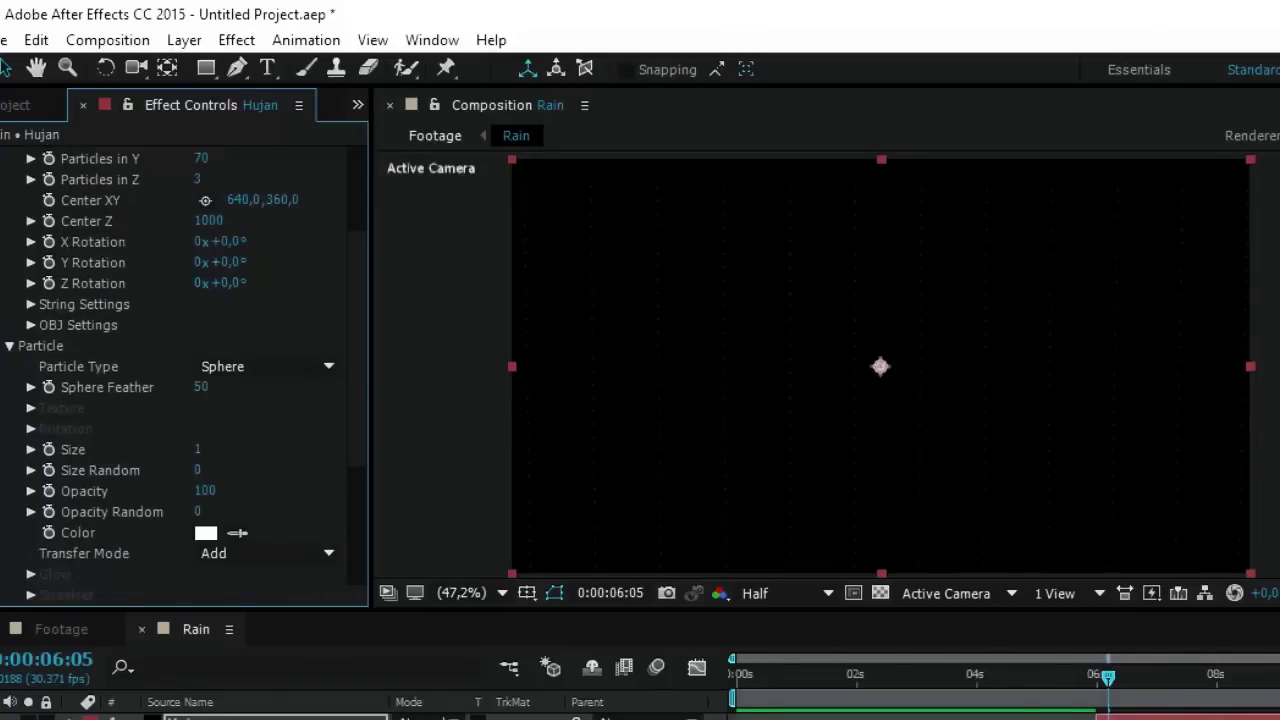
{"action": "left_click", "coordinate": [197, 449]}
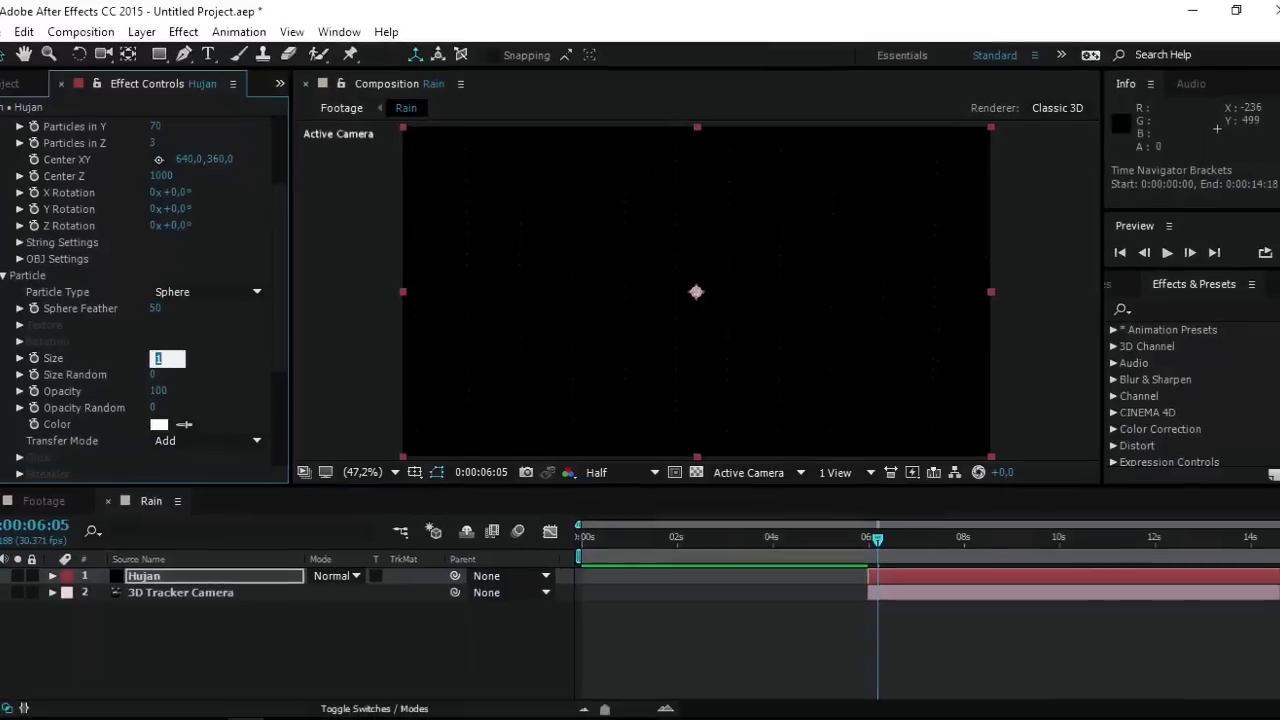
{"action": "type", "text": "10"}
{"action": "key", "text": "Return"}
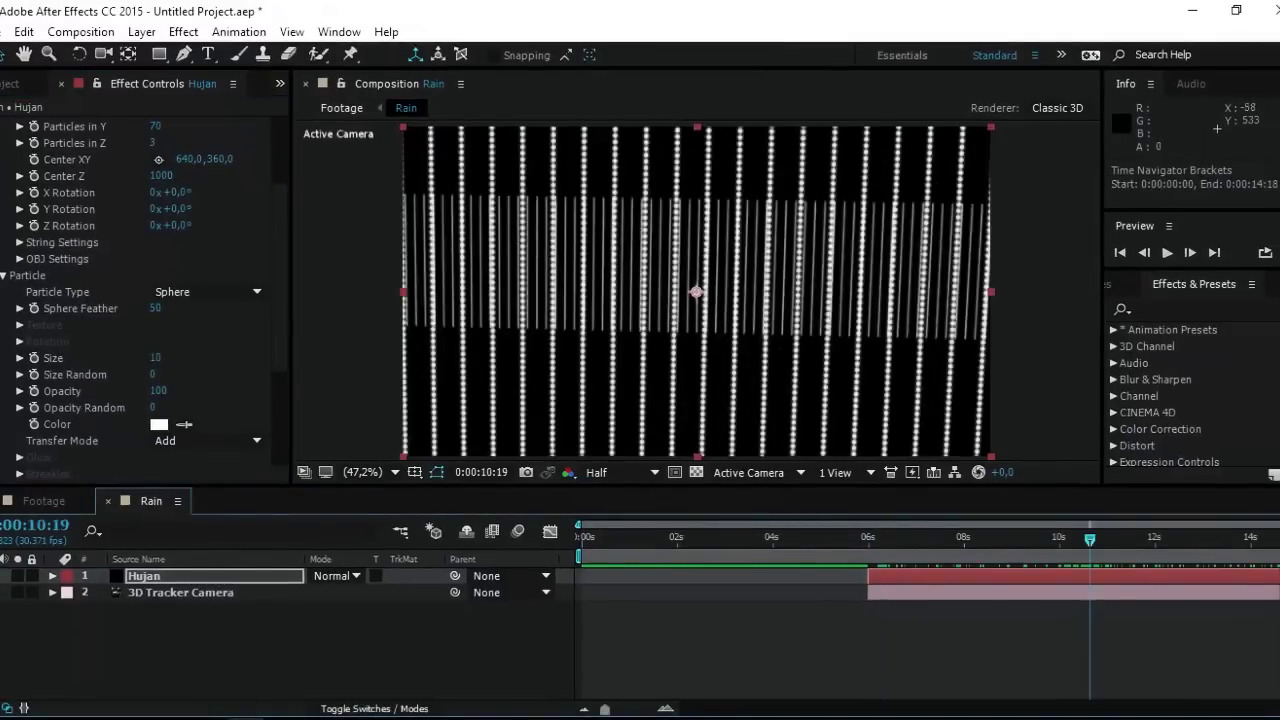
Step: Set the Base Form particle counts to 15 in X, 20 in Y and 20 in Z
{"action": "scroll", "coordinate": [144, 290], "scroll_direction": "up", "scroll_amount": 3}
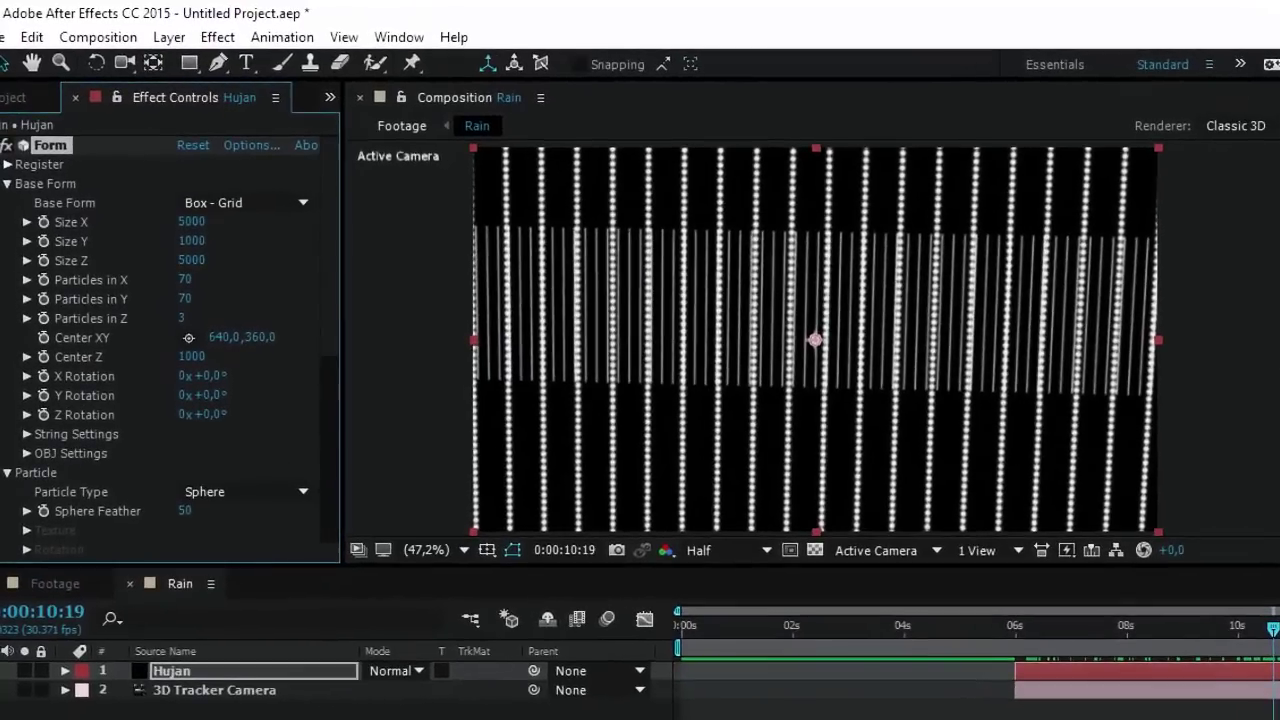
{"action": "left_click", "coordinate": [185, 280]}
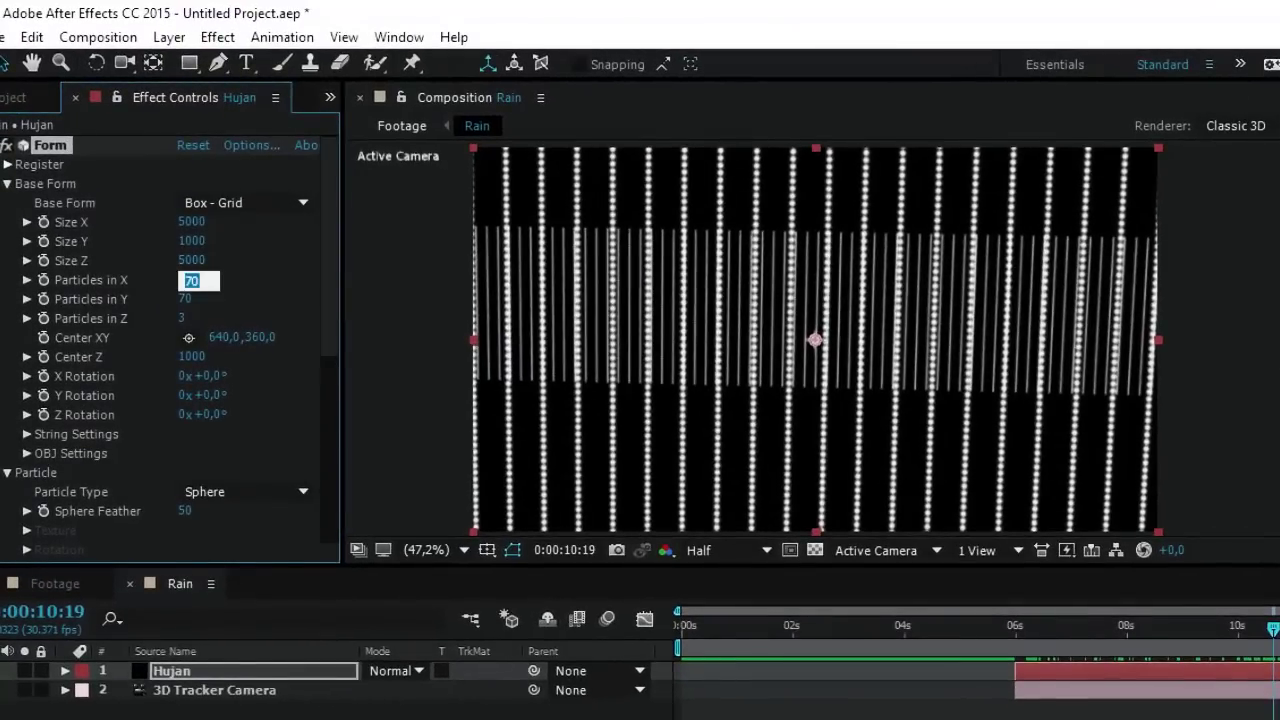
{"action": "type", "text": "15"}
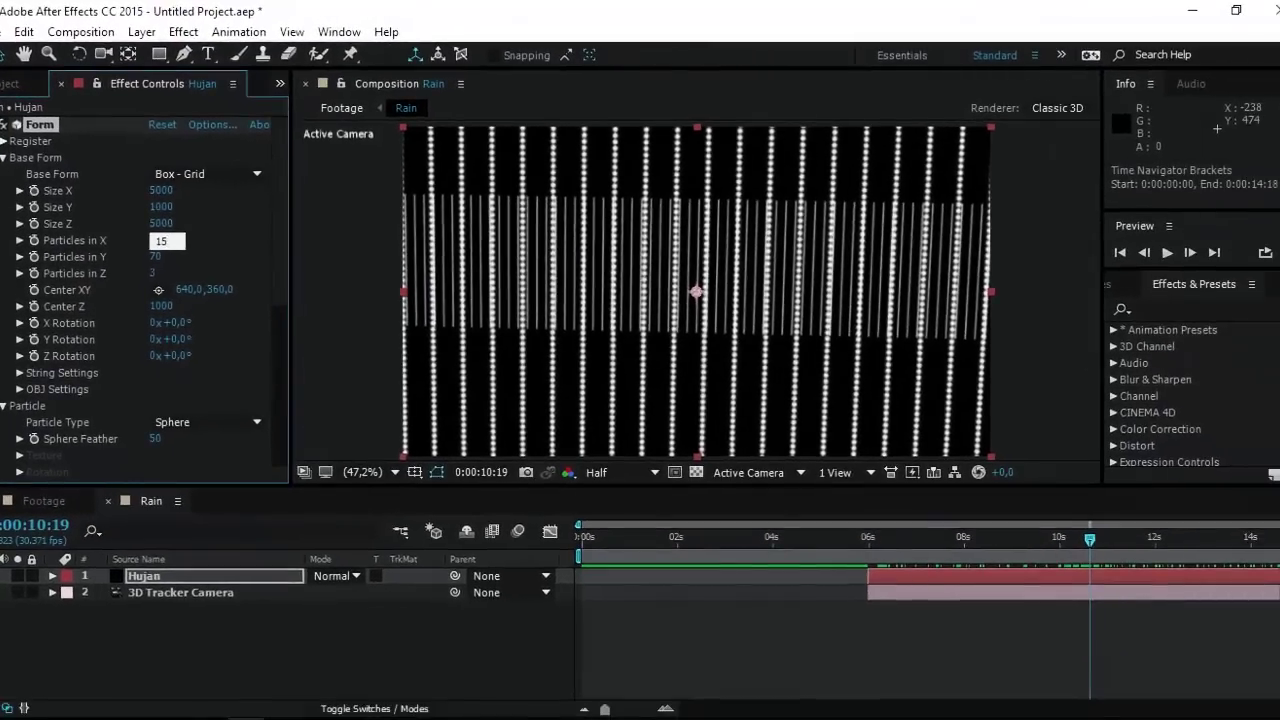
{"action": "key", "text": "Tab"}
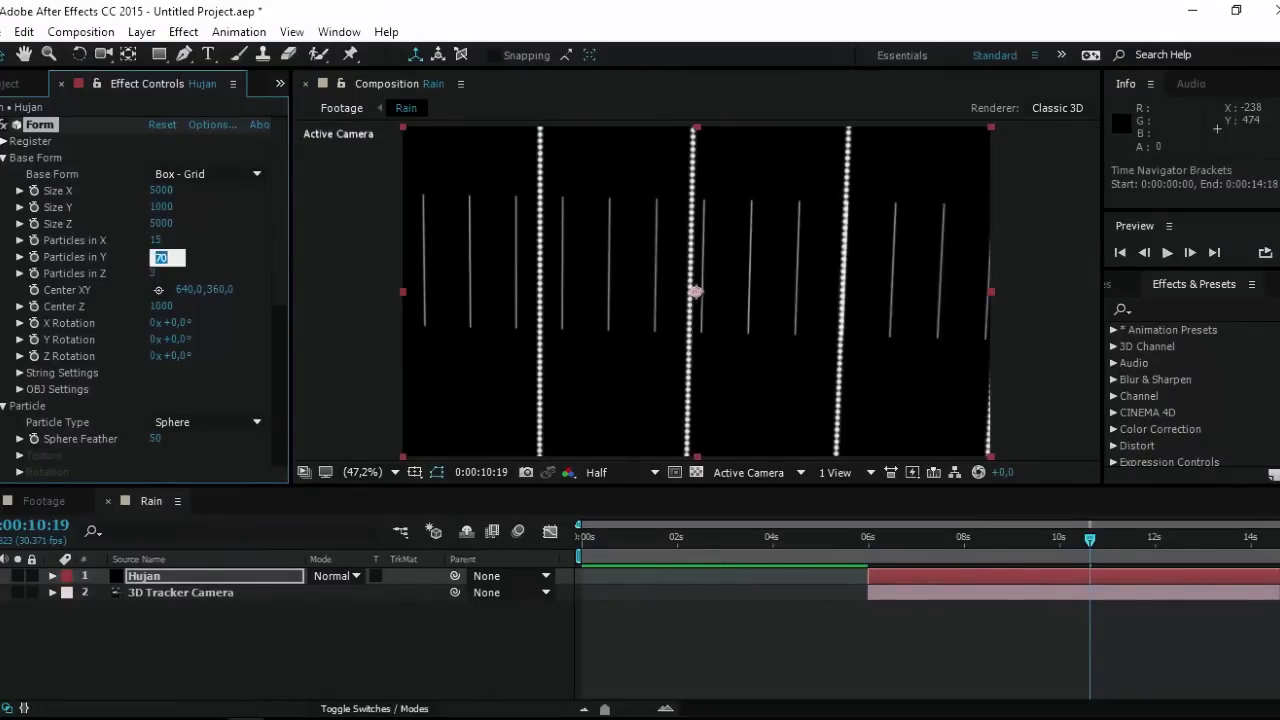
{"action": "type", "text": "20"}
{"action": "key", "text": "Return"}
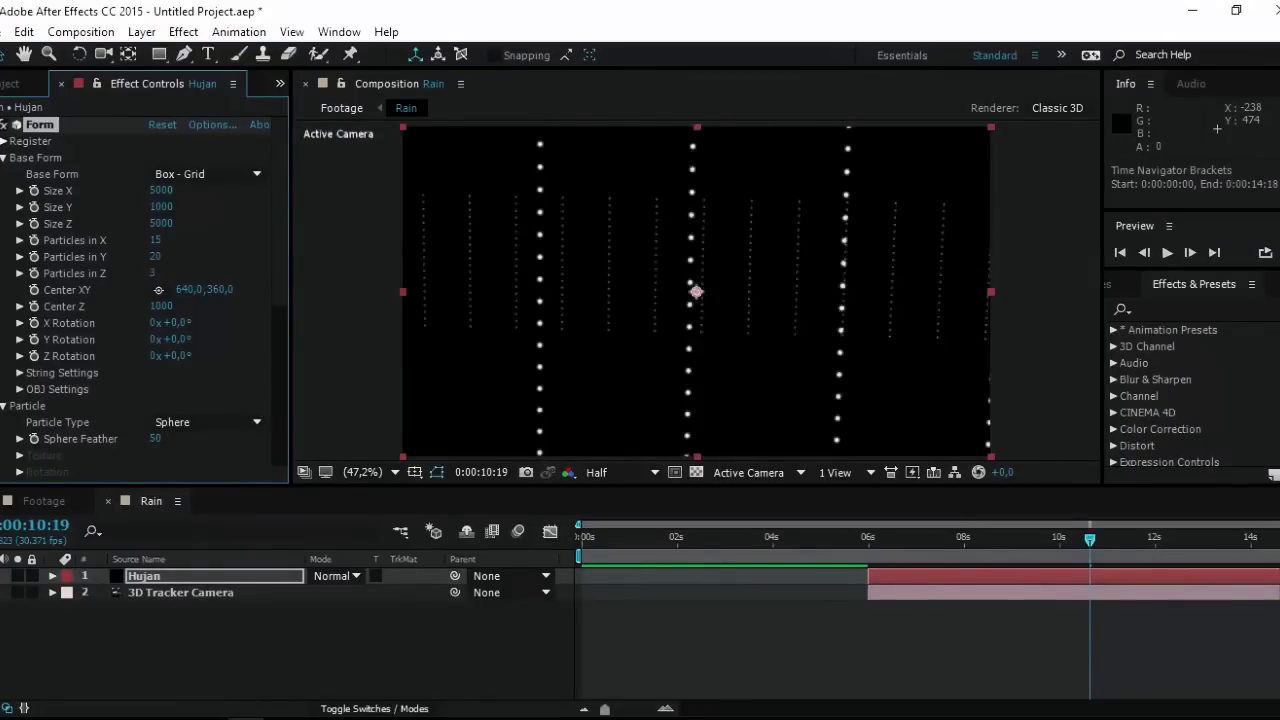
{"action": "left_click", "coordinate": [157, 273]}
{"action": "type", "text": "20"}
{"action": "key", "text": "Return"}
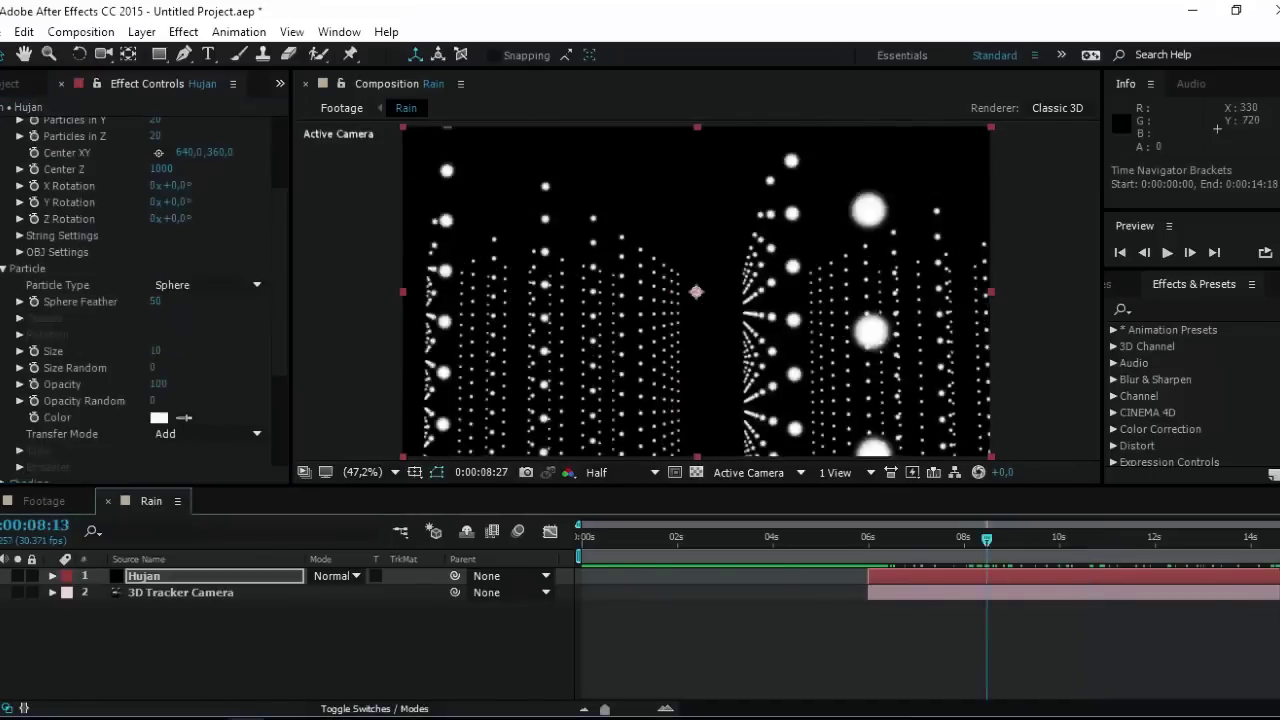
Step: Set the Form's Center Z to 1500 and check the grid near the layer's start, at 0:00:06:06
{"action": "left_click_drag", "start_coordinate": [986, 539], "coordinate": [883, 539]}
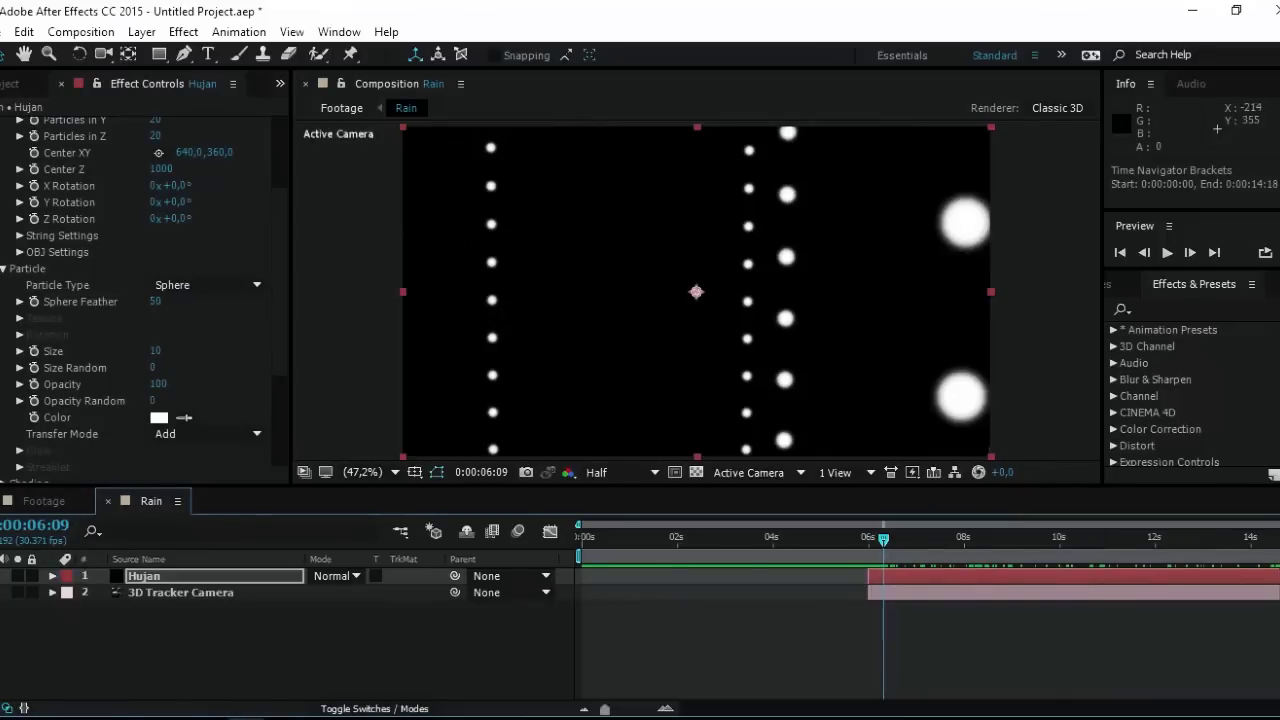
{"action": "scroll", "coordinate": [145, 300], "scroll_direction": "up", "scroll_amount": 5}
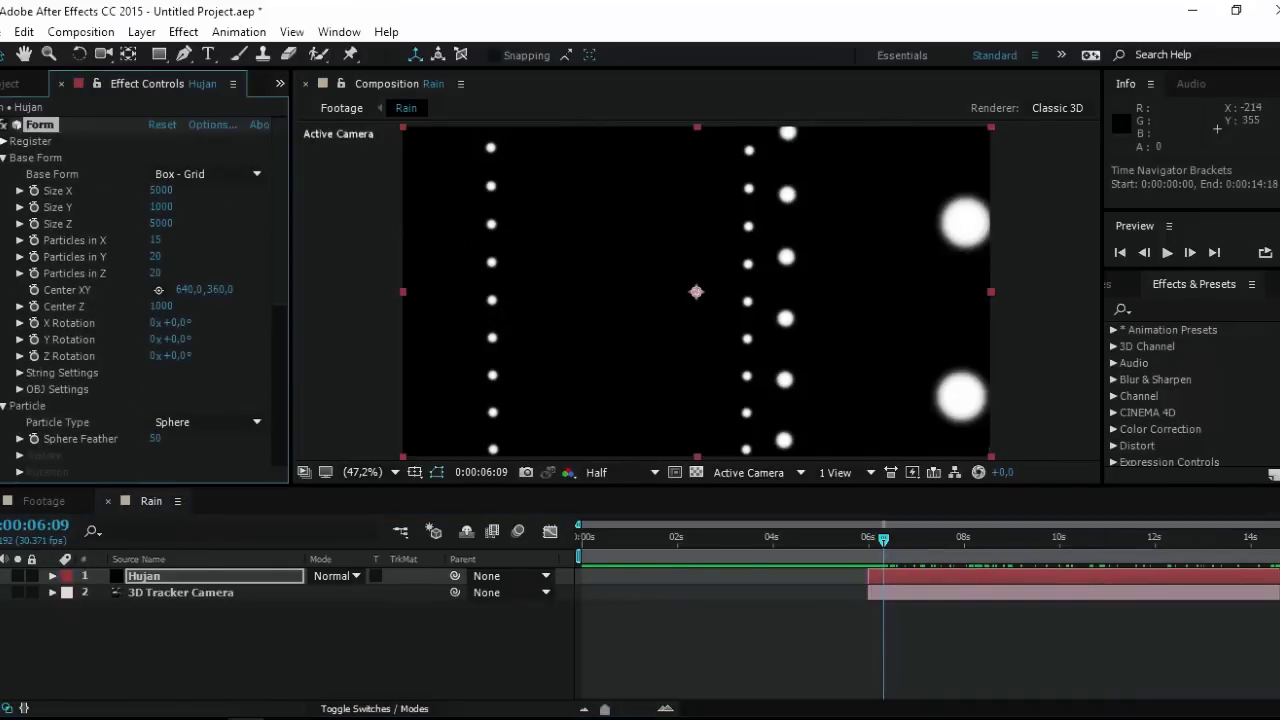
{"action": "left_click", "coordinate": [162, 307]}
{"action": "type", "text": "1500"}
{"action": "key", "text": "Return"}
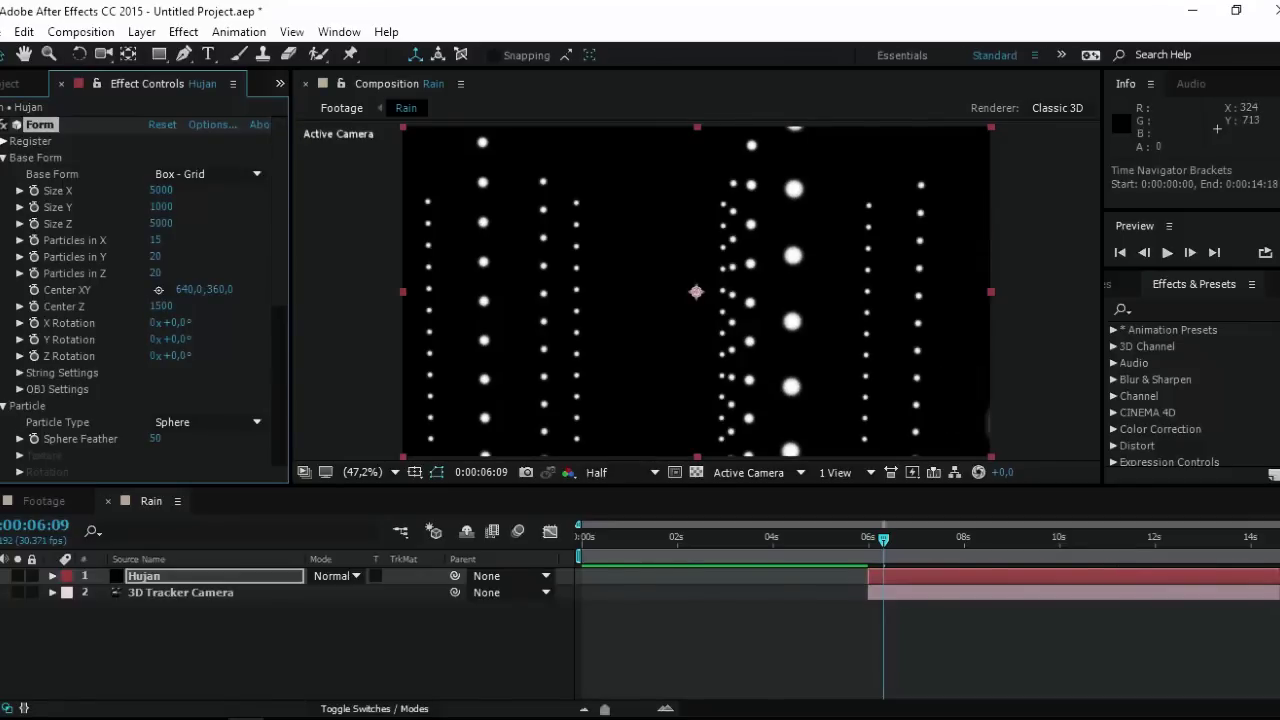
{"action": "key", "text": "Page_Up"}
{"action": "key", "text": "Page_Up"}
{"action": "key", "text": "Page_Up"}
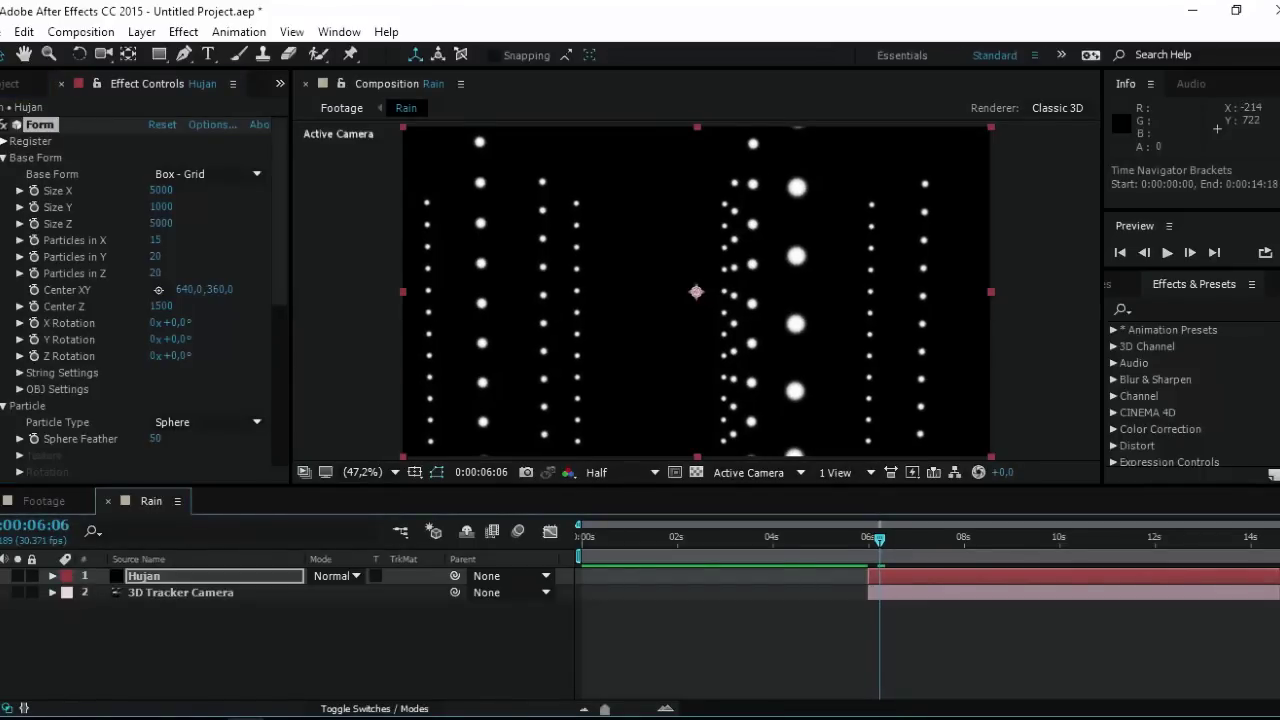
Step: Set the Form's Disperse to 800 under Disperse and Twist and preview the scattered particles
{"action": "scroll", "coordinate": [140, 290], "scroll_direction": "down", "scroll_amount": 6}
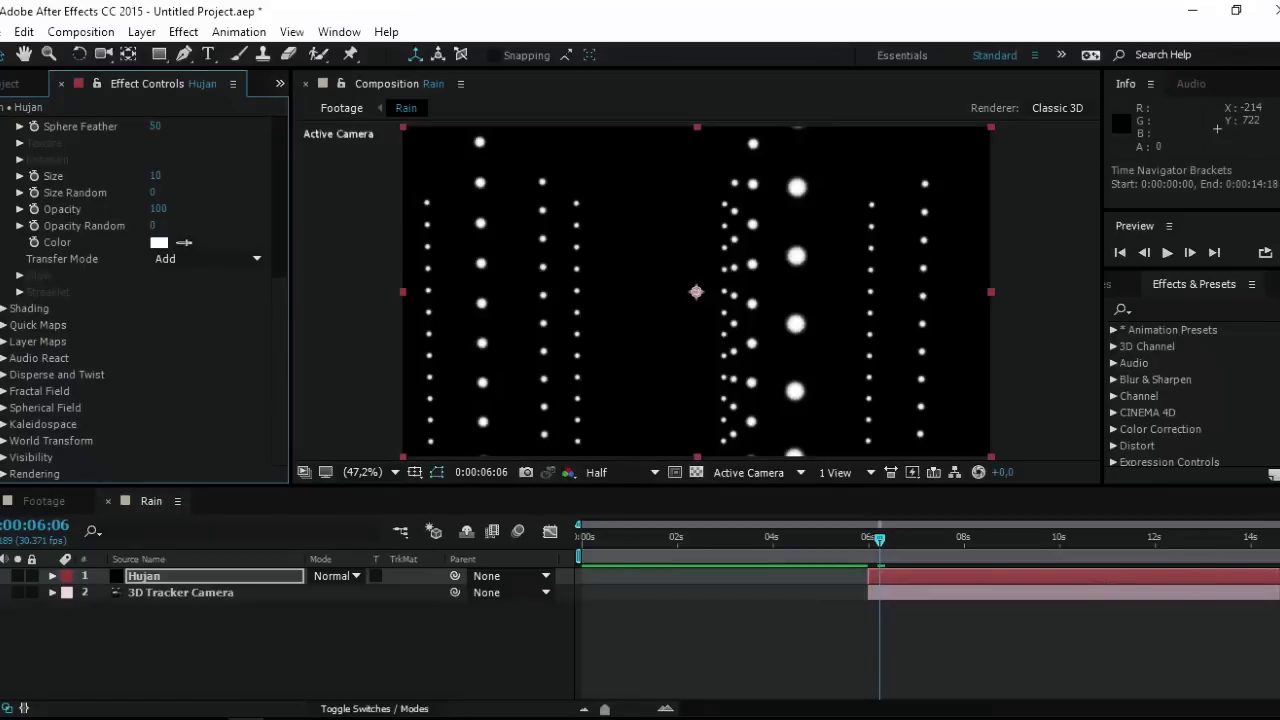
{"action": "left_click", "coordinate": [4, 374]}
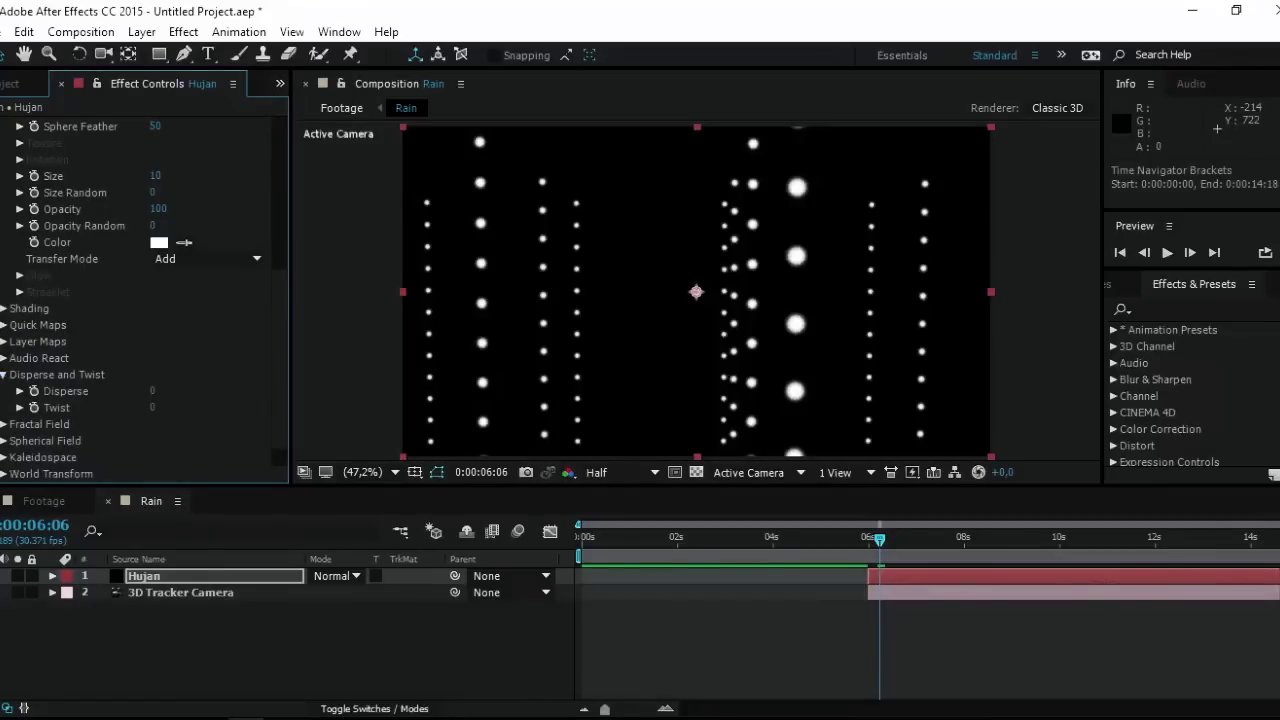
{"action": "left_click", "coordinate": [153, 391]}
{"action": "type", "text": "800"}
{"action": "key", "text": "Return"}
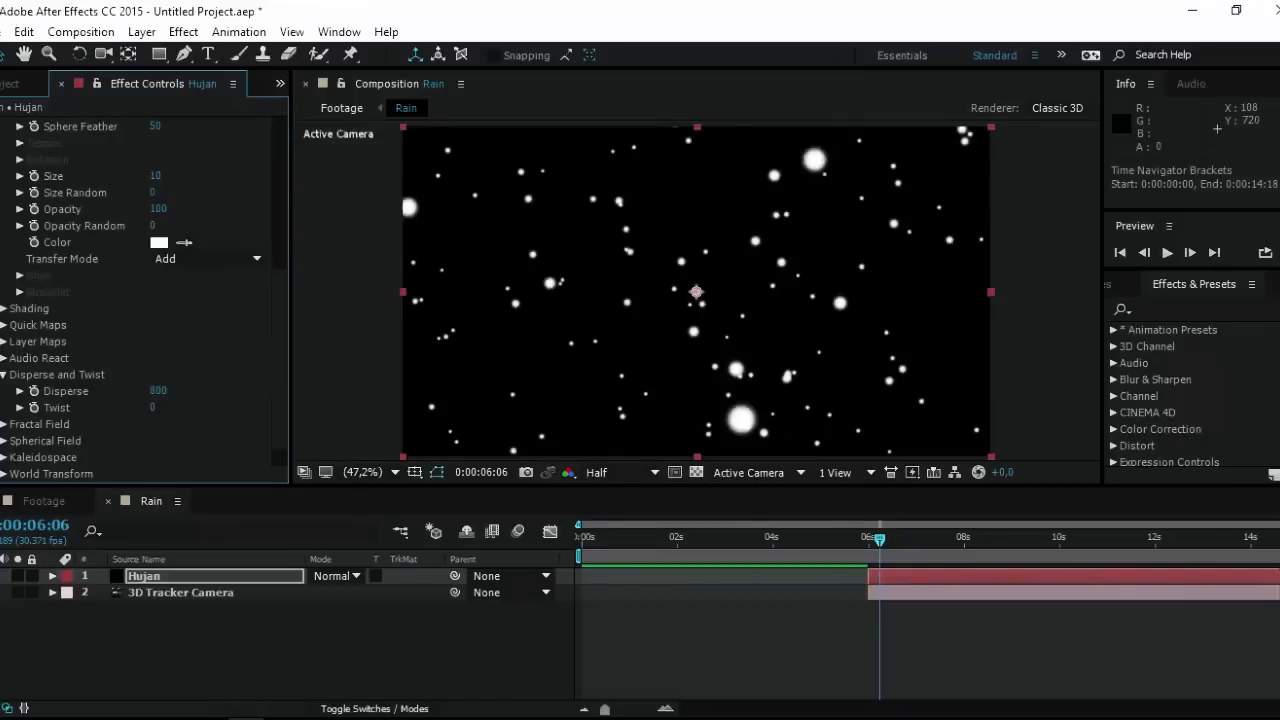
{"action": "key", "text": "space"}
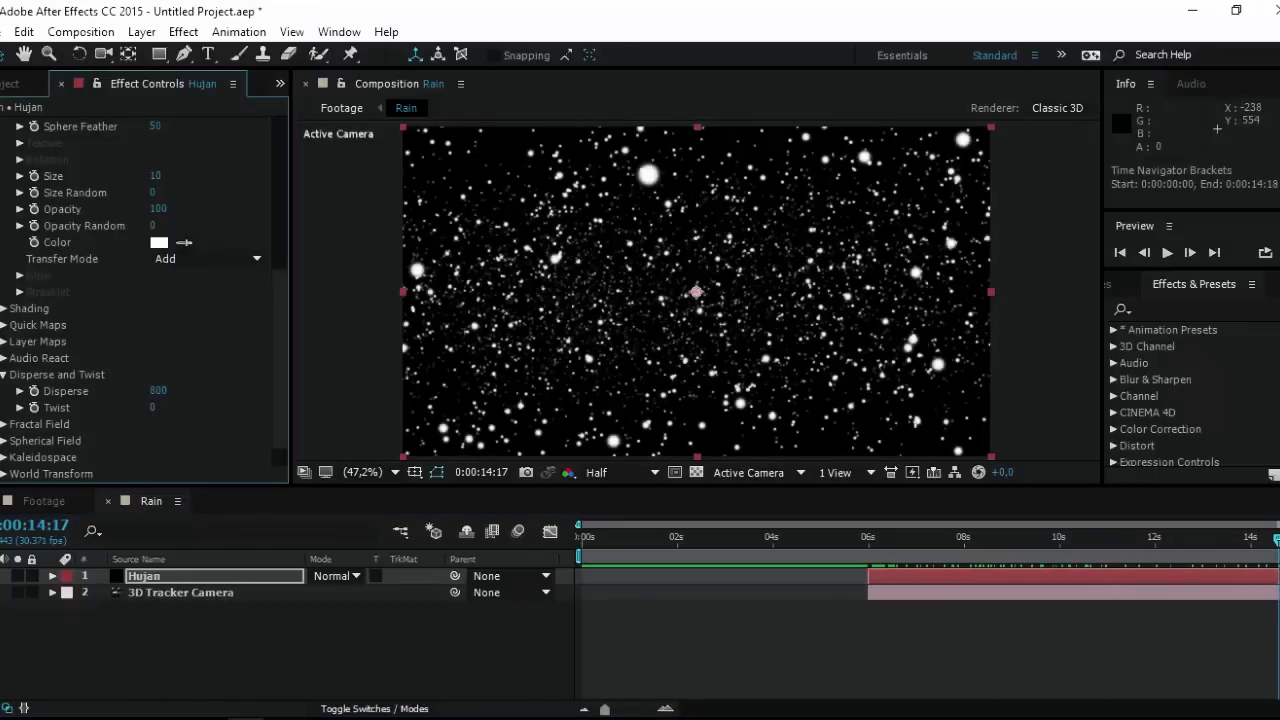
Step: Set the particles' Size Random to 100 and return to the start of the Hujan layer, around 0:00:06:08
{"action": "scroll", "coordinate": [140, 300], "scroll_direction": "up", "scroll_amount": 5}
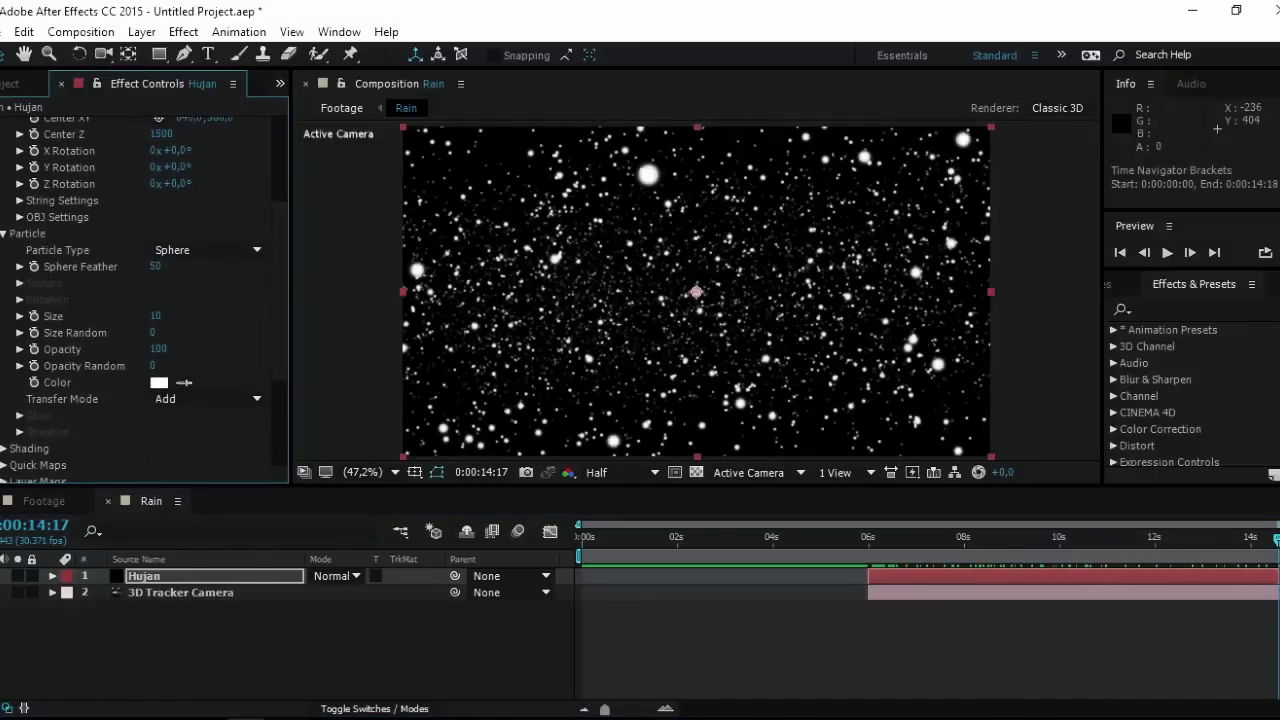
{"action": "left_click", "coordinate": [153, 332]}
{"action": "type", "text": "100"}
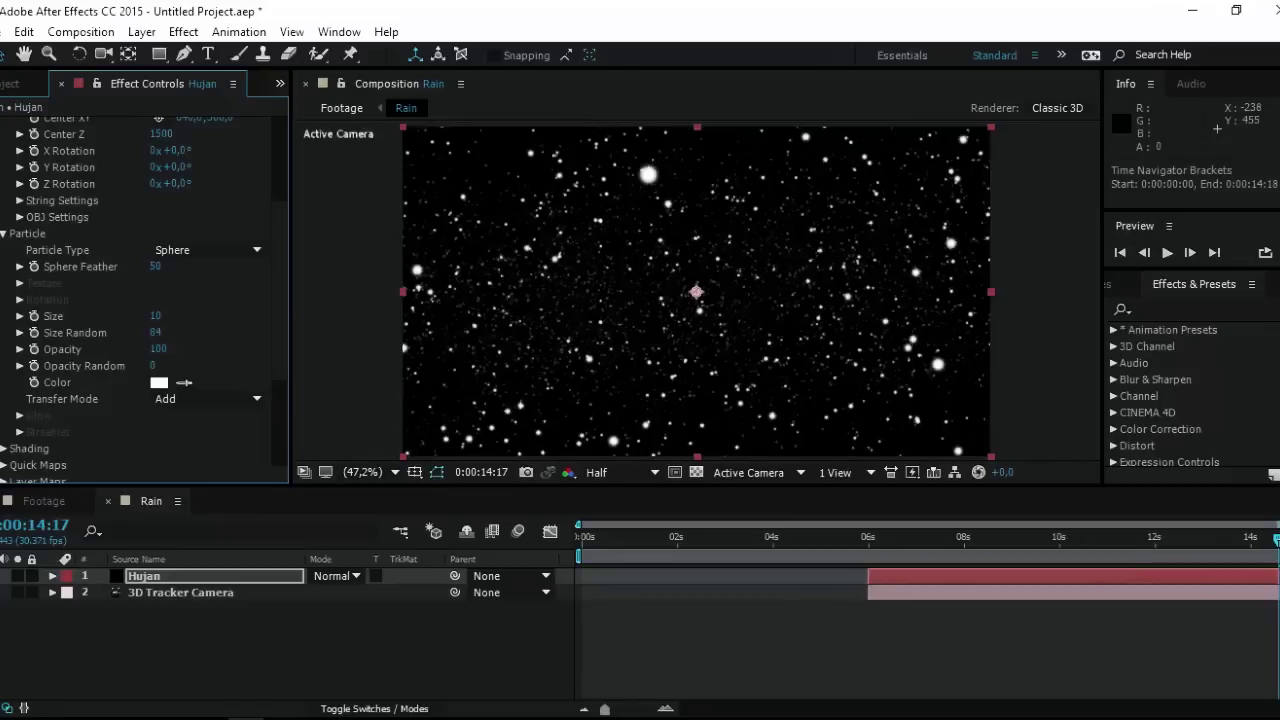
{"action": "key", "text": "Return"}
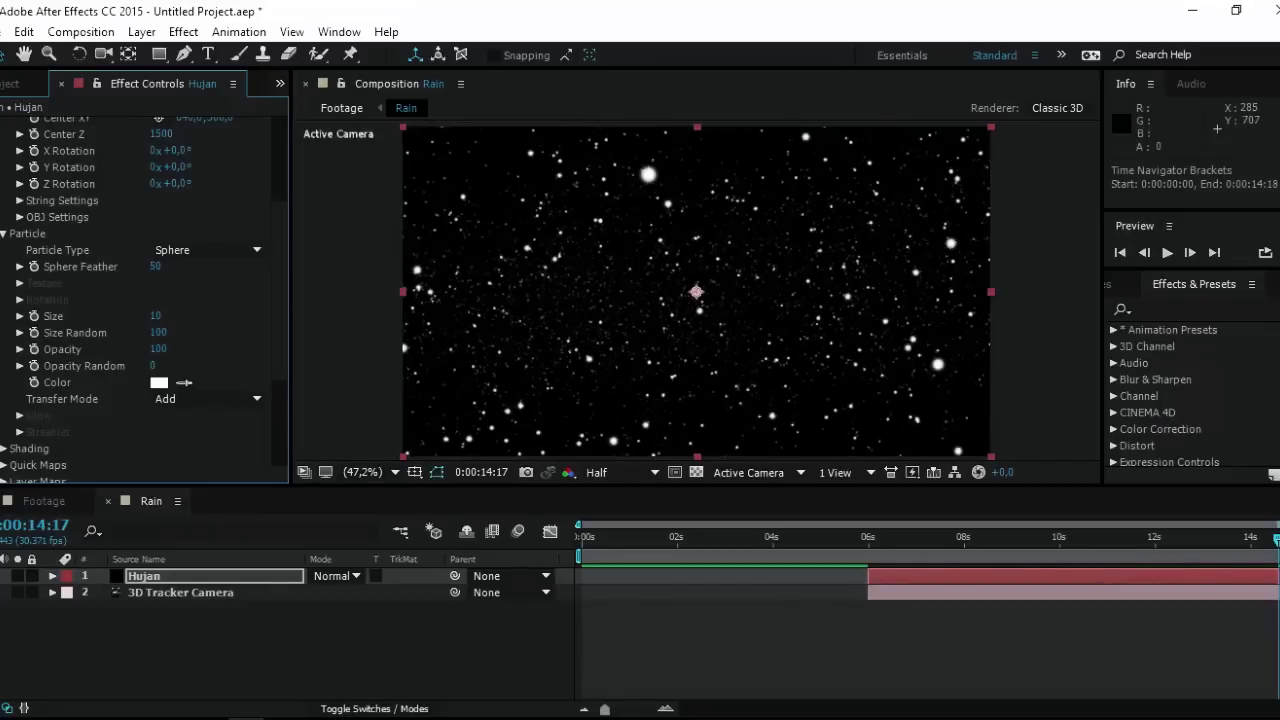
{"action": "left_click", "coordinate": [875, 537]}
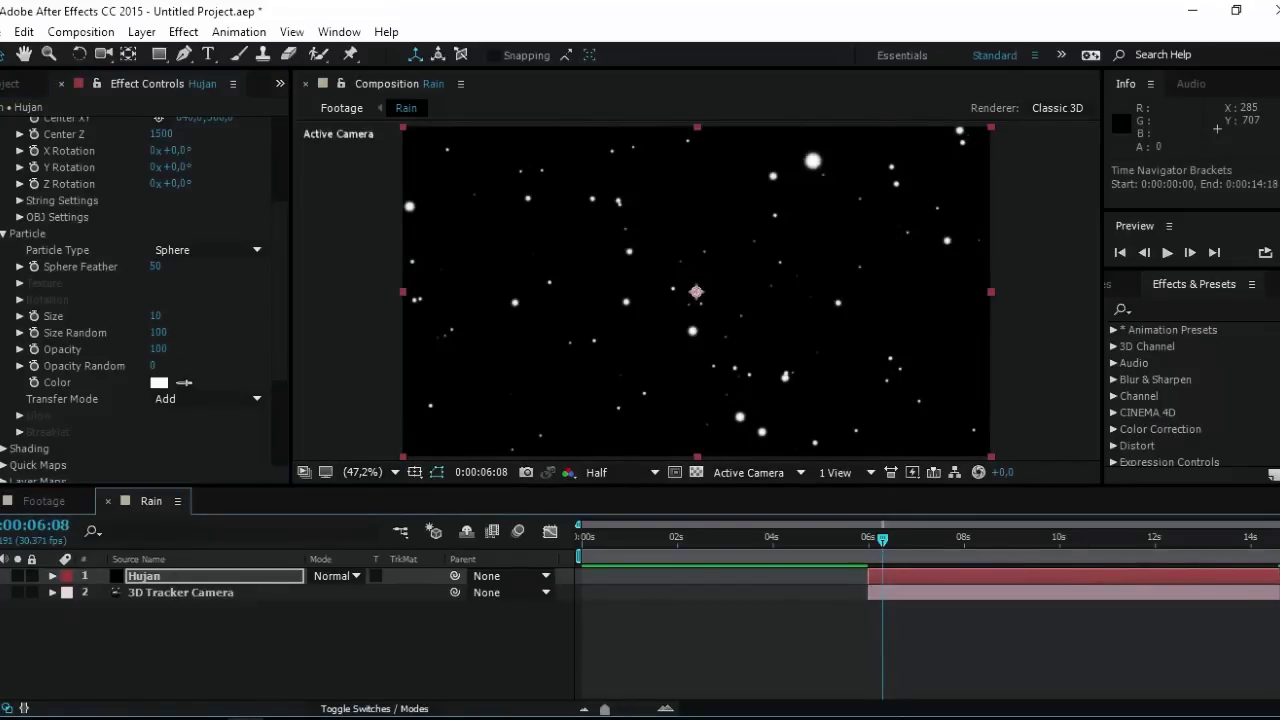
Step: View the water texture JPG in the project and create a new composition from it
{"action": "left_click", "coordinate": [4, 124]}
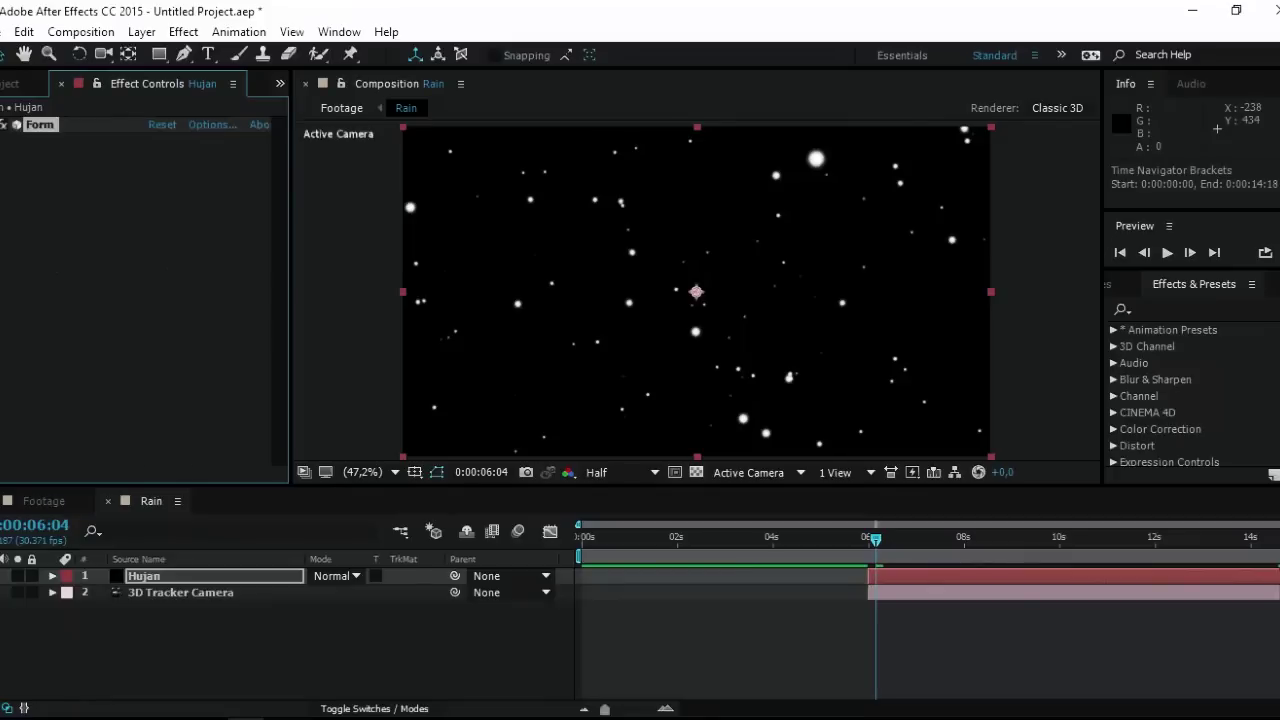
{"action": "left_click", "coordinate": [10, 83]}
{"action": "left_click", "coordinate": [60, 333]}
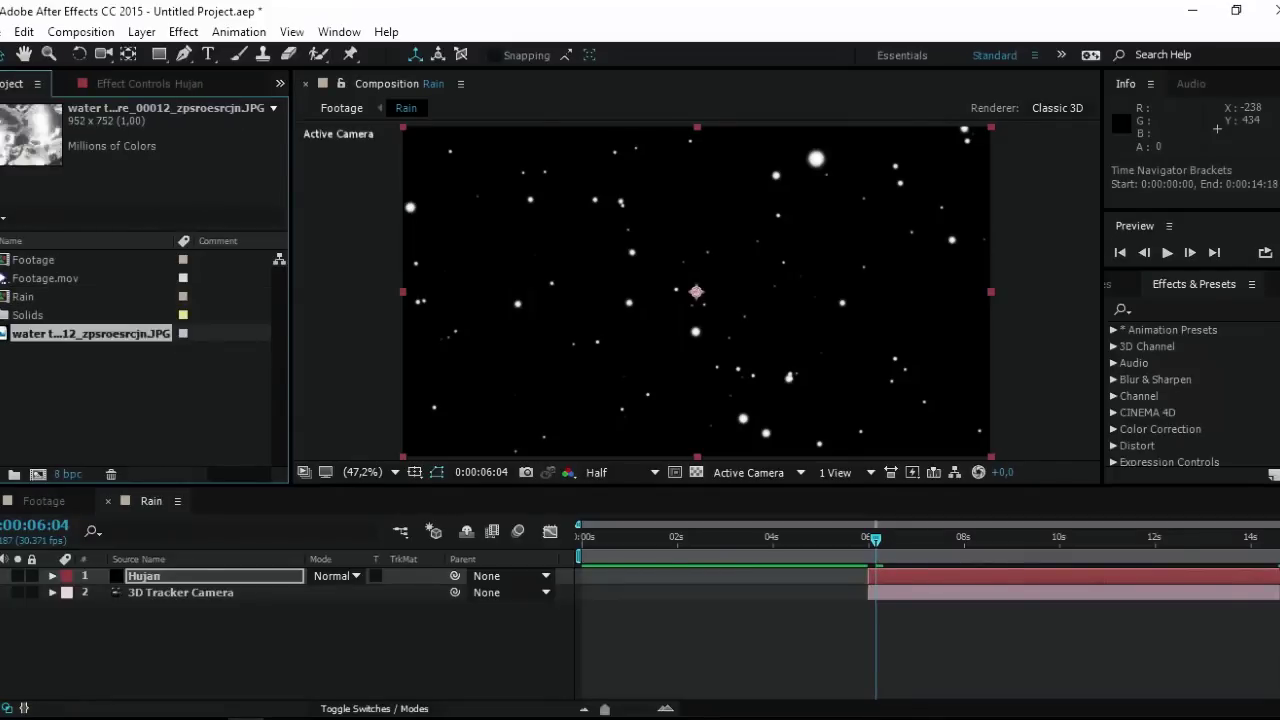
{"action": "double_click", "coordinate": [60, 333]}
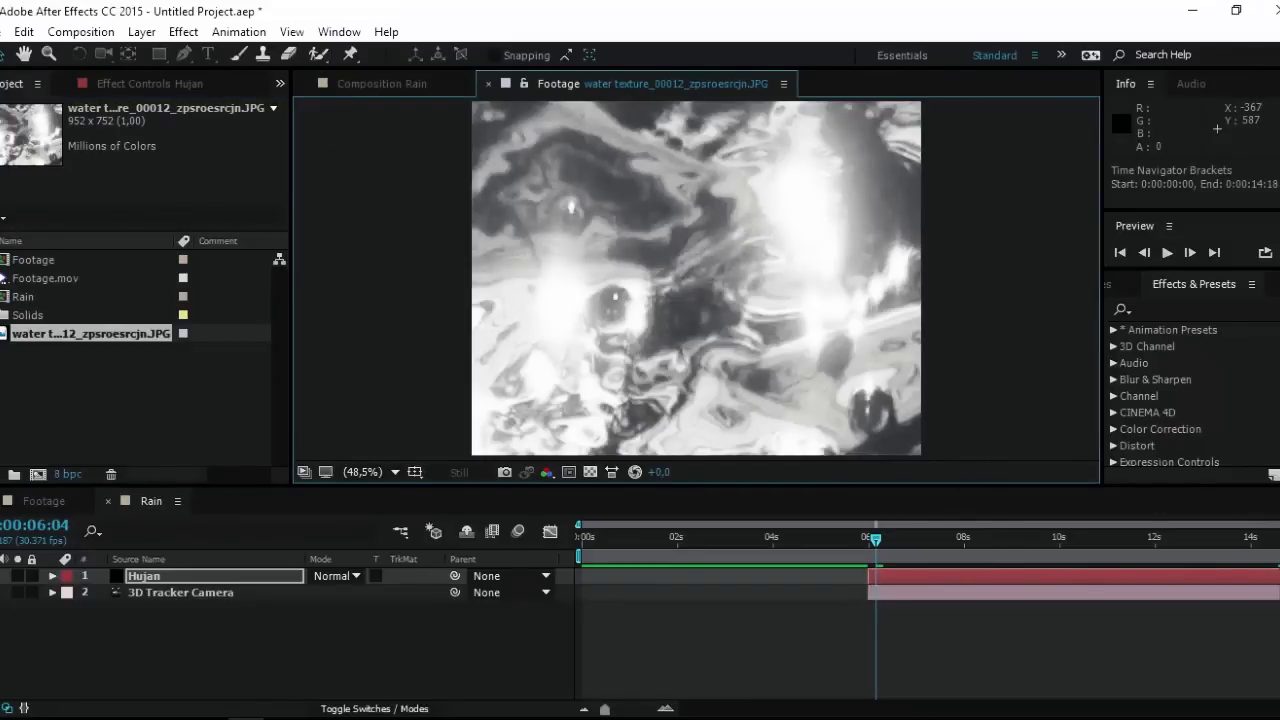
{"action": "left_click_drag", "start_coordinate": [46, 333], "coordinate": [38, 474]}
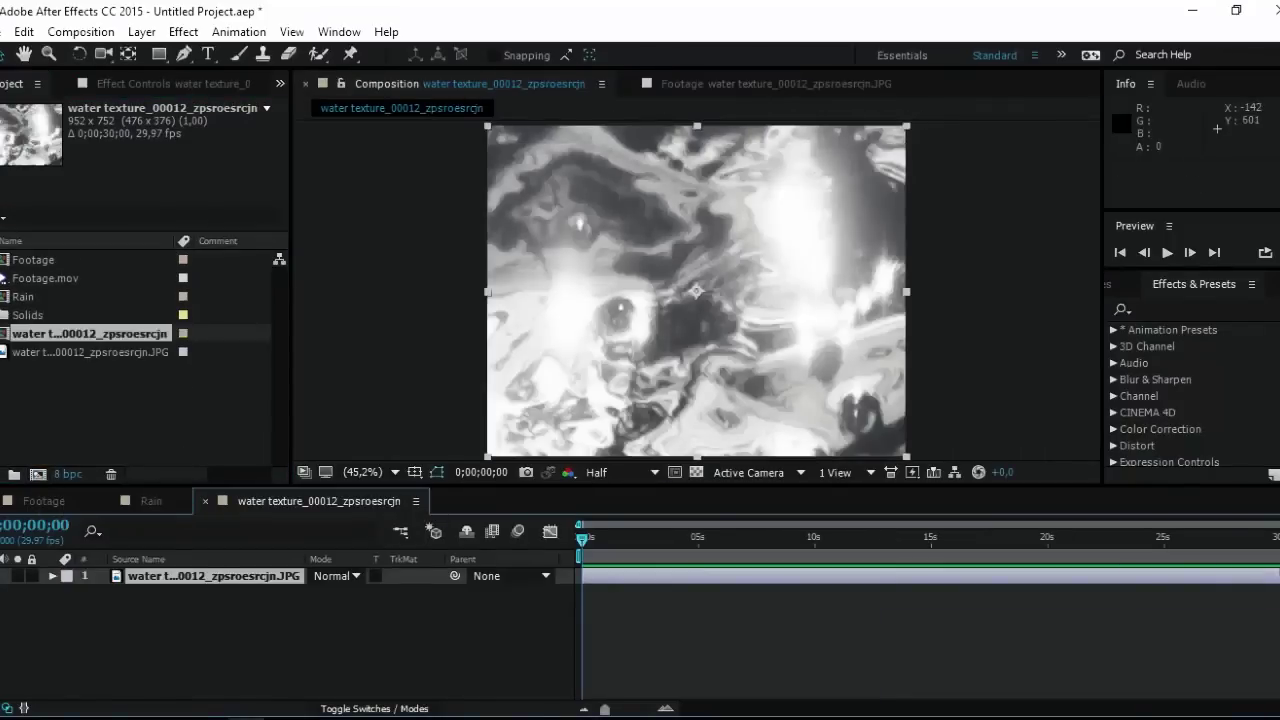
Step: Draw a circular mask with the Ellipse tool around the middle of the water texture layer
{"action": "left_click", "coordinate": [159, 54]}
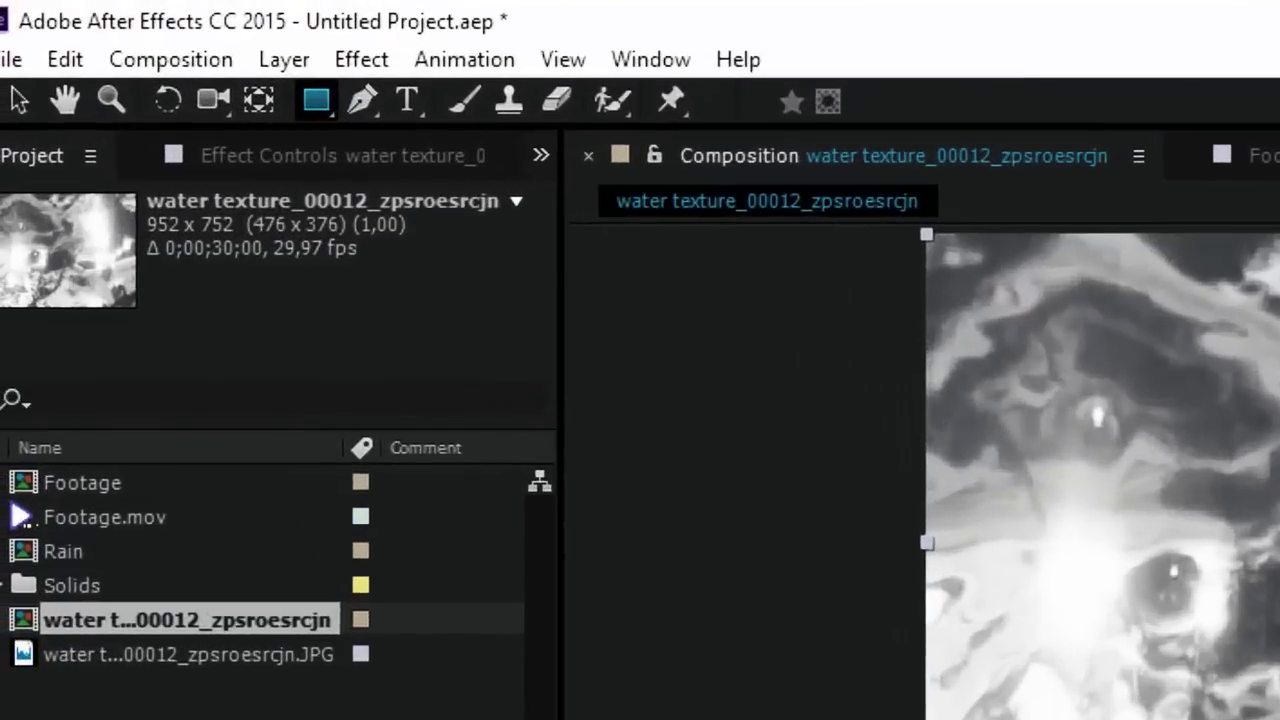
{"action": "left_click_drag", "start_coordinate": [301, 96], "coordinate": [401, 178]}
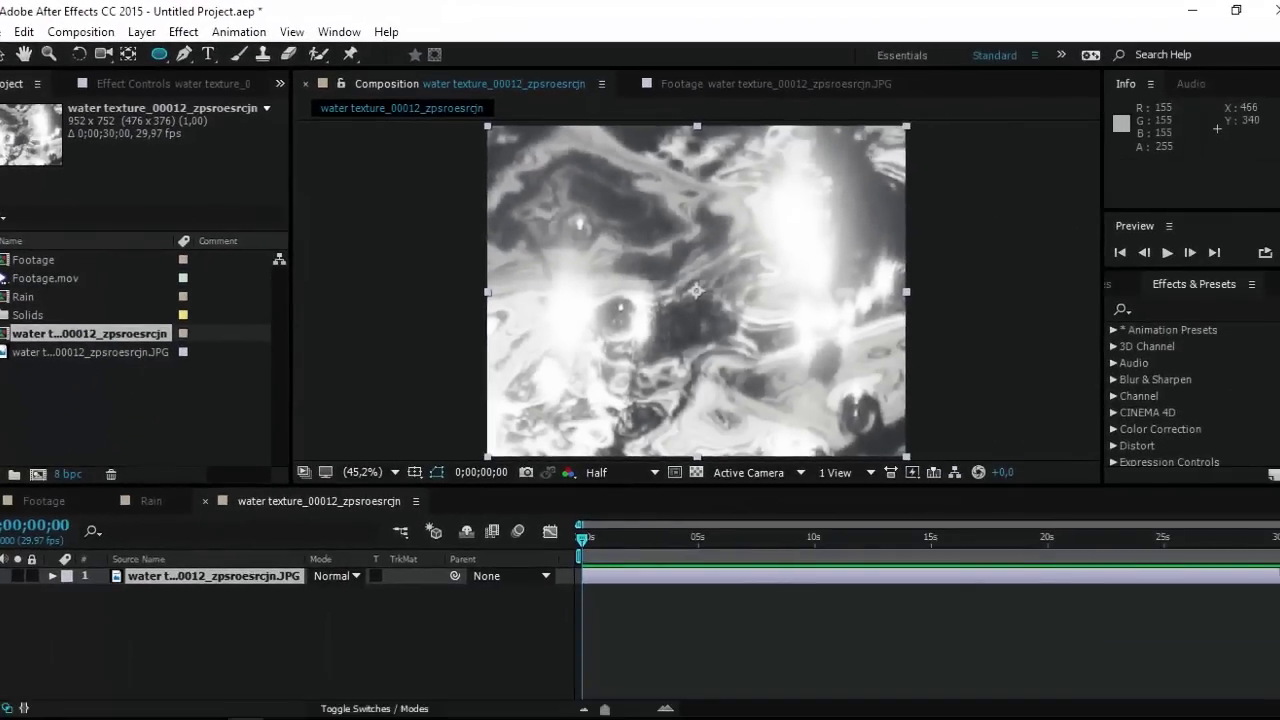
{"action": "left_click_drag", "start_coordinate": [690, 273], "coordinate": [833, 414]}
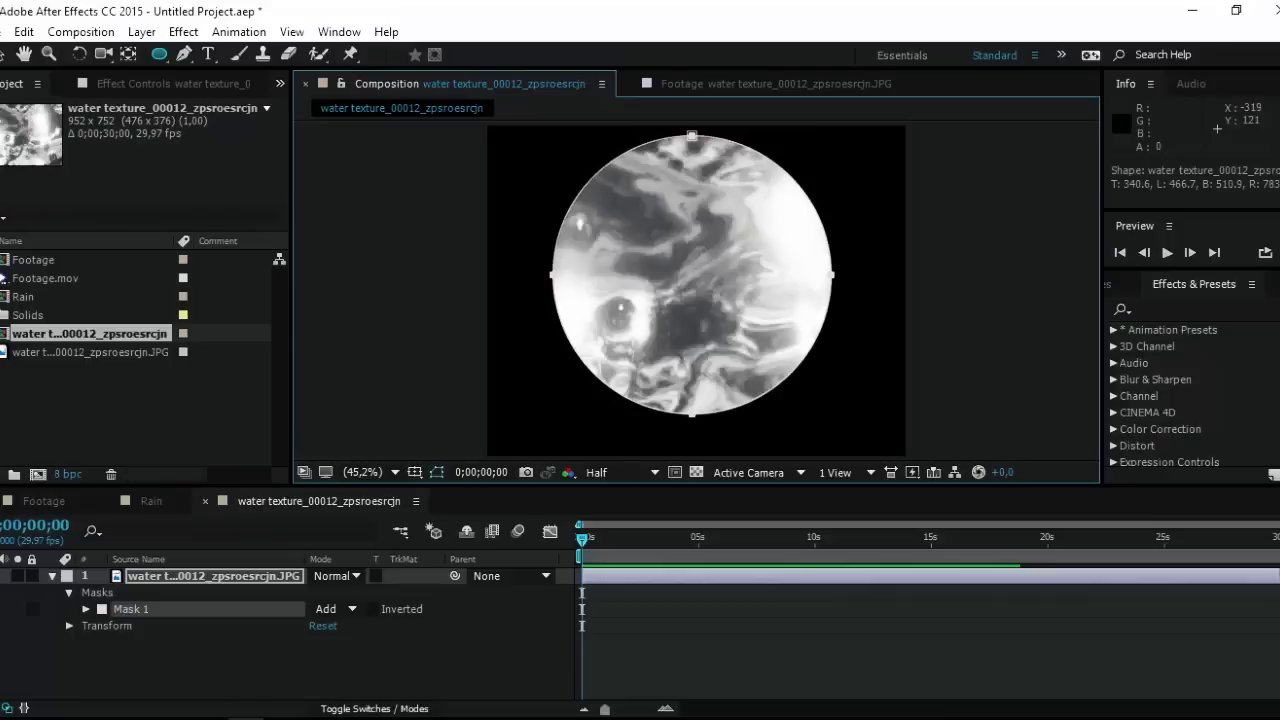
Step: Nudge the circular mask downward to centre it vertically in the water texture composition
{"action": "key", "text": "v"}
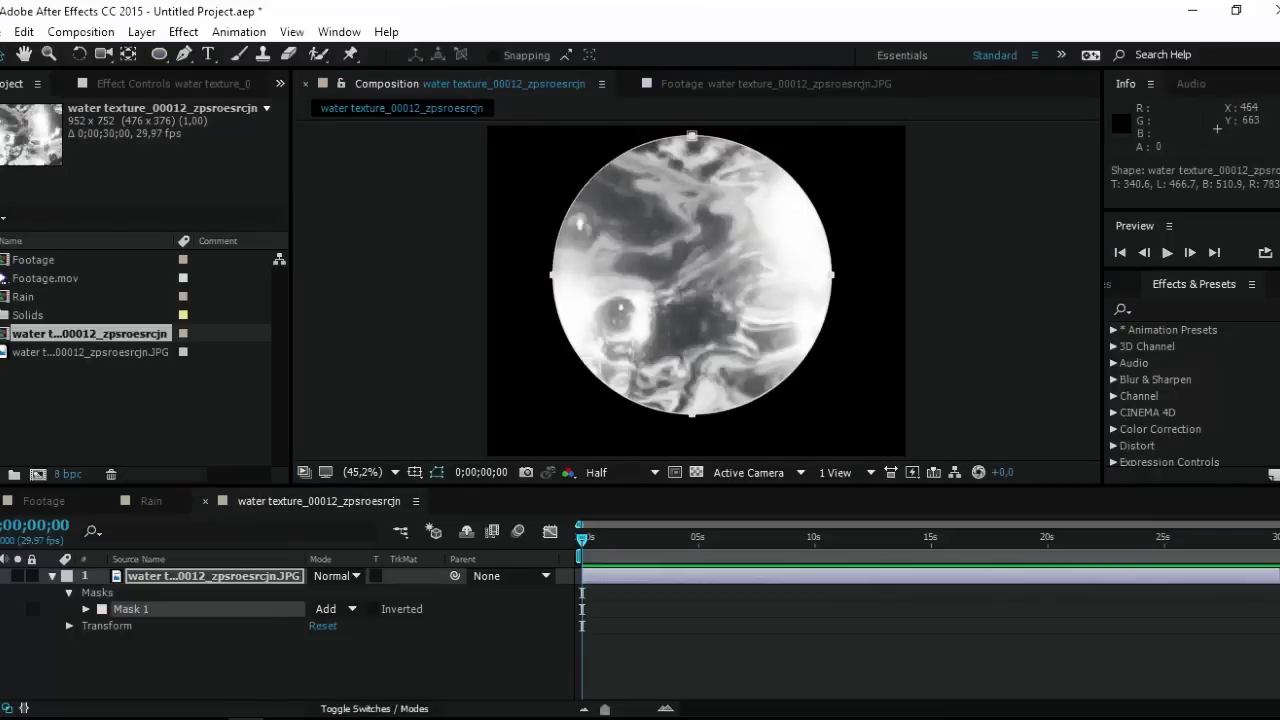
{"action": "key", "text": "Down"}
{"action": "key", "text": "Down"}
{"action": "key", "text": "Down"}
{"action": "key", "text": "Down"}
{"action": "key", "text": "Down"}
{"action": "key", "text": "Down"}
{"action": "key", "text": "Down"}
{"action": "key", "text": "Down"}
{"action": "key", "text": "Down"}
{"action": "key", "text": "Down"}
{"action": "key", "text": "Down"}
{"action": "key", "text": "Down"}
{"action": "key", "text": "Down"}
{"action": "key", "text": "Down"}
{"action": "key", "text": "Down"}
{"action": "key", "text": "Down"}
{"action": "key", "text": "Down"}
{"action": "key", "text": "Down"}
{"action": "key", "text": "Down"}
{"action": "key", "text": "Down"}
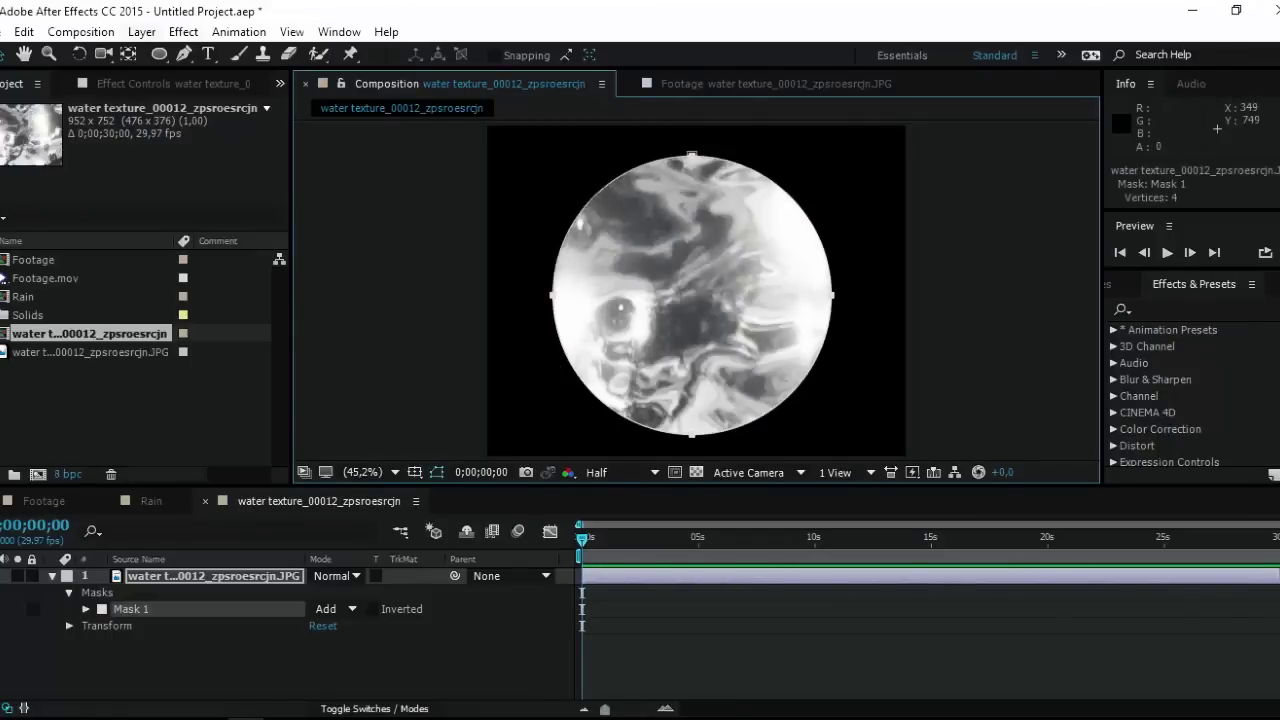
Step: Apply the Turbulent Displace distortion to the masked water texture and set its Displacement to Turbulent Smoother
{"action": "left_click", "coordinate": [183, 31]}
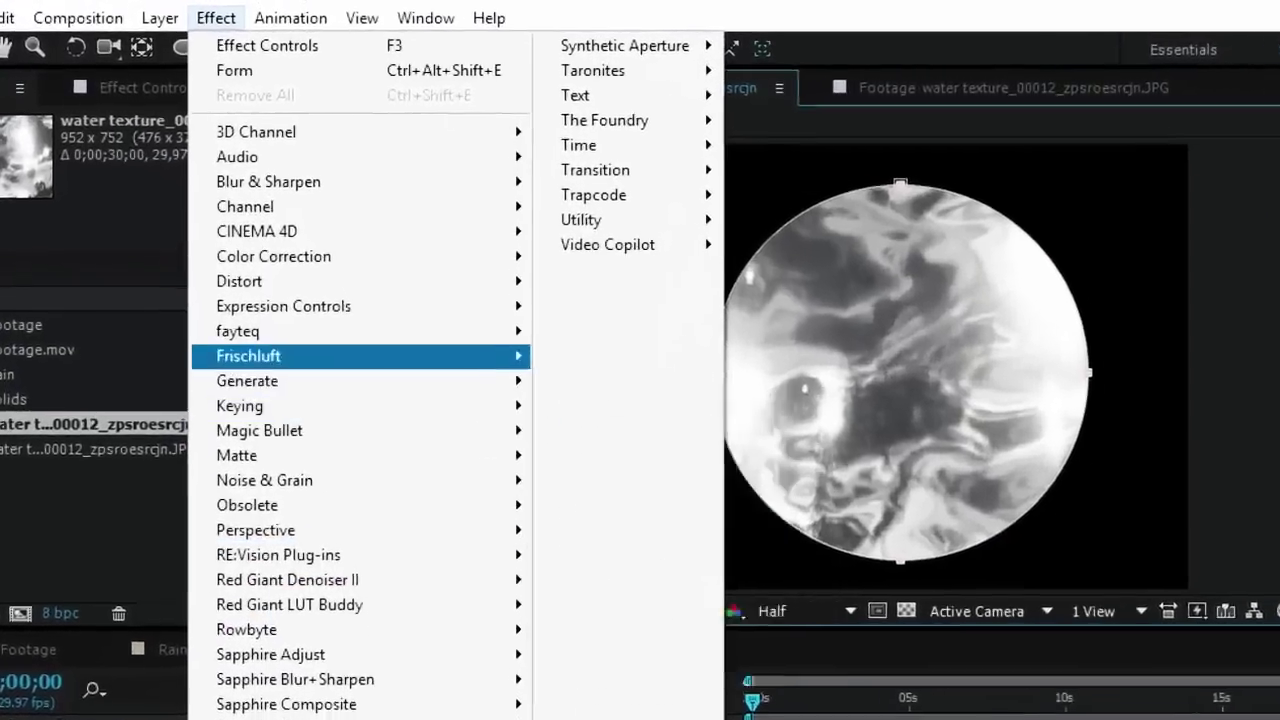
{"action": "mouse_move", "coordinate": [200, 226]}
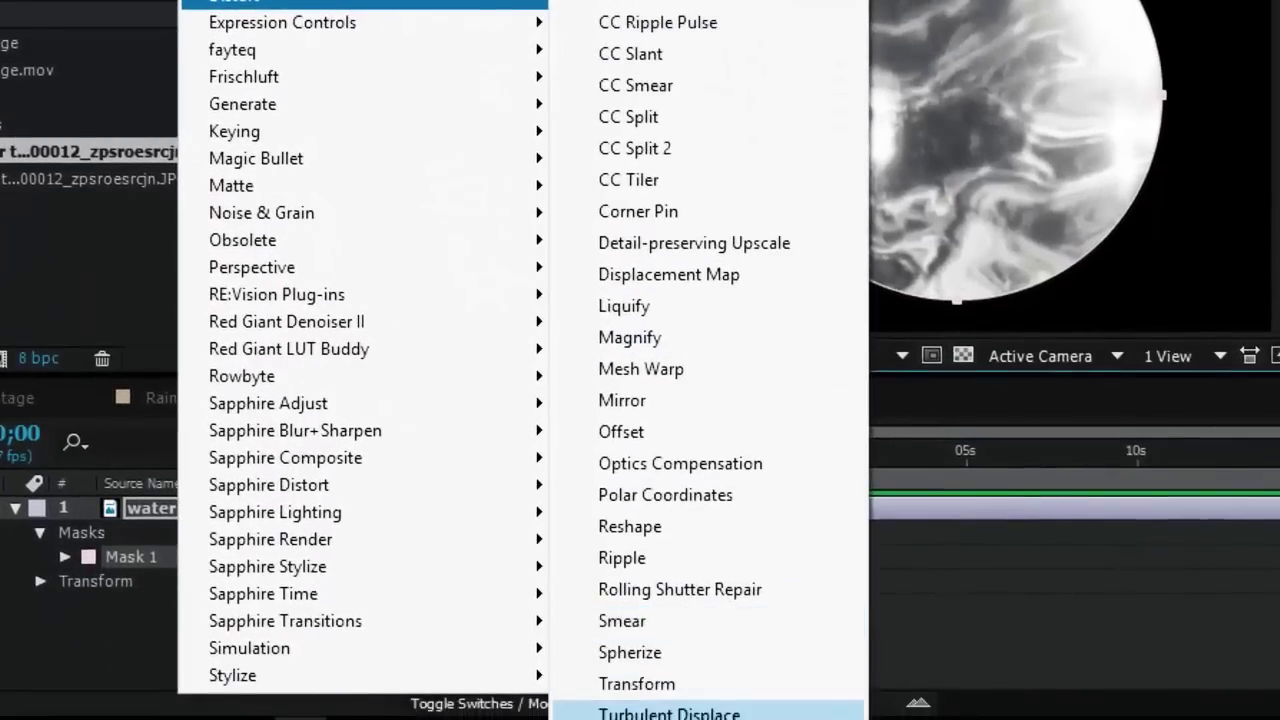
{"action": "scroll", "coordinate": [700, 400], "scroll_direction": "down", "scroll_amount": 2}
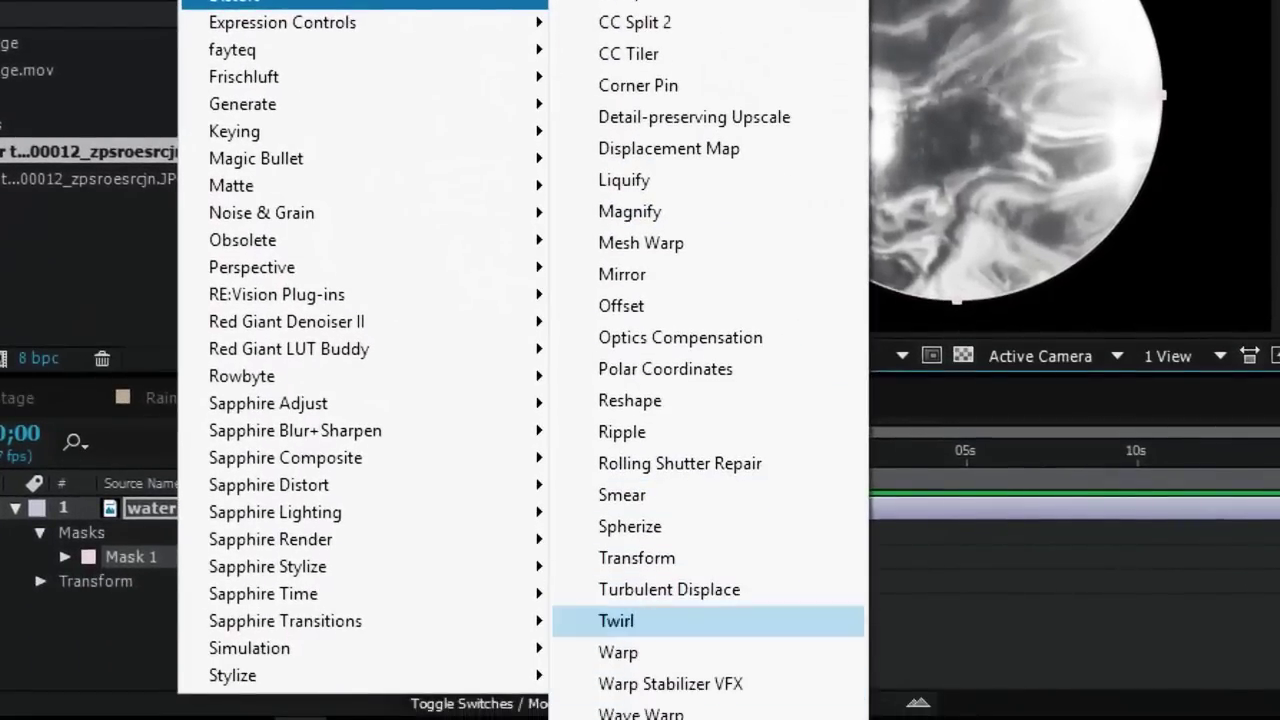
{"action": "left_click", "coordinate": [669, 589]}
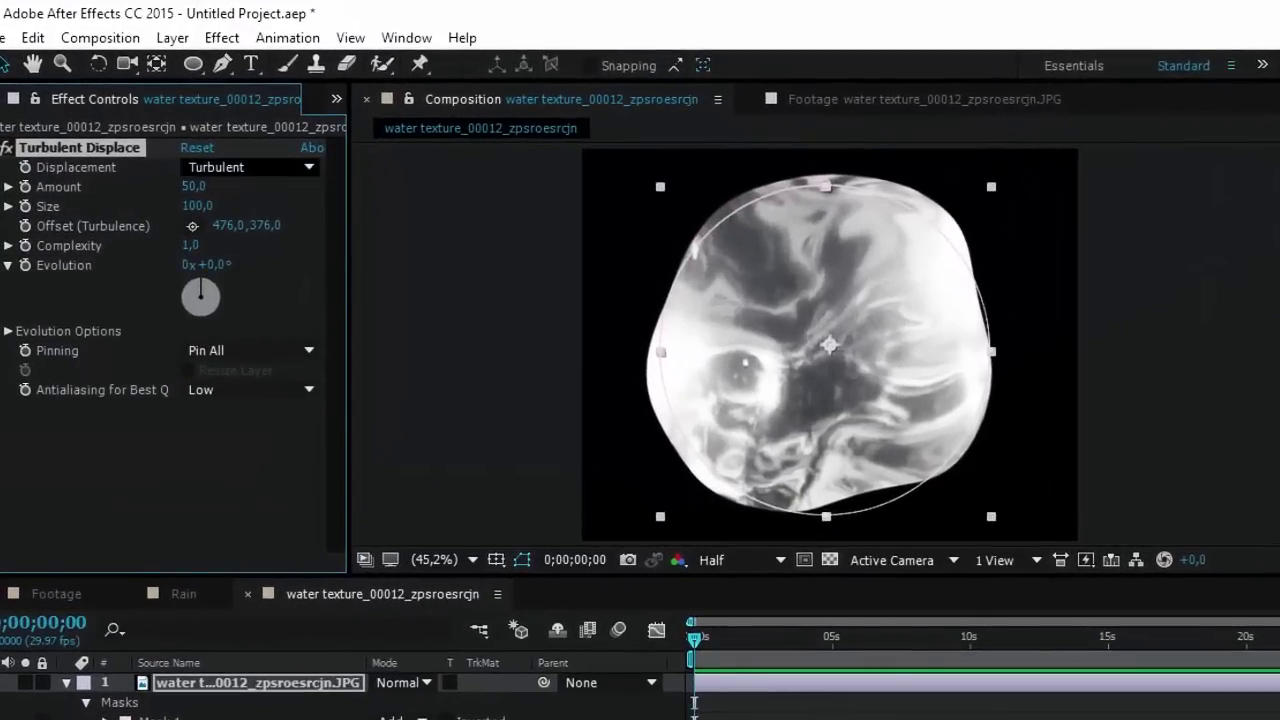
{"action": "left_click", "coordinate": [250, 167]}
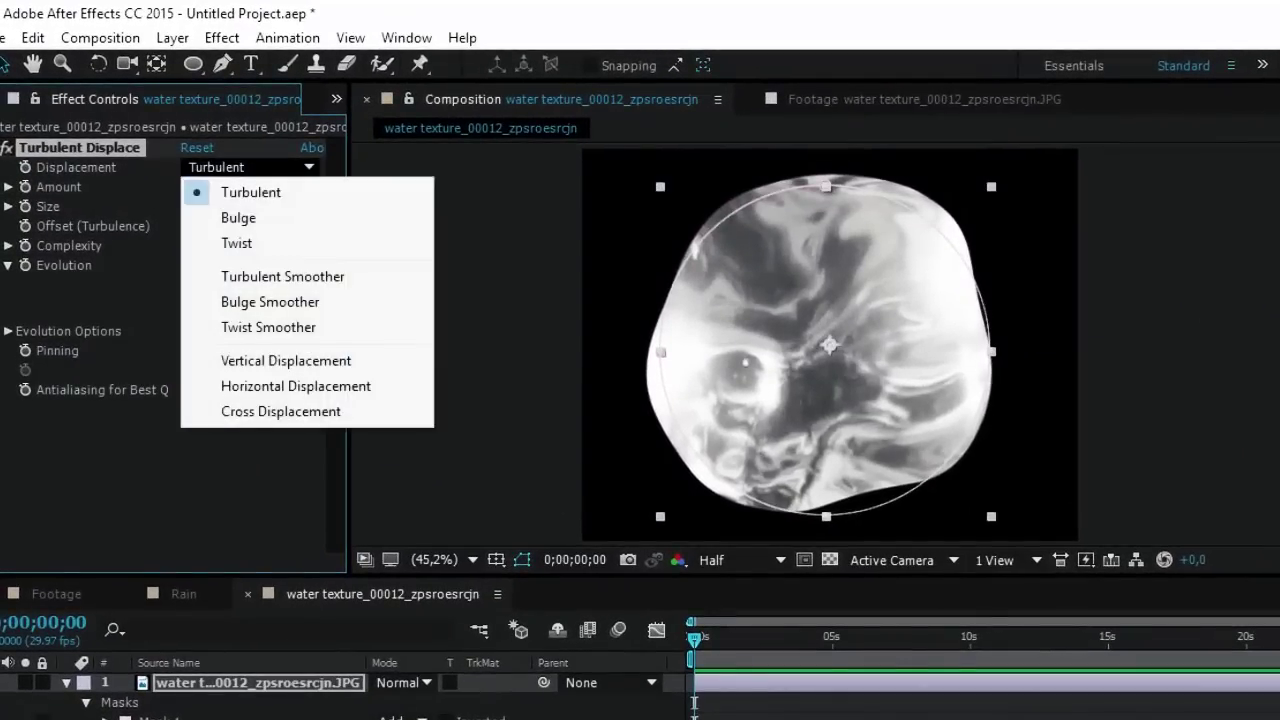
{"action": "left_click", "coordinate": [283, 276]}
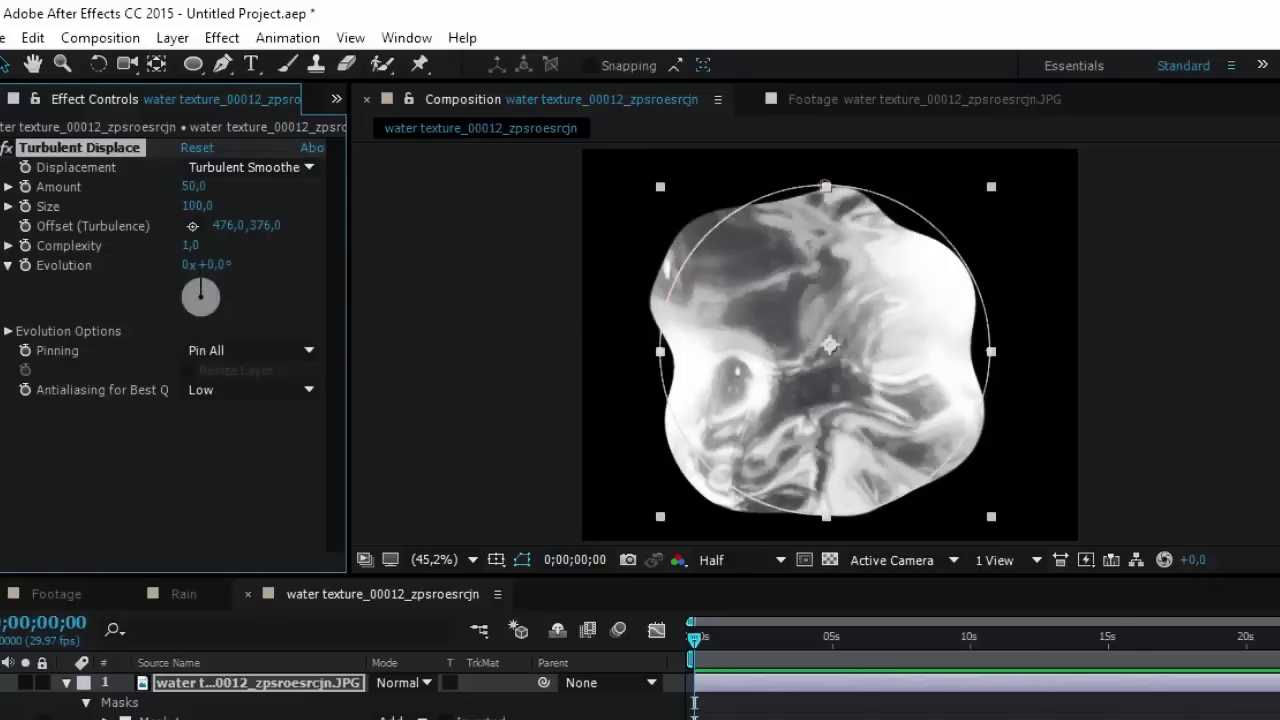
Step: Set the Turbulent Displace Amount to 70 and Size to 80
{"action": "left_click", "coordinate": [195, 187]}
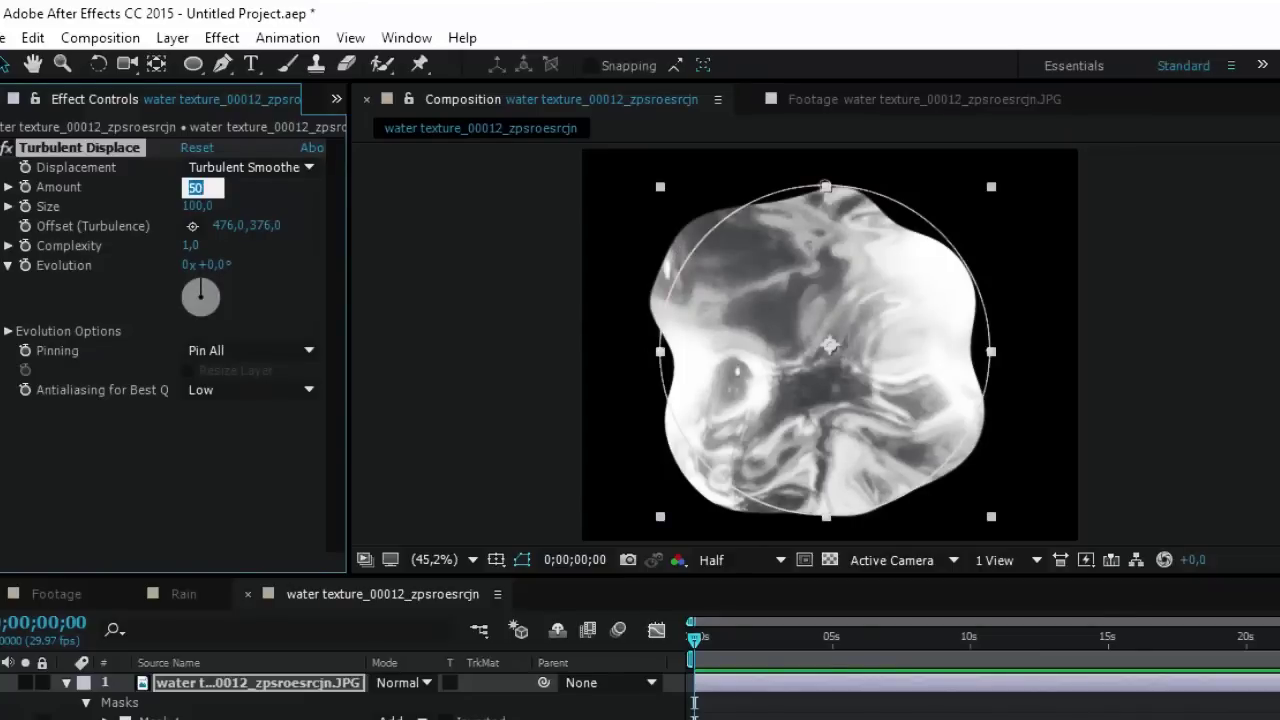
{"action": "type", "text": "70"}
{"action": "key", "text": "Return"}
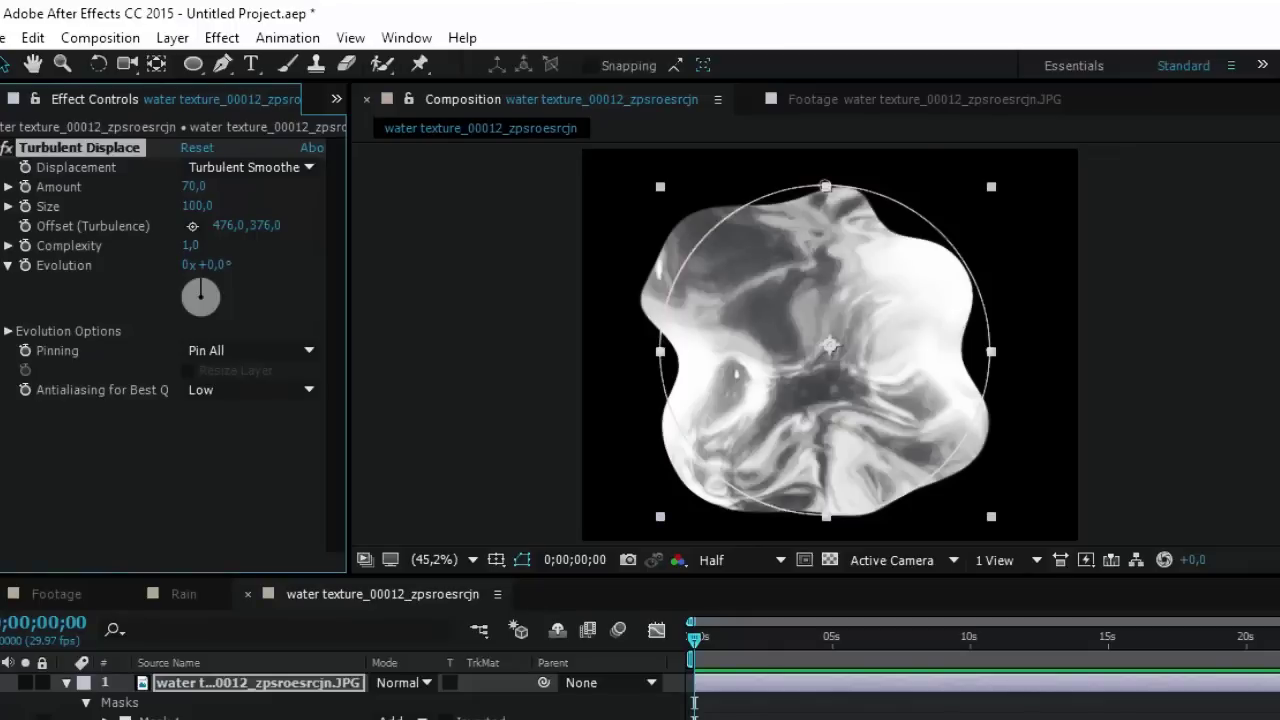
{"action": "left_click", "coordinate": [197, 206]}
{"action": "type", "text": "80"}
{"action": "key", "text": "Return"}
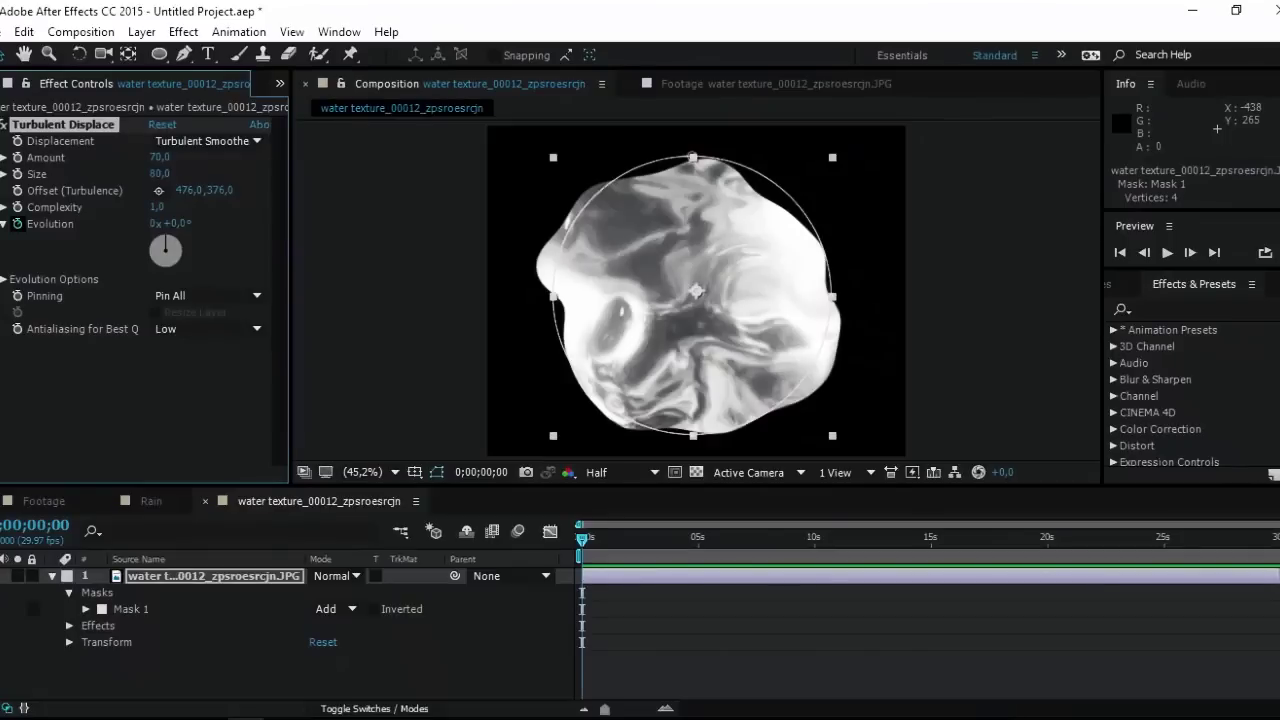
Step: Animate the Turbulent Displace Evolution with the expression time*800
{"action": "left_click", "coordinate": [17, 223], "text": "alt"}
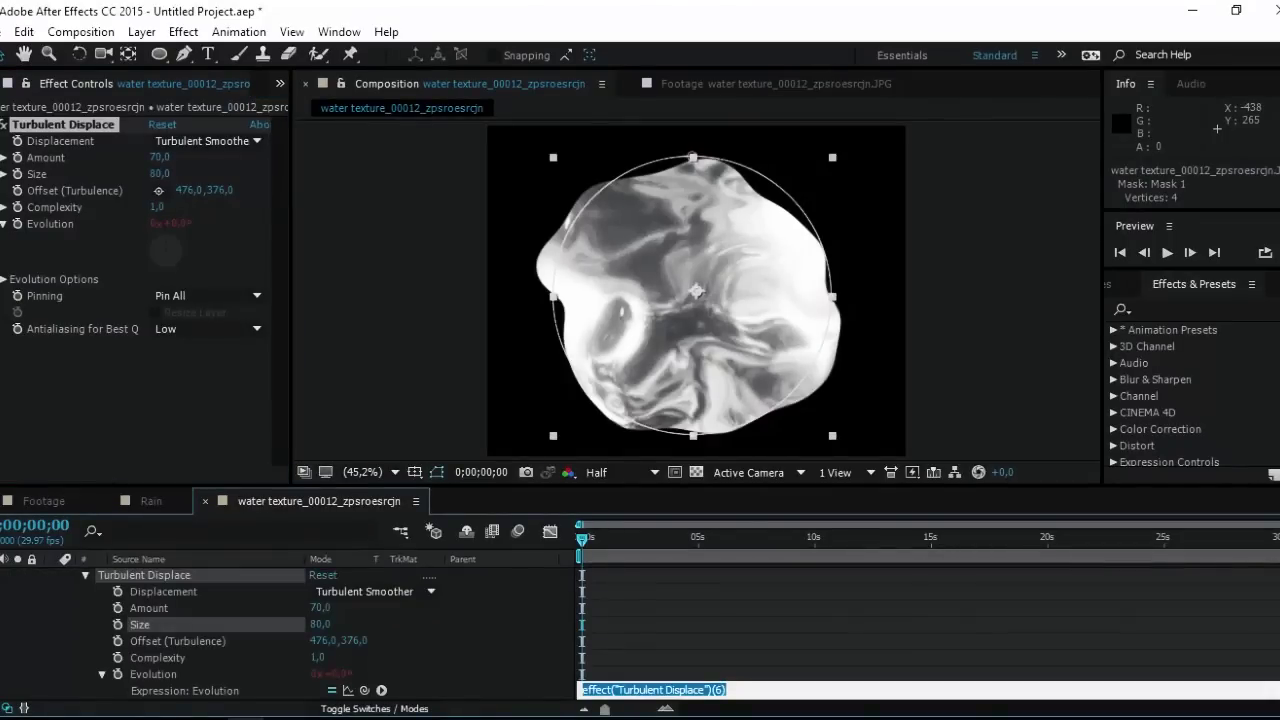
{"action": "key", "text": "KP_Enter"}
{"action": "scroll", "coordinate": [200, 630], "scroll_direction": "down", "scroll_amount": 2}
{"action": "scroll", "coordinate": [300, 630], "scroll_direction": "down", "scroll_amount": 1}
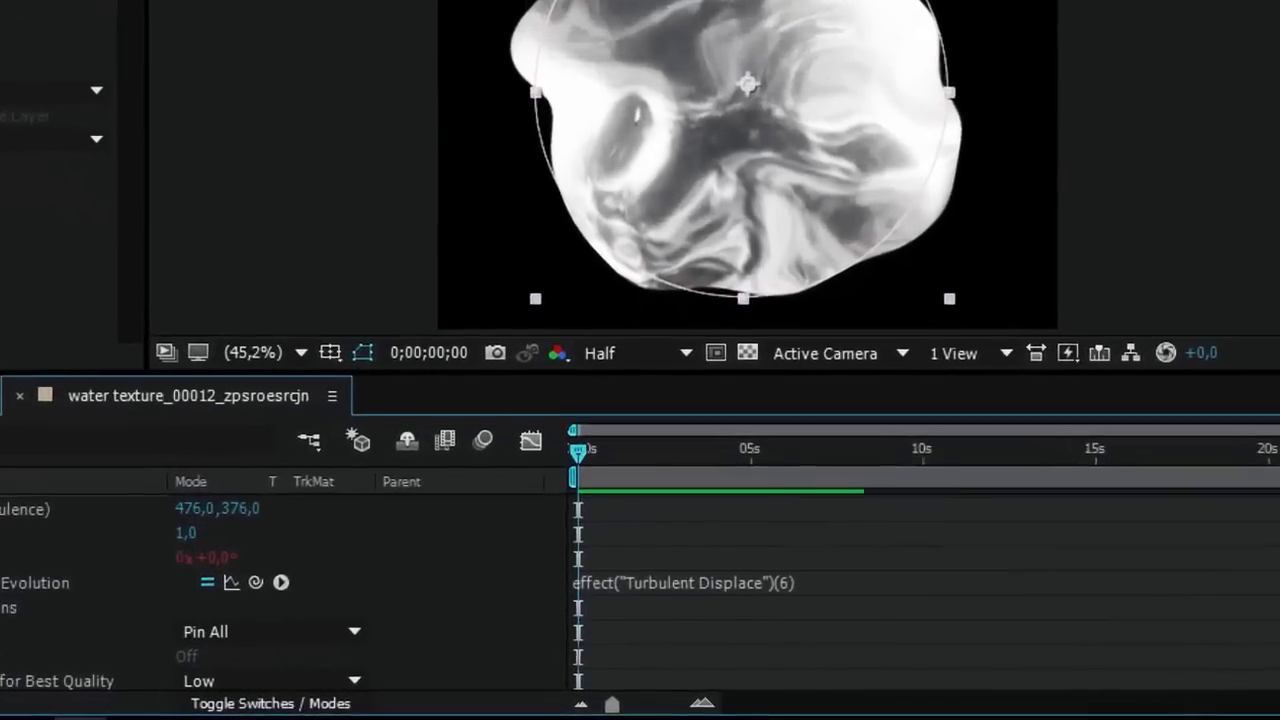
{"action": "left_click", "coordinate": [653, 628]}
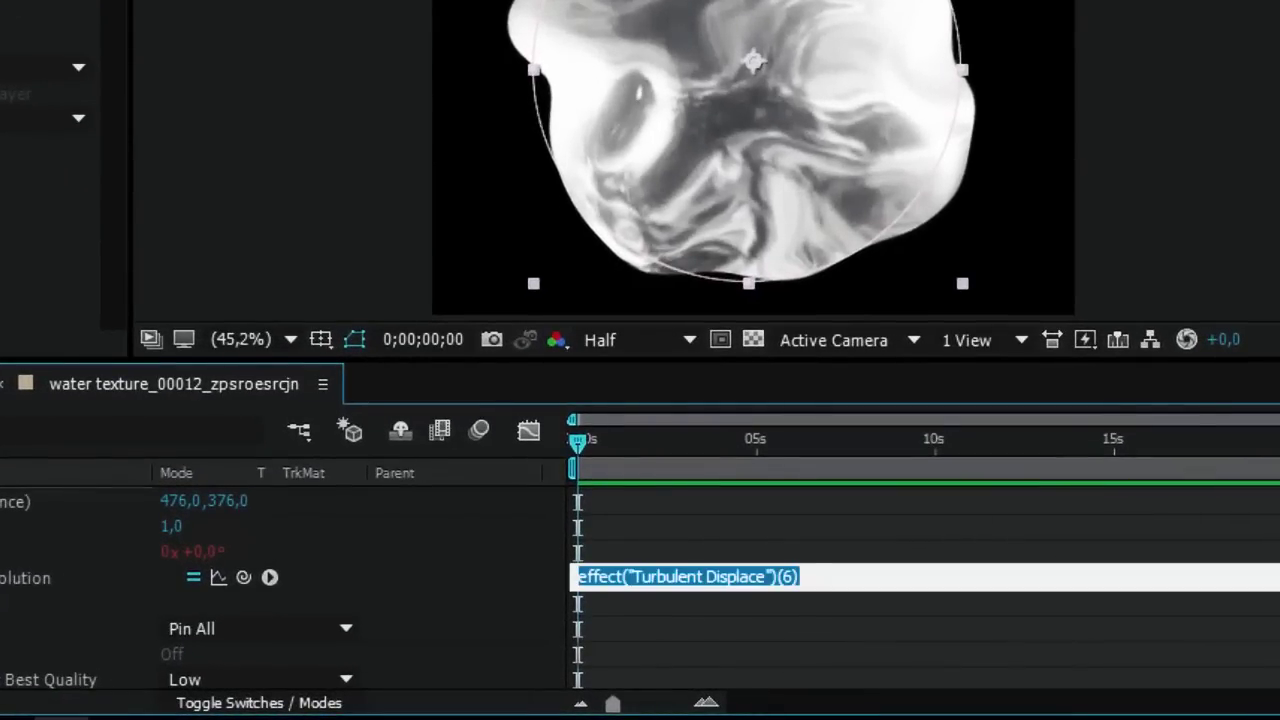
{"action": "type", "text": "time"}
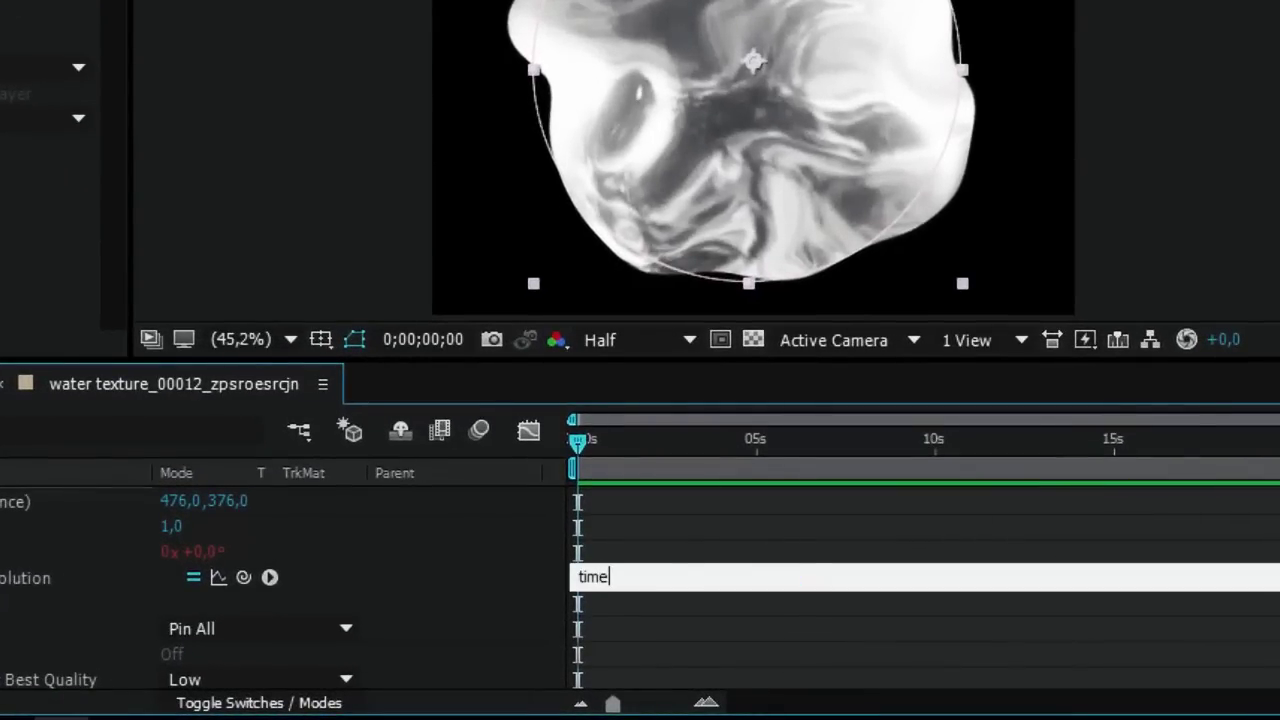
{"action": "type", "text": "*800"}
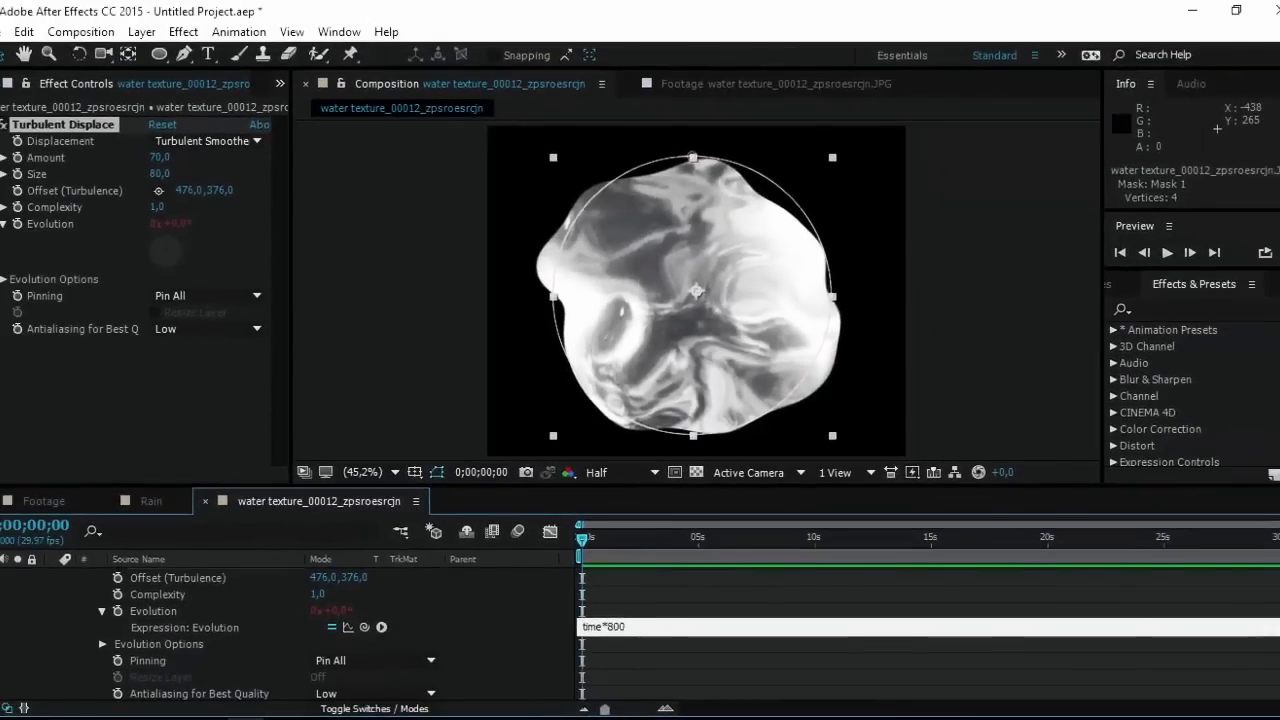
{"action": "left_click", "coordinate": [760, 661]}
{"action": "scroll", "coordinate": [760, 640], "scroll_direction": "up", "scroll_amount": 3}
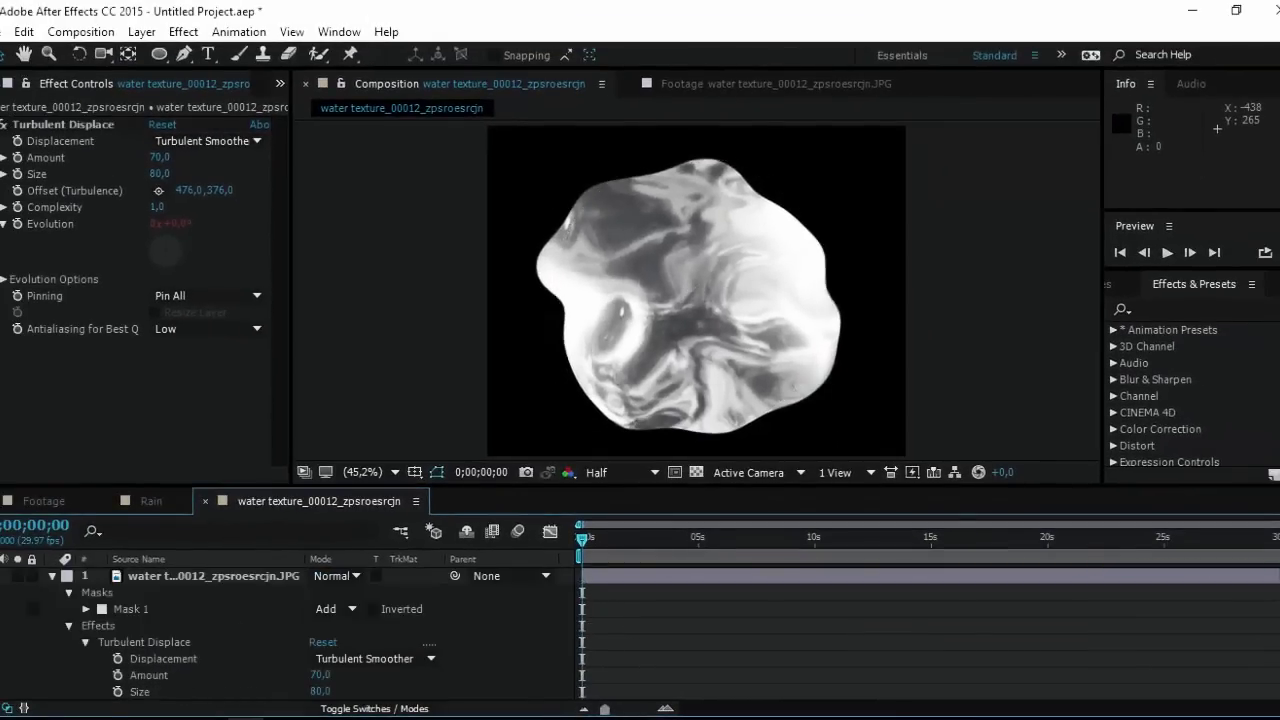
Step: Apply the Exposure color correction to the water texture layer and set its master Gamma Correction to 0,5
{"action": "left_click", "coordinate": [700, 300]}
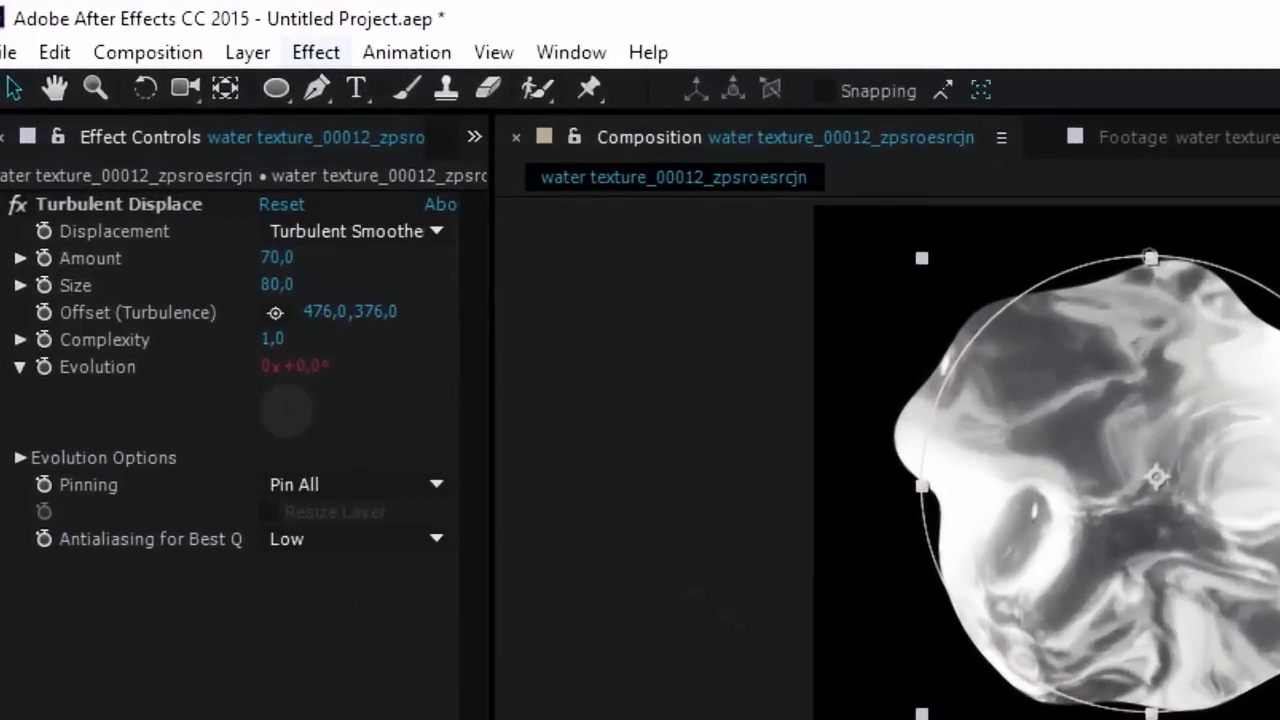
{"action": "left_click", "coordinate": [316, 52]}
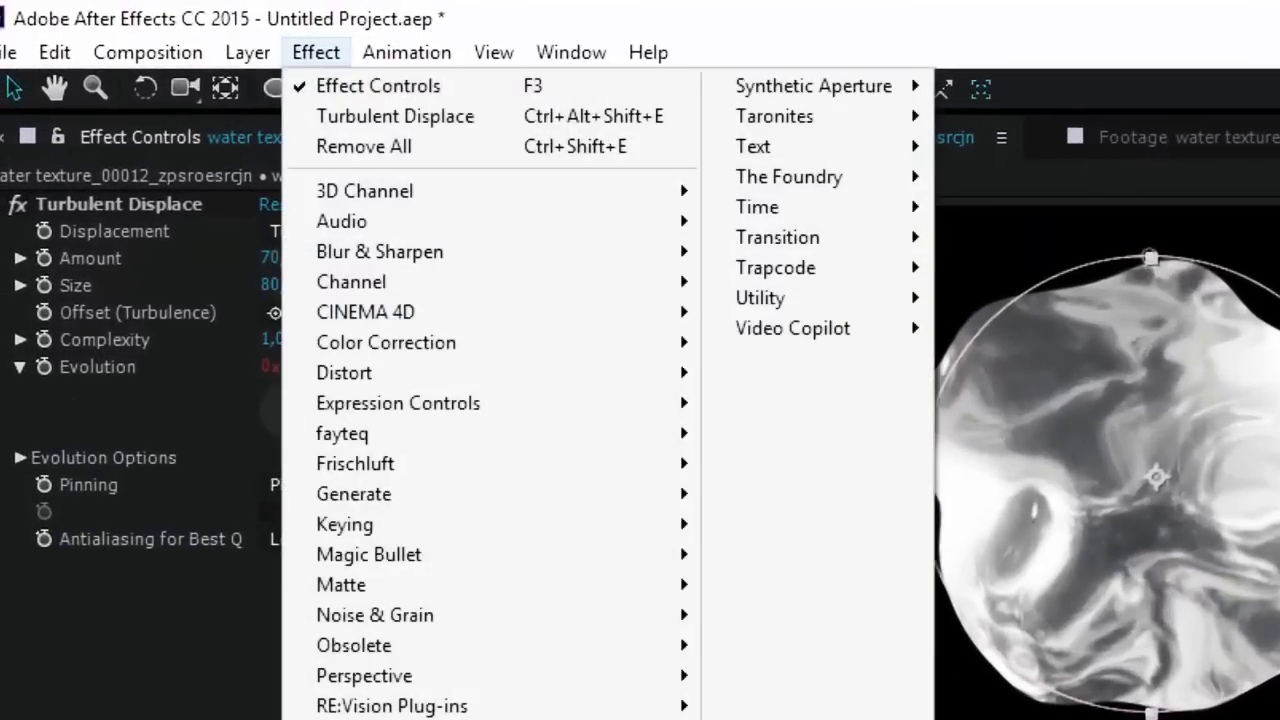
{"action": "mouse_move", "coordinate": [386, 342]}
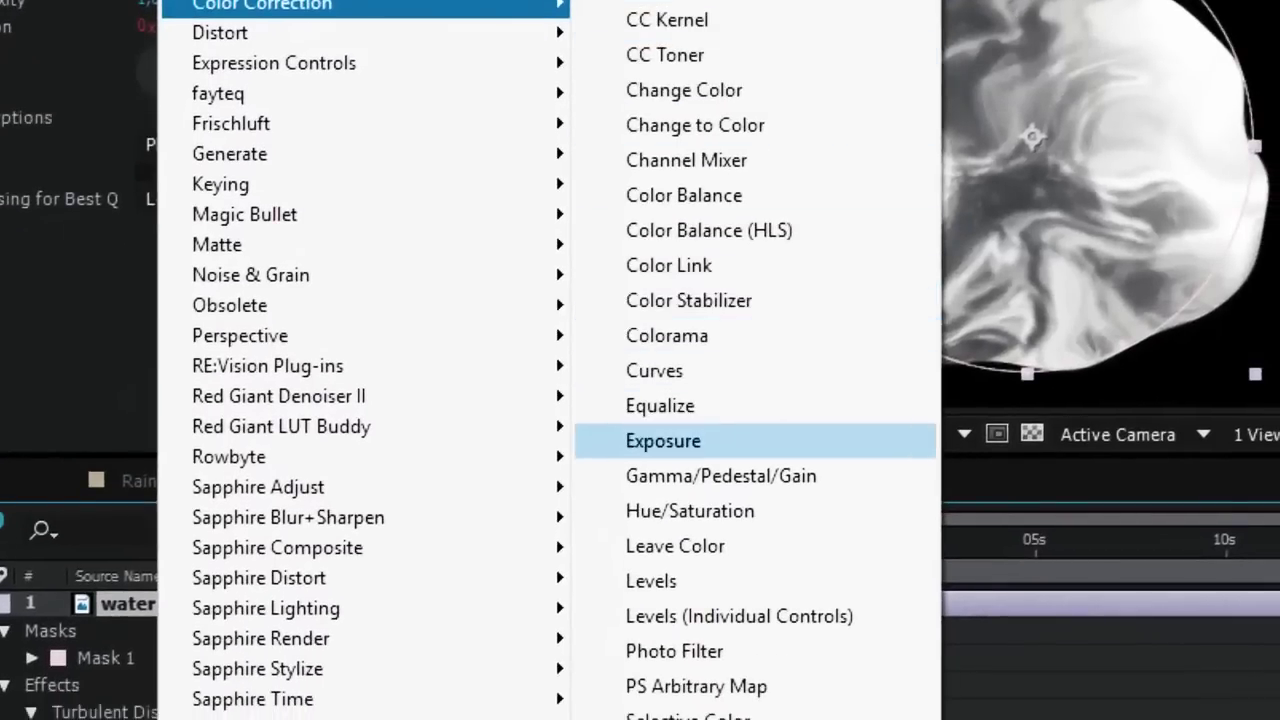
{"action": "left_click", "coordinate": [663, 441]}
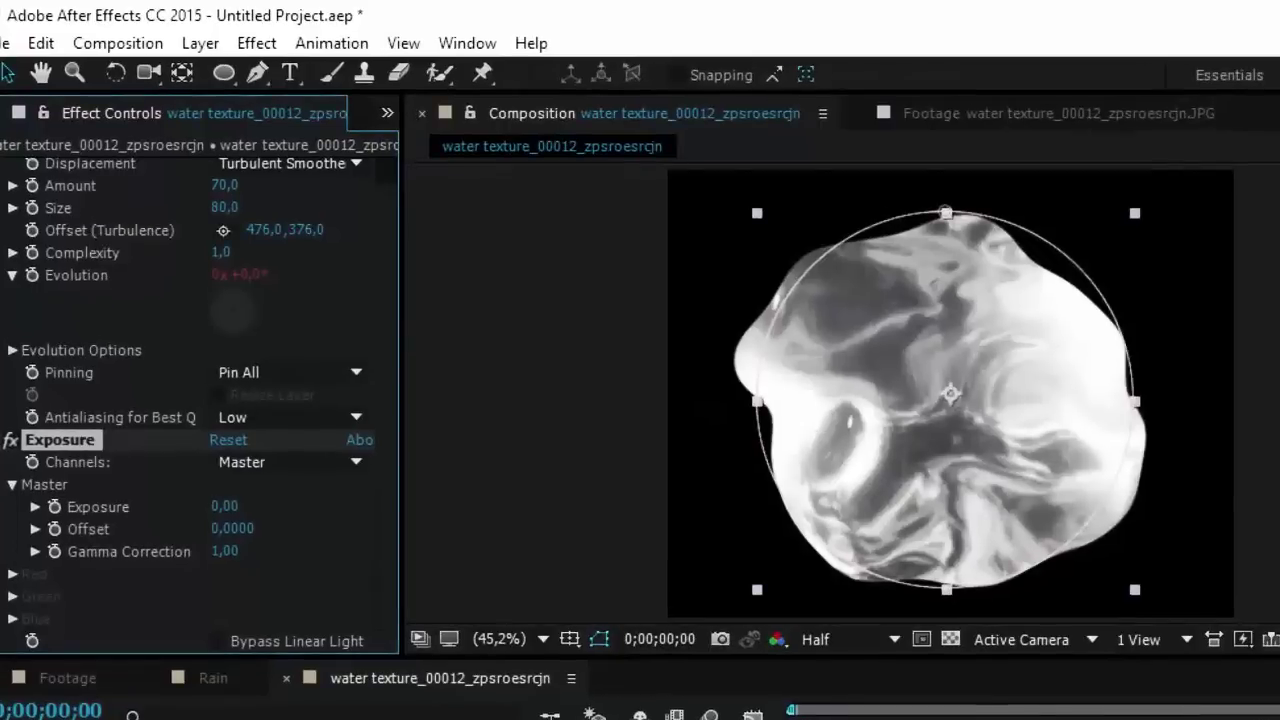
{"action": "left_click", "coordinate": [224, 551]}
{"action": "type", "text": "0,5"}
{"action": "key", "text": "Return"}
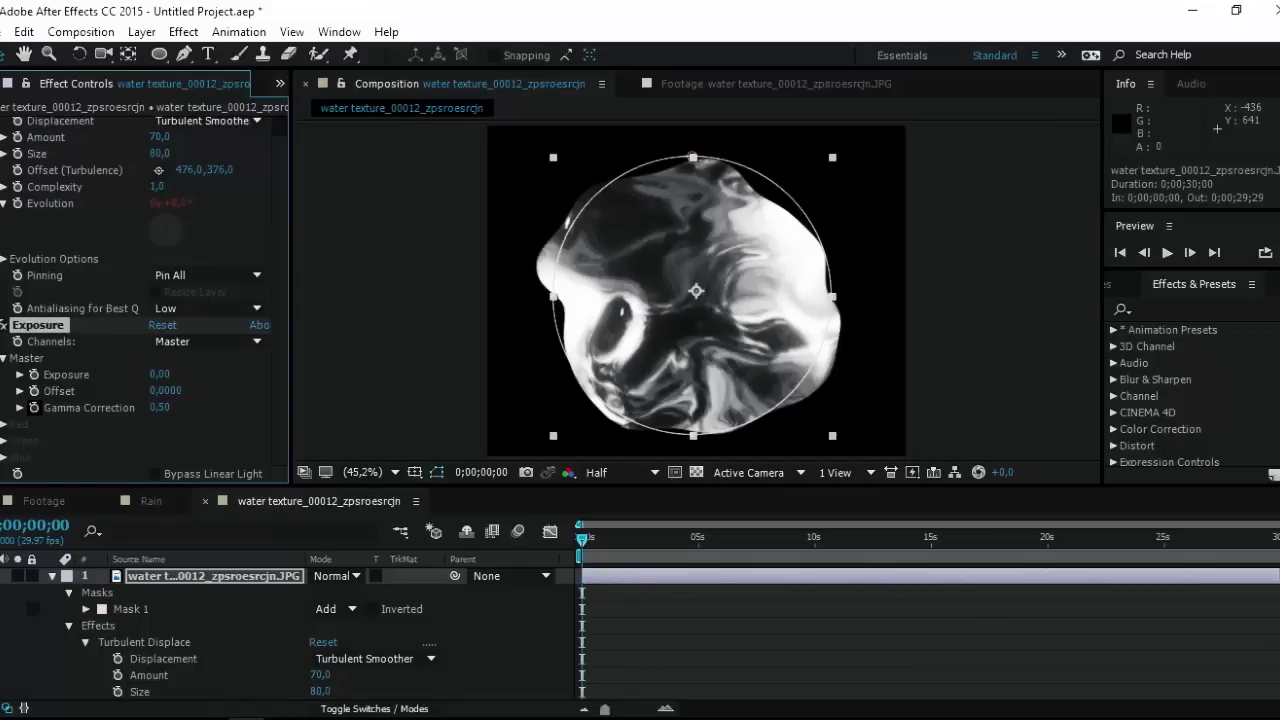
Step: Add the expression wiggle(20,0.2) to Exposure's Gamma Correction, collapse the layer's properties and preview the animation
{"action": "key", "text": "alt+shift+equal"}
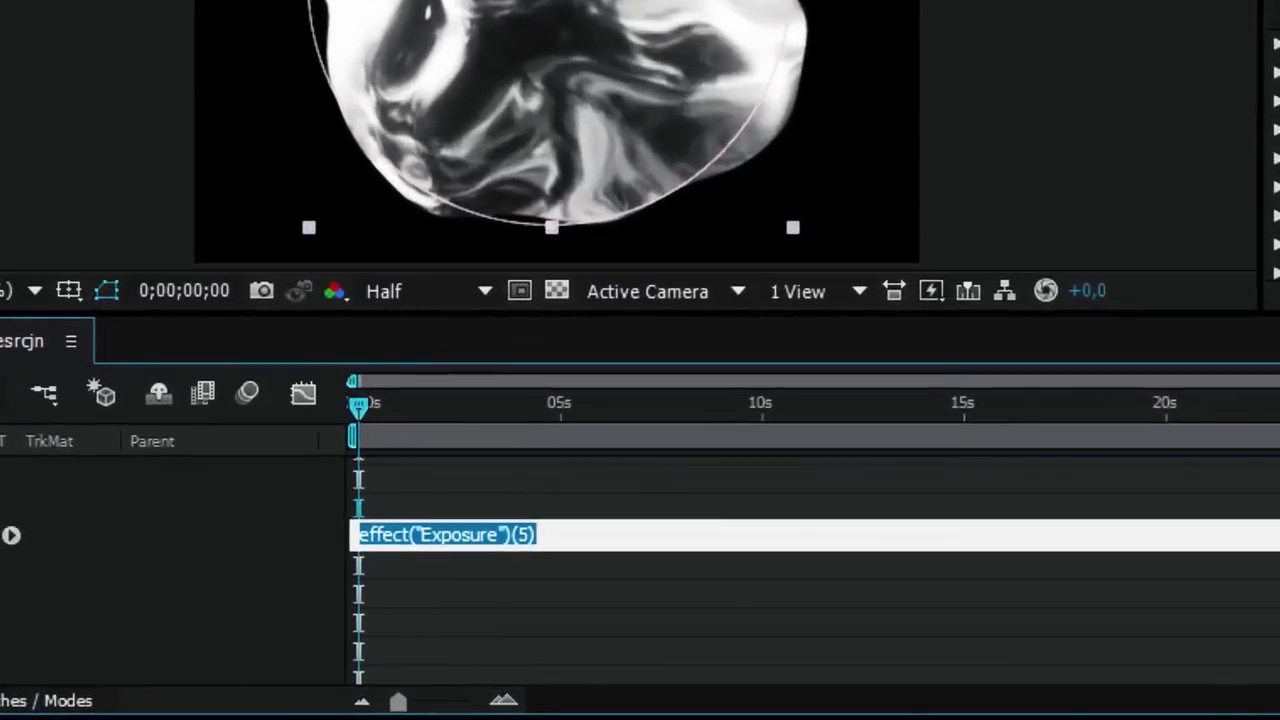
{"action": "type", "text": "wiggle"}
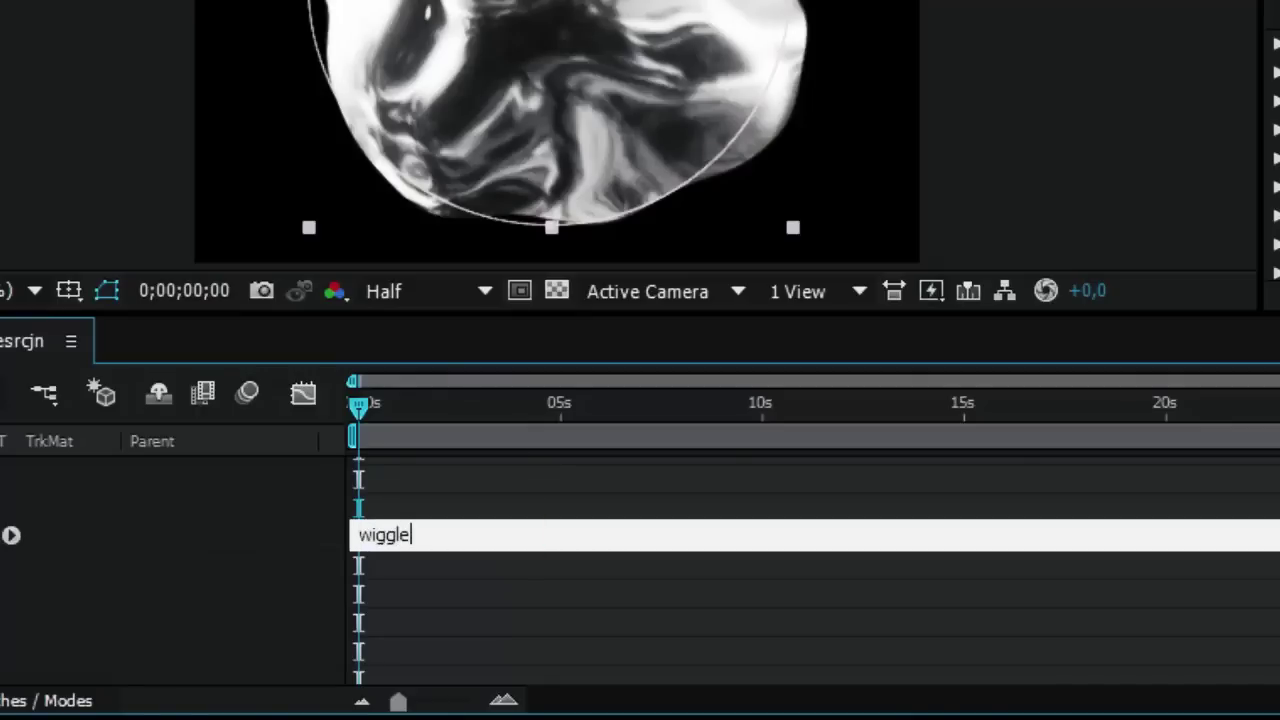
{"action": "type", "text": "(20,0.2)"}
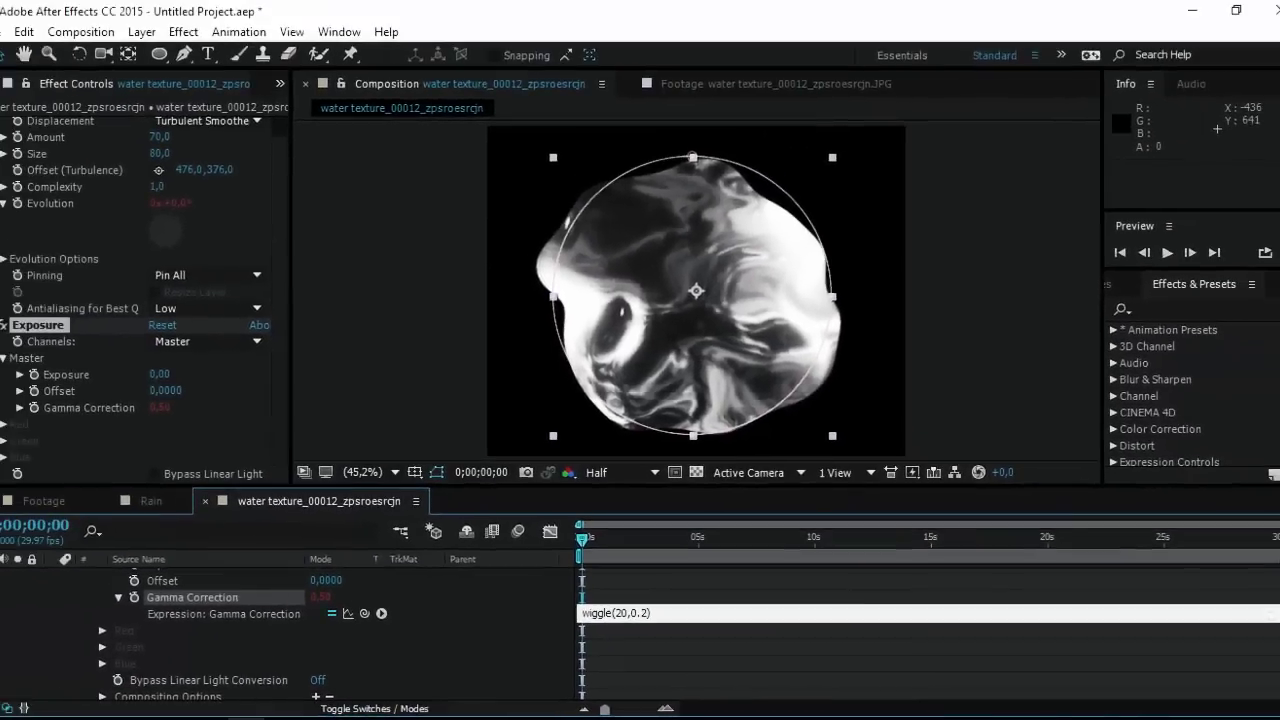
{"action": "left_click", "coordinate": [760, 660]}
{"action": "scroll", "coordinate": [760, 640], "scroll_direction": "up", "scroll_amount": 7}
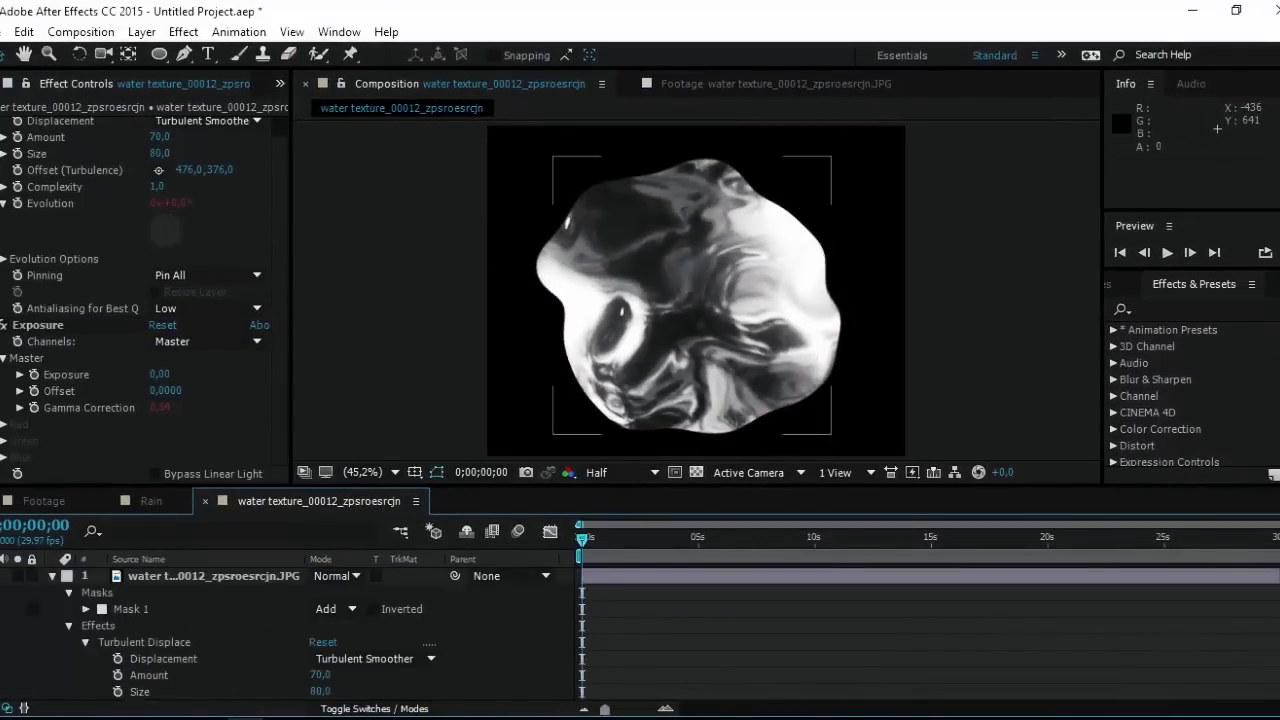
{"action": "left_click", "coordinate": [52, 576]}
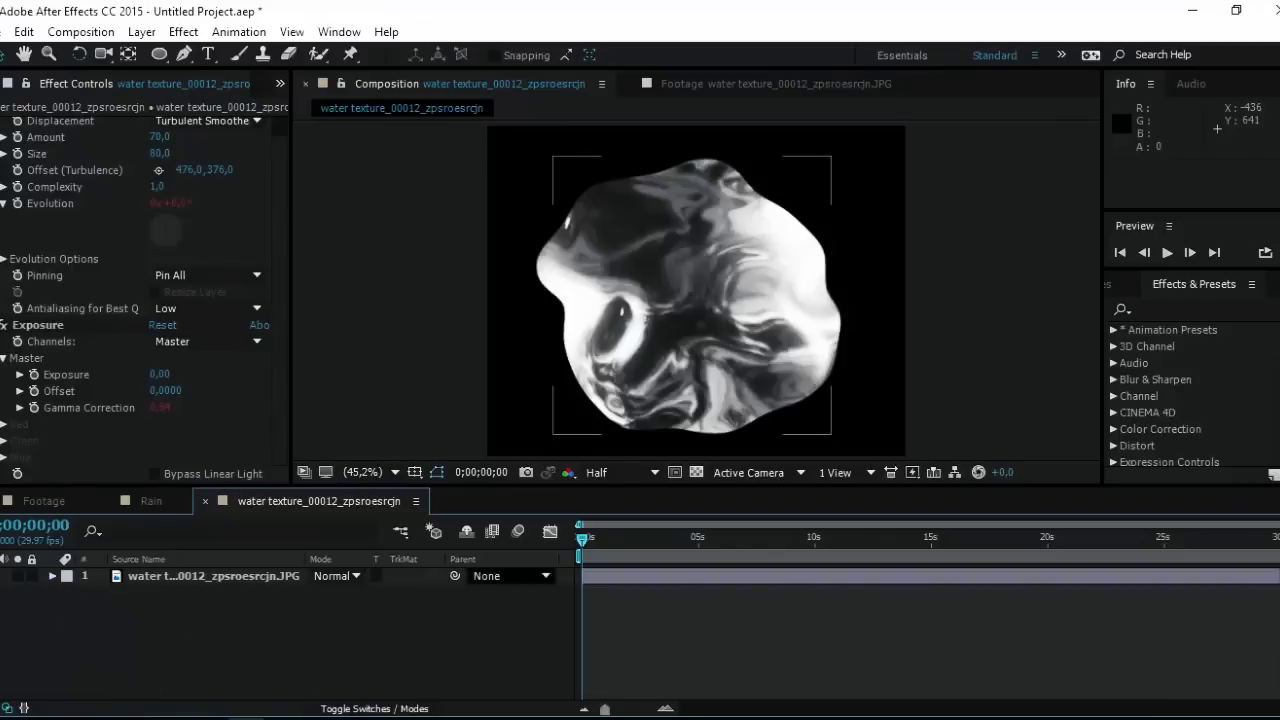
{"action": "key", "text": "space"}
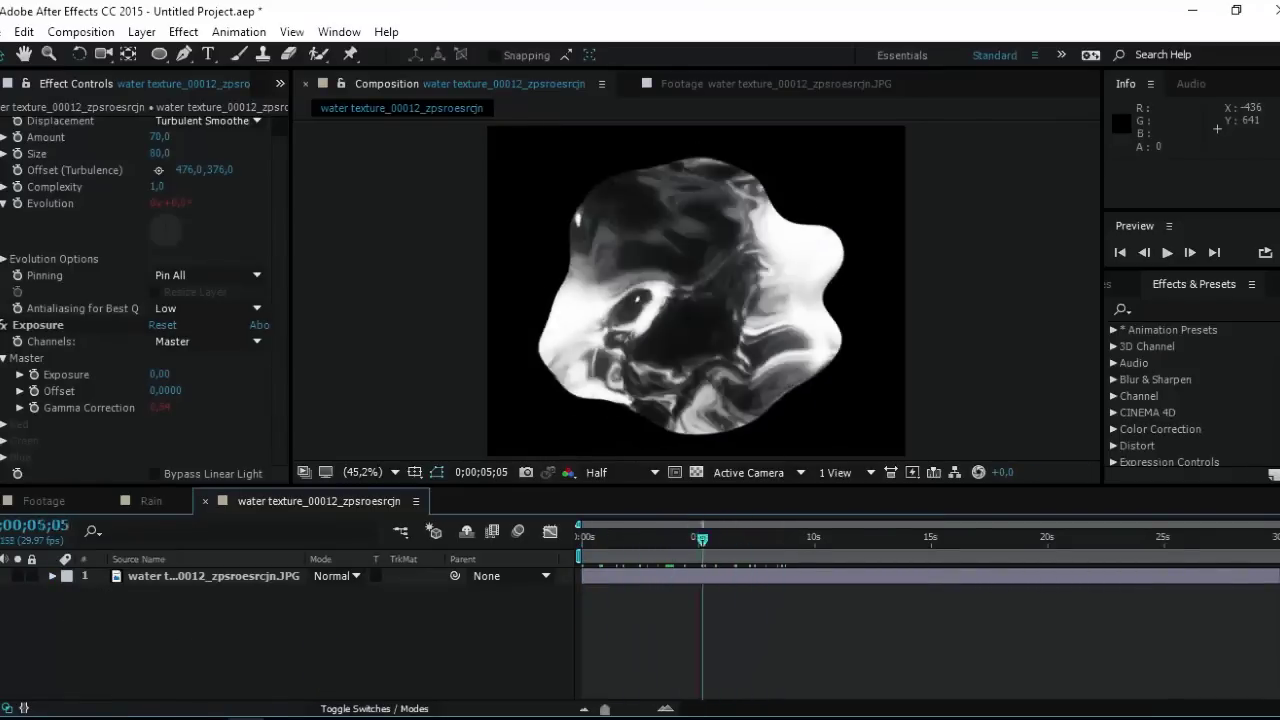
Step: Apply the Curves color correction to the water texture layer and reshape its RGB curve, raising the upper midtones and adjusting the shadows
{"action": "key", "text": "space"}
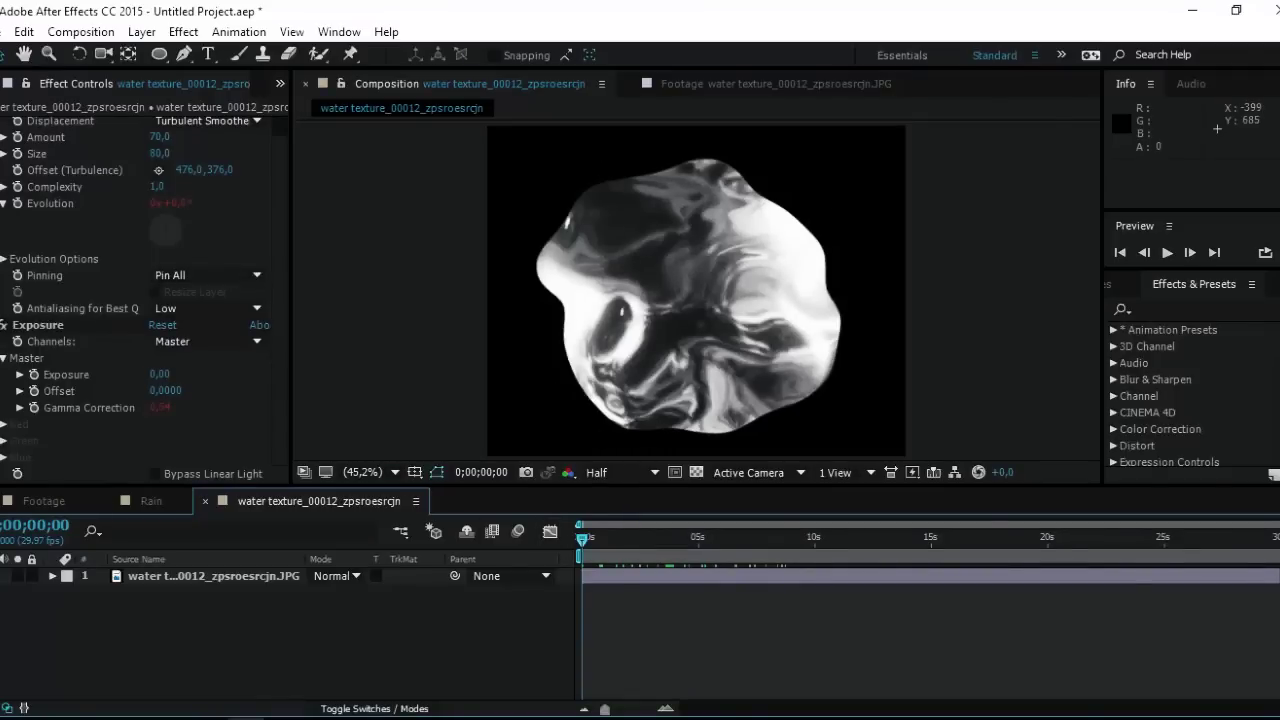
{"action": "left_click", "coordinate": [214, 576]}
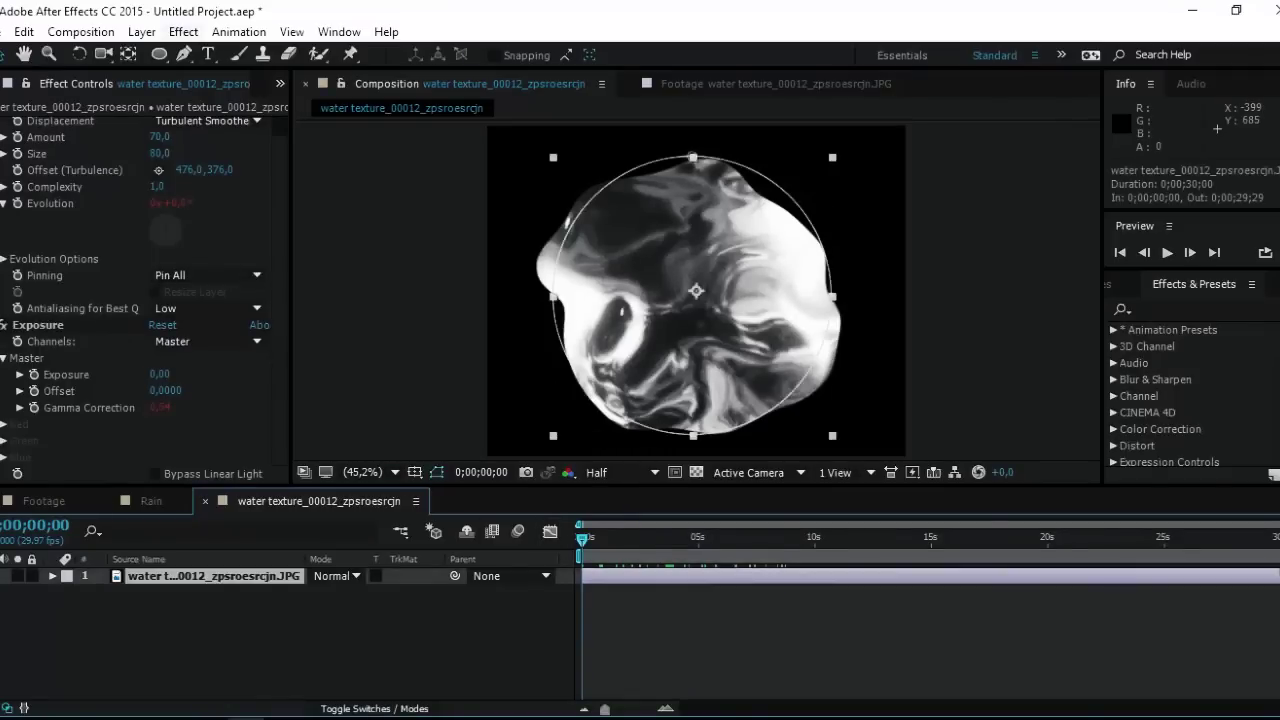
{"action": "left_click", "coordinate": [183, 32]}
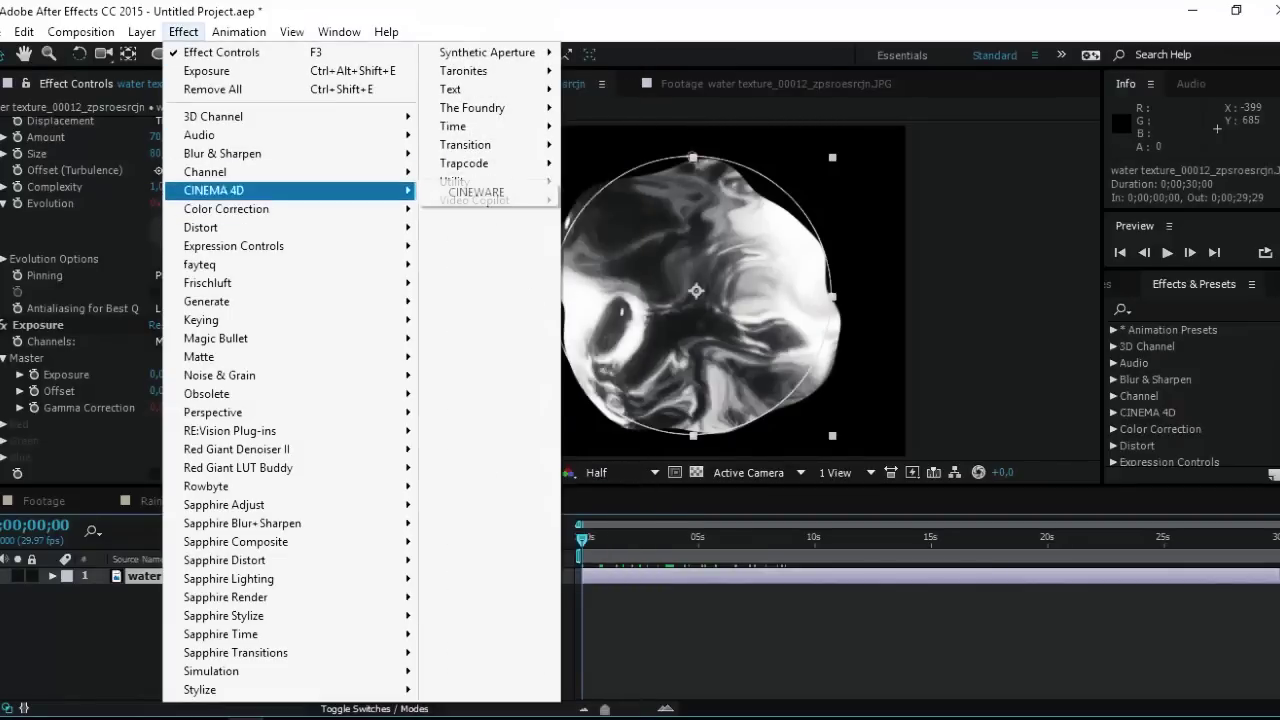
{"action": "mouse_move", "coordinate": [226, 208]}
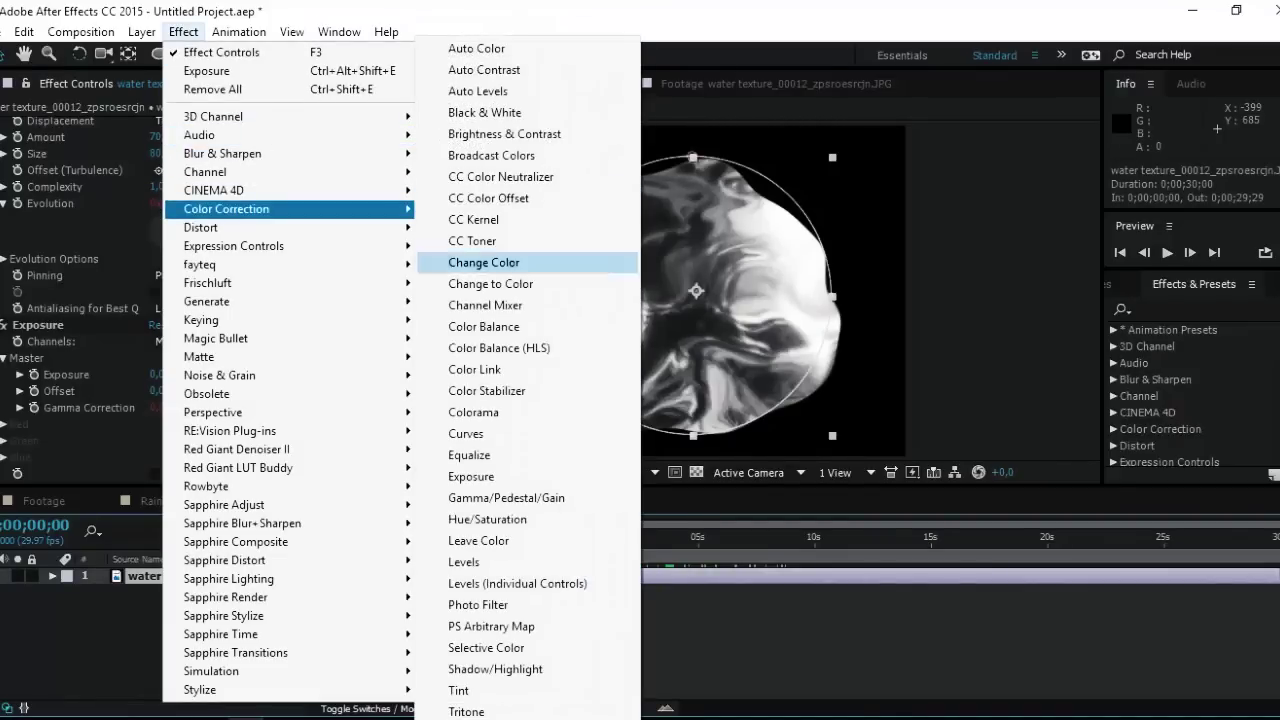
{"action": "left_click", "coordinate": [466, 433]}
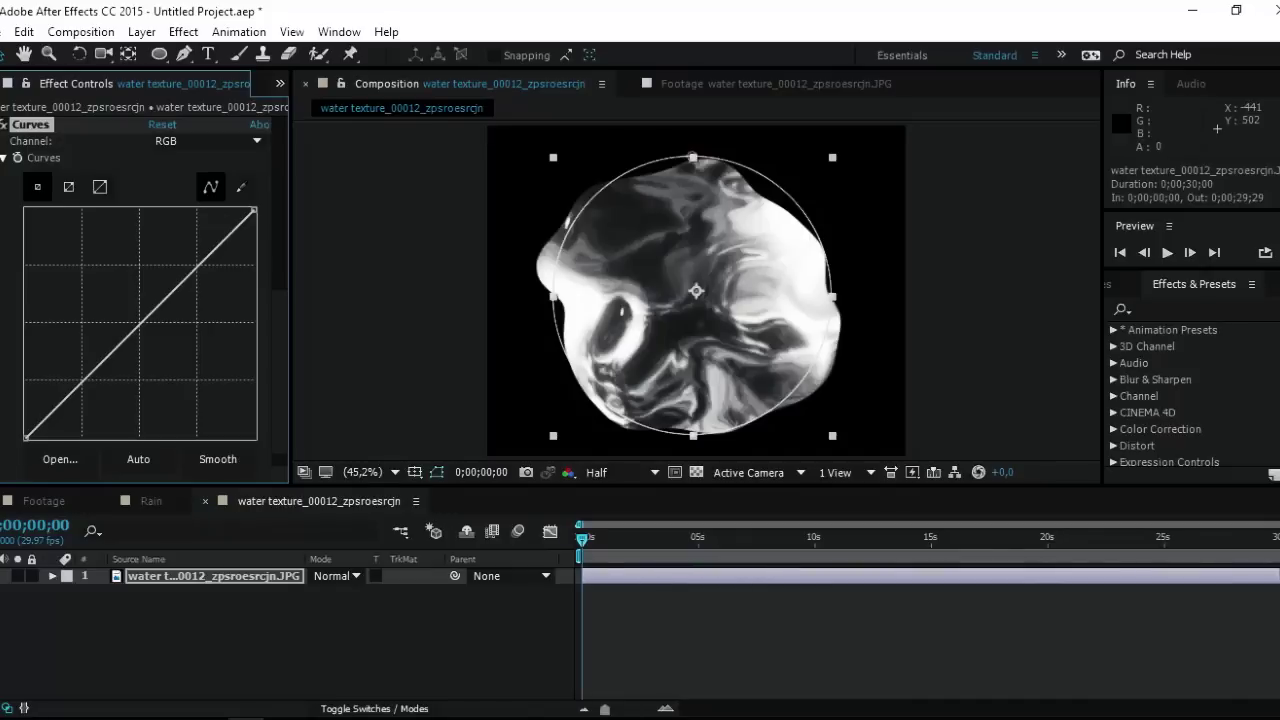
{"action": "left_click_drag", "start_coordinate": [165, 299], "coordinate": [172, 270]}
{"action": "left_click_drag", "start_coordinate": [80, 379], "coordinate": [69, 385]}
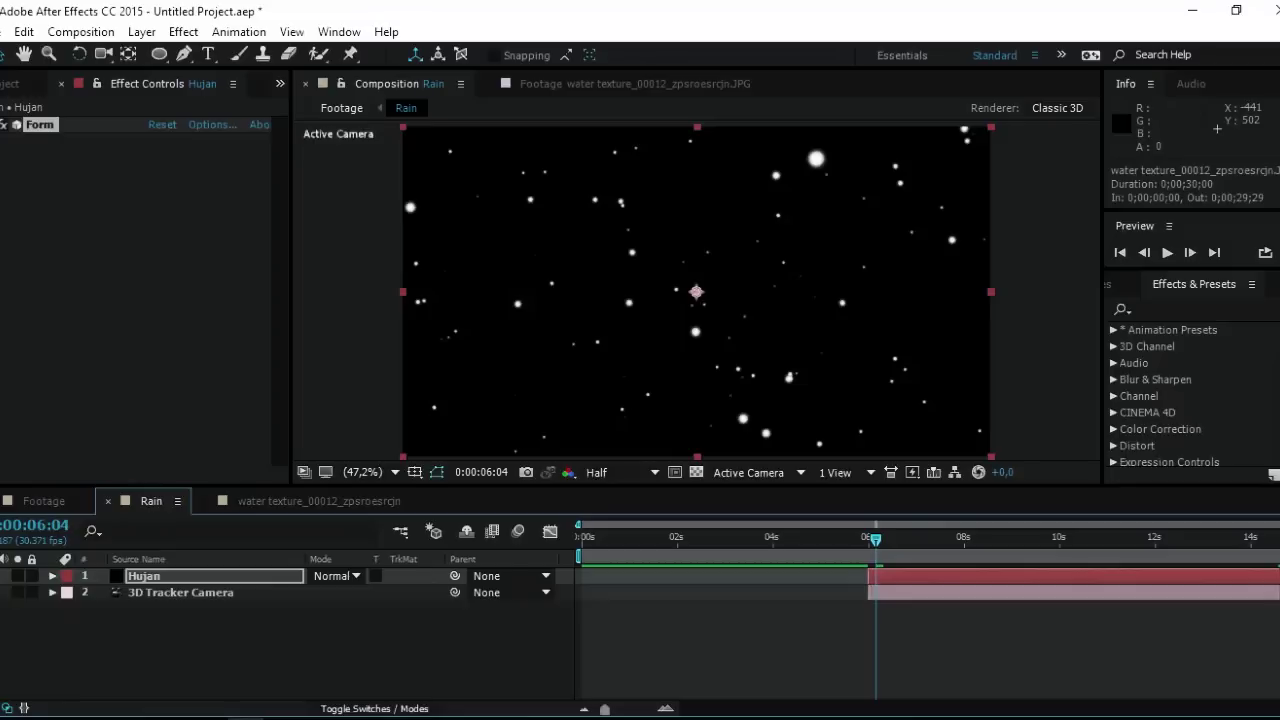
Step: Add the water texture composition to the Rain composition as its lowest layer and hide it
{"action": "key", "text": "ctrl+0"}
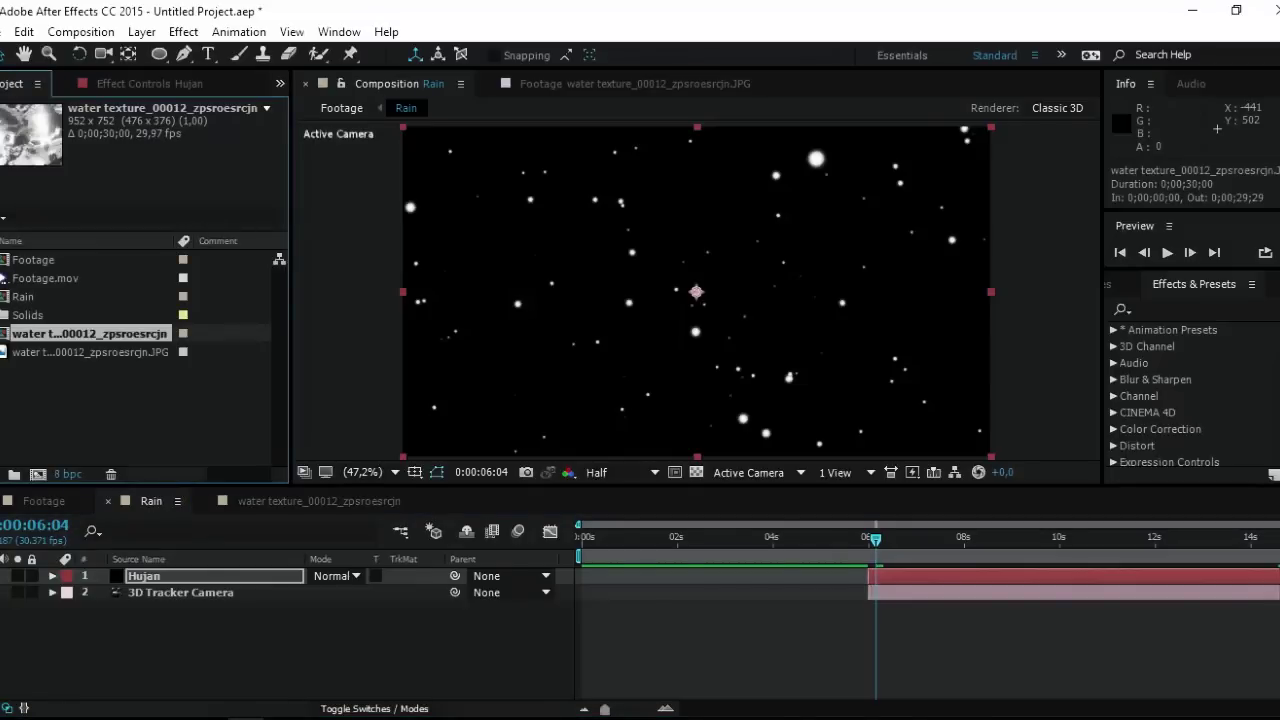
{"action": "left_click_drag", "start_coordinate": [90, 333], "coordinate": [141, 630]}
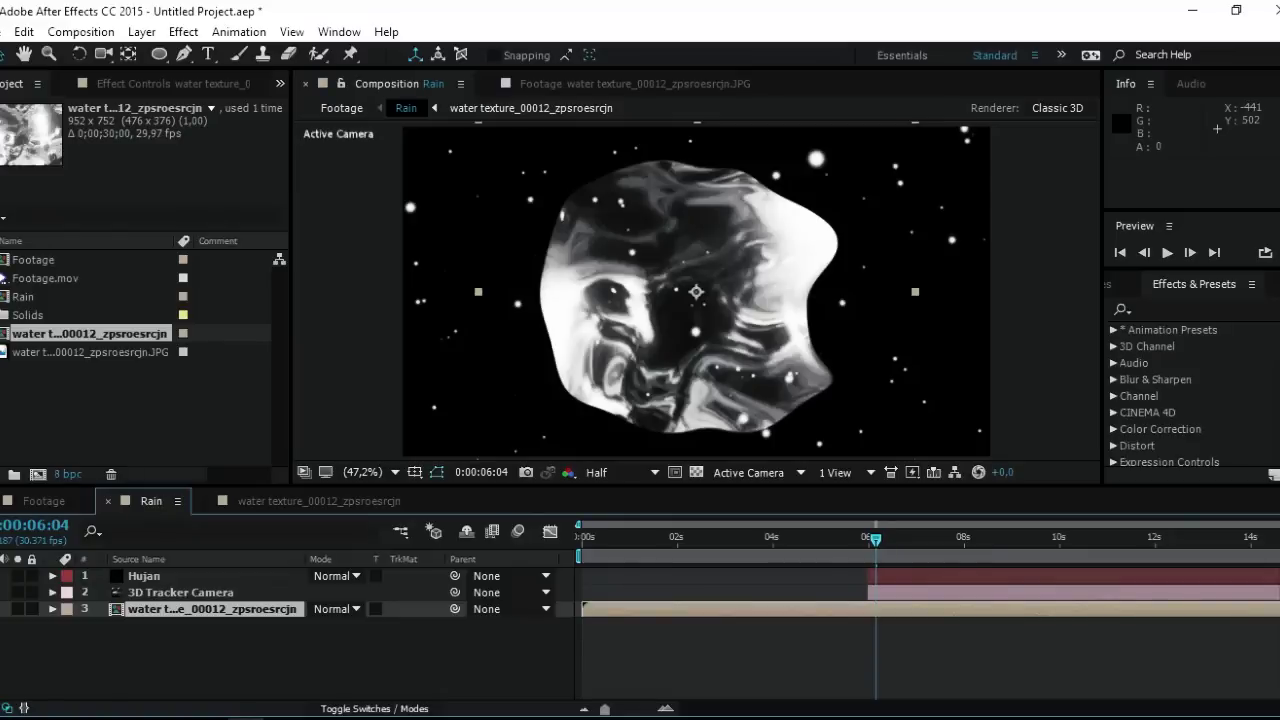
{"action": "left_click", "coordinate": [17, 609]}
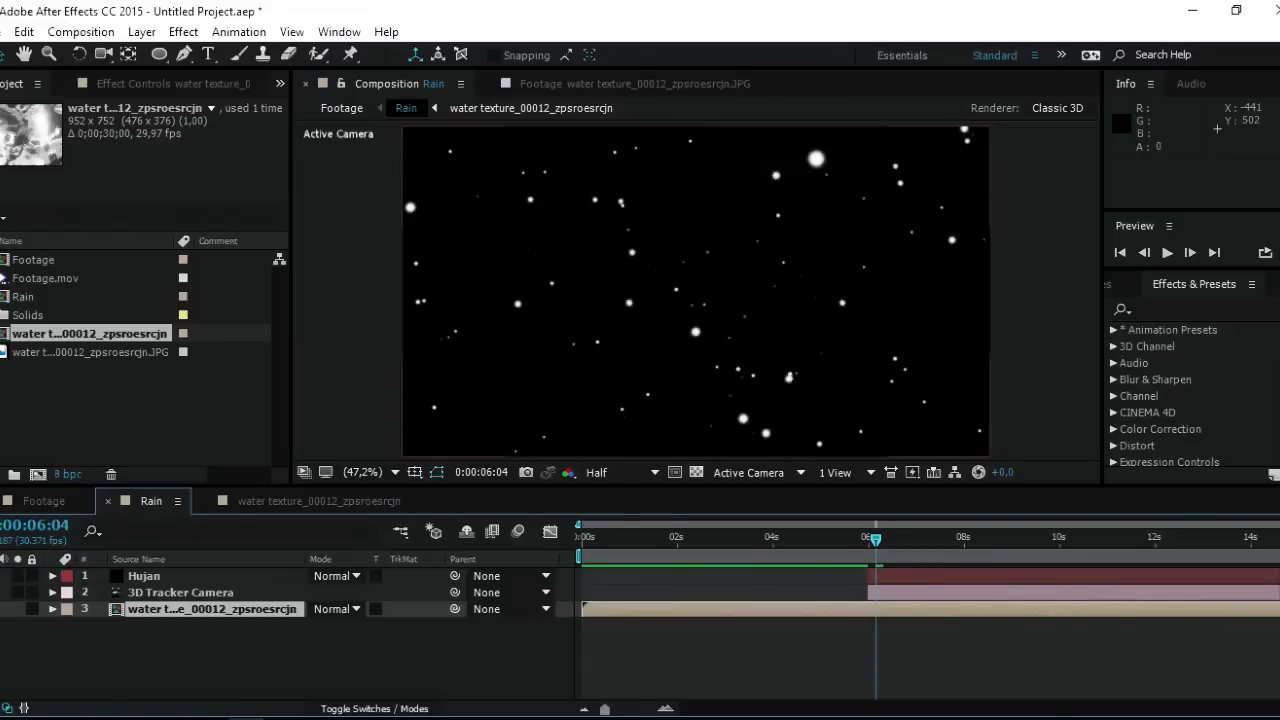
Step: Set the Particle Type of the Form effect on the Hujan layer to Sprite
{"action": "left_click", "coordinate": [143, 576]}
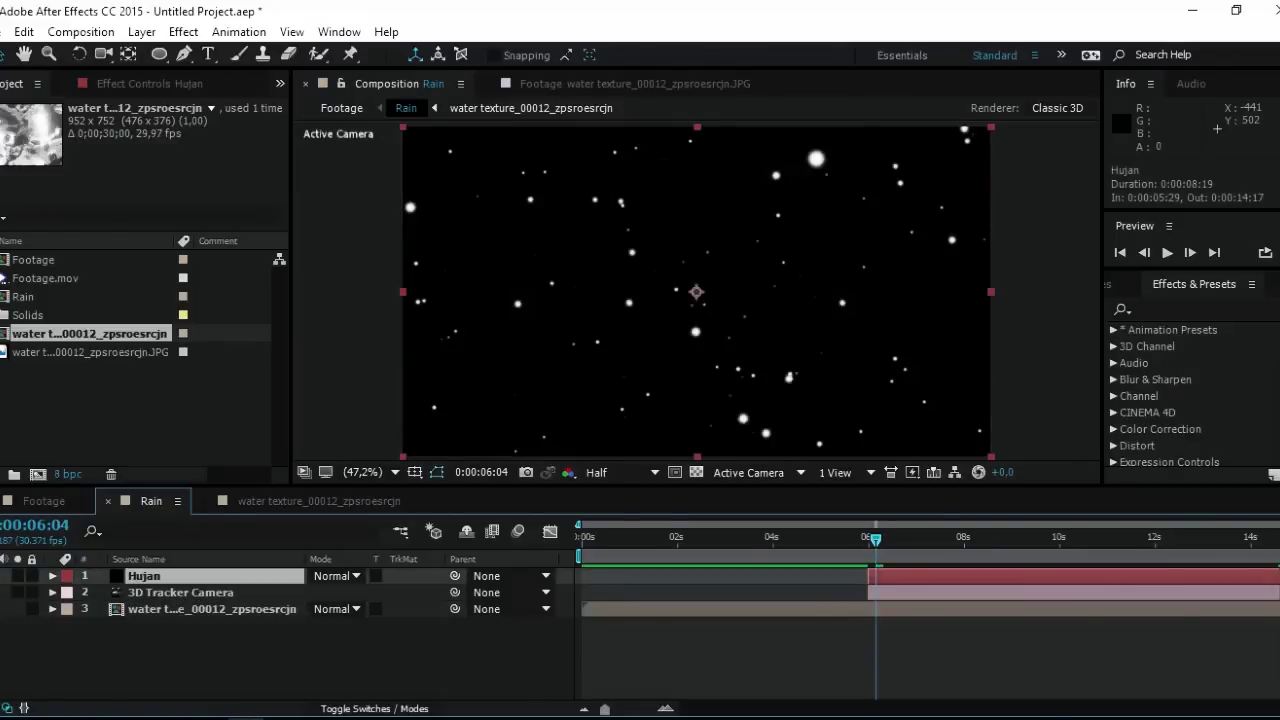
{"action": "key", "text": "F3"}
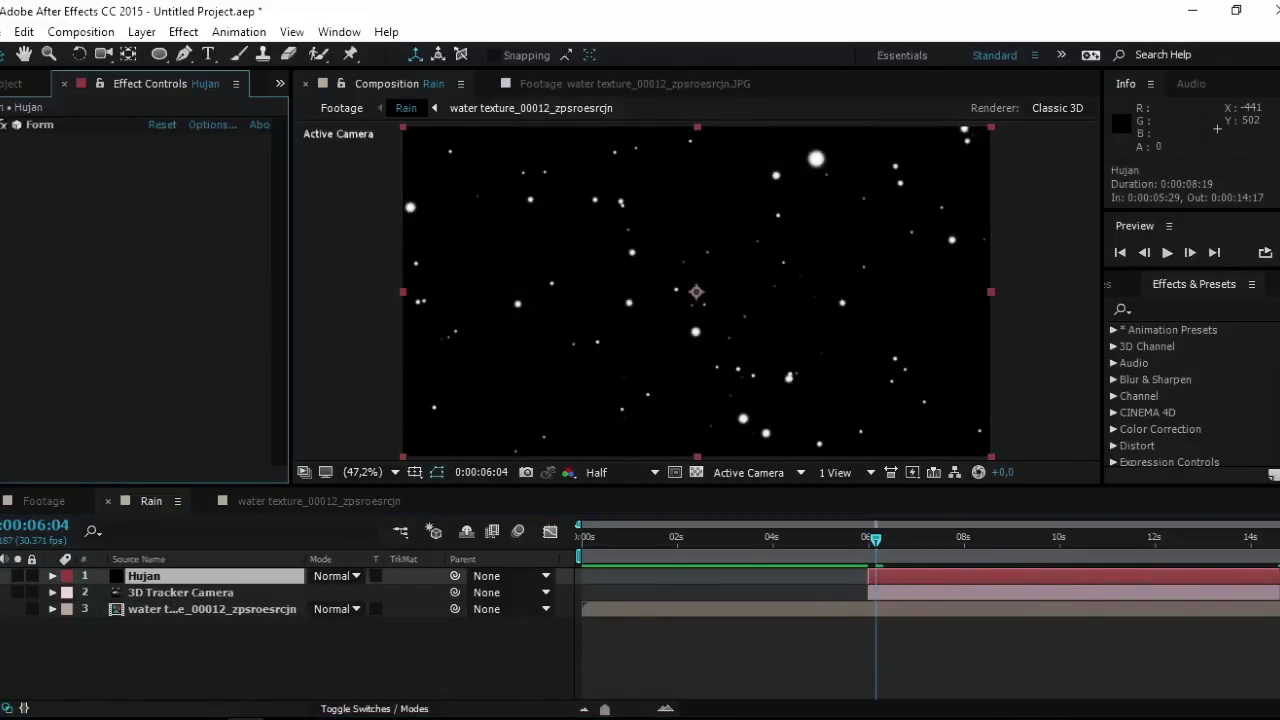
{"action": "left_click", "coordinate": [3, 124]}
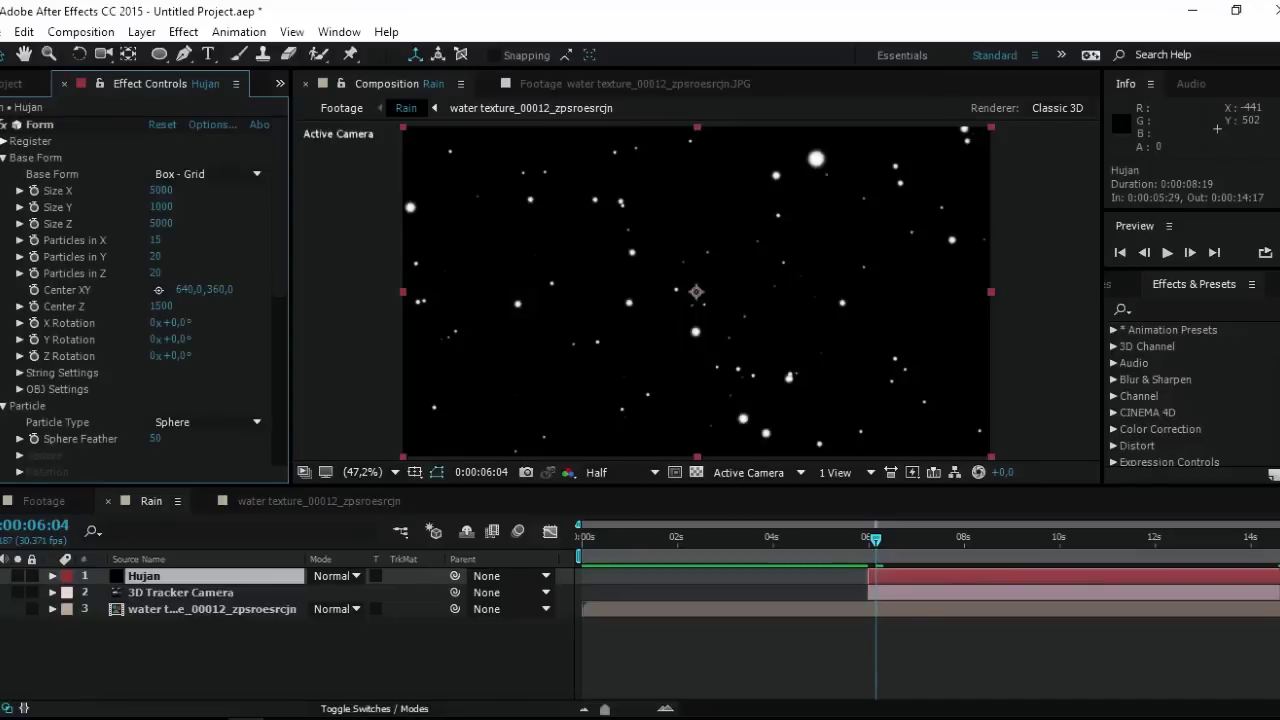
{"action": "scroll", "coordinate": [145, 300], "scroll_direction": "down", "scroll_amount": 5}
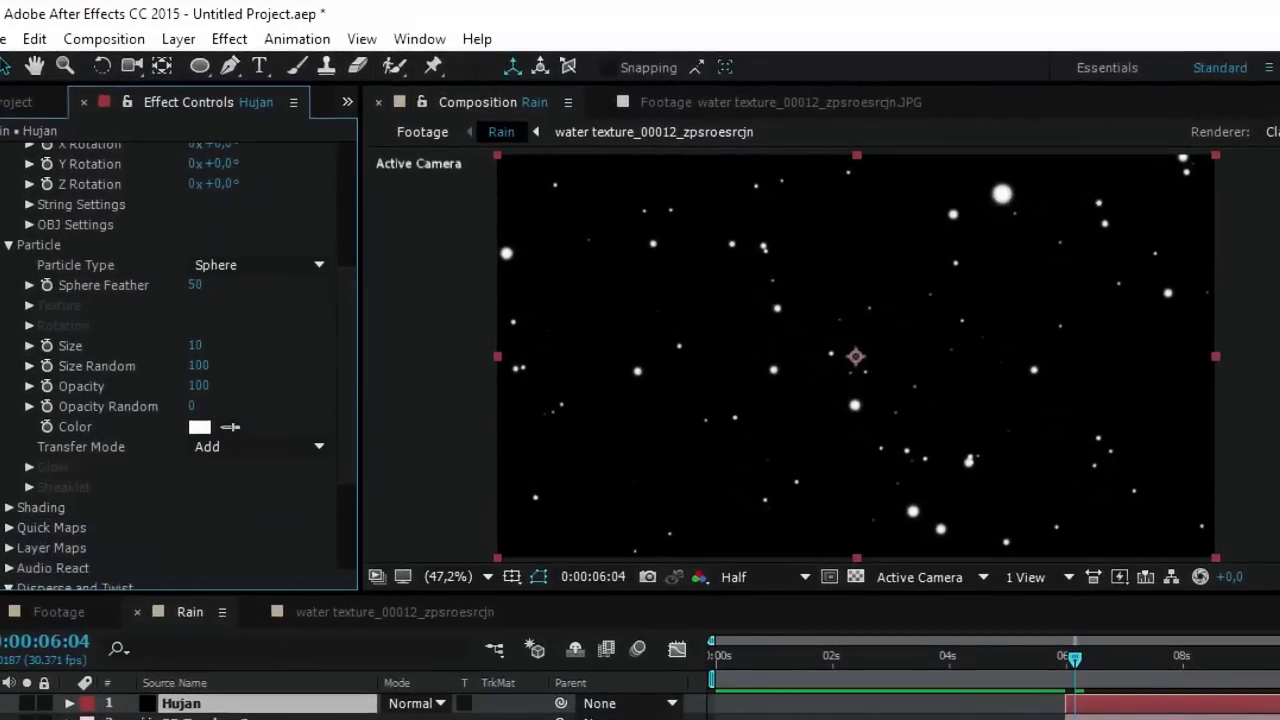
{"action": "left_click", "coordinate": [258, 264]}
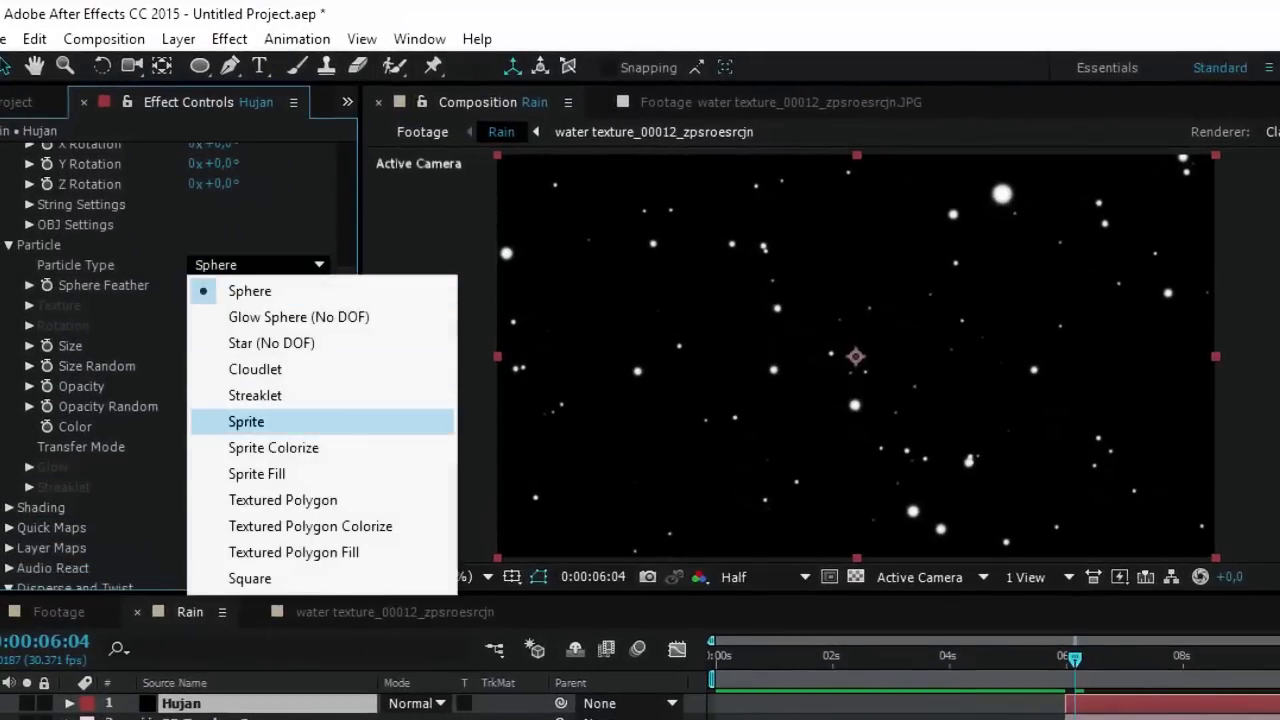
{"action": "left_click", "coordinate": [246, 421]}
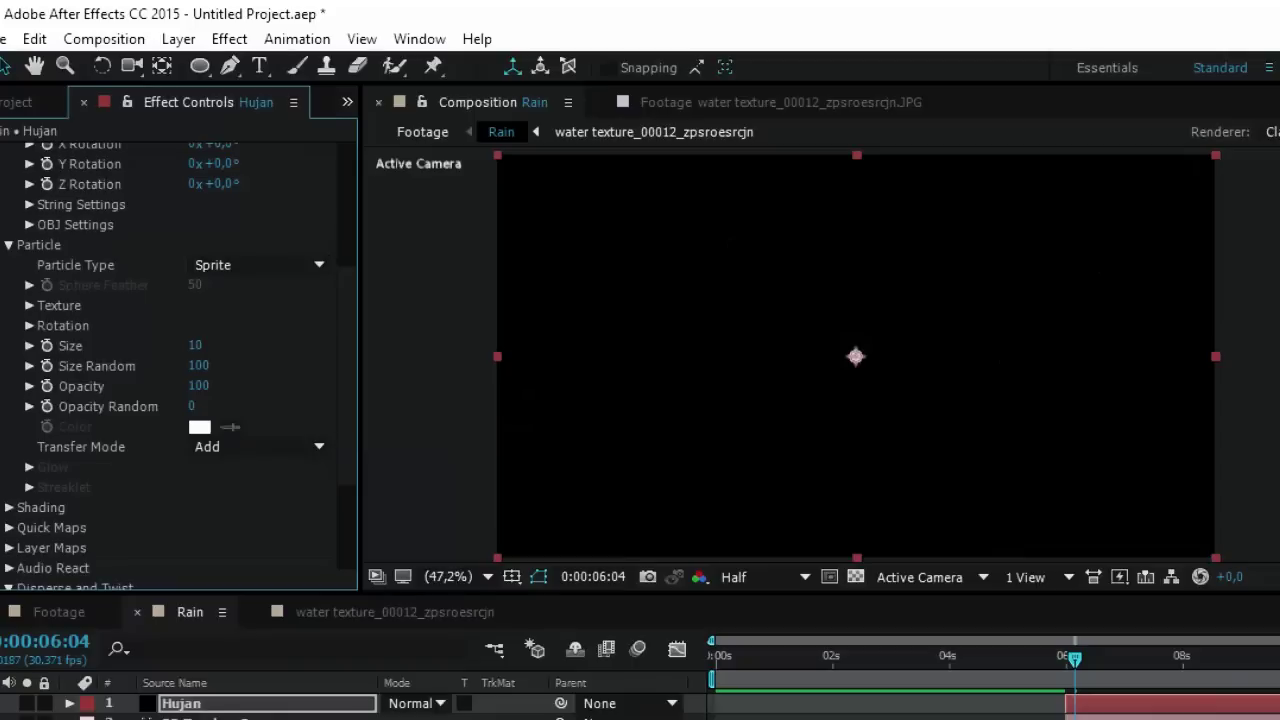
Step: Use the water texture composition as Form's sprite texture layer and check the particles at 0:00:08:00
{"action": "left_click", "coordinate": [29, 305]}
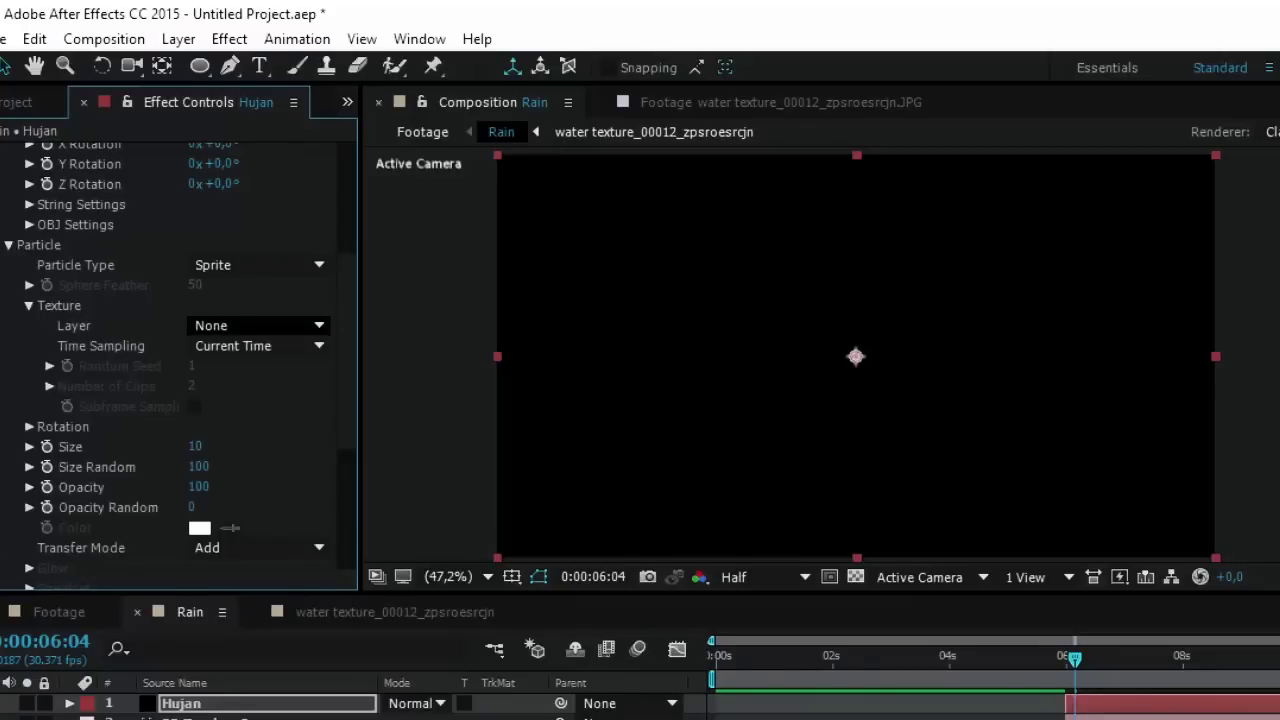
{"action": "left_click", "coordinate": [258, 325]}
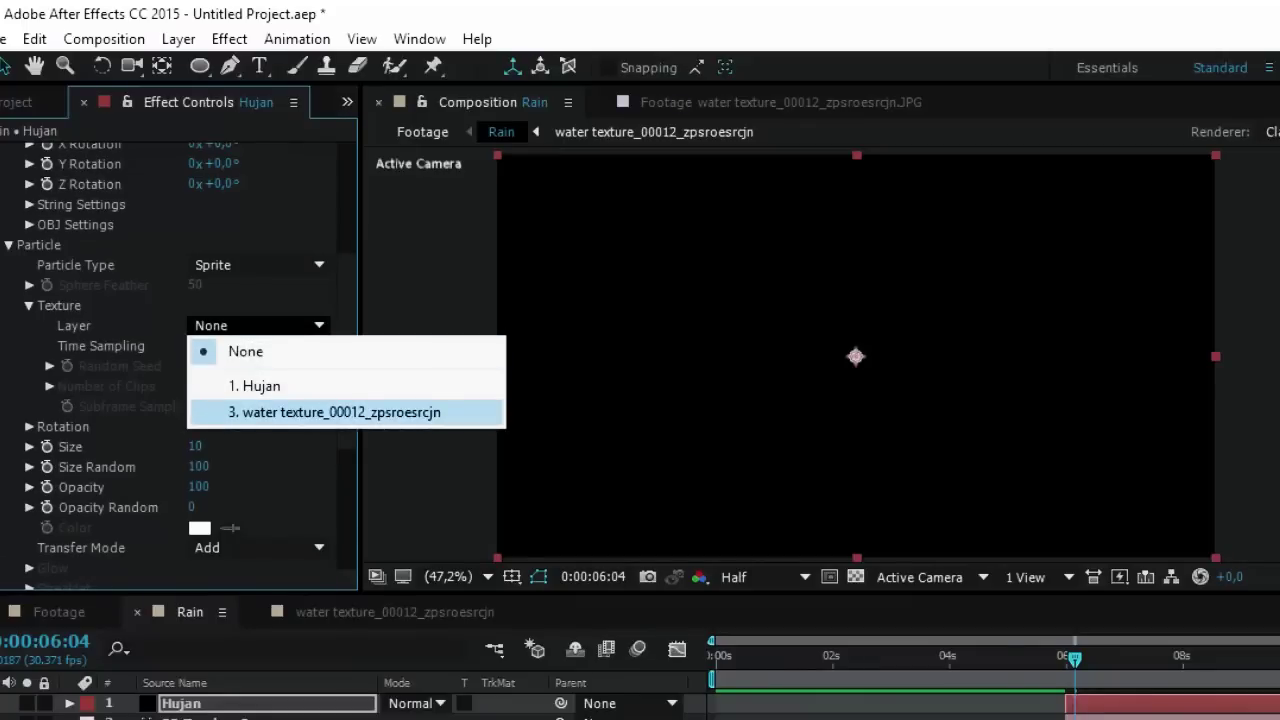
{"action": "left_click", "coordinate": [334, 412]}
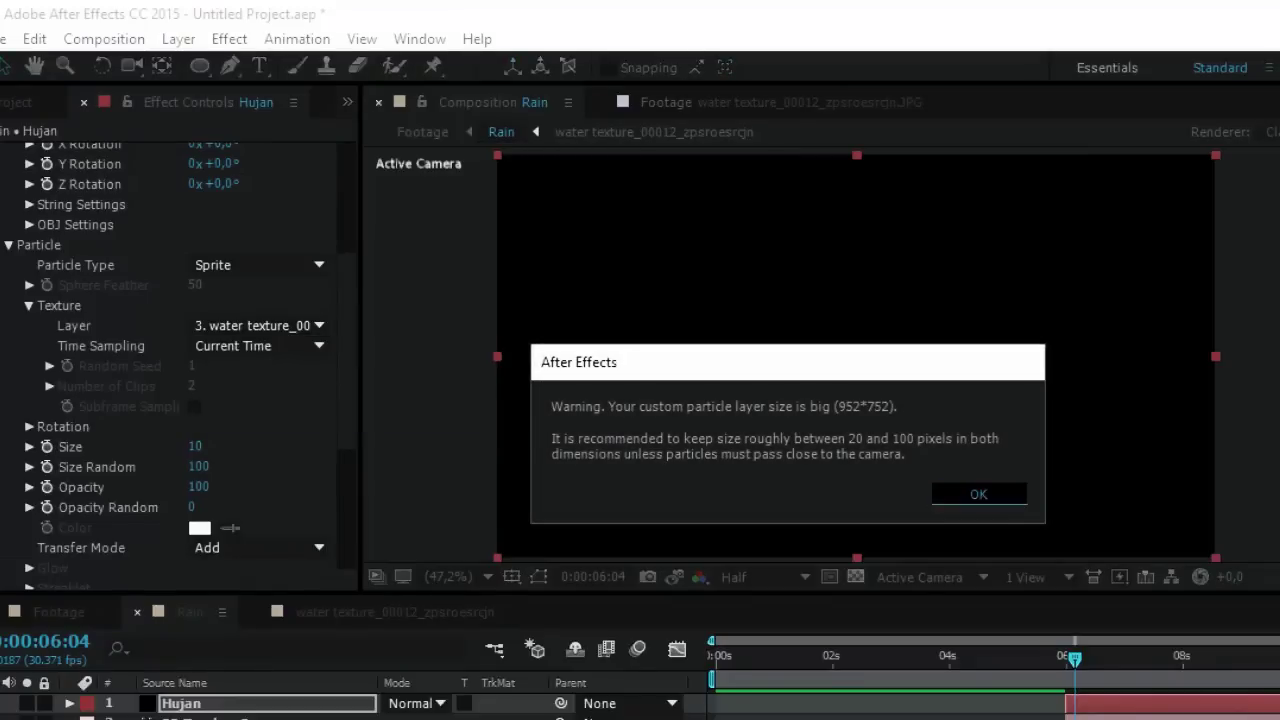
{"action": "key", "text": "Return"}
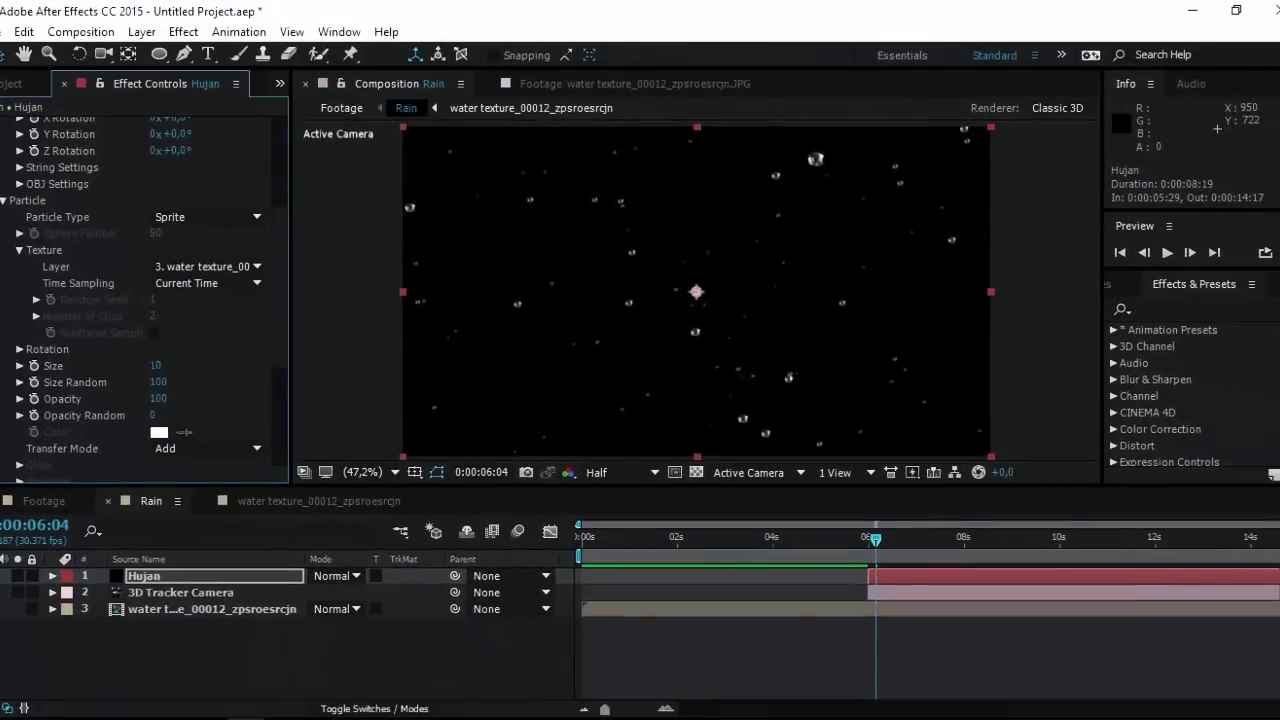
{"action": "left_click", "coordinate": [964, 537]}
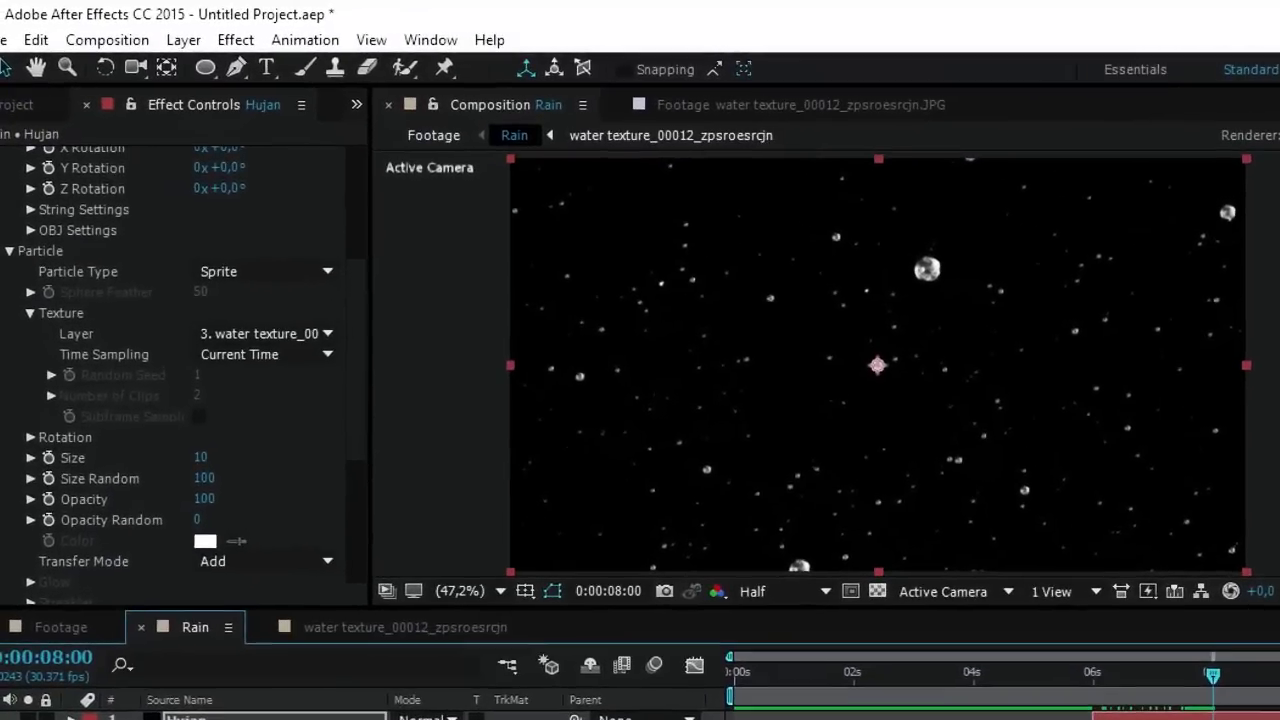
Step: Set the Random Rotation of Form's particles to 80
{"action": "left_click", "coordinate": [31, 437]}
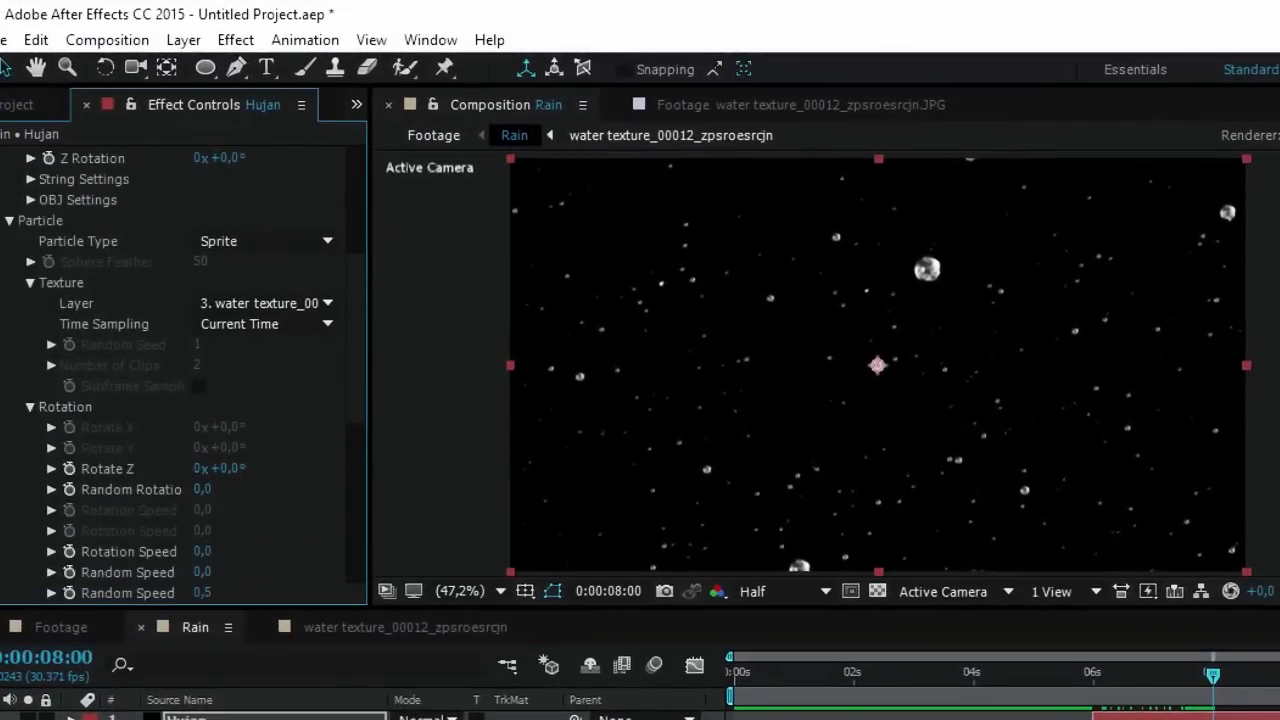
{"action": "scroll", "coordinate": [180, 375], "scroll_direction": "down", "scroll_amount": 10}
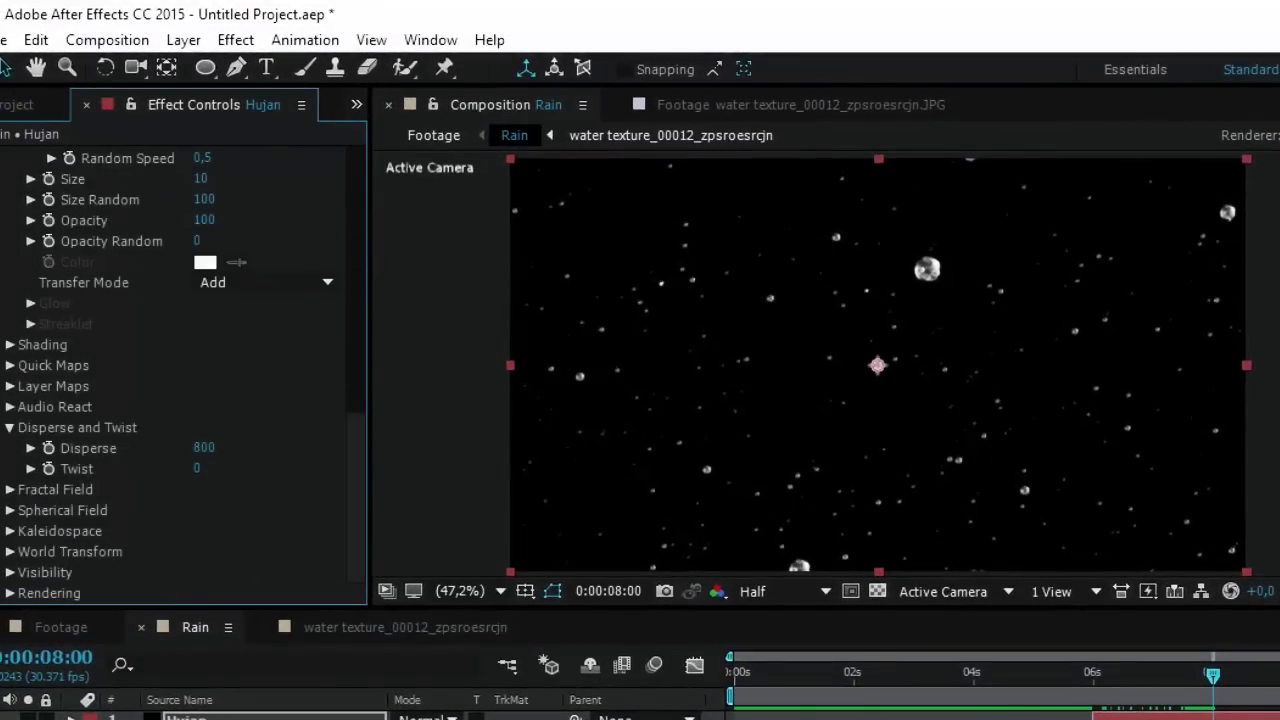
{"action": "scroll", "coordinate": [180, 375], "scroll_direction": "up", "scroll_amount": 8}
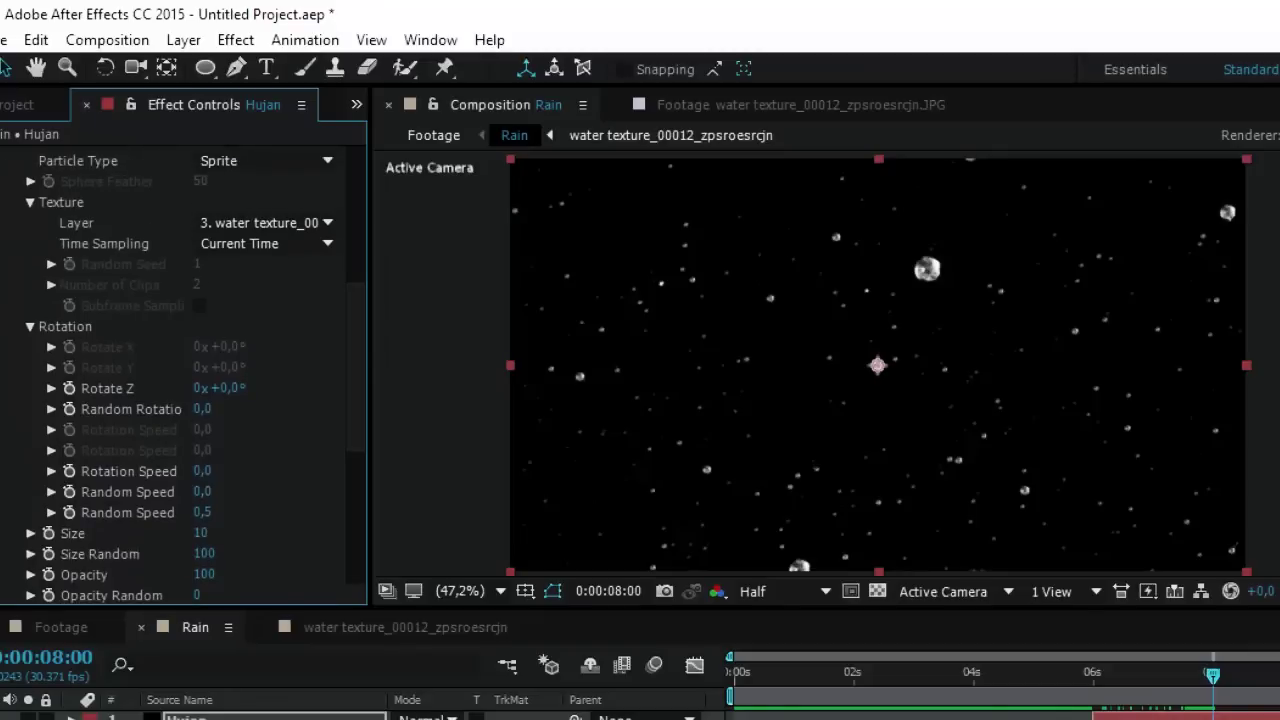
{"action": "left_click_drag", "start_coordinate": [202, 409], "coordinate": [261, 409]}
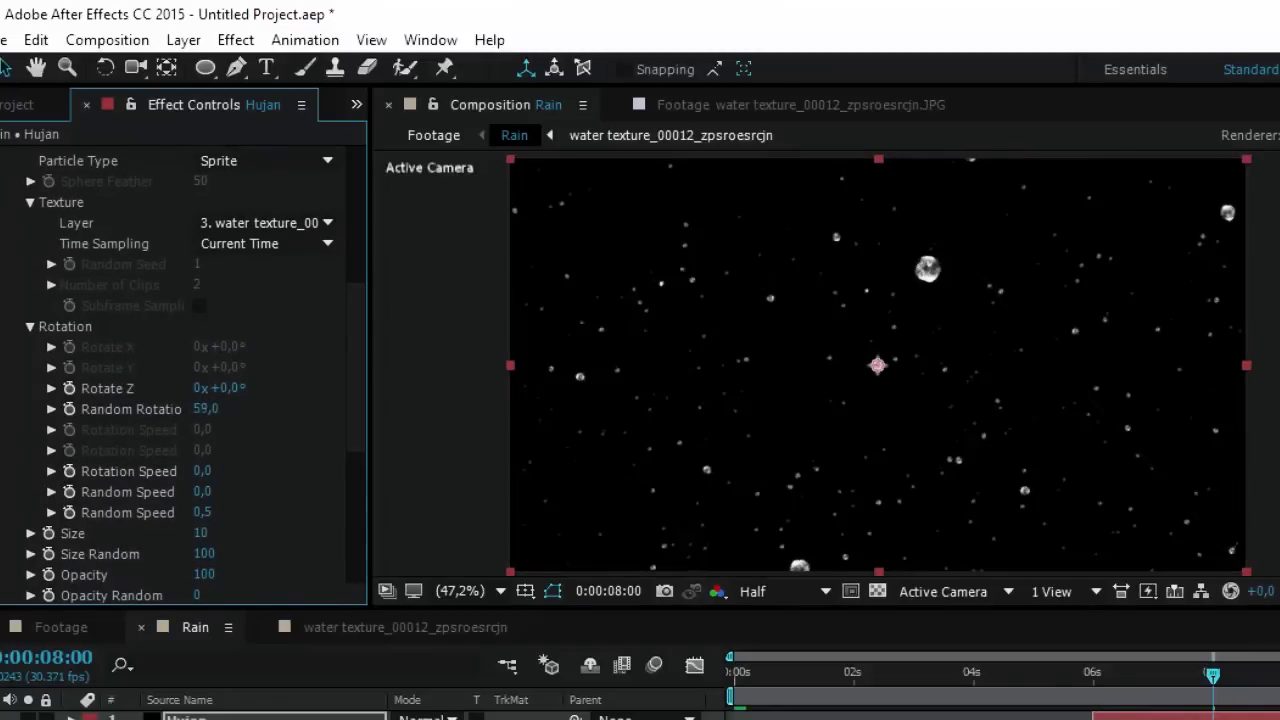
{"action": "left_click", "coordinate": [206, 409]}
{"action": "type", "text": "80"}
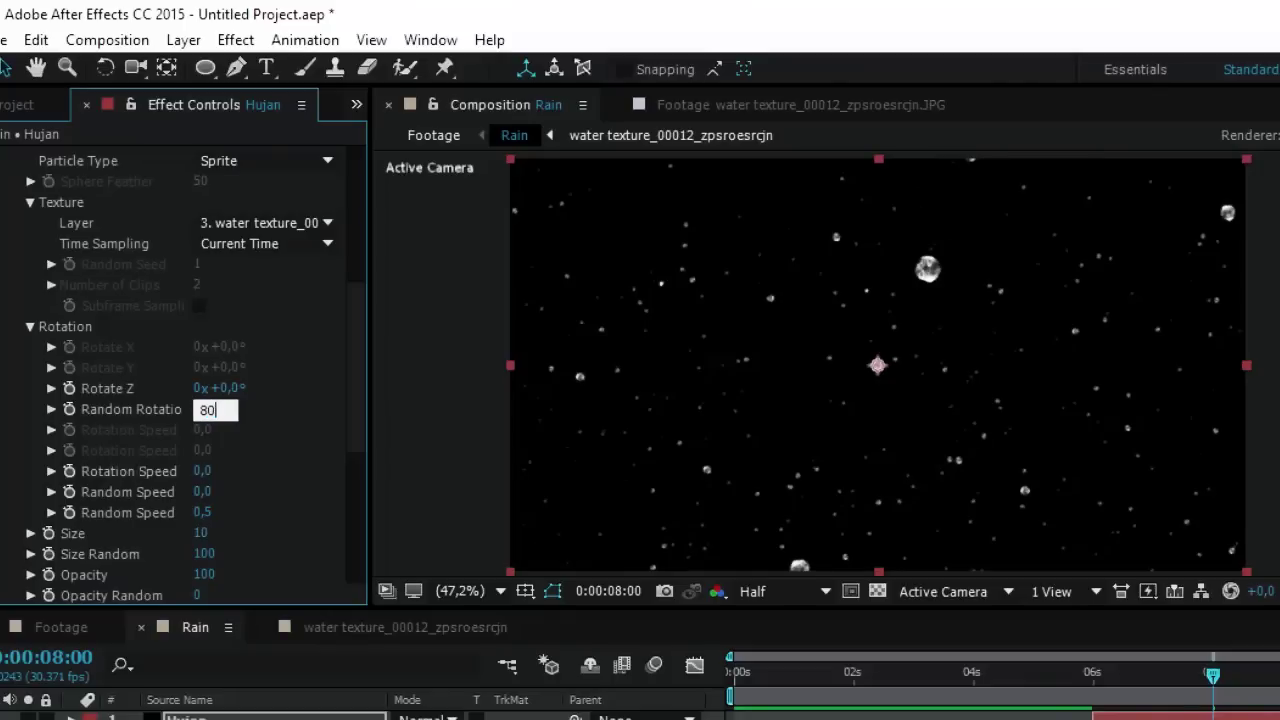
{"action": "key", "text": "Return"}
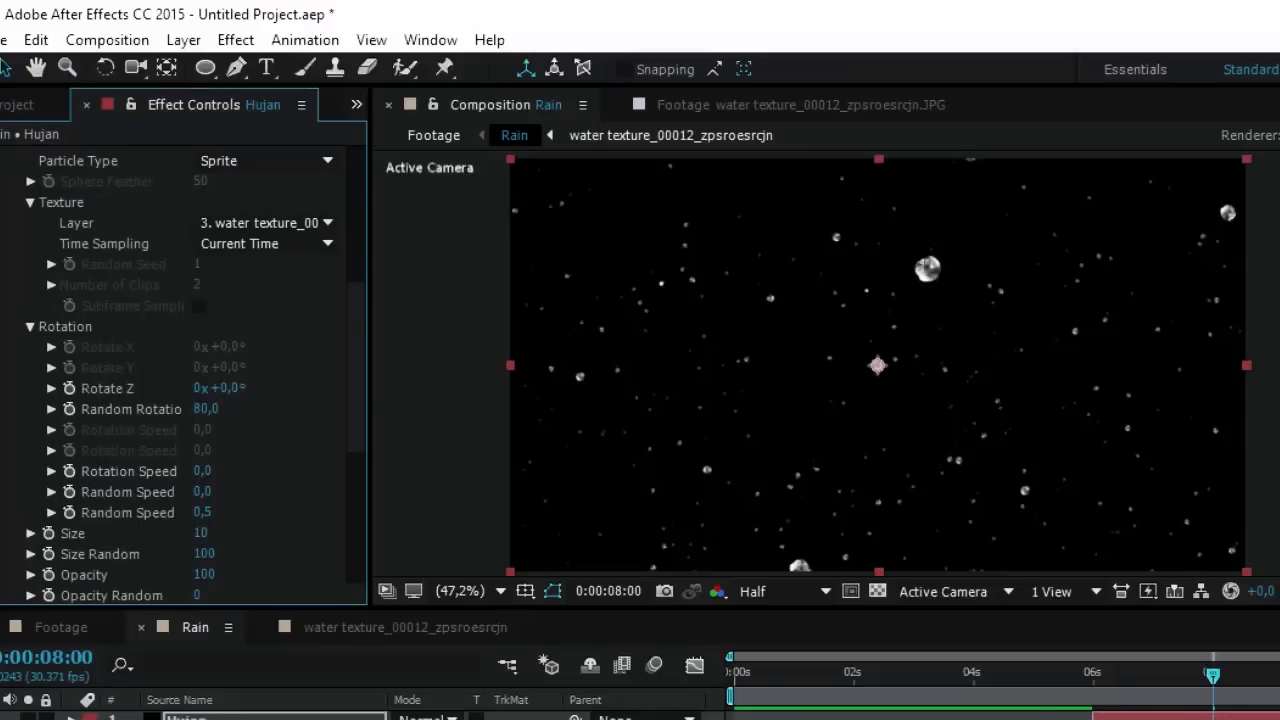
Step: Set the last Random Speed value in Form's particle rotation settings to 5, then collapse the Rotation and Texture groups
{"action": "left_click", "coordinate": [203, 513]}
{"action": "type", "text": "5"}
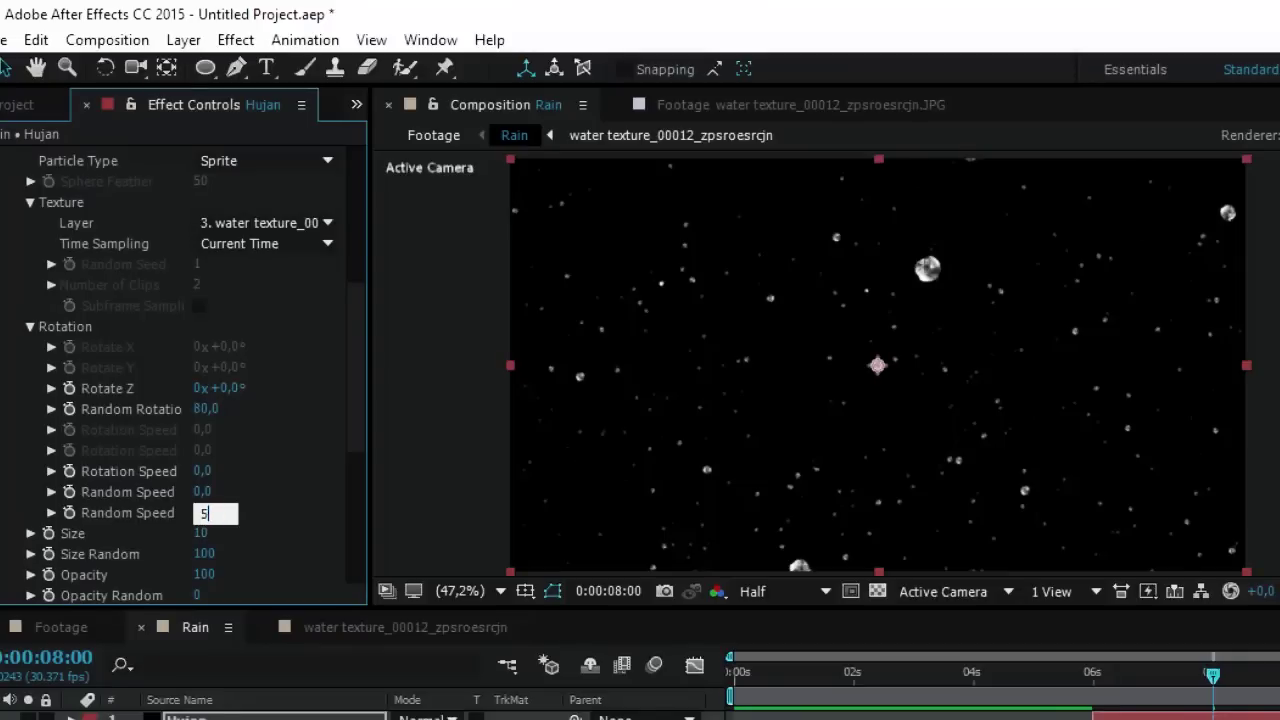
{"action": "key", "text": "Return"}
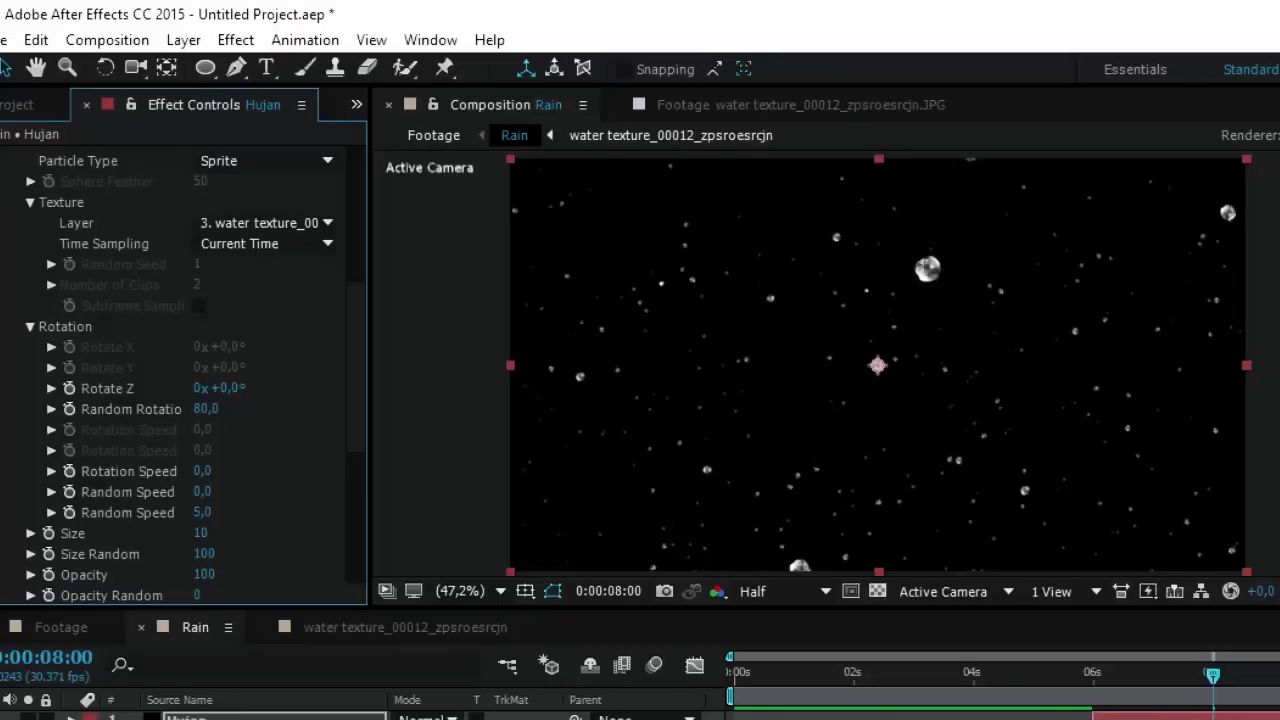
{"action": "left_click", "coordinate": [30, 326]}
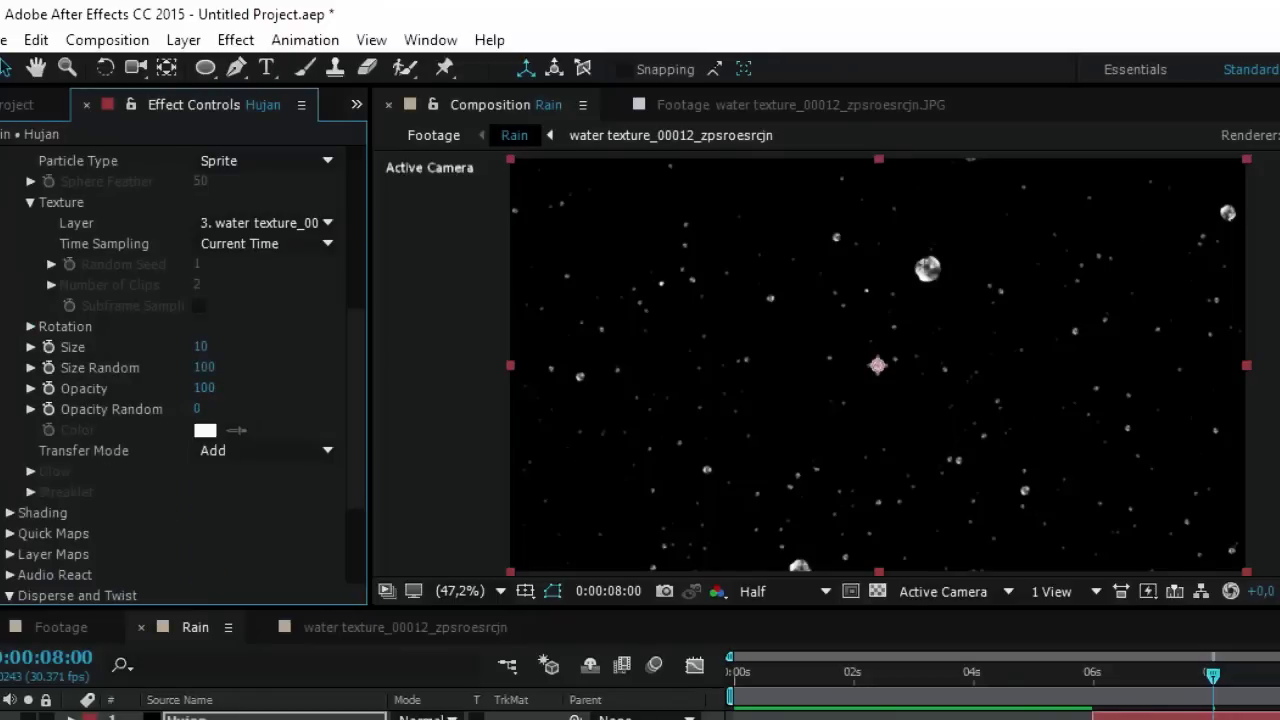
{"action": "left_click", "coordinate": [30, 202]}
{"action": "scroll", "coordinate": [180, 370], "scroll_direction": "up", "scroll_amount": 8}
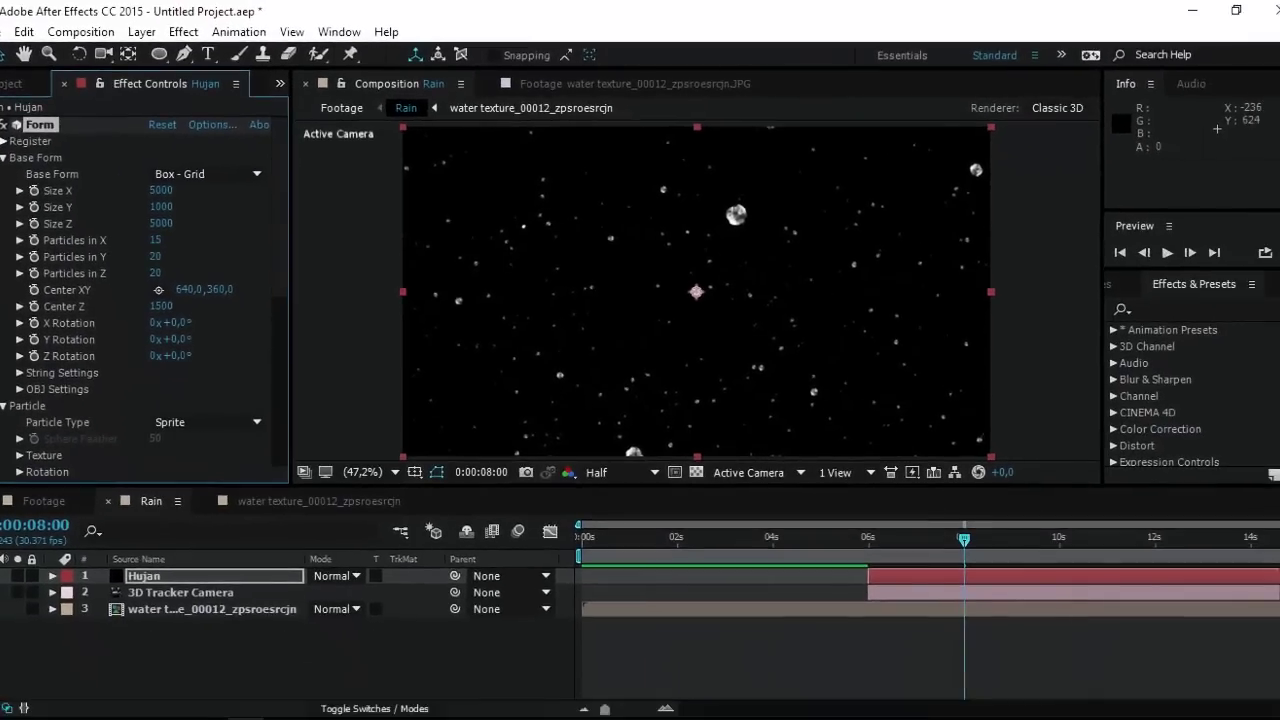
Step: Preview the textured rain over the video in the Footage composition from about 0:00:06:09
{"action": "left_click", "coordinate": [61, 627]}
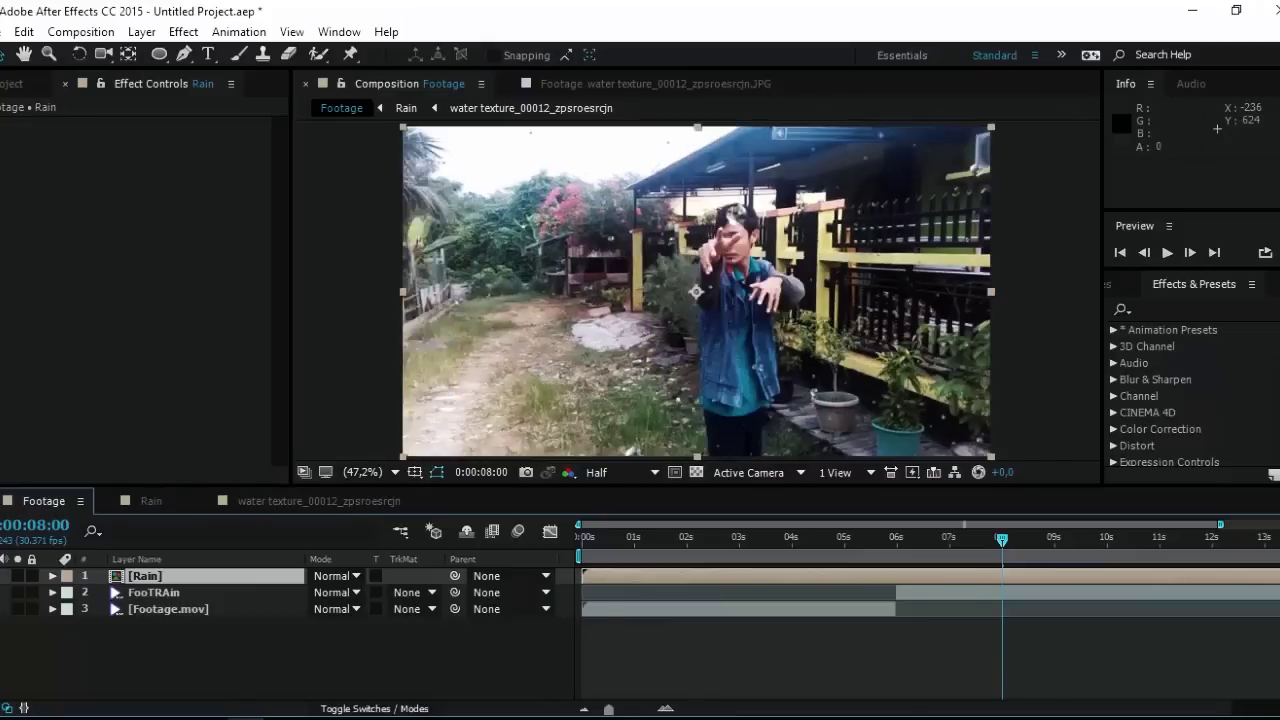
{"action": "left_click", "coordinate": [914, 538]}
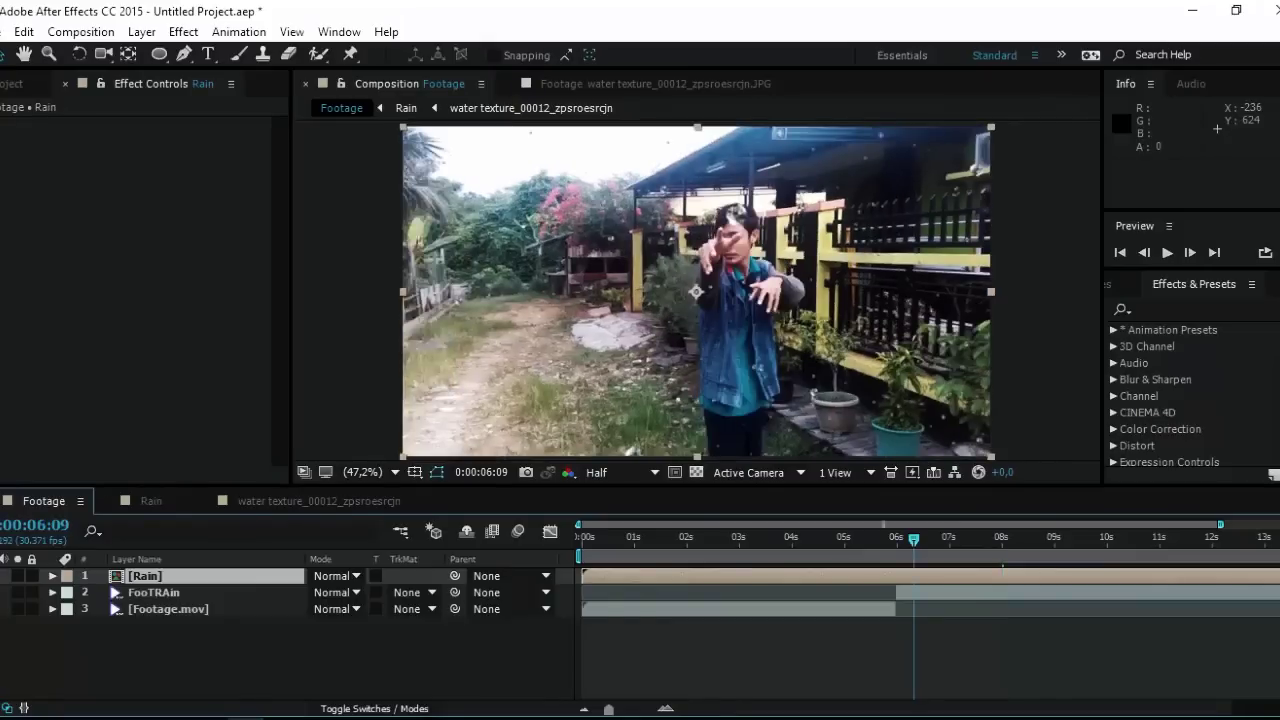
{"action": "key", "text": "space"}
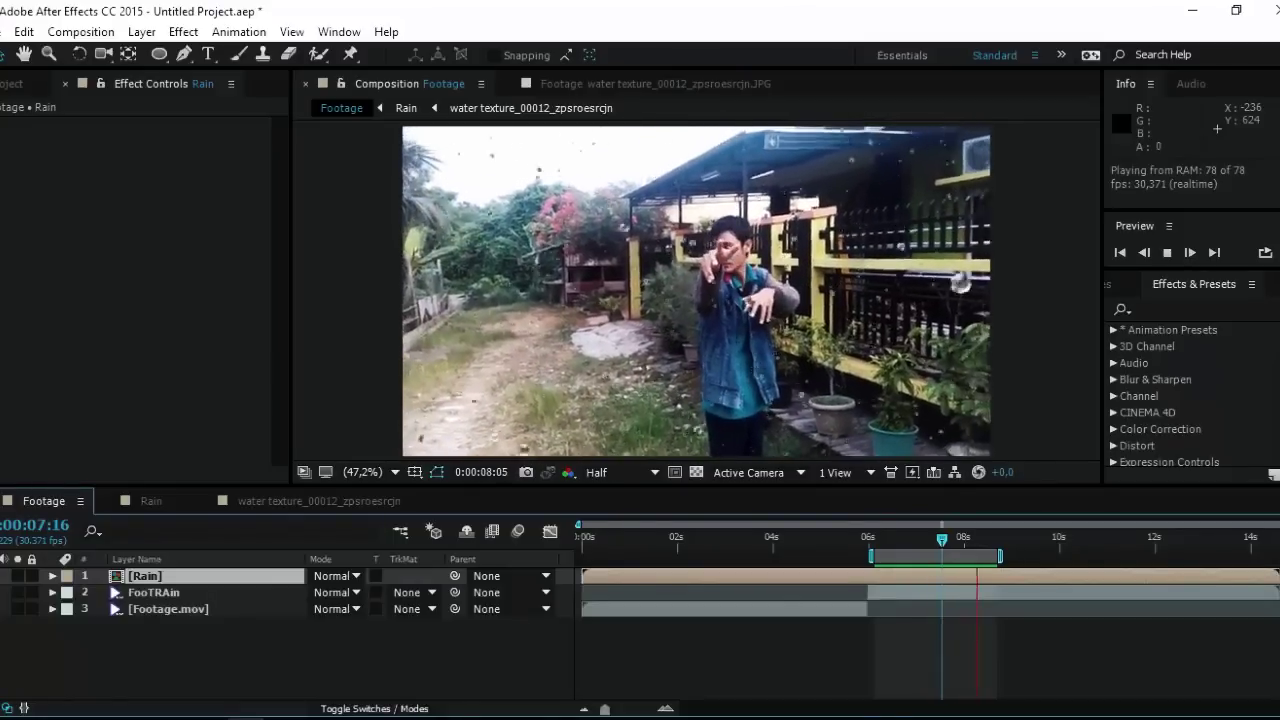
{"action": "key", "text": "space"}
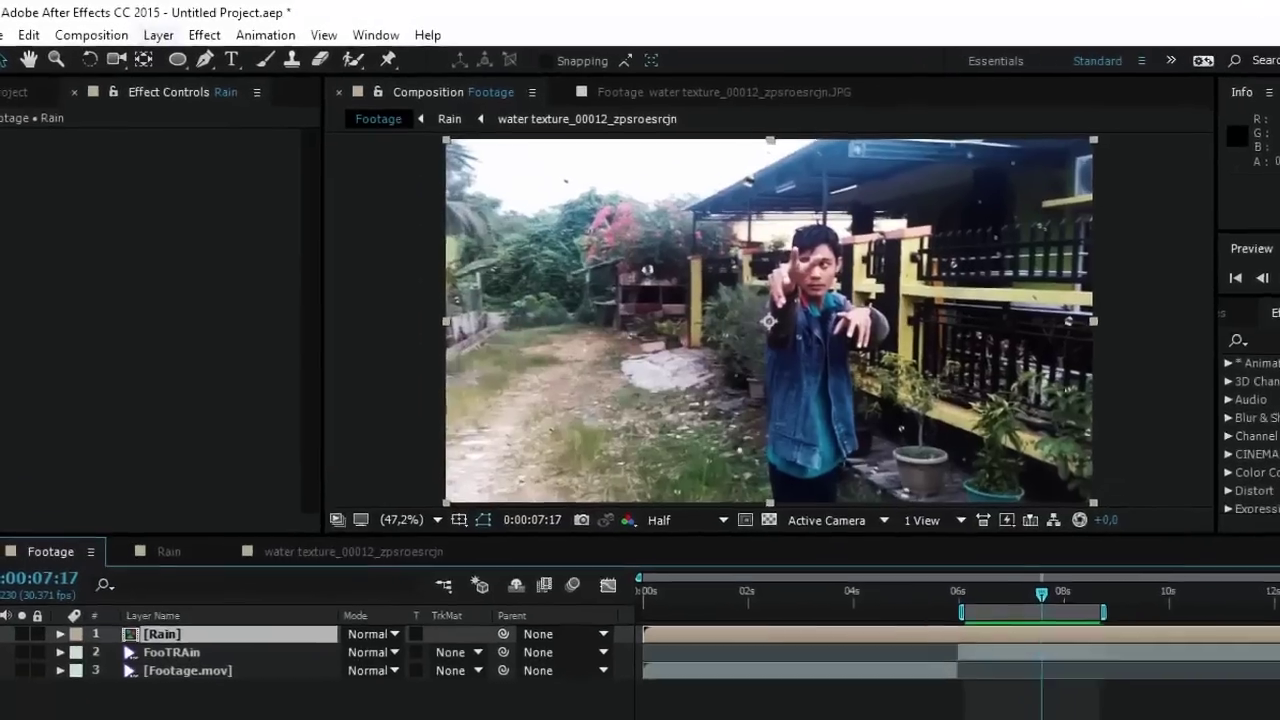
Step: Add a new adjustment layer above the Rain layer in the Footage composition and name it displacement
{"action": "left_click", "coordinate": [141, 32]}
{"action": "mouse_move", "coordinate": [206, 29]}
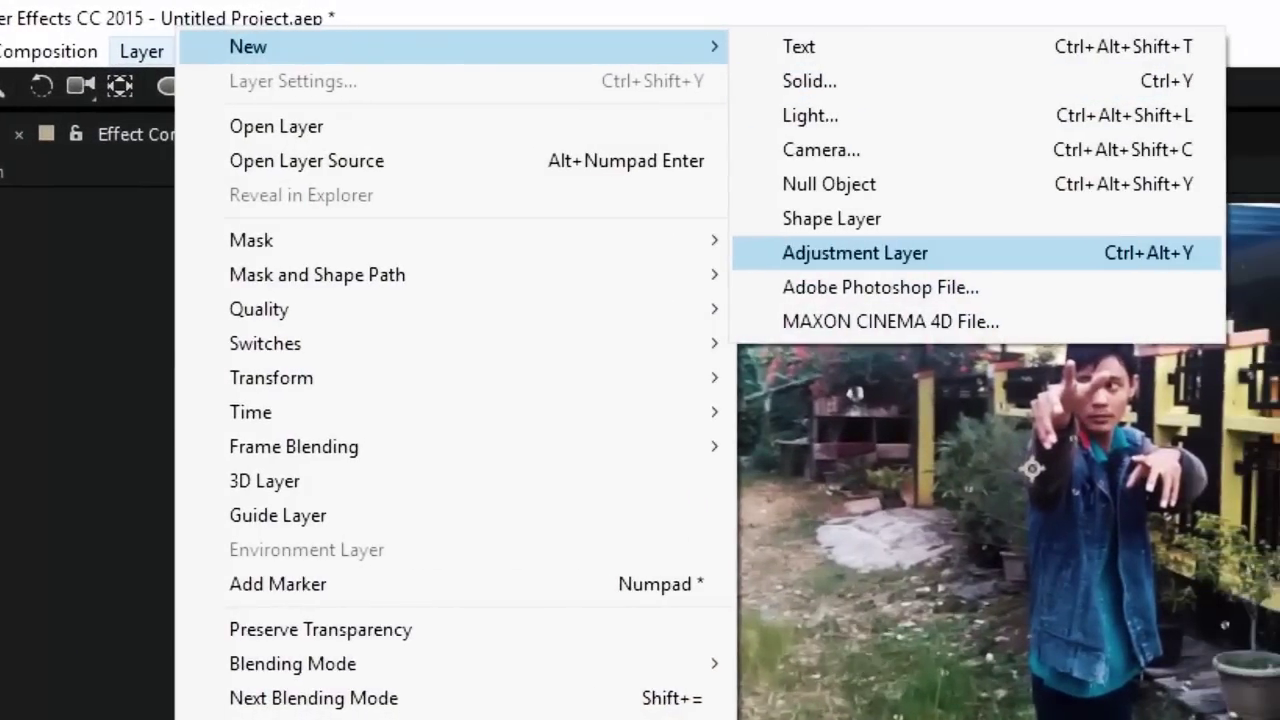
{"action": "left_click", "coordinate": [855, 253]}
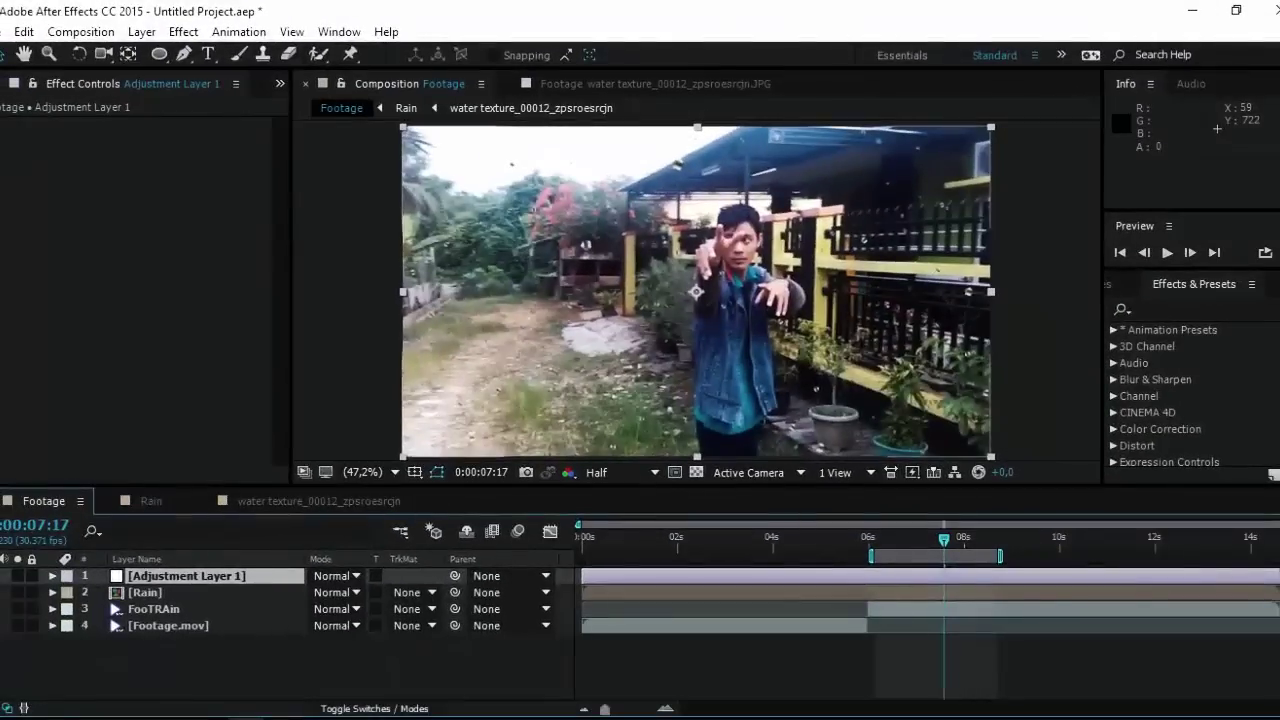
{"action": "key", "text": "Return"}
{"action": "type", "text": "displacement"}
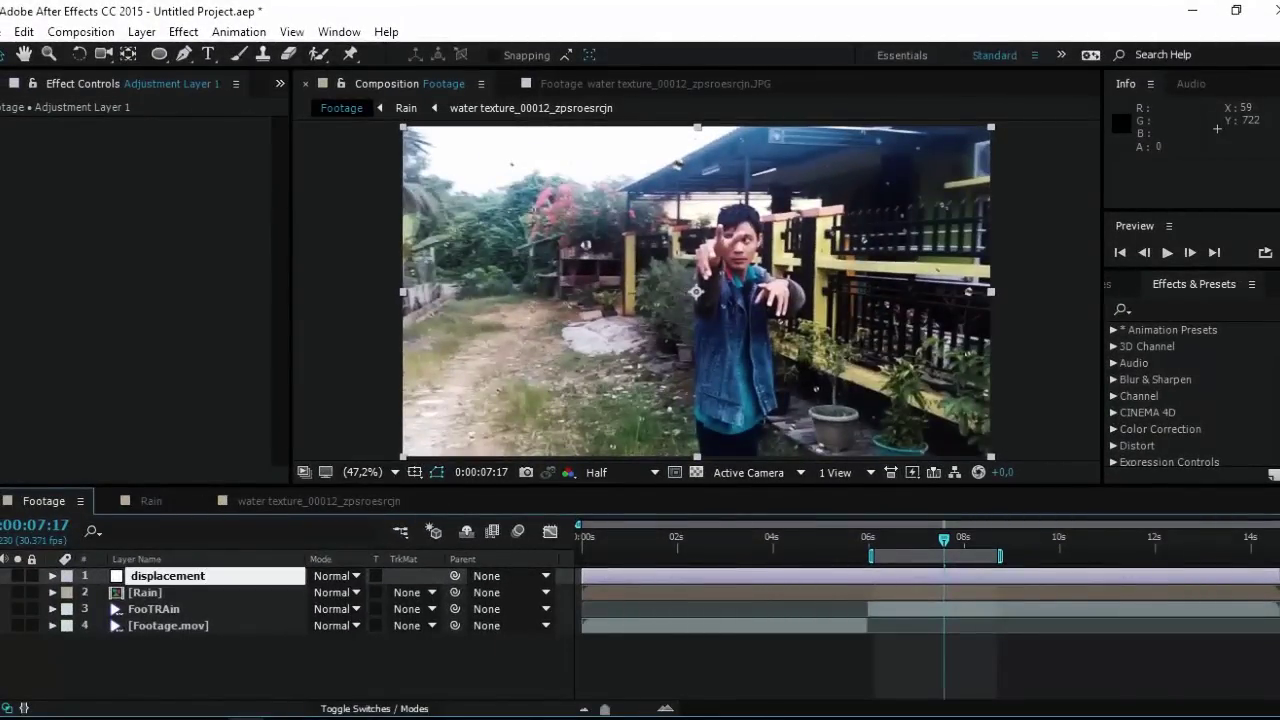
{"action": "key", "text": "Return"}
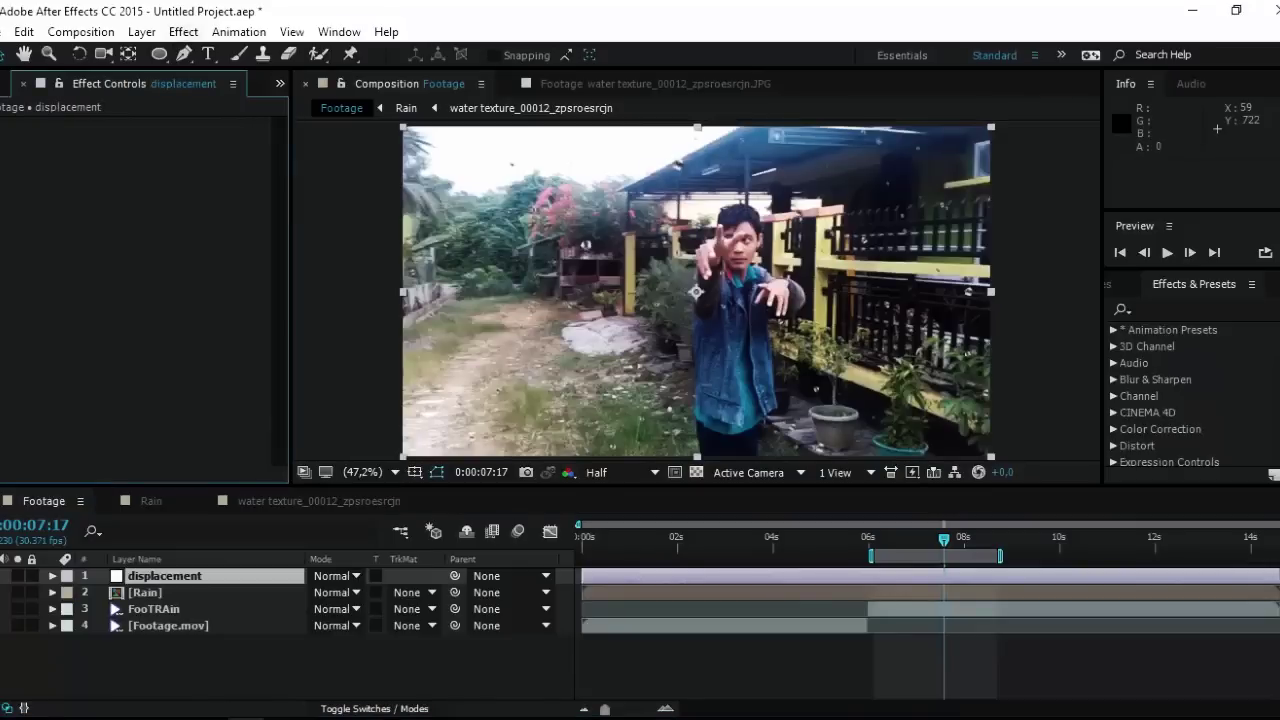
Step: Apply the Displacement Map effect to the displacement layer and choose Rain as its map layer
{"action": "left_click", "coordinate": [183, 31]}
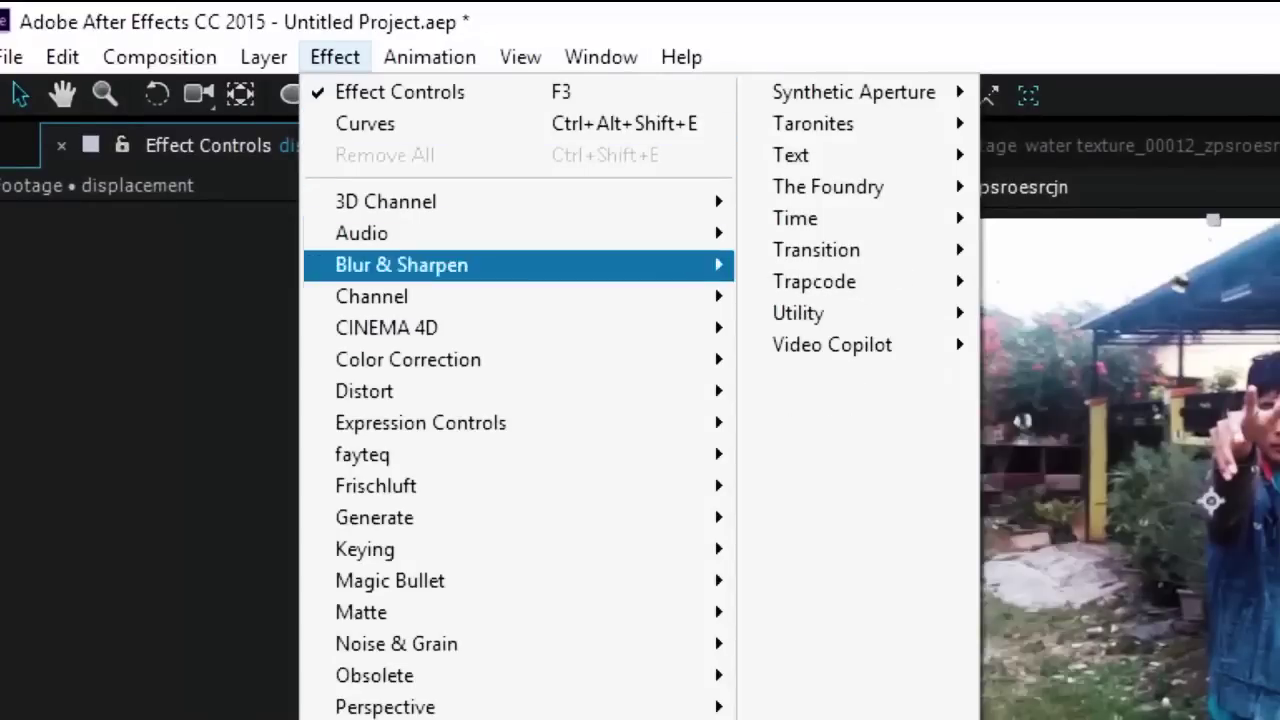
{"action": "mouse_move", "coordinate": [400, 391]}
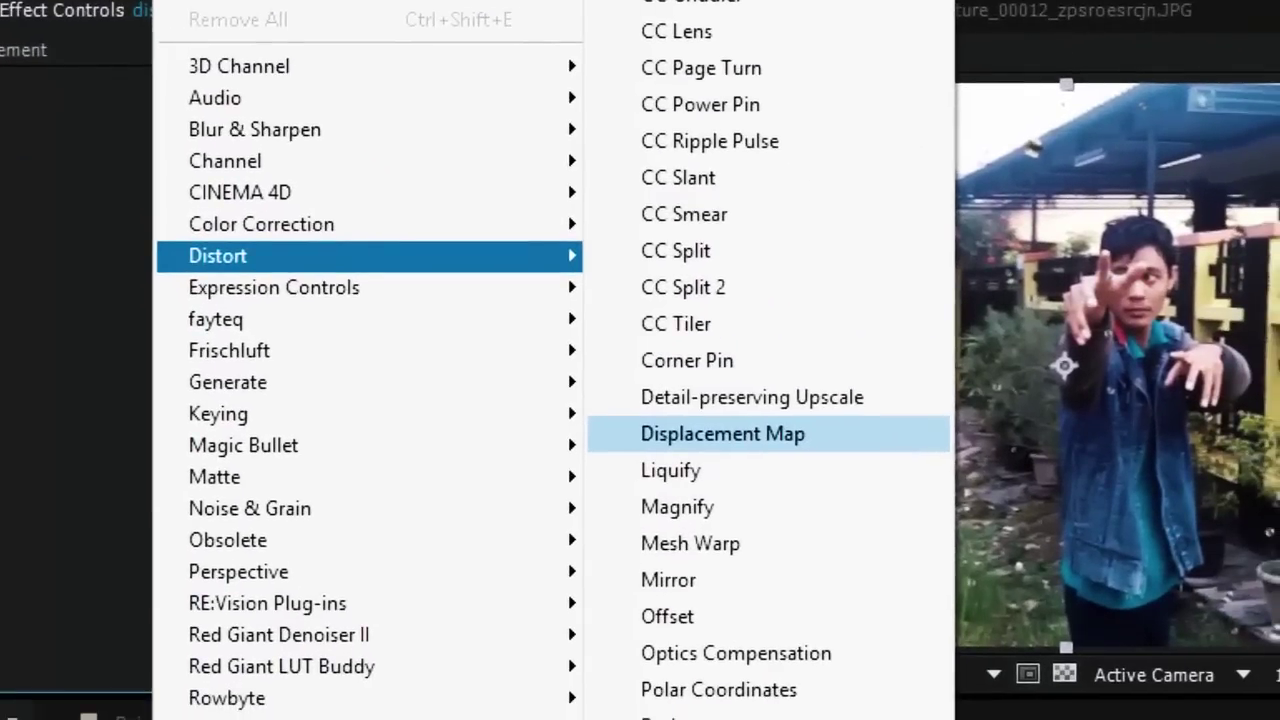
{"action": "left_click", "coordinate": [722, 433]}
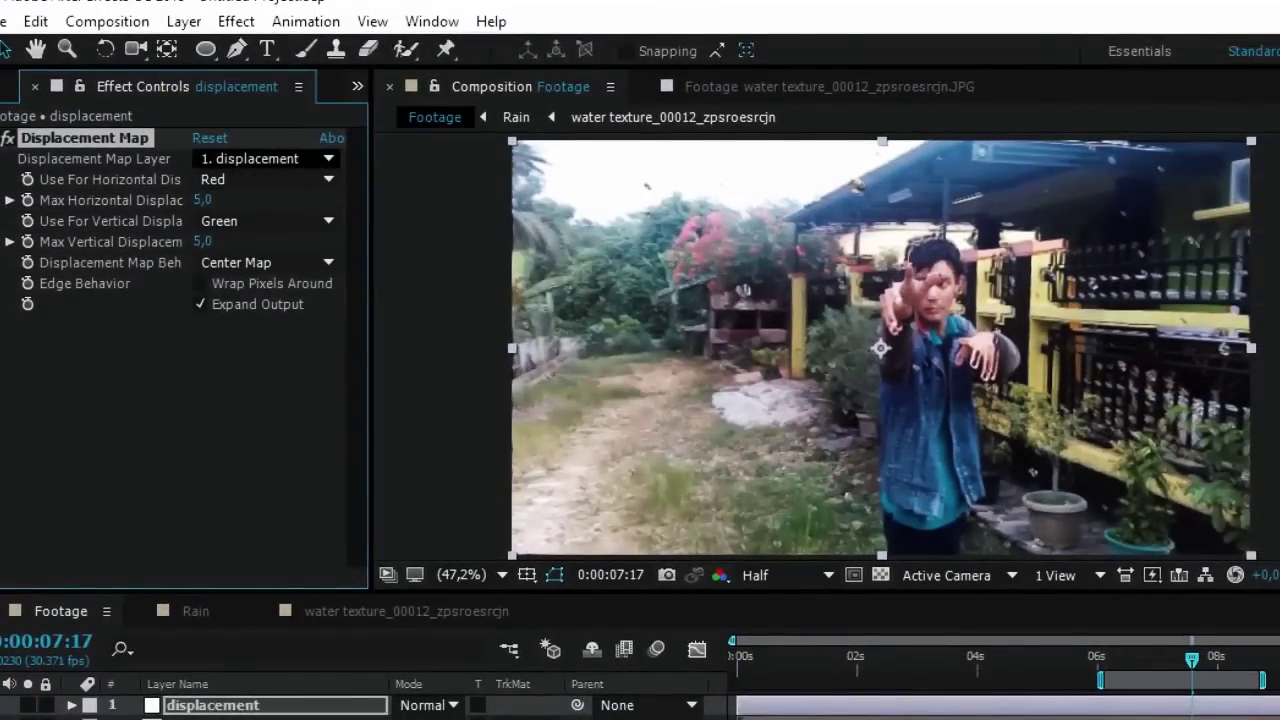
{"action": "left_click", "coordinate": [265, 158]}
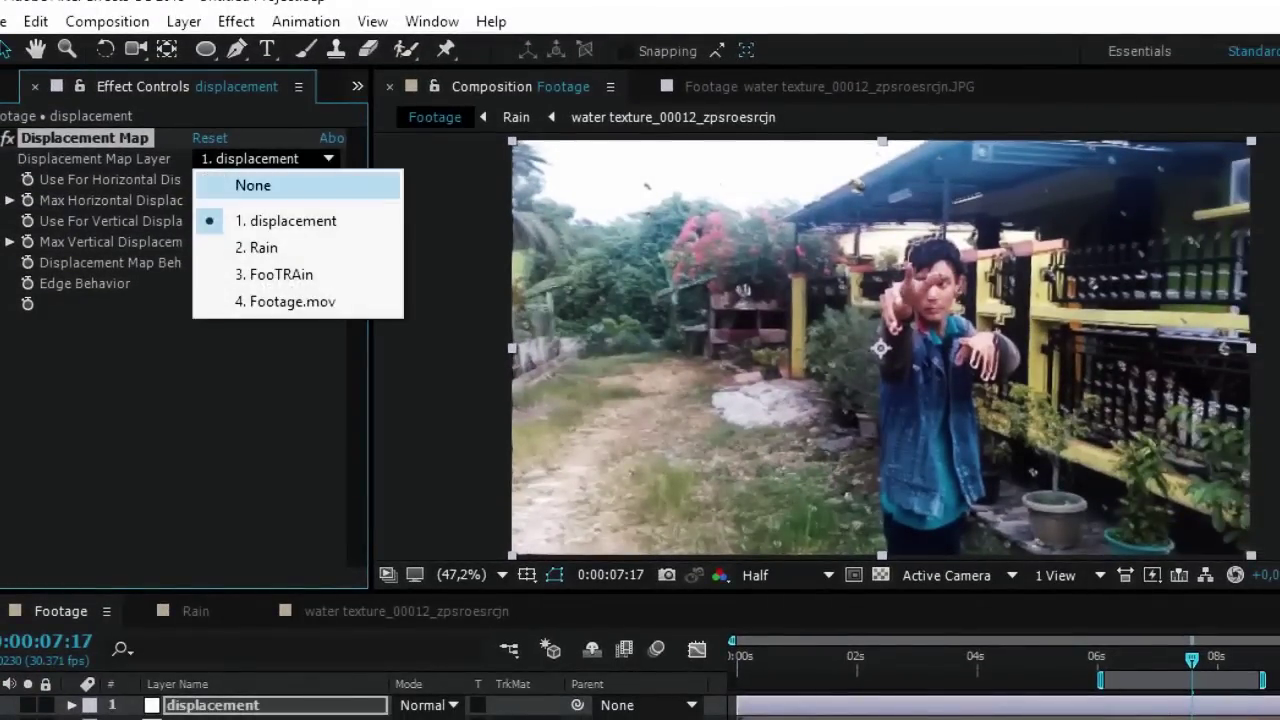
{"action": "left_click", "coordinate": [257, 247]}
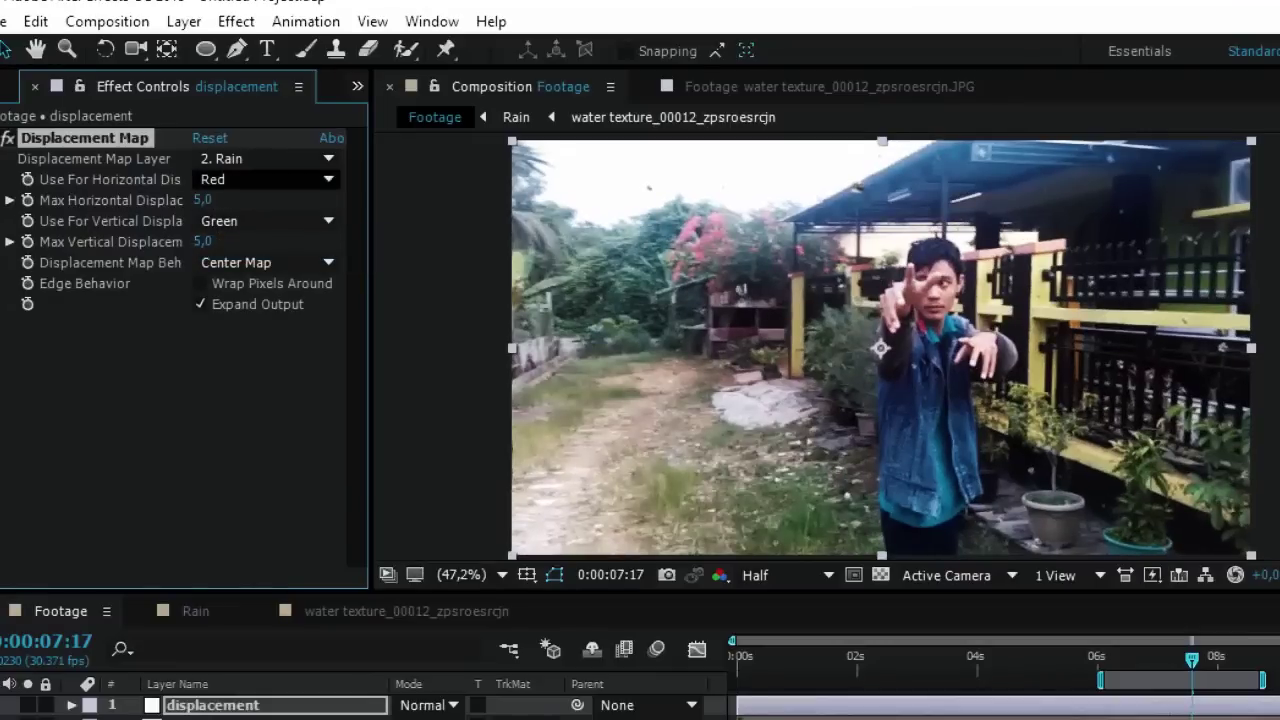
Step: Use Luminance for both the horizontal and the vertical displacement in the Displacement Map effect
{"action": "left_click", "coordinate": [265, 179]}
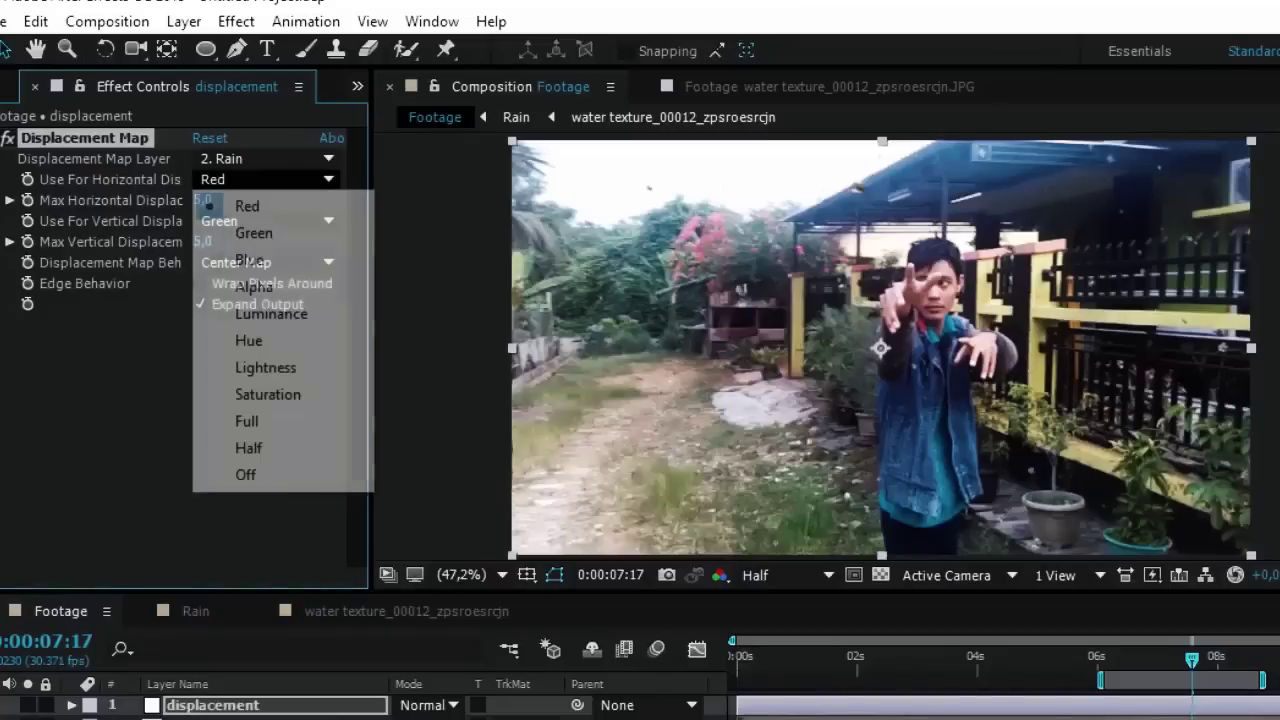
{"action": "left_click", "coordinate": [271, 313]}
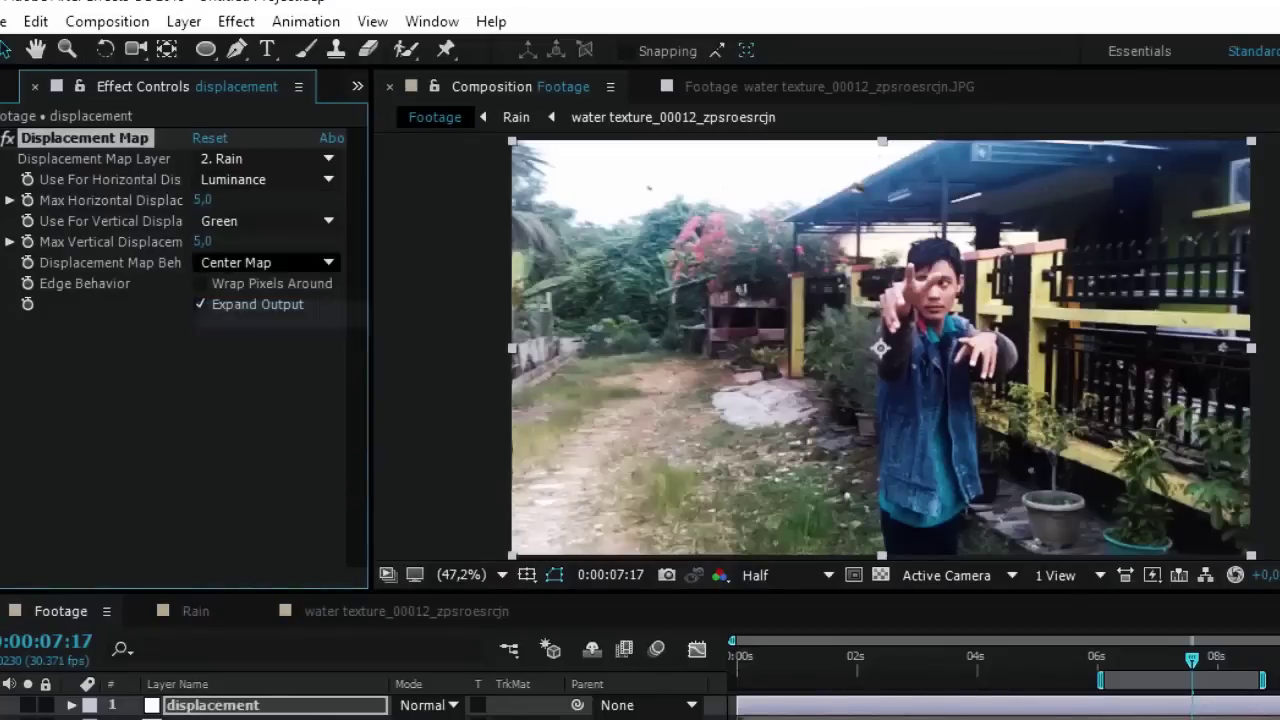
{"action": "left_click", "coordinate": [265, 221]}
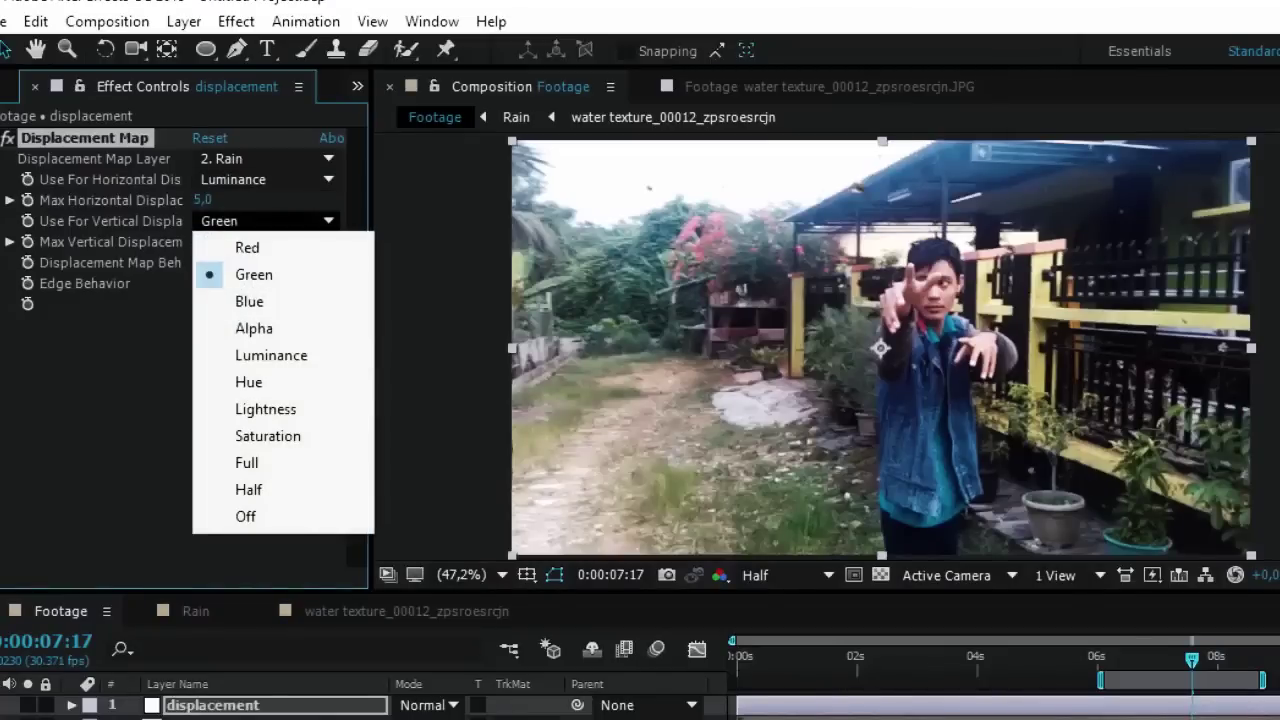
{"action": "left_click", "coordinate": [270, 355]}
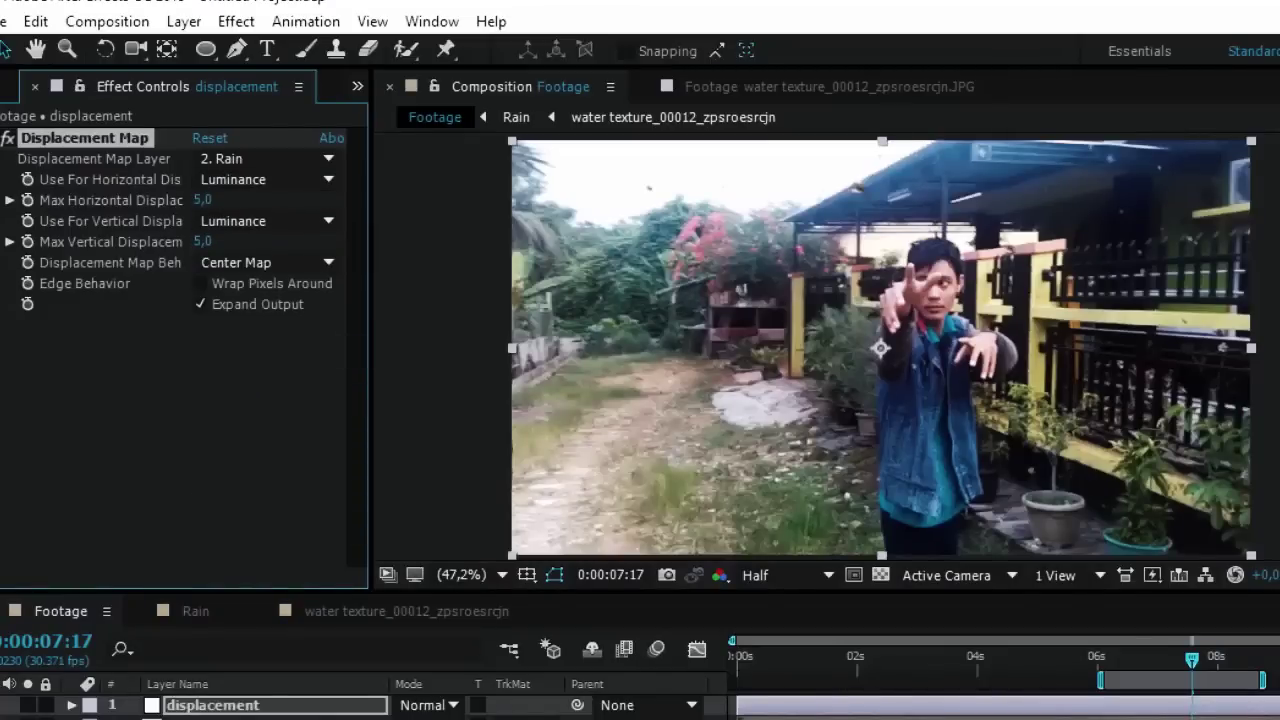
Step: Set the Displacement Map's Max Horizontal and Max Vertical Displacement to 10
{"action": "left_click", "coordinate": [203, 200]}
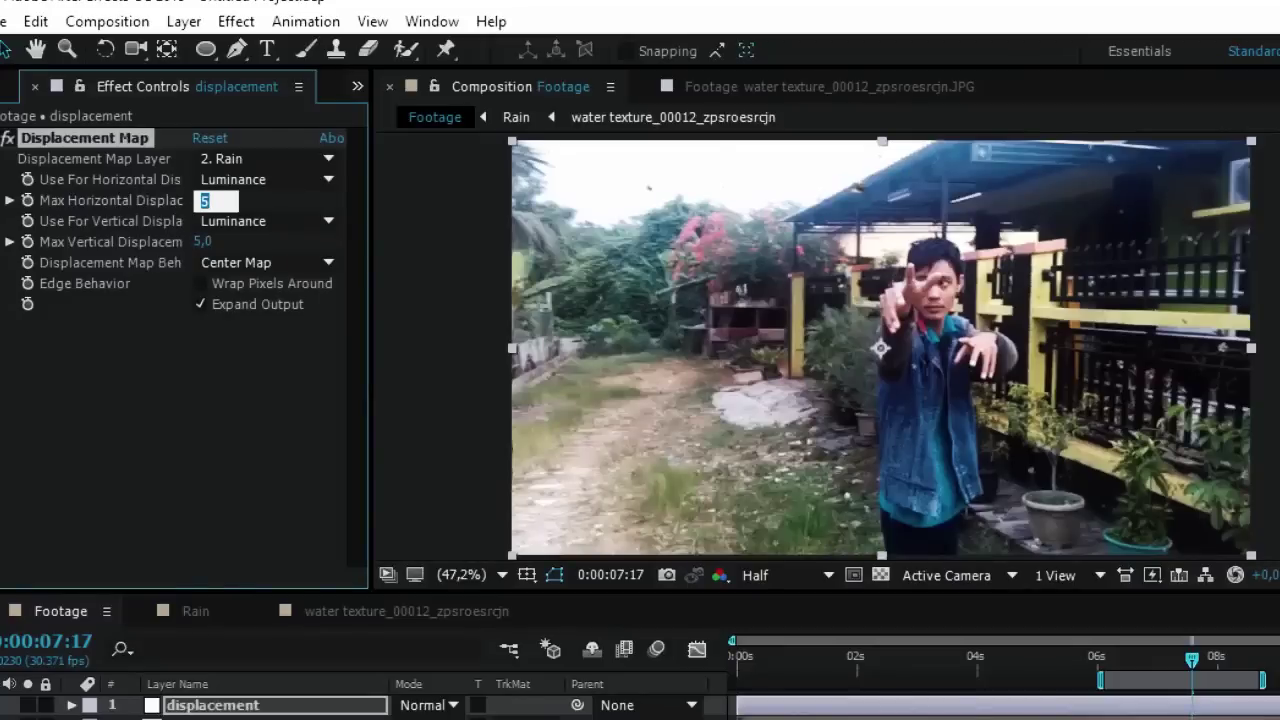
{"action": "type", "text": "10"}
{"action": "key", "text": "Return"}
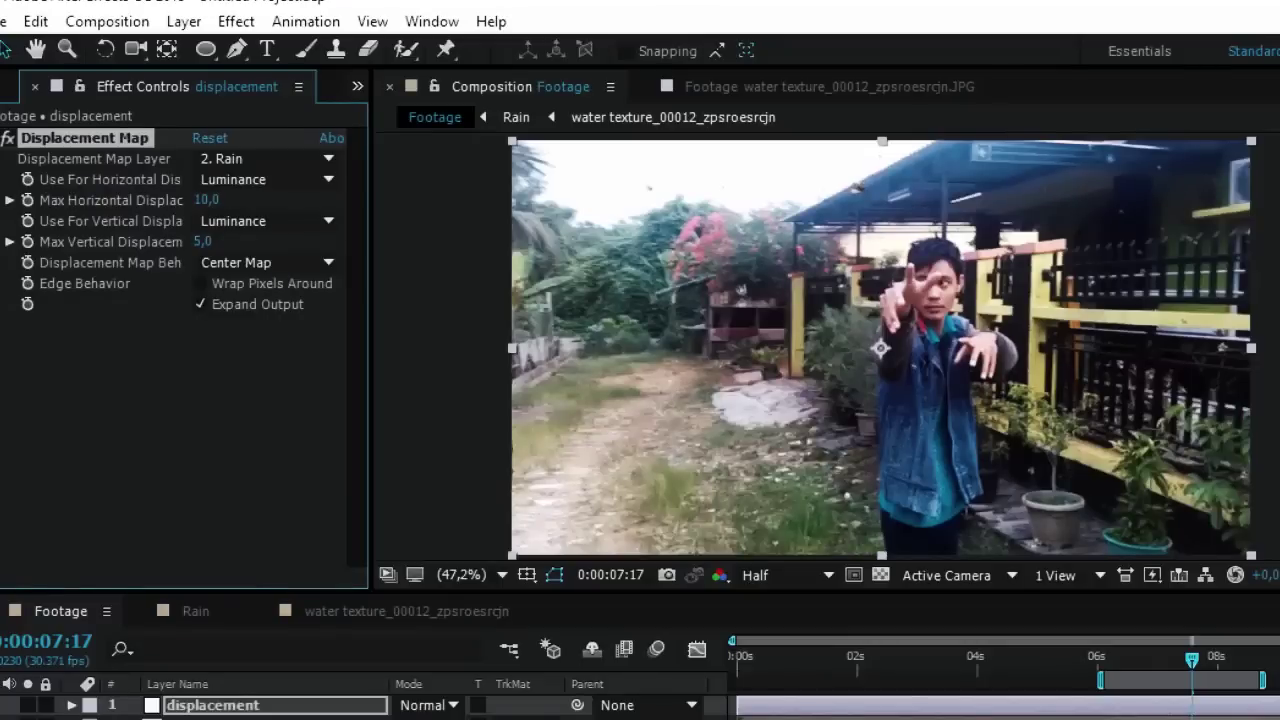
{"action": "left_click", "coordinate": [203, 241]}
{"action": "type", "text": "10"}
{"action": "key", "text": "Return"}
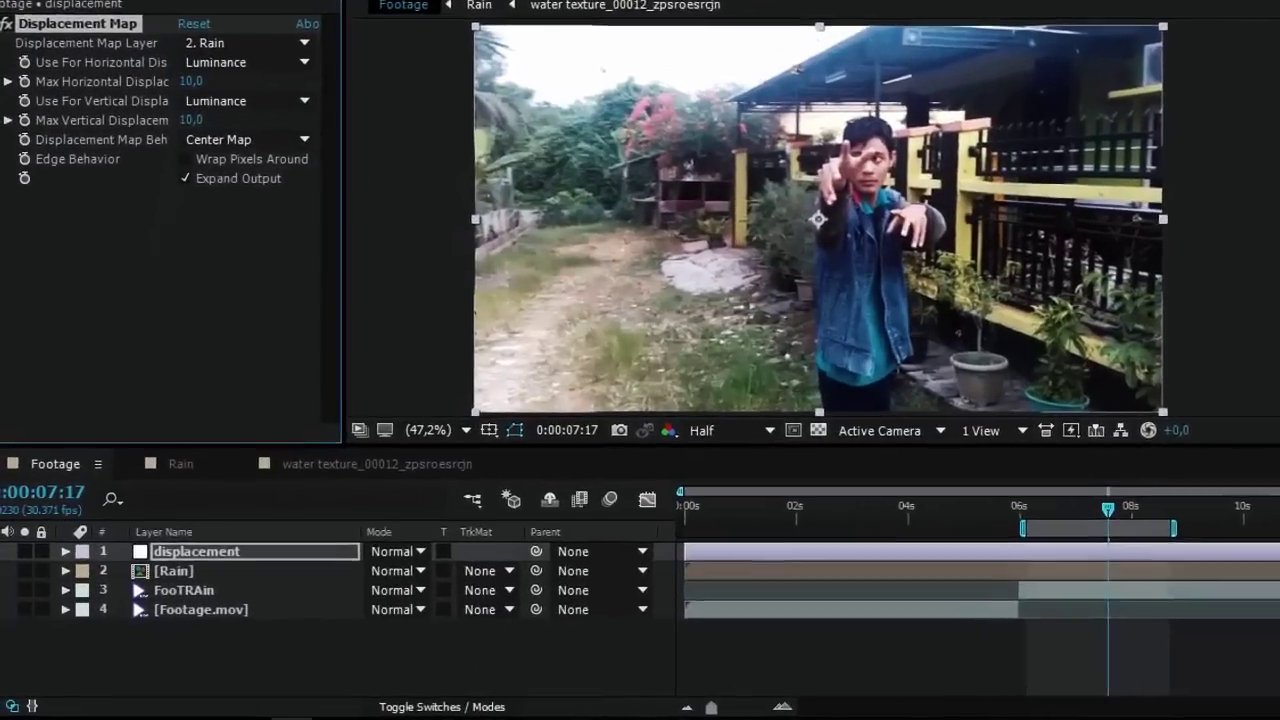
Step: Change the Rain layer's blending mode to Add and preview the composition from about 0:00:06:15
{"action": "left_click", "coordinate": [145, 592]}
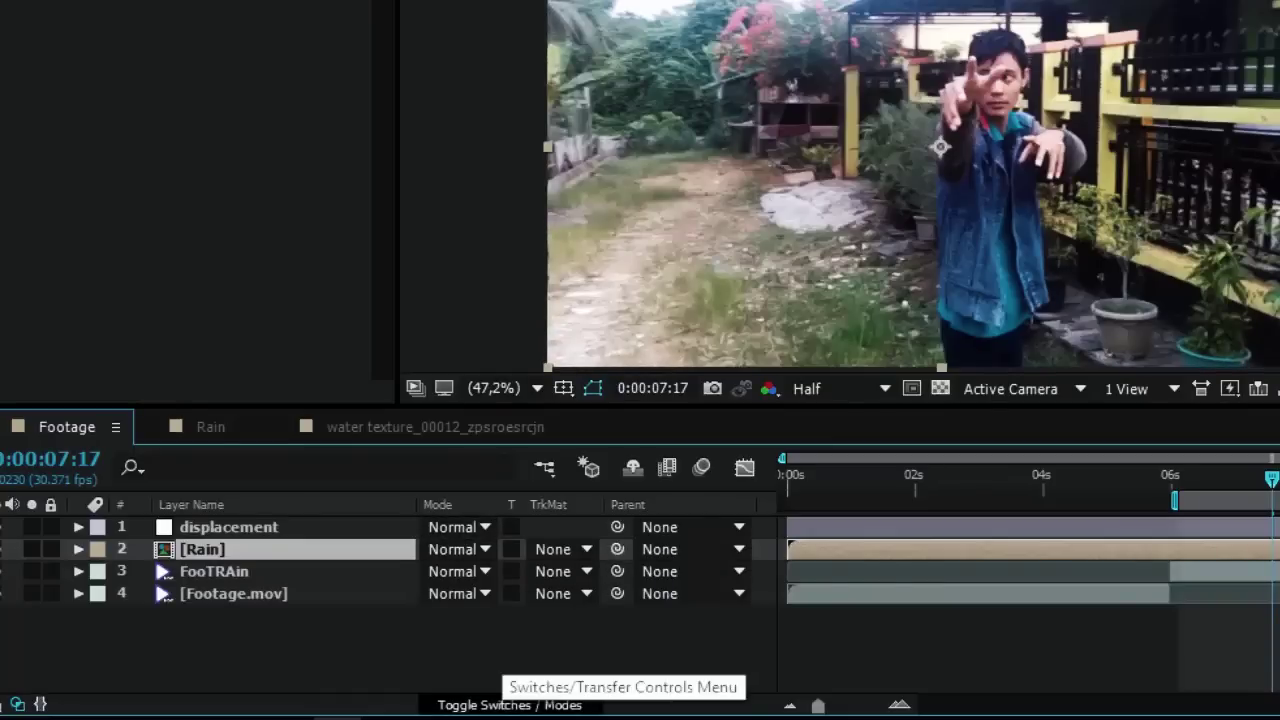
{"action": "left_click", "coordinate": [540, 705]}
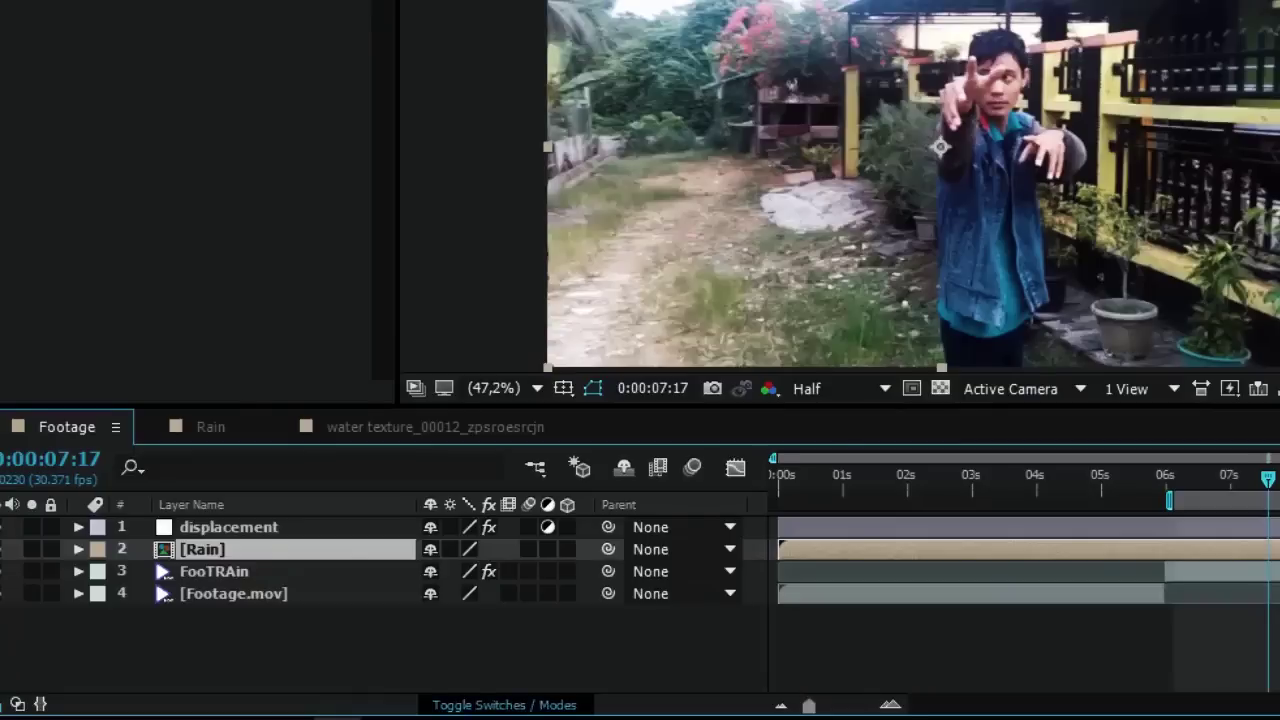
{"action": "left_click", "coordinate": [554, 705]}
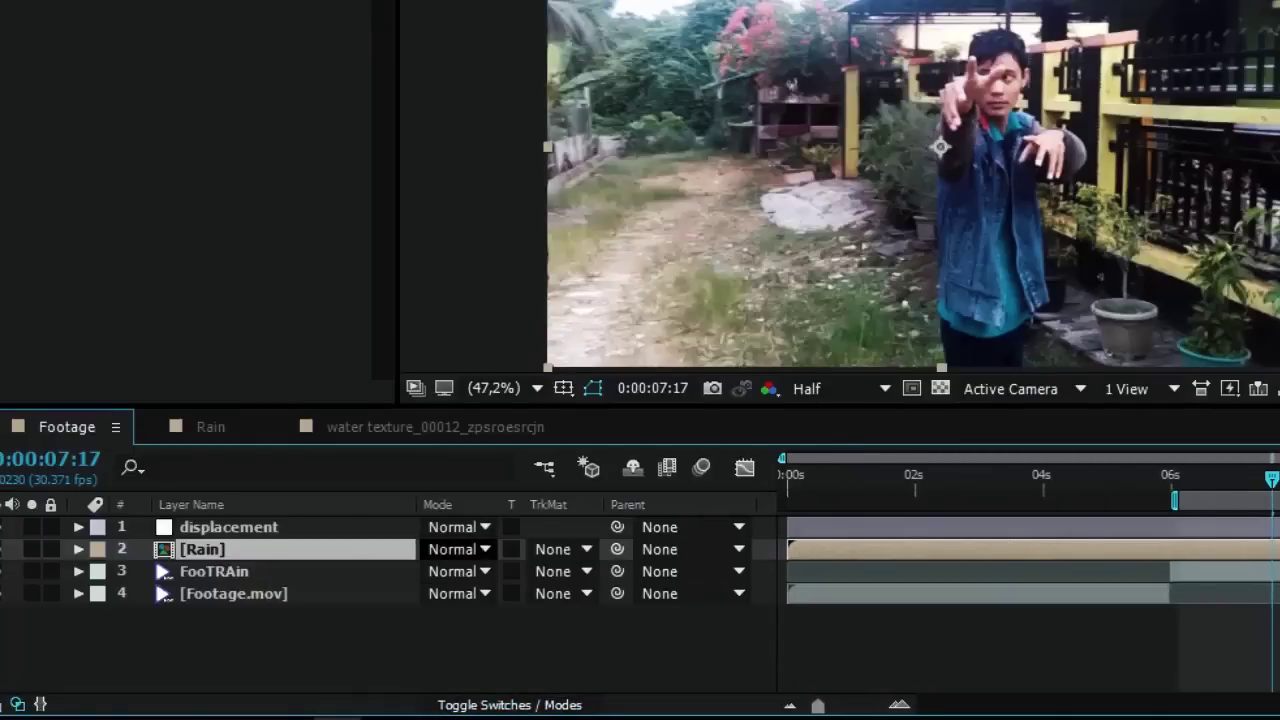
{"action": "left_click", "coordinate": [452, 549]}
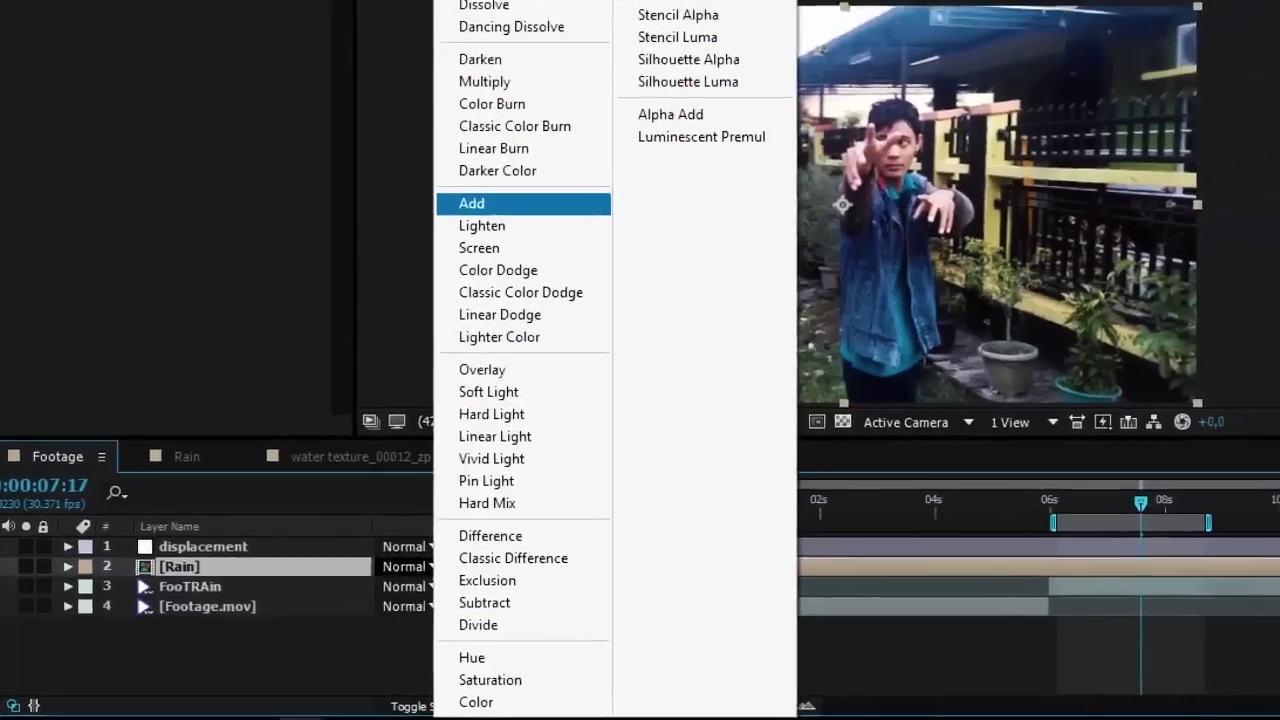
{"action": "left_click", "coordinate": [528, 145]}
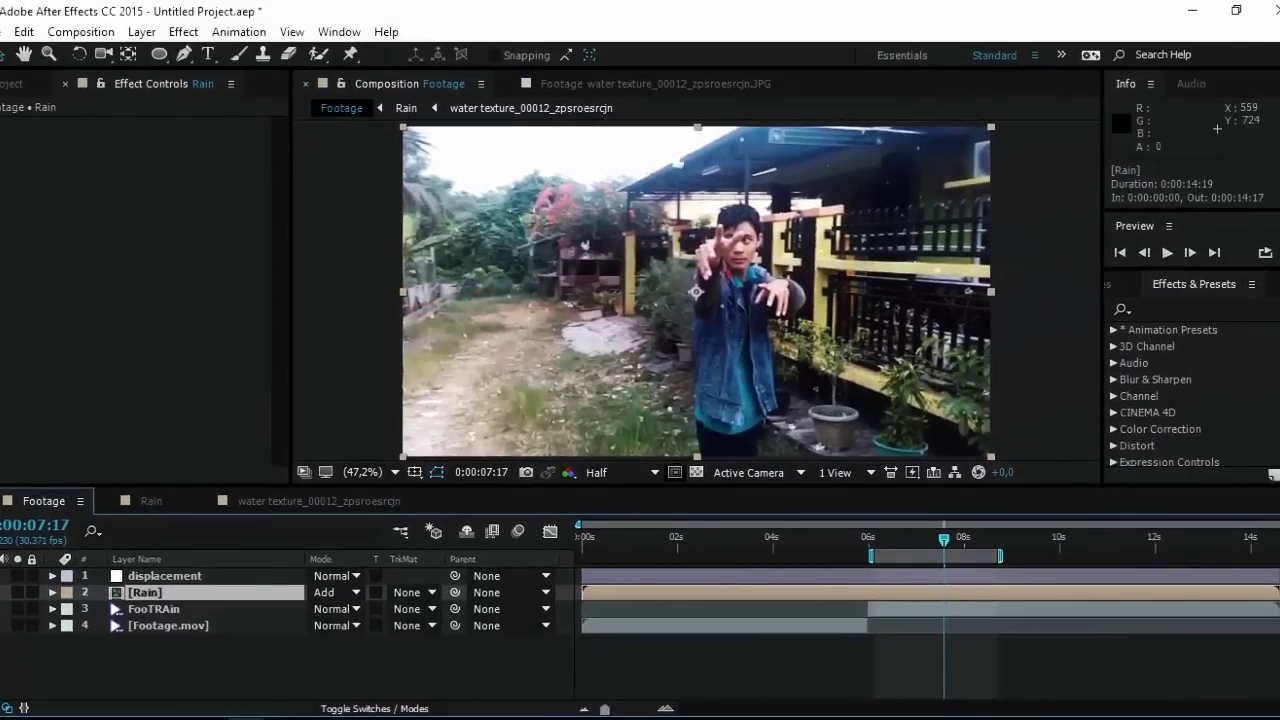
{"action": "left_click", "coordinate": [893, 539]}
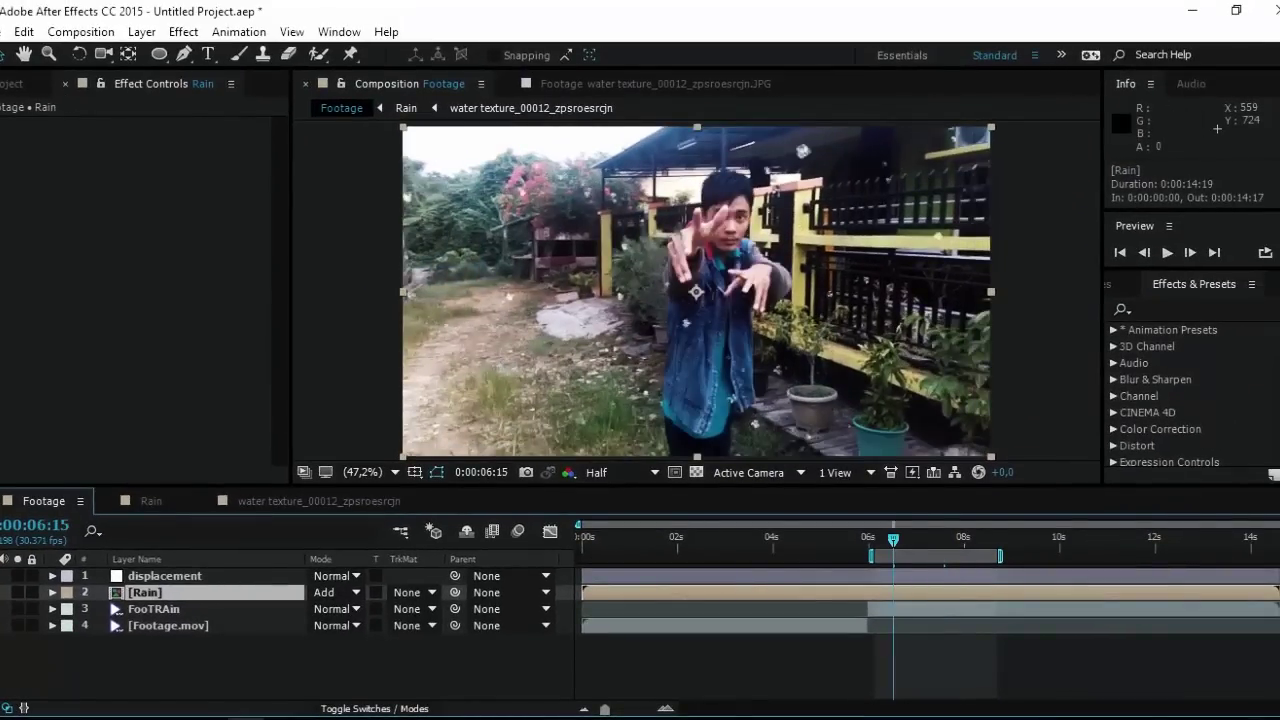
{"action": "key", "text": "space"}
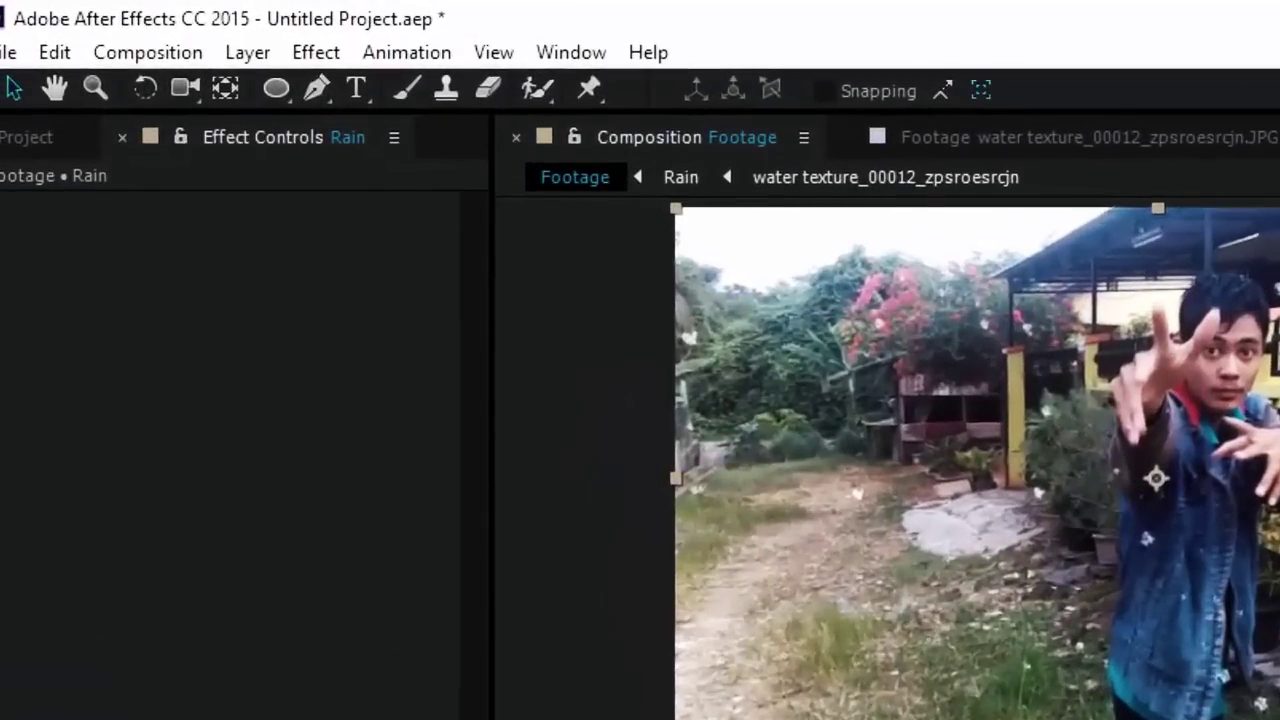
Step: Add another adjustment layer directly above the Rain layer and name it tetesan
{"action": "left_click", "coordinate": [247, 52]}
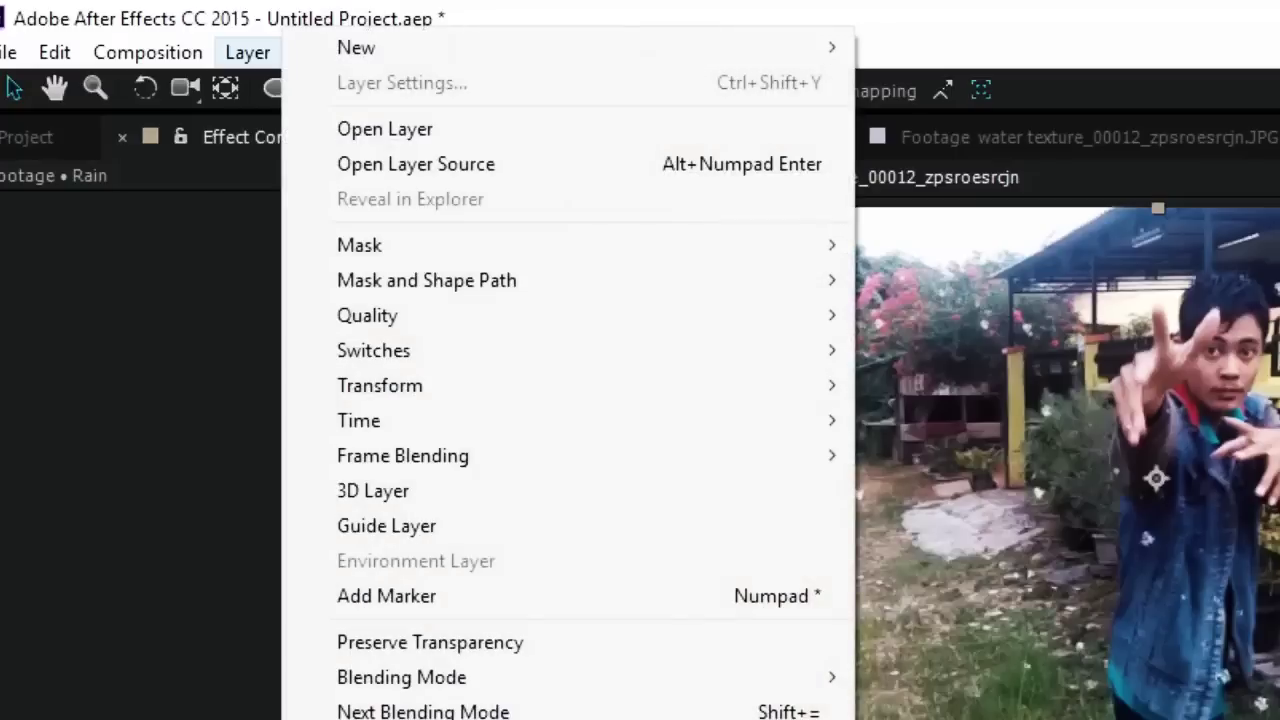
{"action": "mouse_move", "coordinate": [354, 47]}
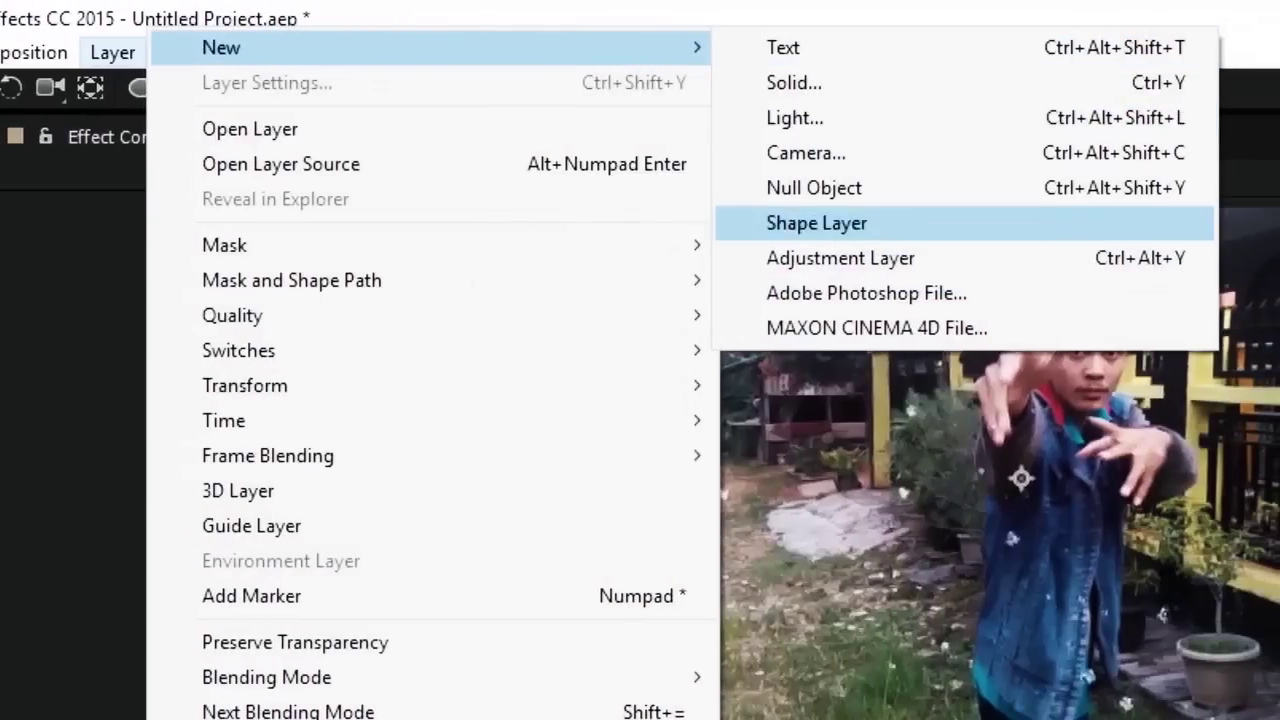
{"action": "left_click", "coordinate": [1260, 260]}
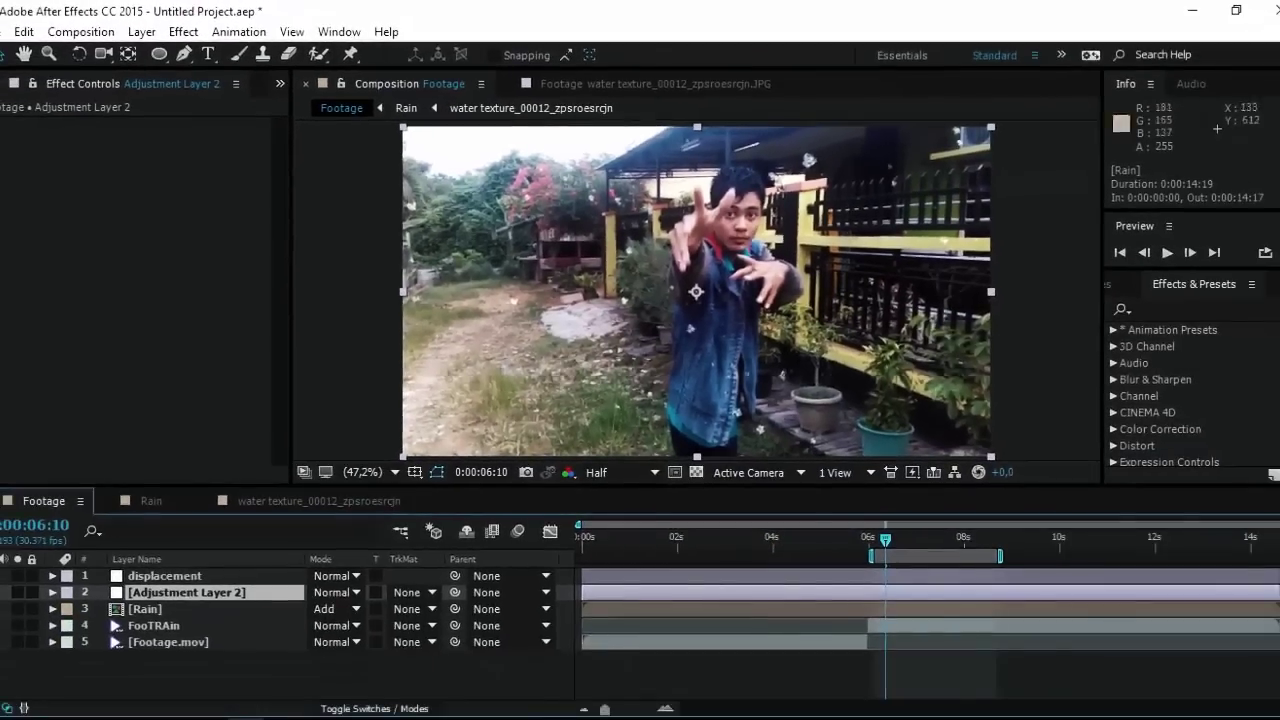
{"action": "key", "text": "Return"}
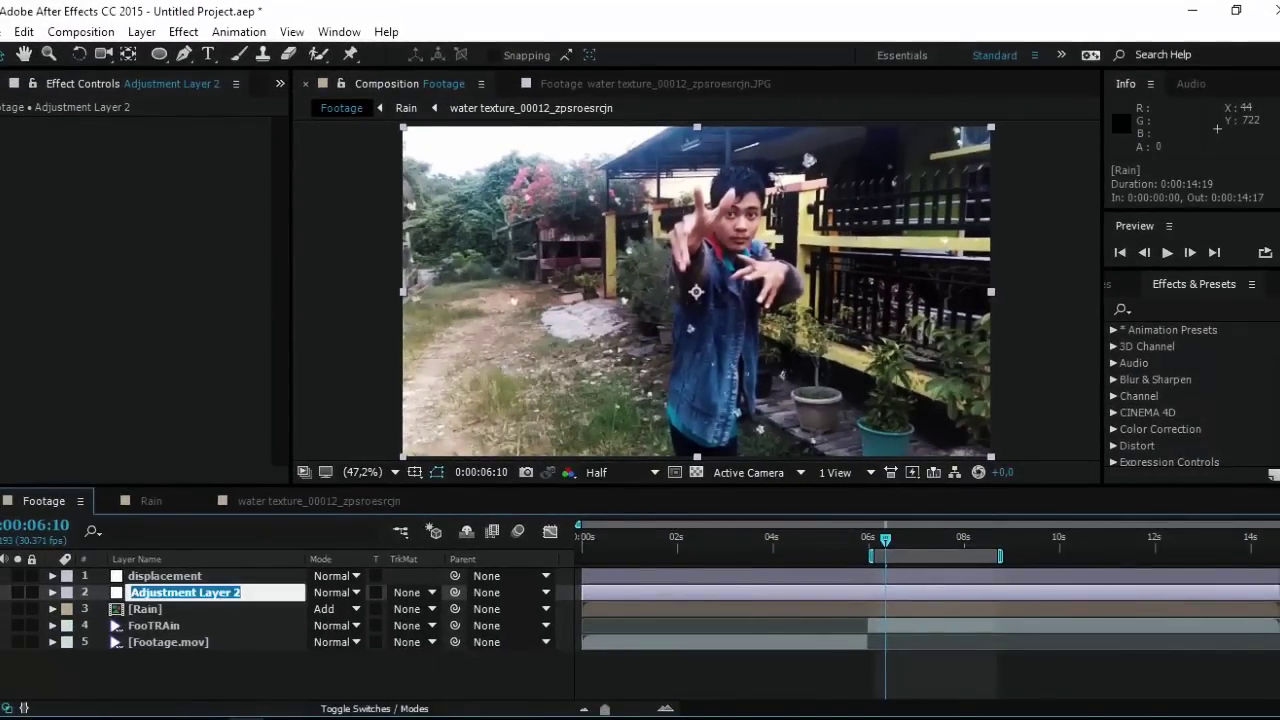
{"action": "type", "text": "tetesan"}
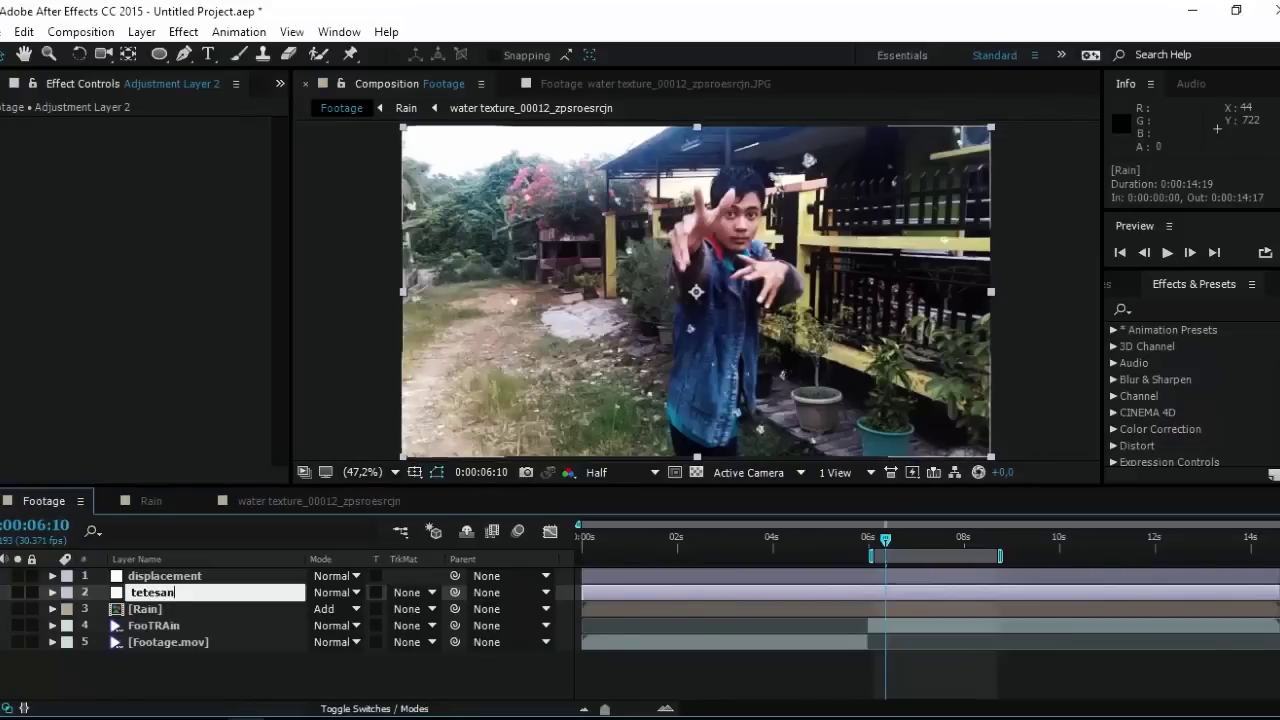
{"action": "key", "text": "Return"}
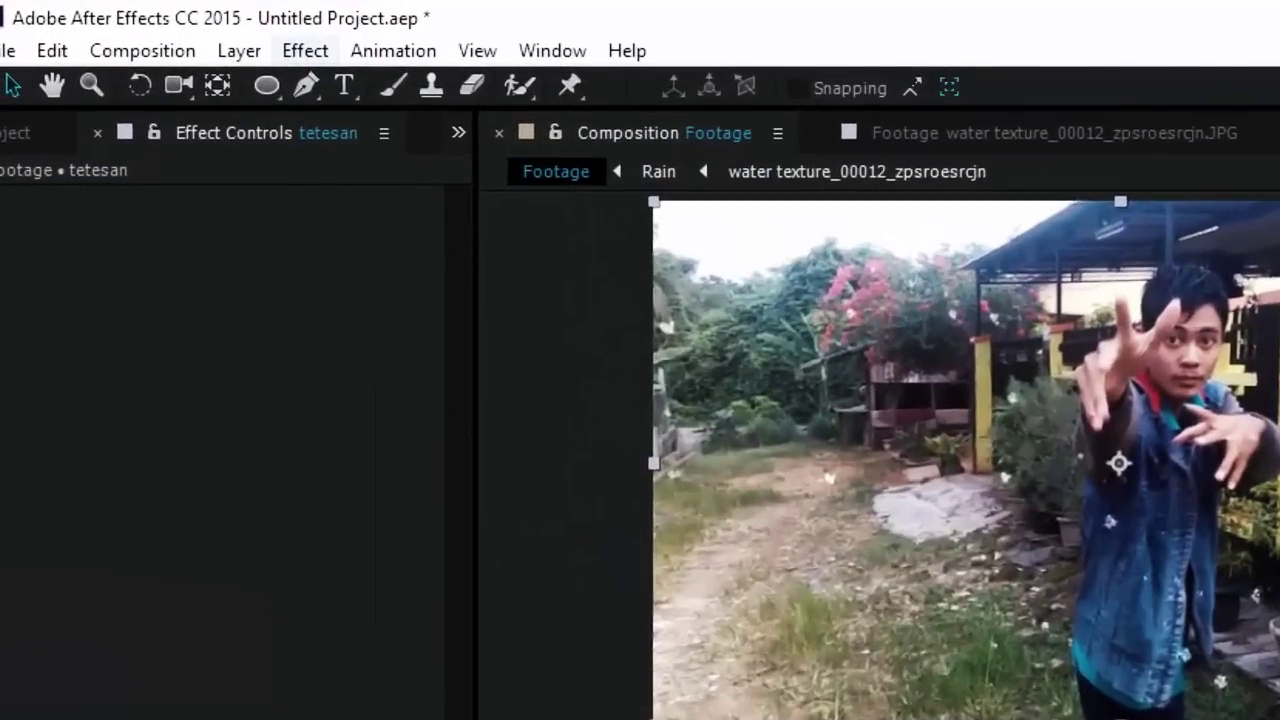
Step: Apply CC Rainfall to the tetesan layer and set its Scene Depth to 10000
{"action": "left_click", "coordinate": [305, 50]}
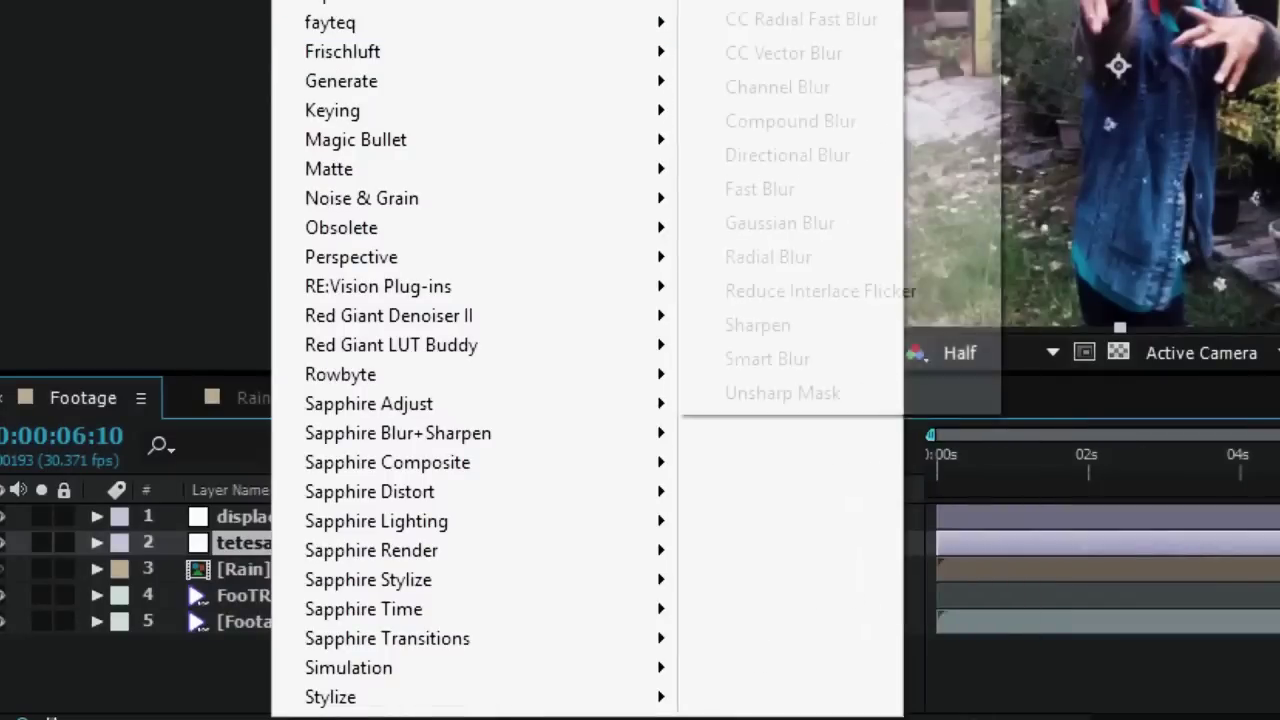
{"action": "mouse_move", "coordinate": [348, 667]}
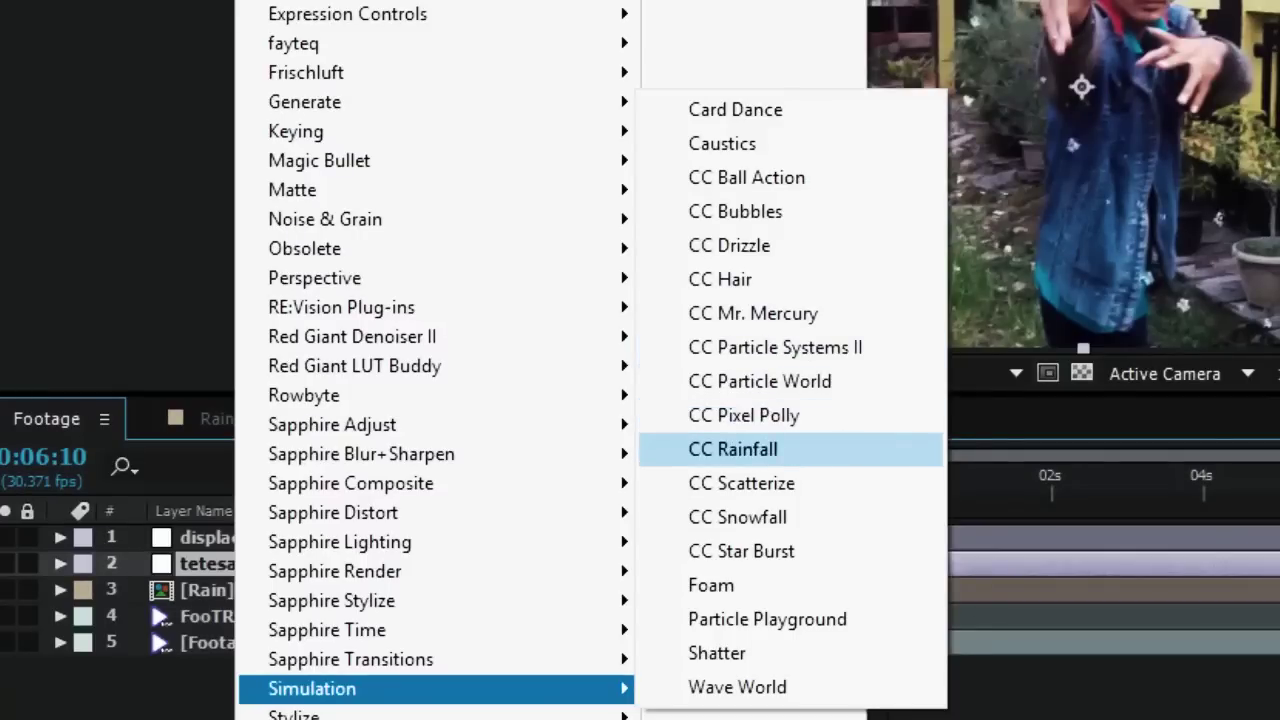
{"action": "left_click", "coordinate": [733, 449]}
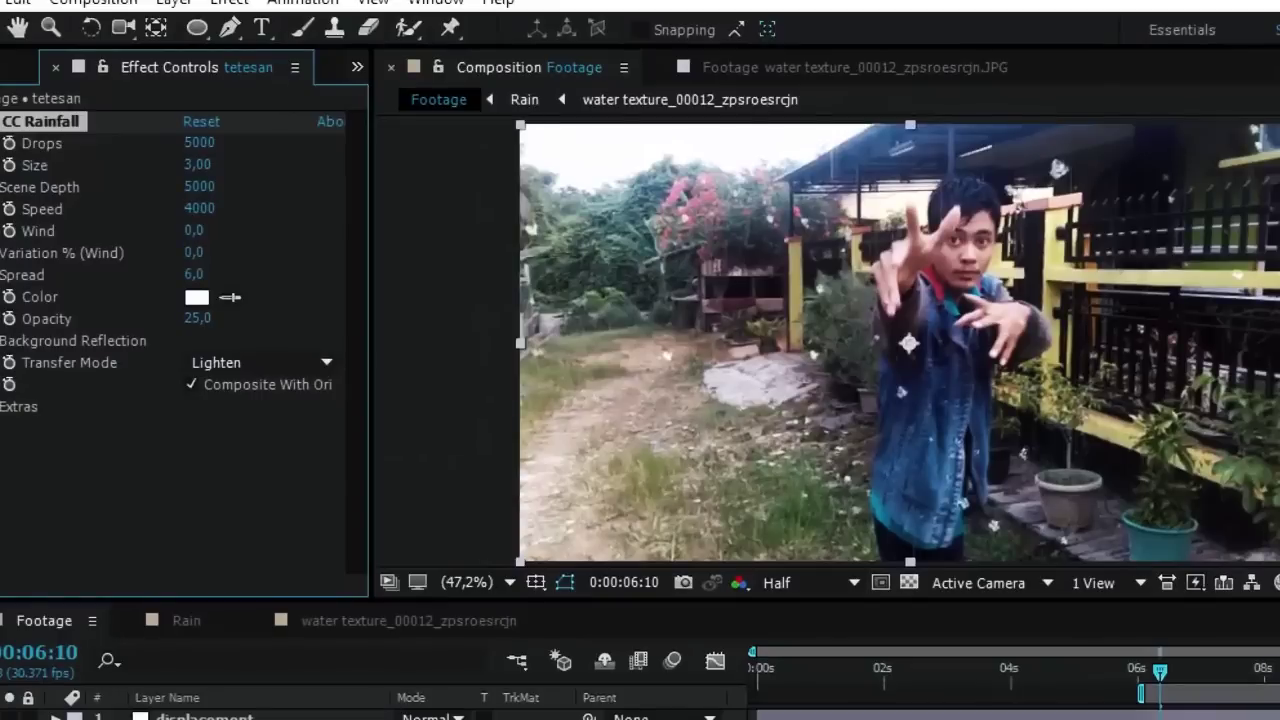
{"action": "left_click", "coordinate": [200, 187]}
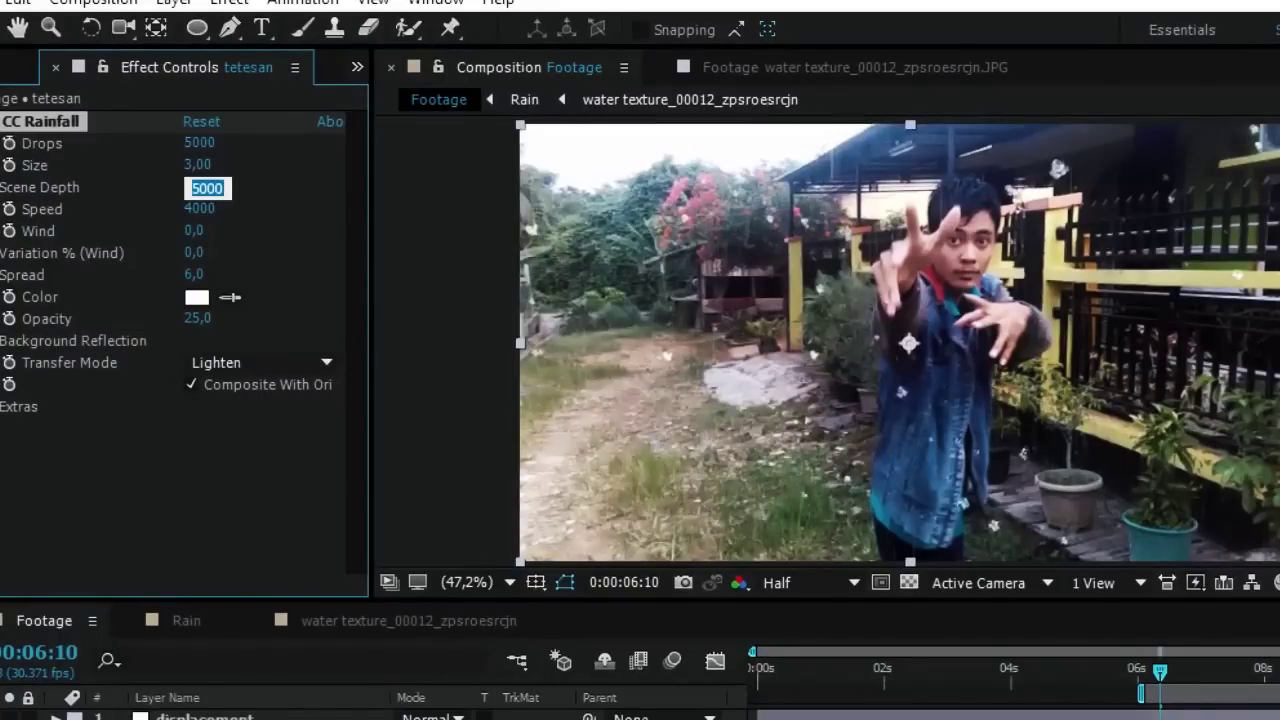
{"action": "type", "text": "10000"}
{"action": "key", "text": "Return"}
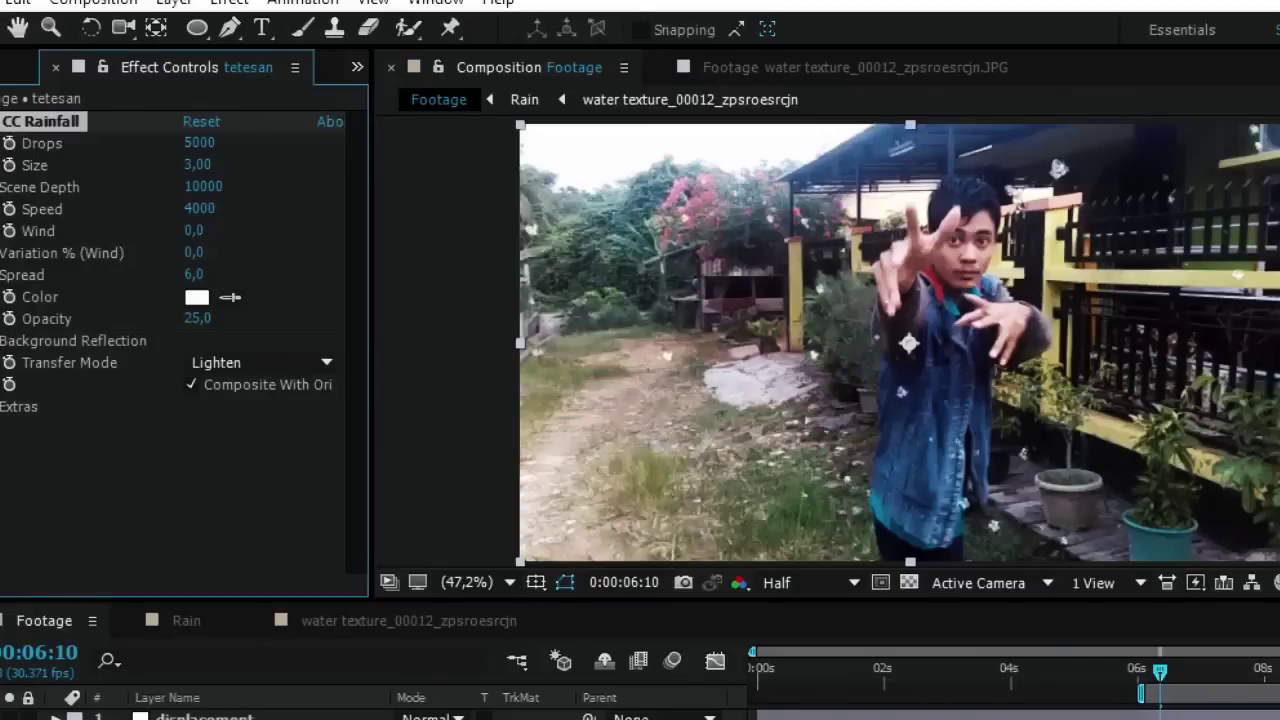
Step: Set CC Rainfall's Variation % (Wind) to 100 and its Spread to 9
{"action": "left_click_drag", "start_coordinate": [194, 253], "coordinate": [238, 253]}
{"action": "left_click", "coordinate": [197, 253]}
{"action": "type", "text": "100"}
{"action": "key", "text": "Return"}
{"action": "left_click", "coordinate": [194, 274]}
{"action": "type", "text": "9"}
{"action": "key", "text": "Return"}
Step: Set CC Rainfall's Size to 2 and its Drops to 7500 on the tetesan layer
{"action": "left_click", "coordinate": [197, 165]}
{"action": "type", "text": "2"}
{"action": "key", "text": "Return"}
{"action": "left_click", "coordinate": [199, 143]}
{"action": "type", "text": "7500"}
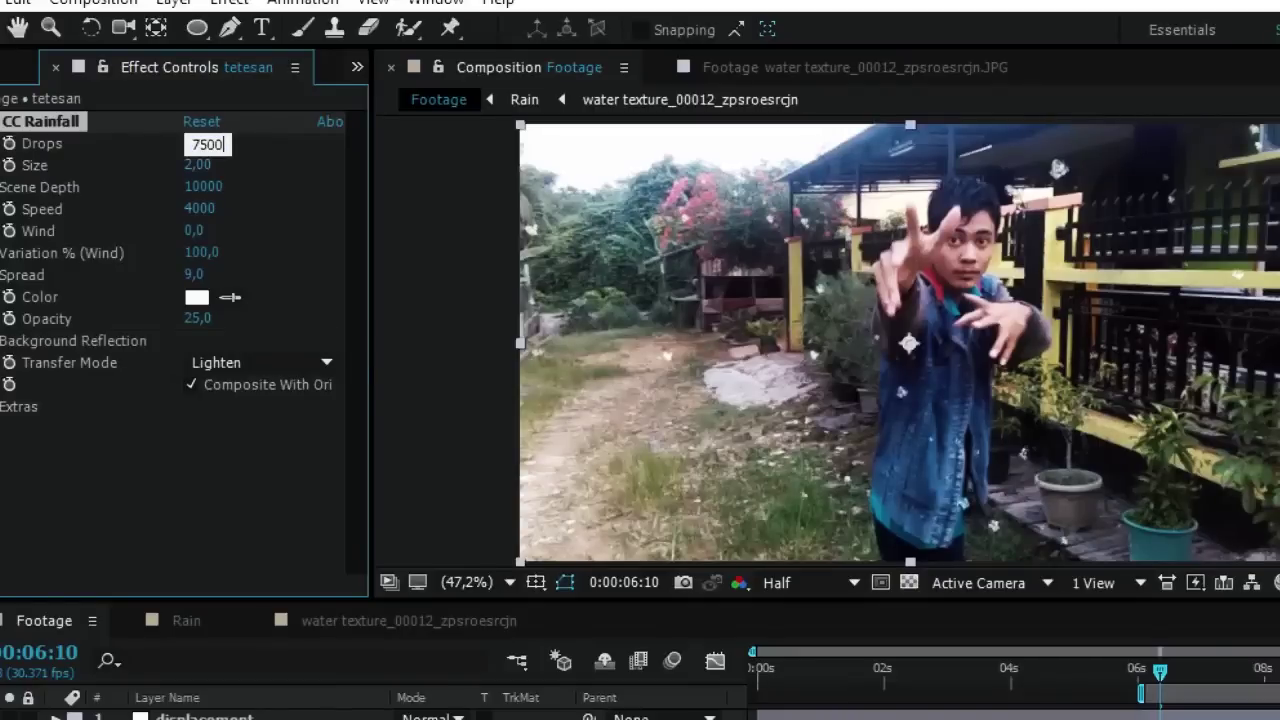
{"action": "key", "text": "Return"}
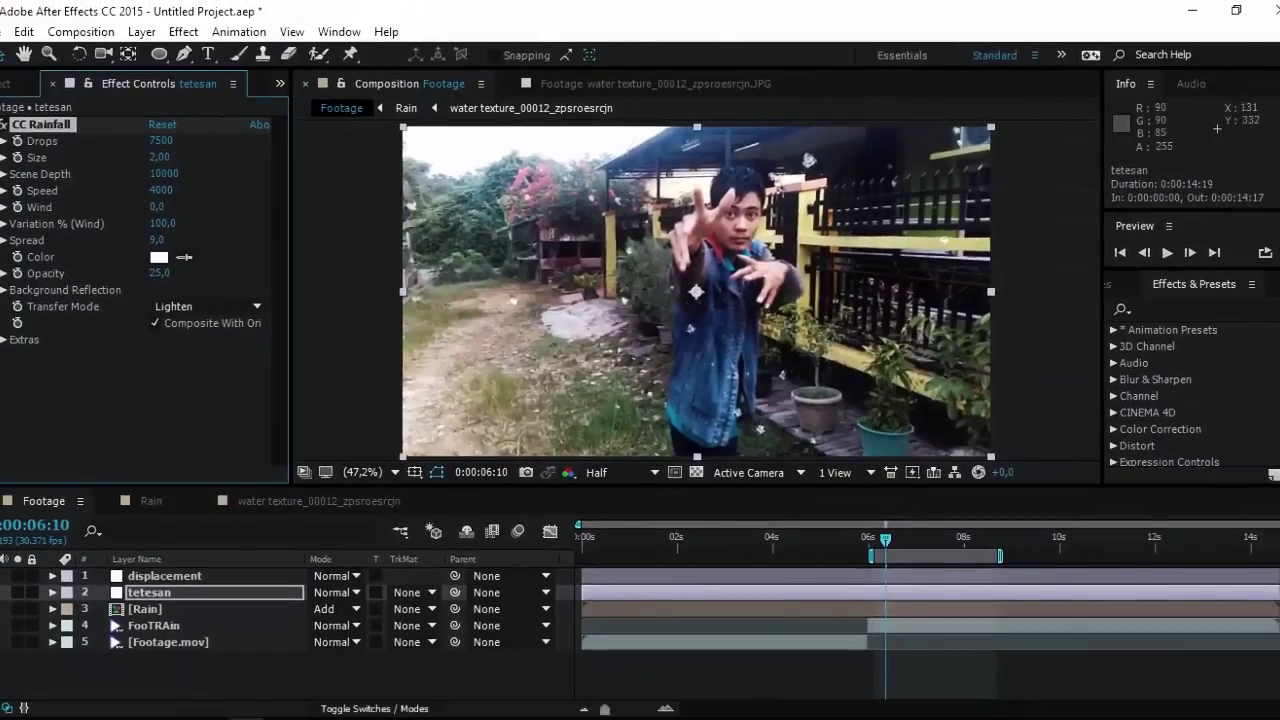
Step: Trim the end of the tetesan layer so its out point is at 0:00:06:07
{"action": "left_click", "coordinate": [1136, 669]}
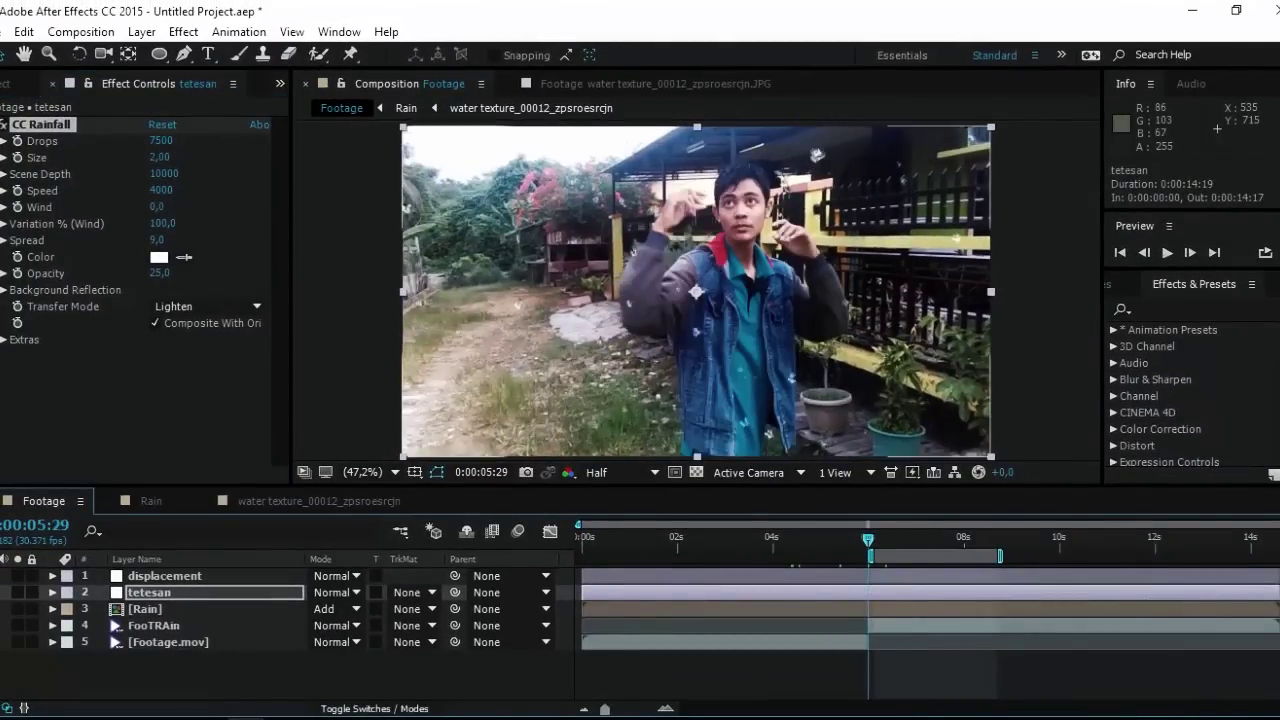
{"action": "left_click_drag", "start_coordinate": [1279, 592], "coordinate": [894, 592]}
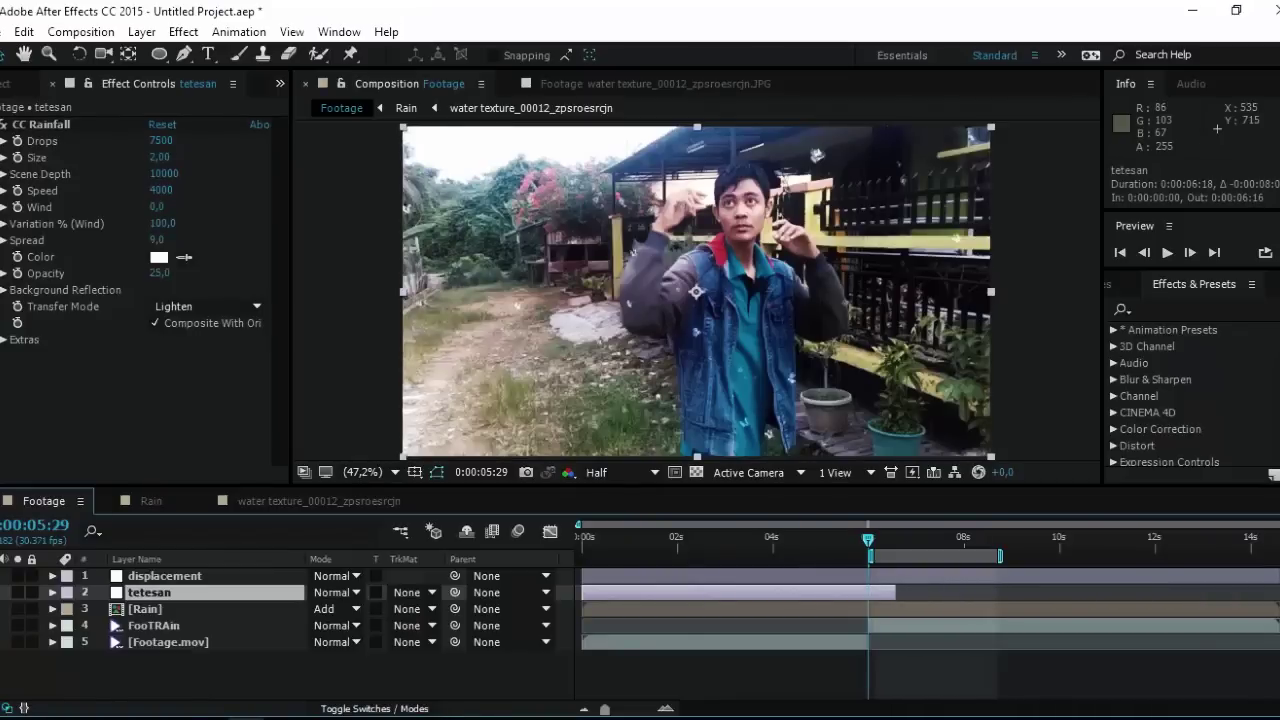
{"action": "key", "text": "space"}
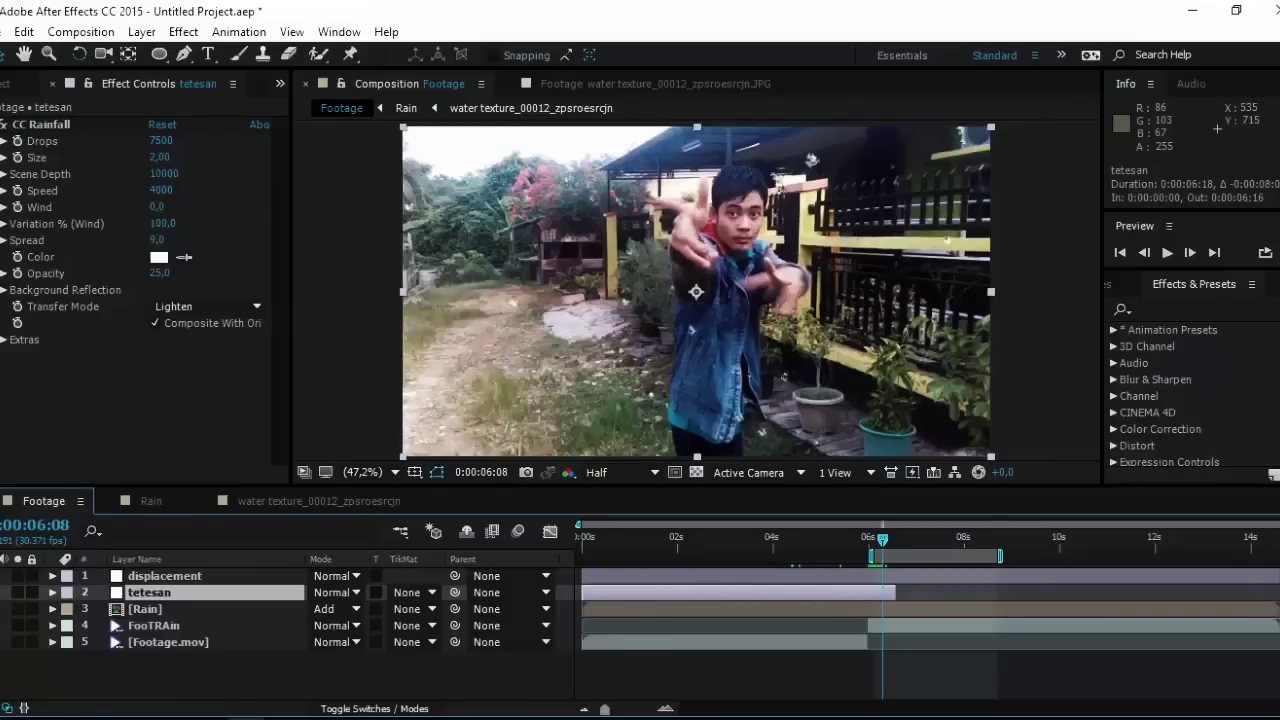
{"action": "left_click_drag", "start_coordinate": [604, 708], "coordinate": [624, 708]}
{"action": "left_click_drag", "start_coordinate": [956, 592], "coordinate": [931, 592]}
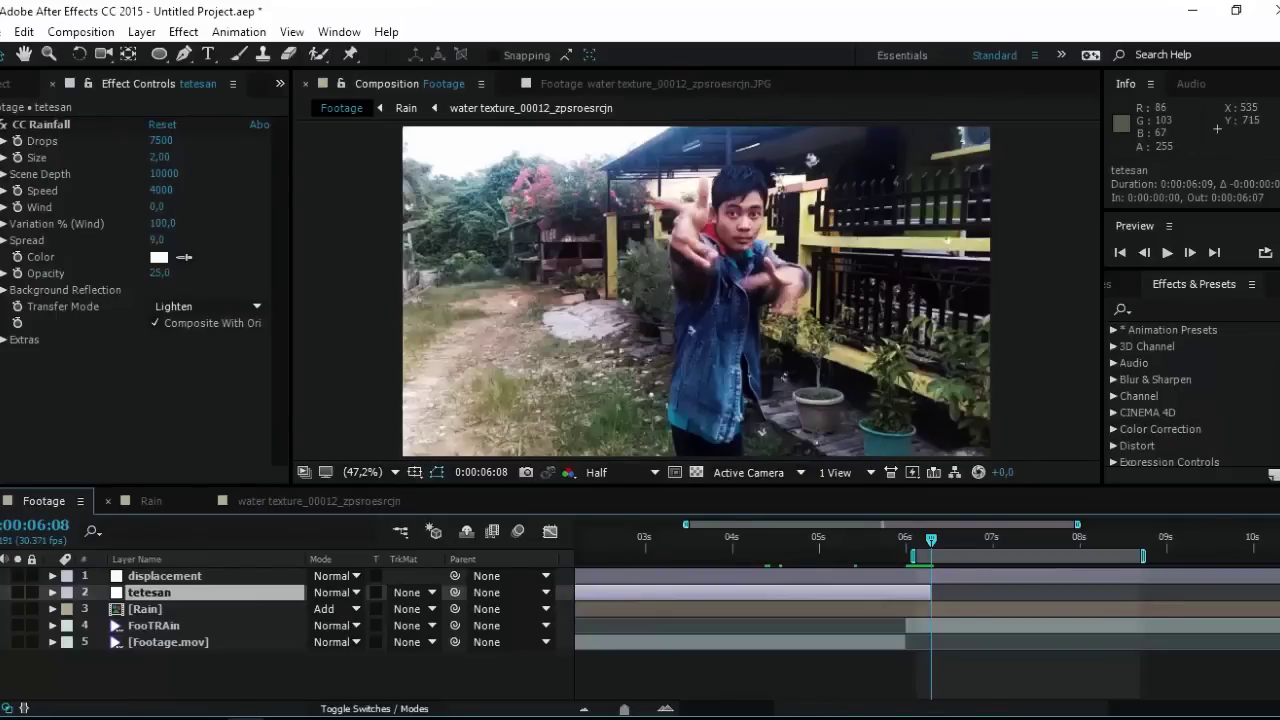
Step: In the Rain composition, keyframe the Hujan layer's Form Center XY at 0:00:06:08 and reveal the animated property
{"action": "left_click", "coordinate": [151, 501]}
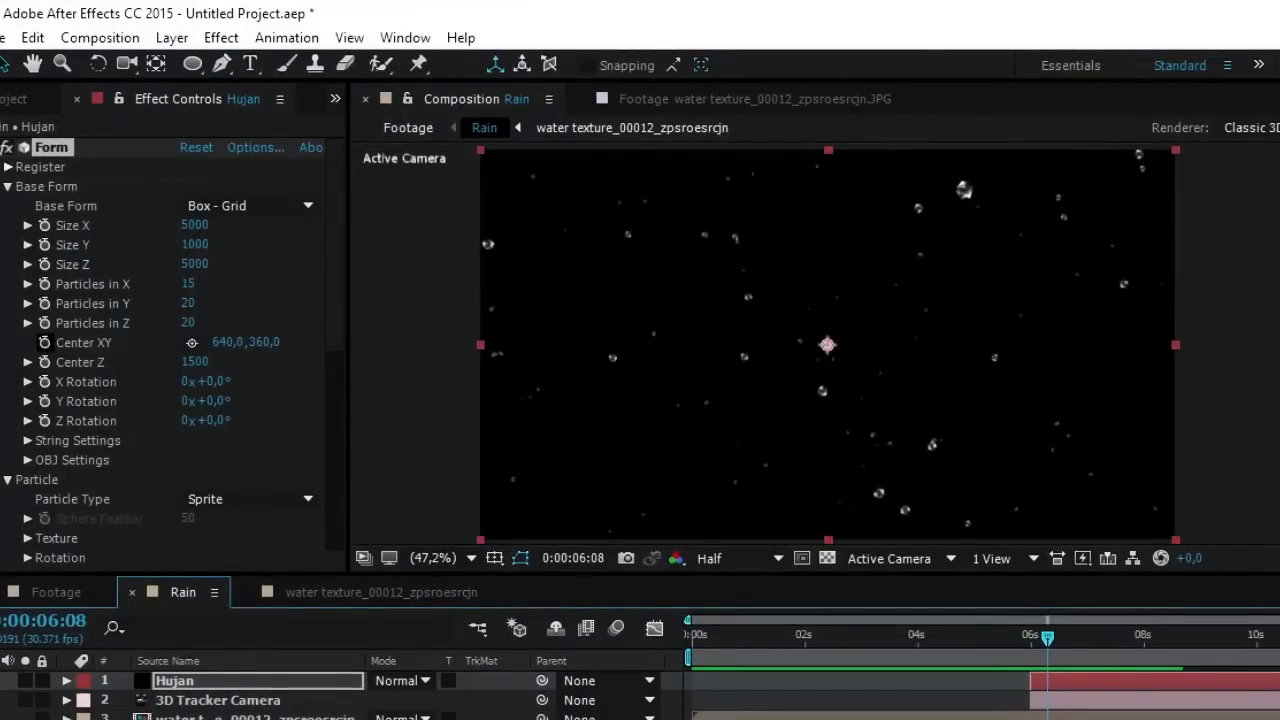
{"action": "left_click", "coordinate": [44, 343]}
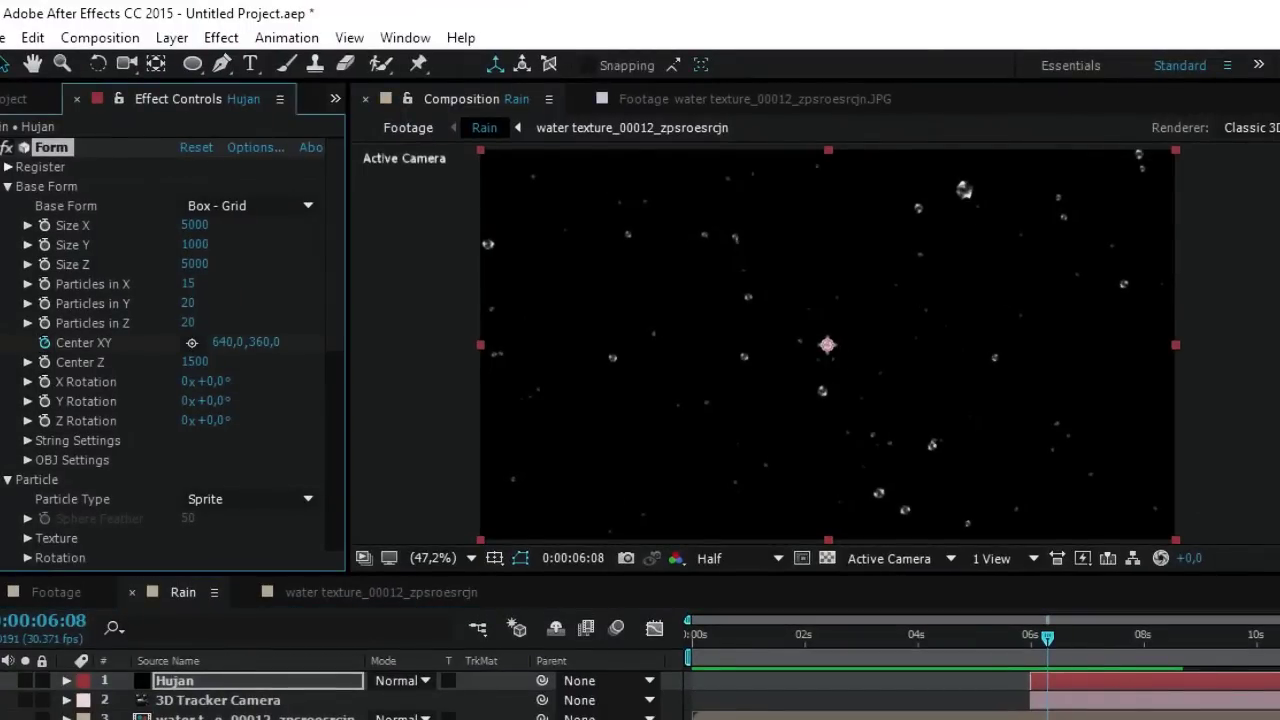
{"action": "key", "text": "u"}
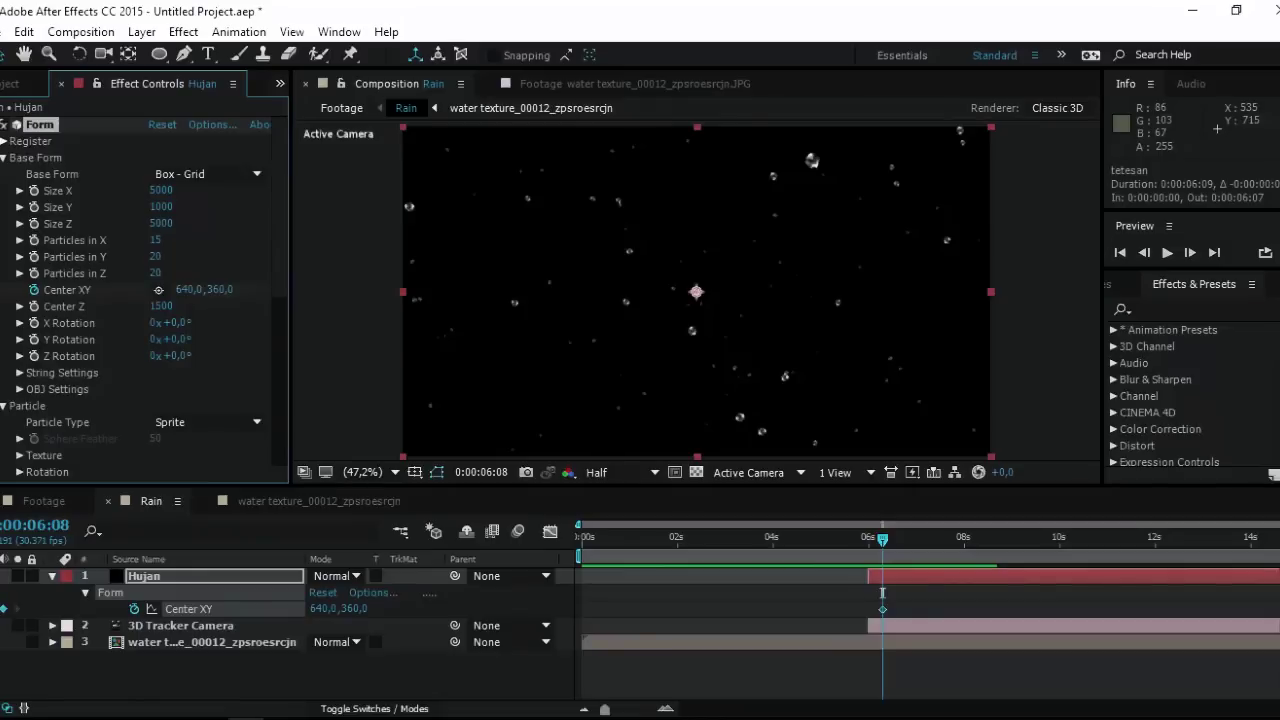
Step: At 0:00:05:29, add a Center XY keyframe with the Y value set to -50
{"action": "key", "text": "Page_Up"}
{"action": "key", "text": "Page_Up"}
{"action": "key", "text": "Page_Up"}
{"action": "key", "text": "Page_Up"}
{"action": "key", "text": "Page_Up"}
{"action": "key", "text": "Page_Up"}
{"action": "key", "text": "Page_Up"}
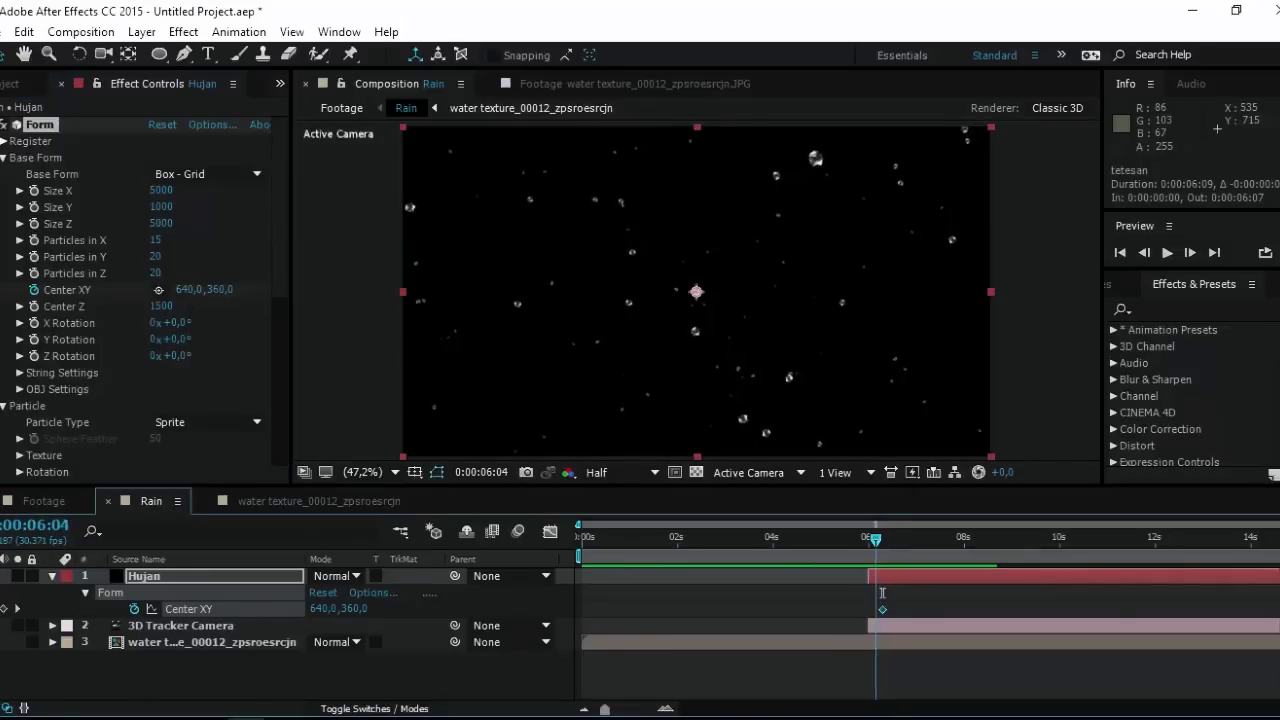
{"action": "key", "text": "Page_Up"}
{"action": "key", "text": "Page_Up"}
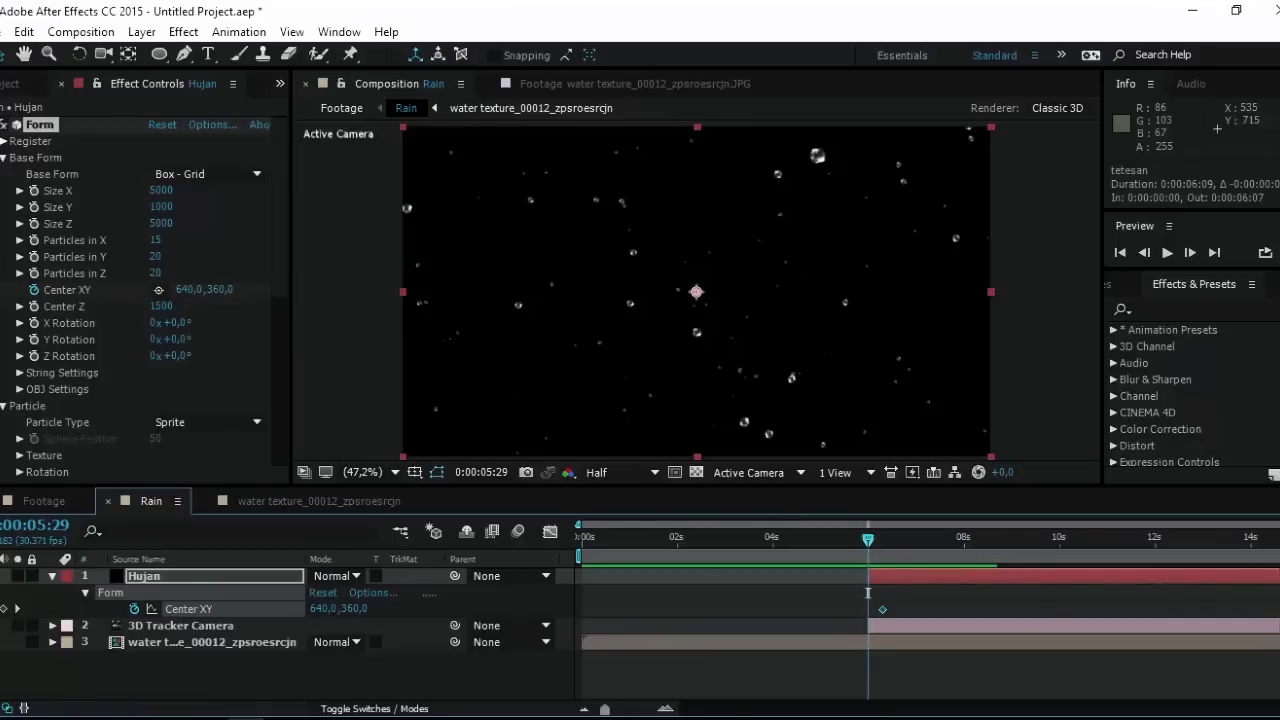
{"action": "left_click", "coordinate": [355, 608]}
{"action": "type", "text": "-50"}
{"action": "key", "text": "Return"}
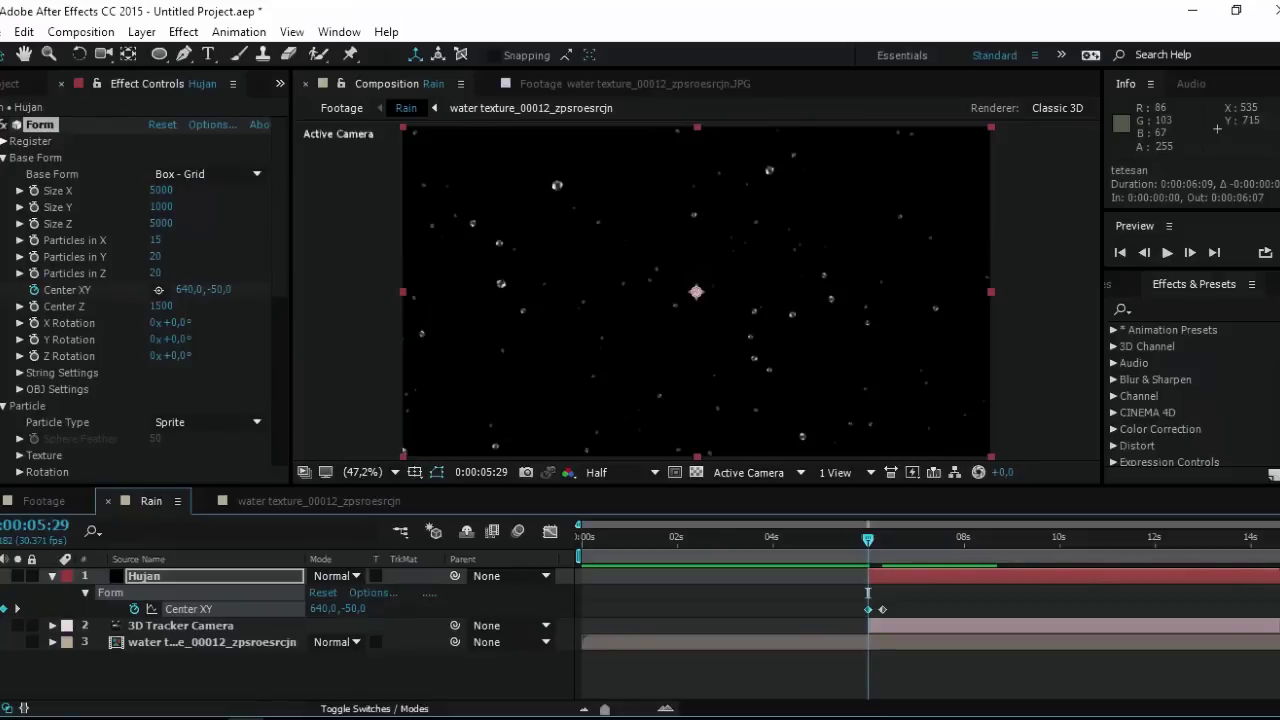
Step: Step through the frames from 0:00:05:29 to about 0:00:06:10 to check the raindrops' falling motion
{"action": "key", "text": "Page_Down"}
{"action": "key", "text": "Page_Down"}
{"action": "key", "text": "Page_Down"}
{"action": "key", "text": "Page_Down"}
{"action": "key", "text": "Page_Down"}
{"action": "key", "text": "Page_Down"}
{"action": "key", "text": "Page_Down"}
{"action": "key", "text": "Page_Down"}
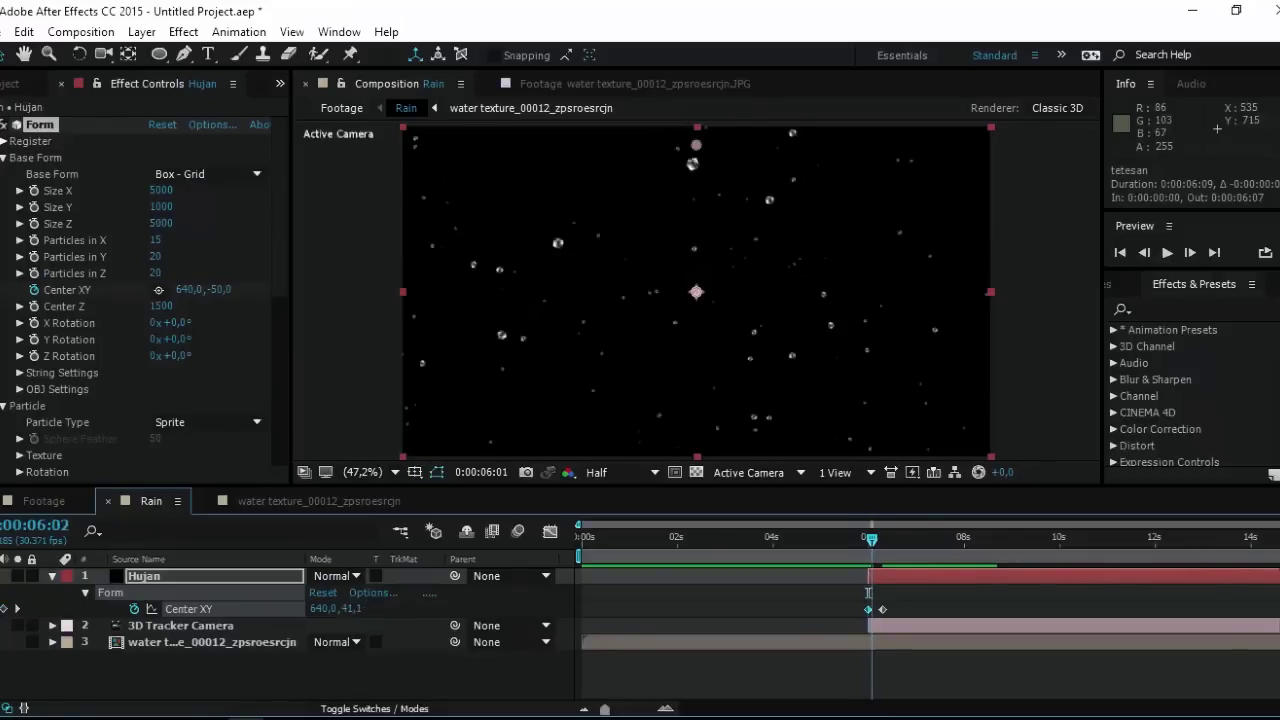
{"action": "key", "text": "Page_Down"}
{"action": "key", "text": "Page_Down"}
{"action": "key", "text": "Page_Down"}
{"action": "key", "text": "Page_Down"}
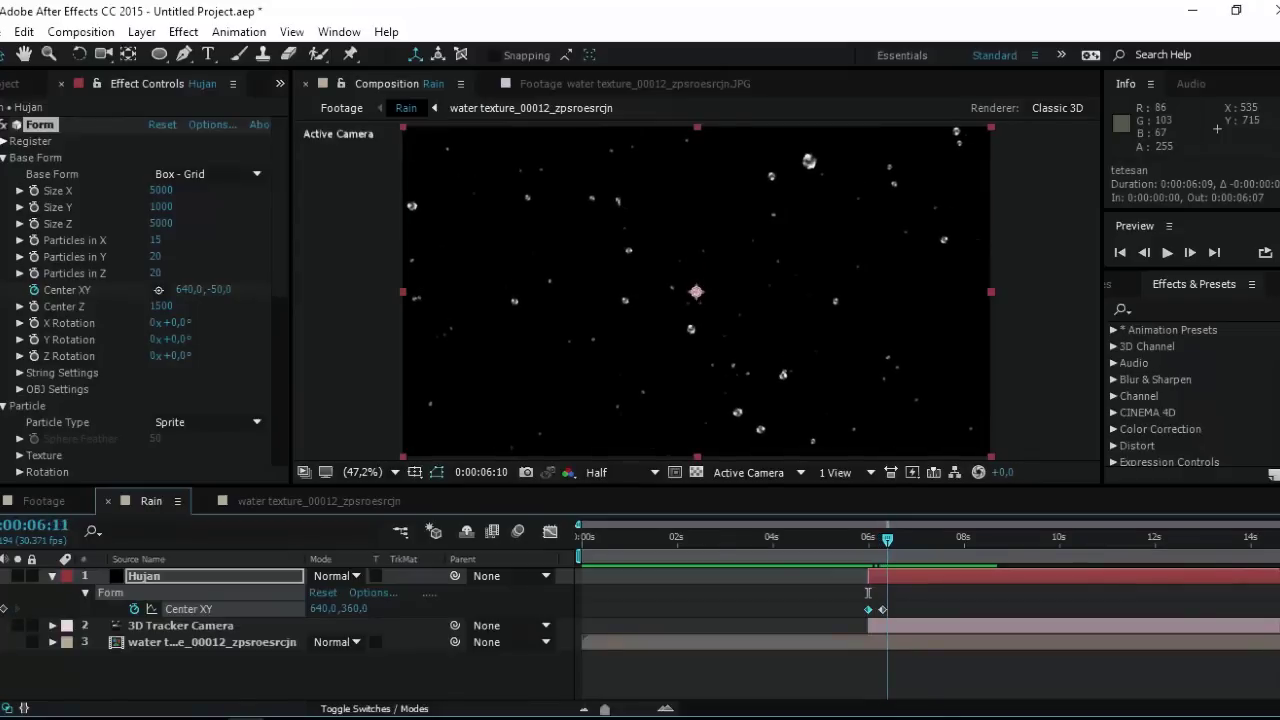
{"action": "key", "text": "Page_Up"}
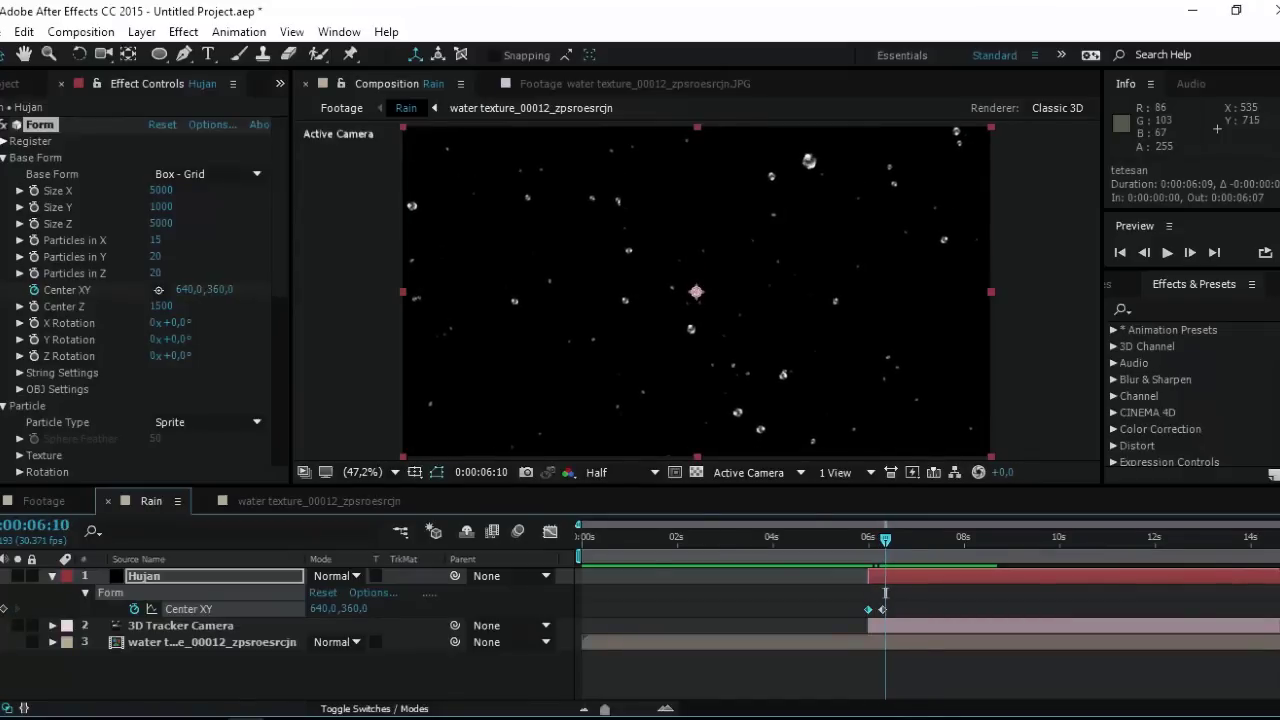
Step: Move the first Center XY keyframe to 0:00:05:27 and check the motion frame by frame up to 0:00:06:04
{"action": "left_click_drag", "start_coordinate": [868, 609], "coordinate": [860, 593]}
{"action": "key", "text": "Page_Down"}
{"action": "key", "text": "Page_Down"}
{"action": "key", "text": "Page_Down"}
{"action": "key", "text": "Page_Down"}
{"action": "key", "text": "Page_Down"}
{"action": "key", "text": "Page_Down"}
{"action": "key", "text": "Page_Down"}
{"action": "key", "text": "Page_Down"}
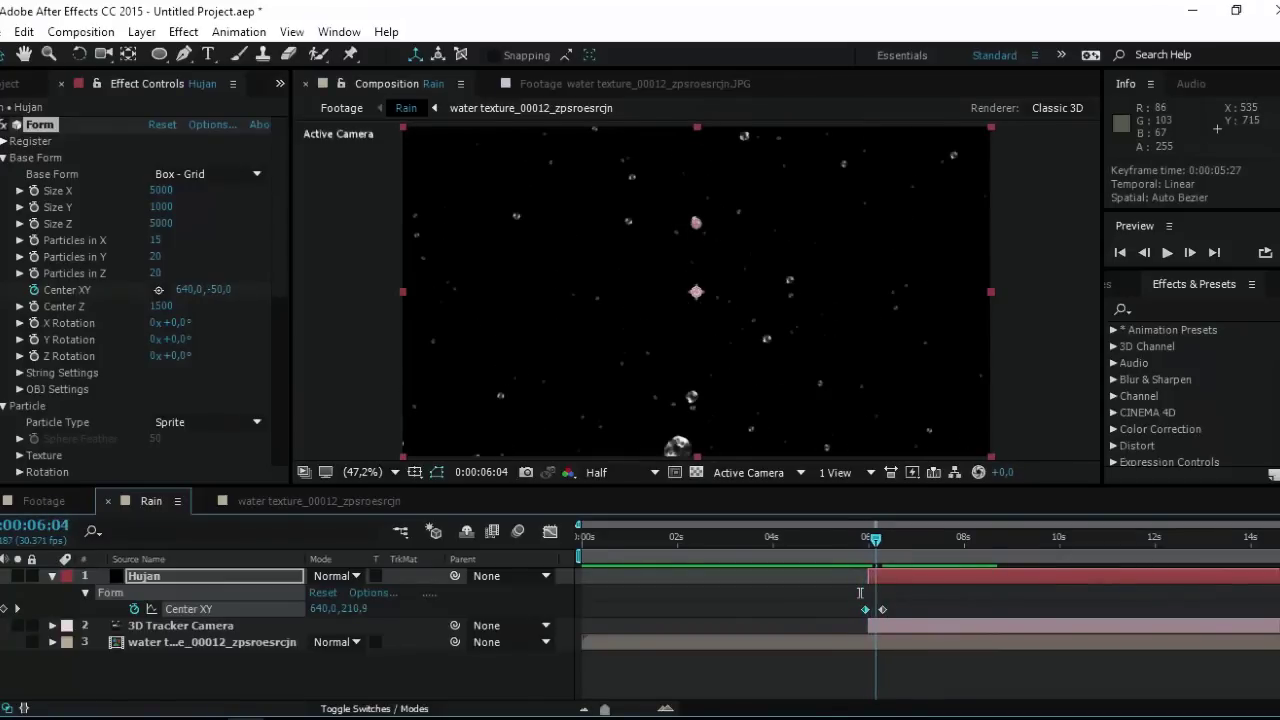
Step: Apply Easy Ease In to the Center XY keyframe at 0:00:06:08 in the Graph Editor
{"action": "left_click", "coordinate": [882, 609]}
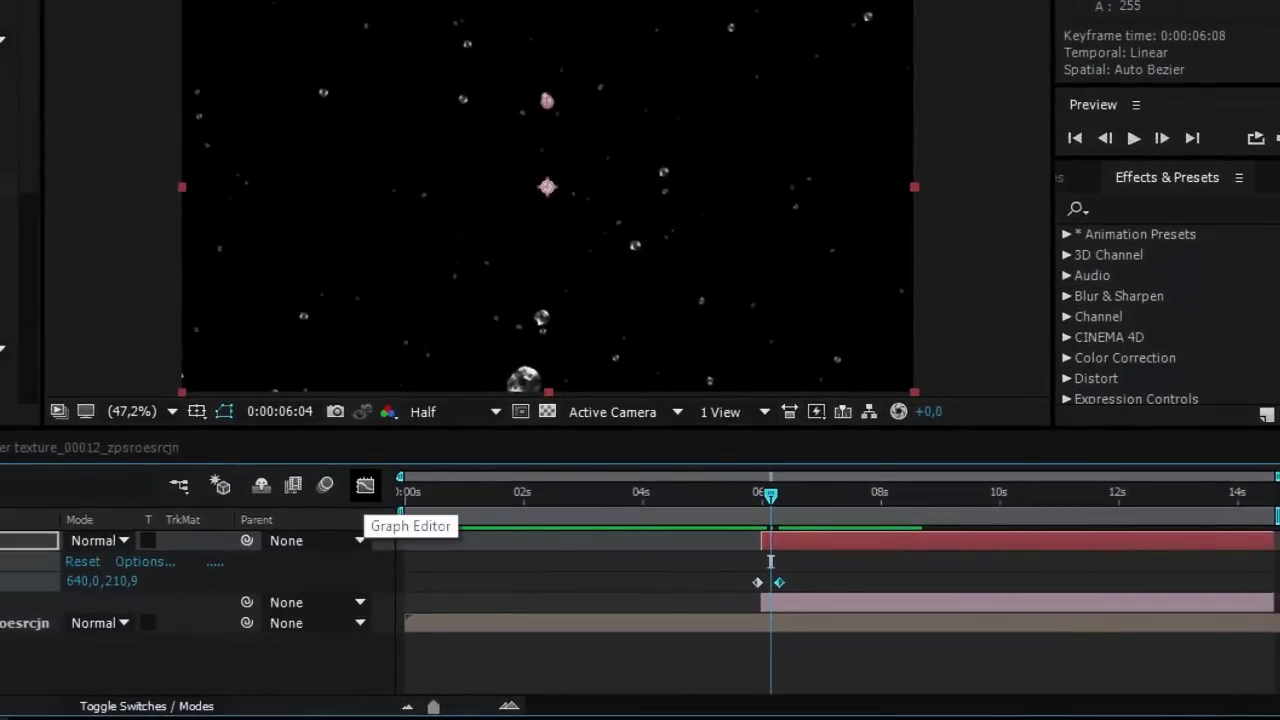
{"action": "left_click", "coordinate": [365, 485]}
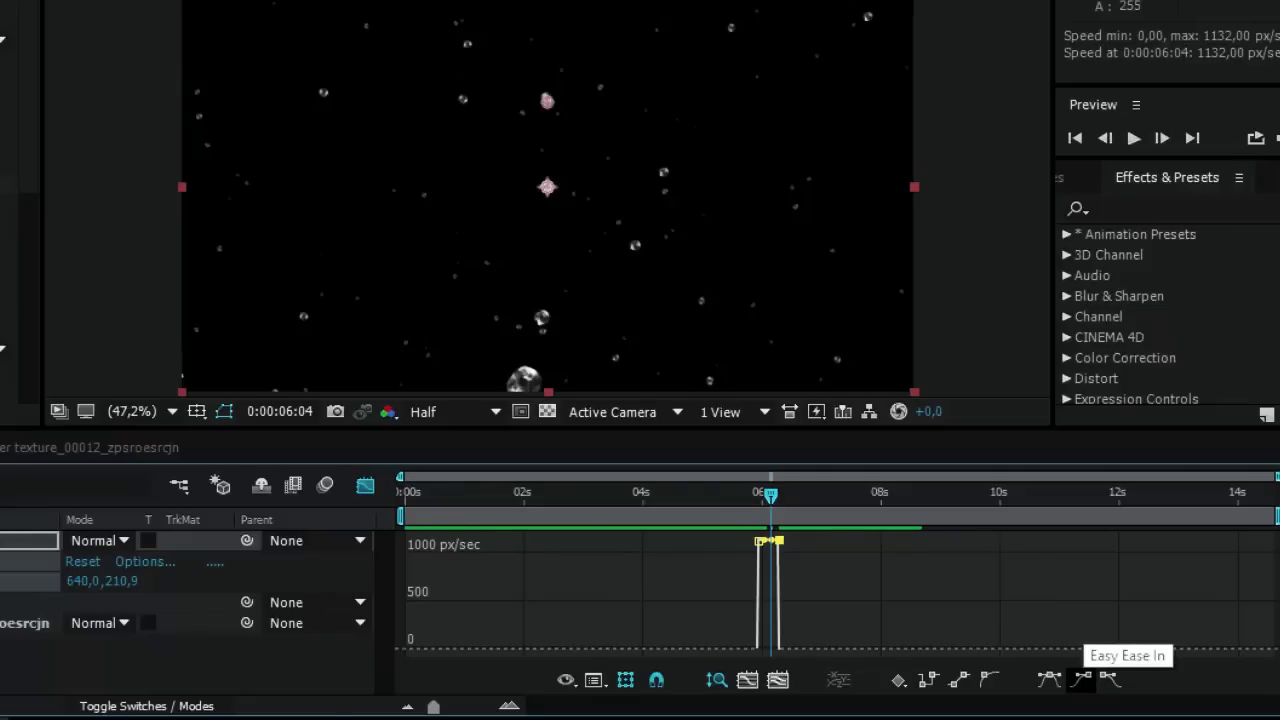
{"action": "left_click", "coordinate": [1082, 678]}
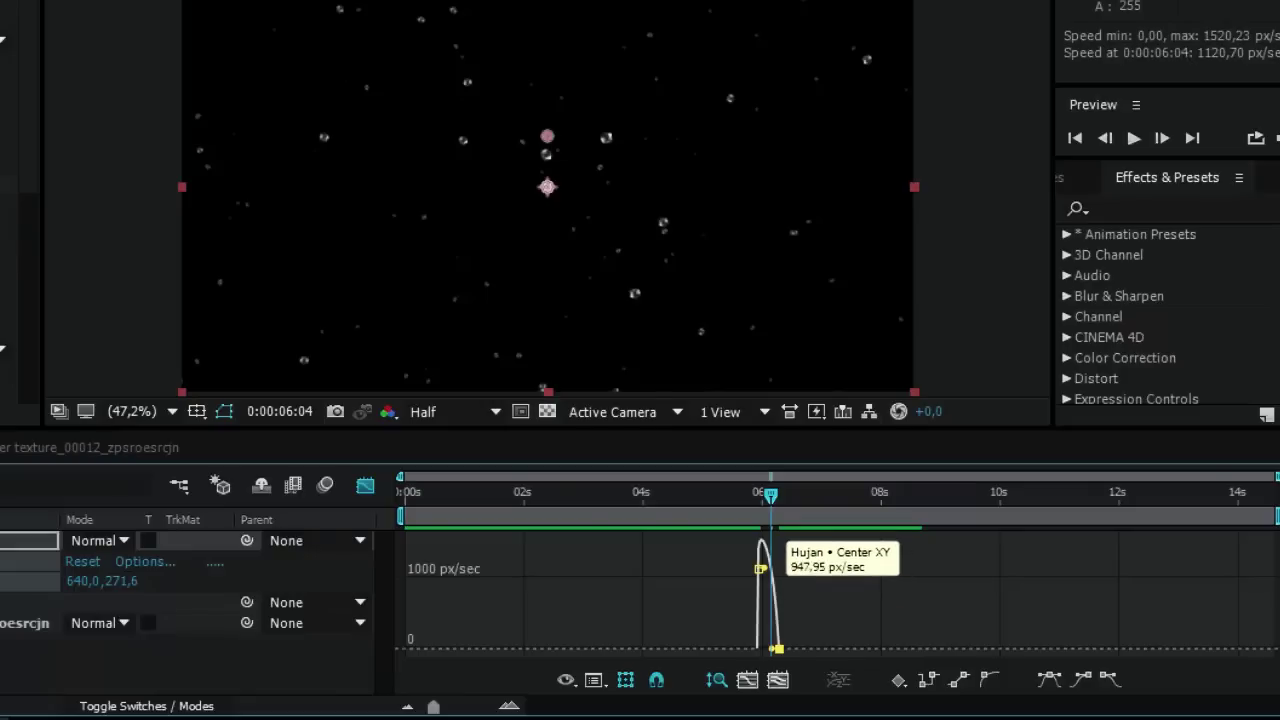
Step: In the speed graph, lengthen the final Center XY keyframe's incoming ease handle so the motion starts fast and slows down
{"action": "right_click", "coordinate": [773, 596]}
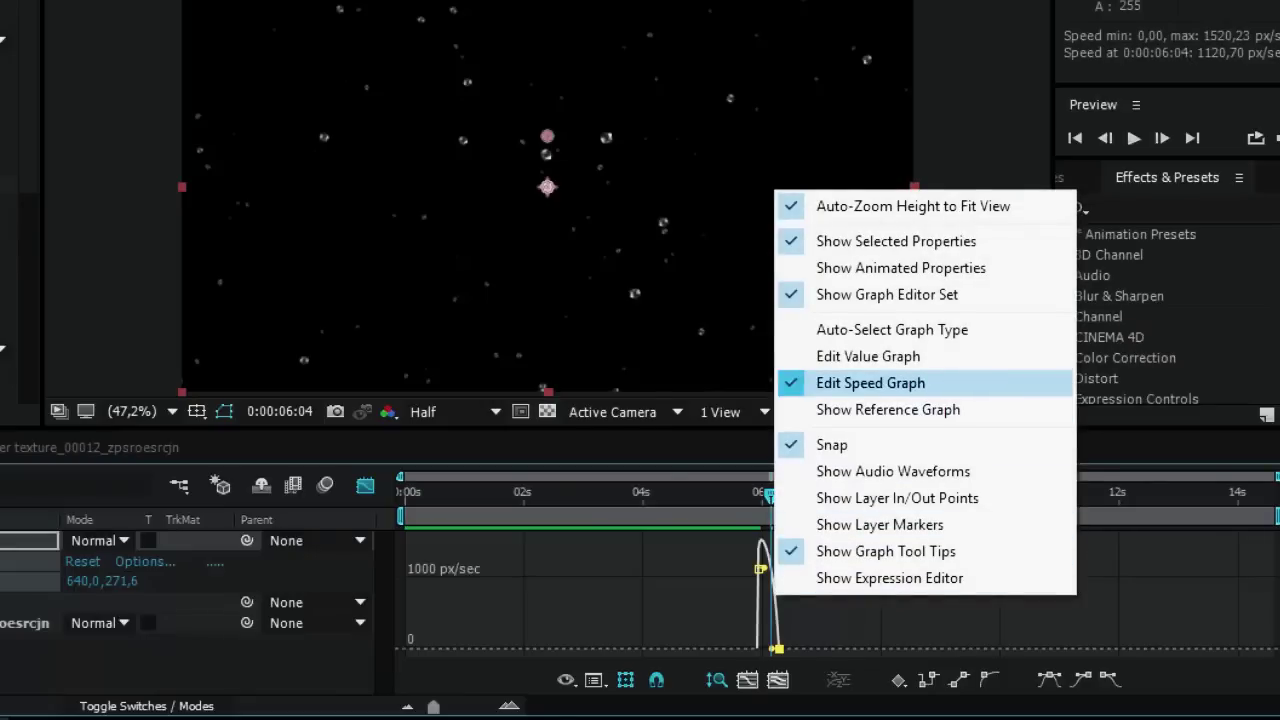
{"action": "left_click", "coordinate": [800, 383]}
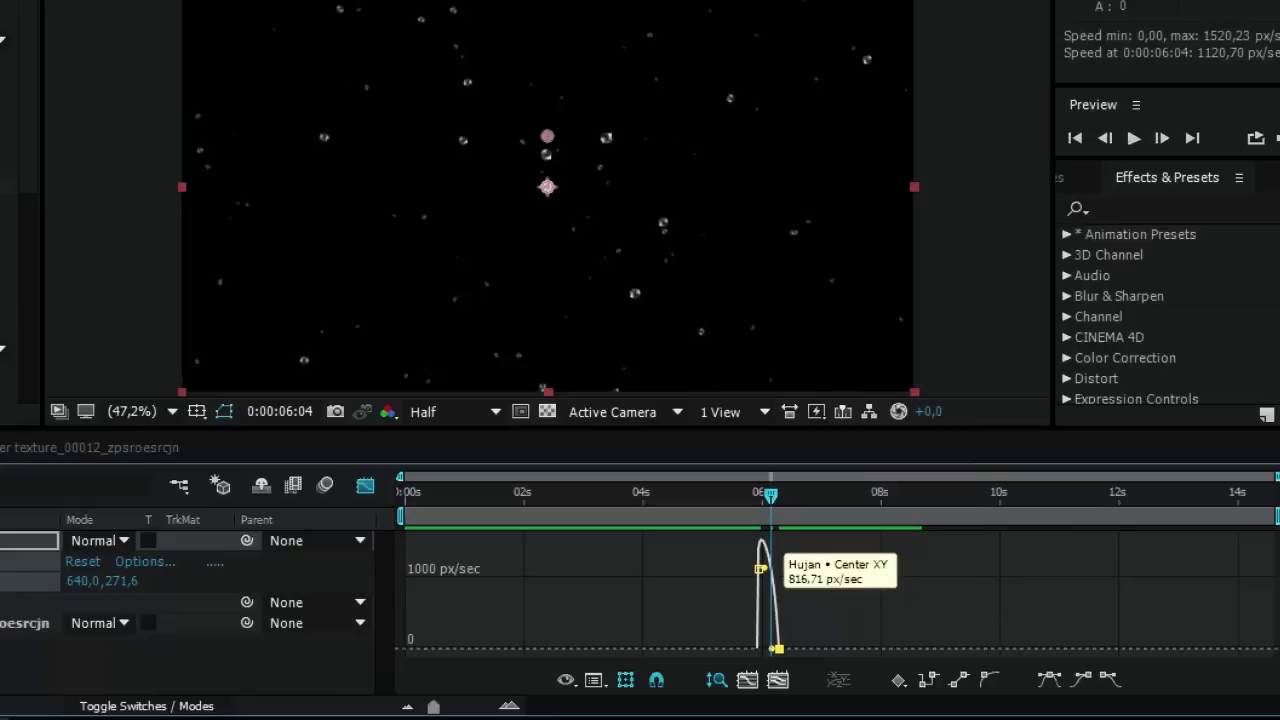
{"action": "right_click", "coordinate": [776, 598]}
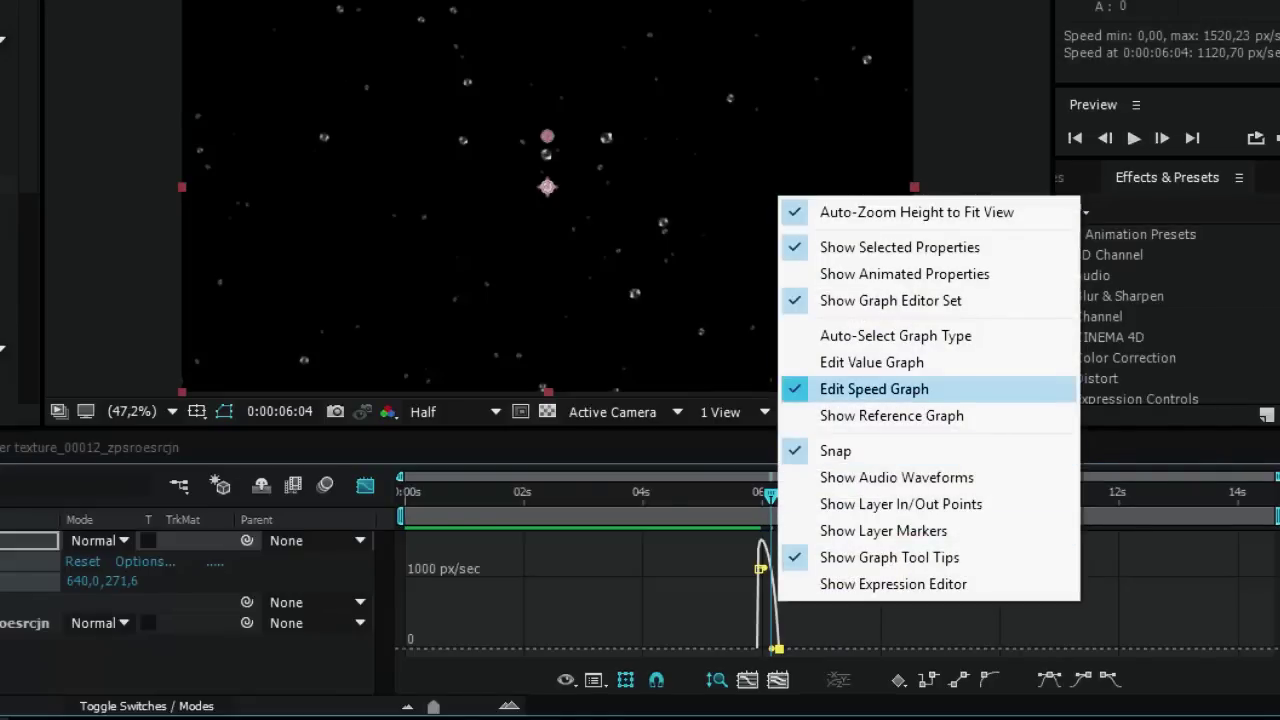
{"action": "left_click", "coordinate": [830, 389]}
{"action": "left_click_drag", "start_coordinate": [433, 706], "coordinate": [471, 706]}
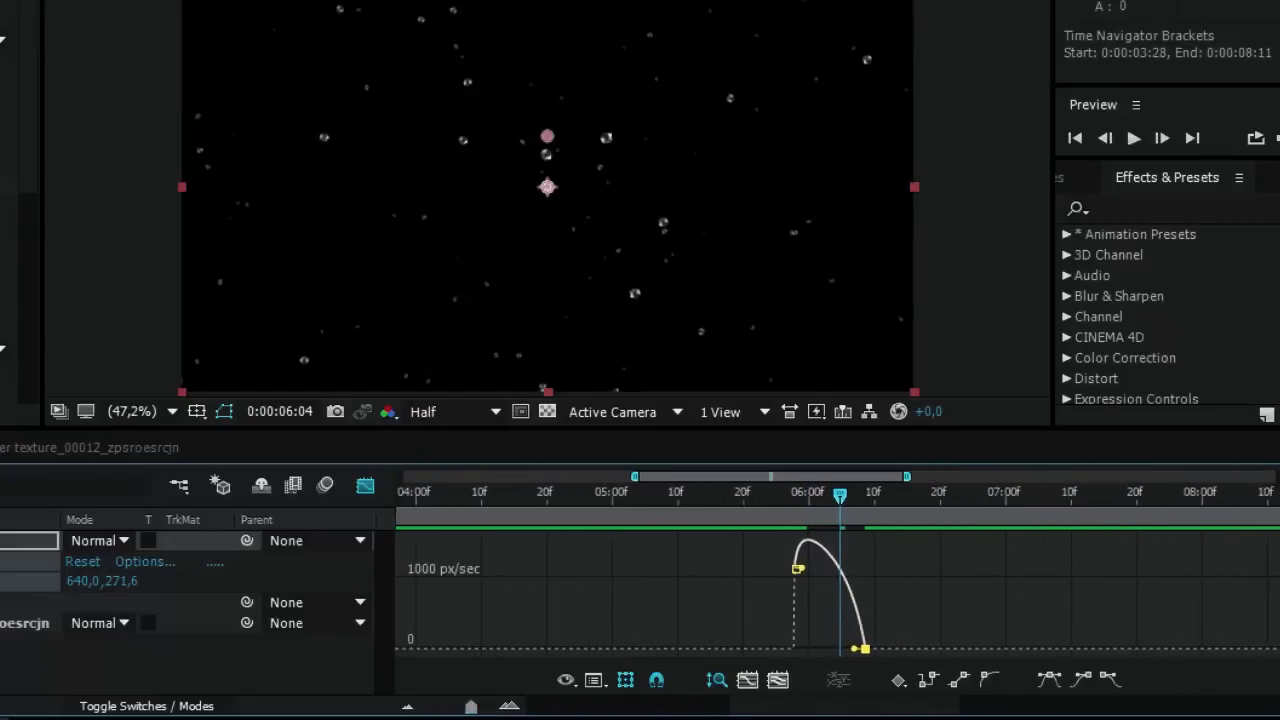
{"action": "left_click_drag", "start_coordinate": [855, 648], "coordinate": [830, 648]}
{"action": "left_click_drag", "start_coordinate": [471, 706], "coordinate": [432, 706]}
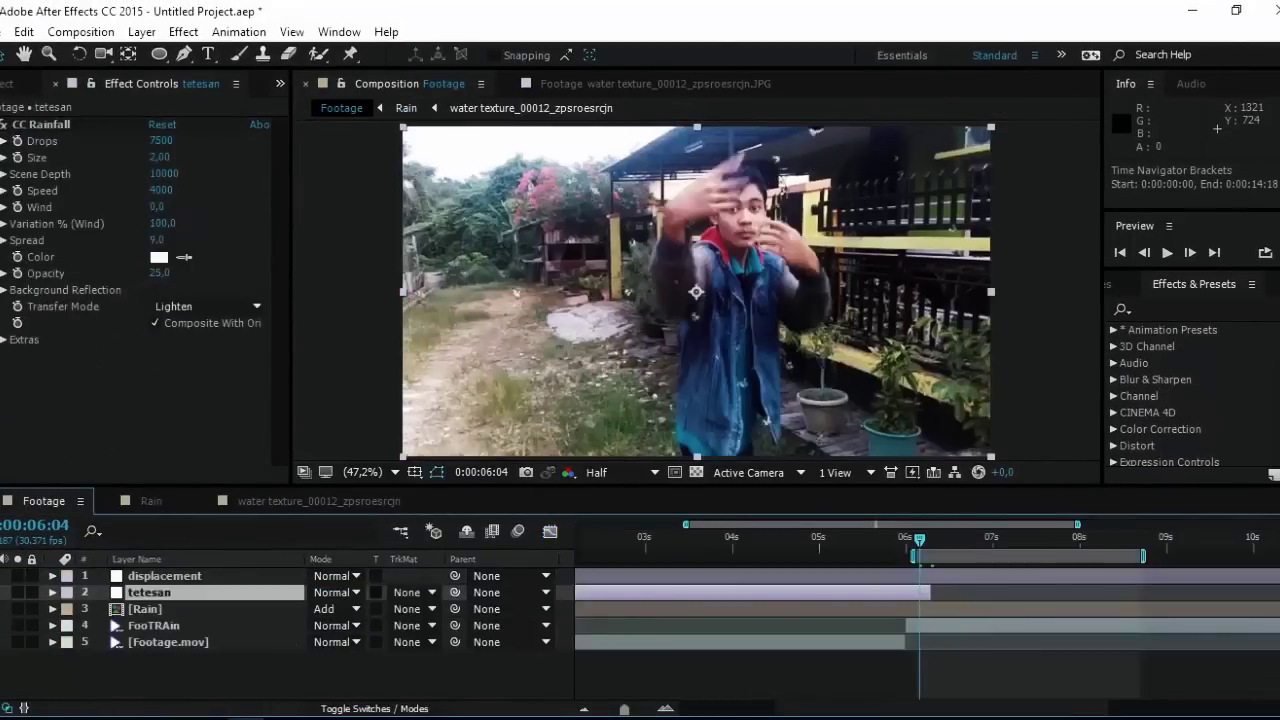
Step: Shift the Footage composition's work area earlier to start just after 5 seconds and preview the rain
{"action": "left_click_drag", "start_coordinate": [1000, 555], "coordinate": [921, 555]}
{"action": "key", "text": "space"}
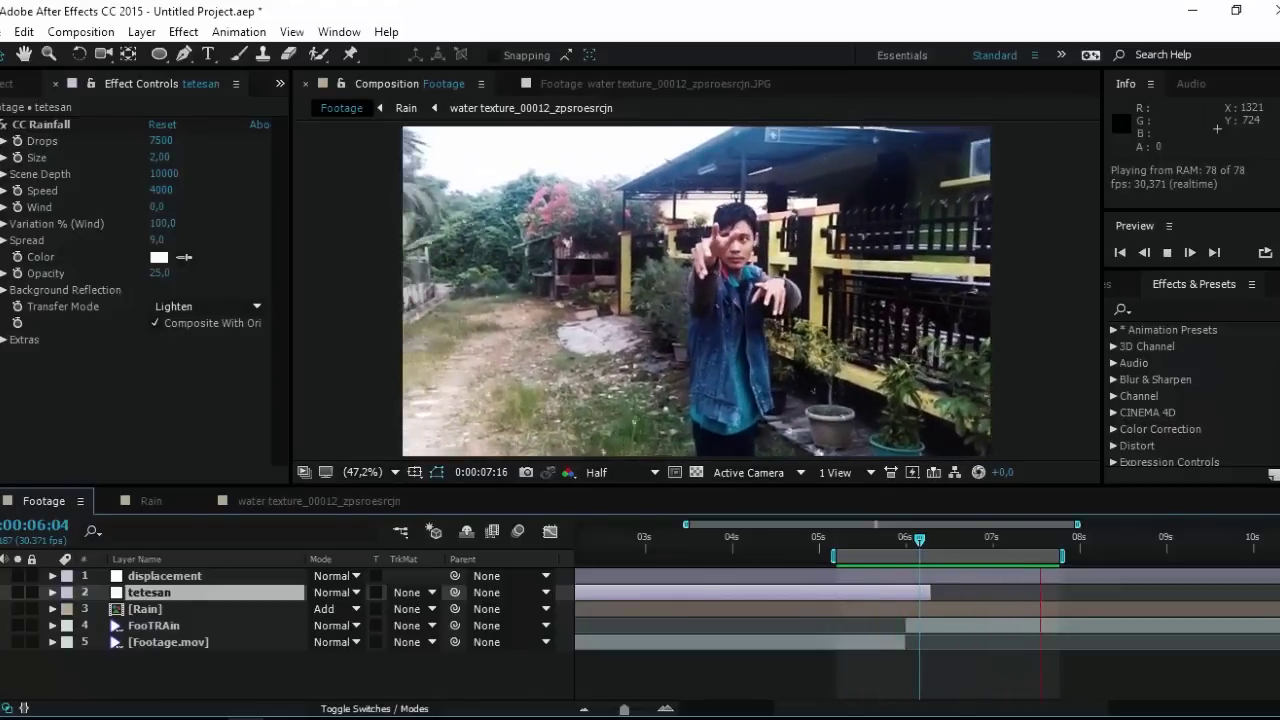
{"action": "key", "text": "space"}
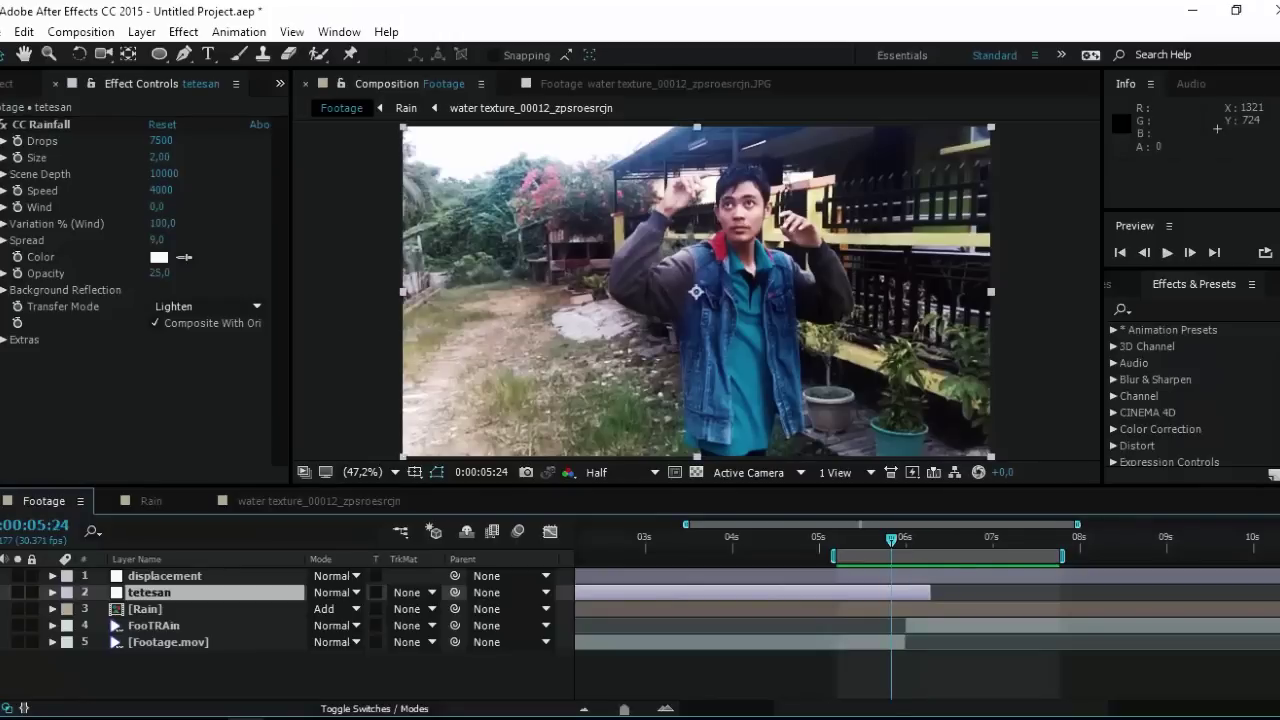
Step: Step through the Footage composition from 0:00:05:24 to about 0:00:06:05 to examine where the rain begins
{"action": "key", "text": "Page_Down"}
{"action": "key", "text": "Page_Down"}
{"action": "key", "text": "Page_Down"}
{"action": "key", "text": "Page_Down"}
{"action": "key", "text": "Page_Down"}
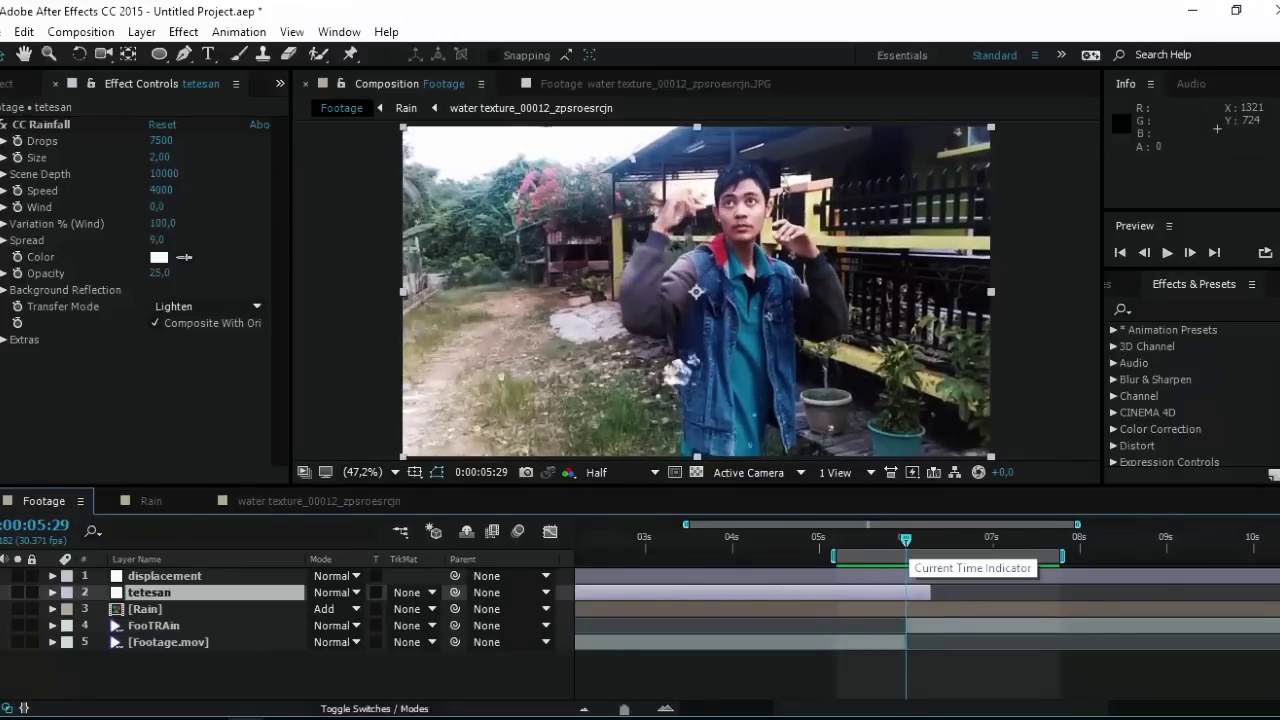
{"action": "key", "text": "Page_Down"}
{"action": "key", "text": "Page_Down"}
{"action": "key", "text": "Page_Down"}
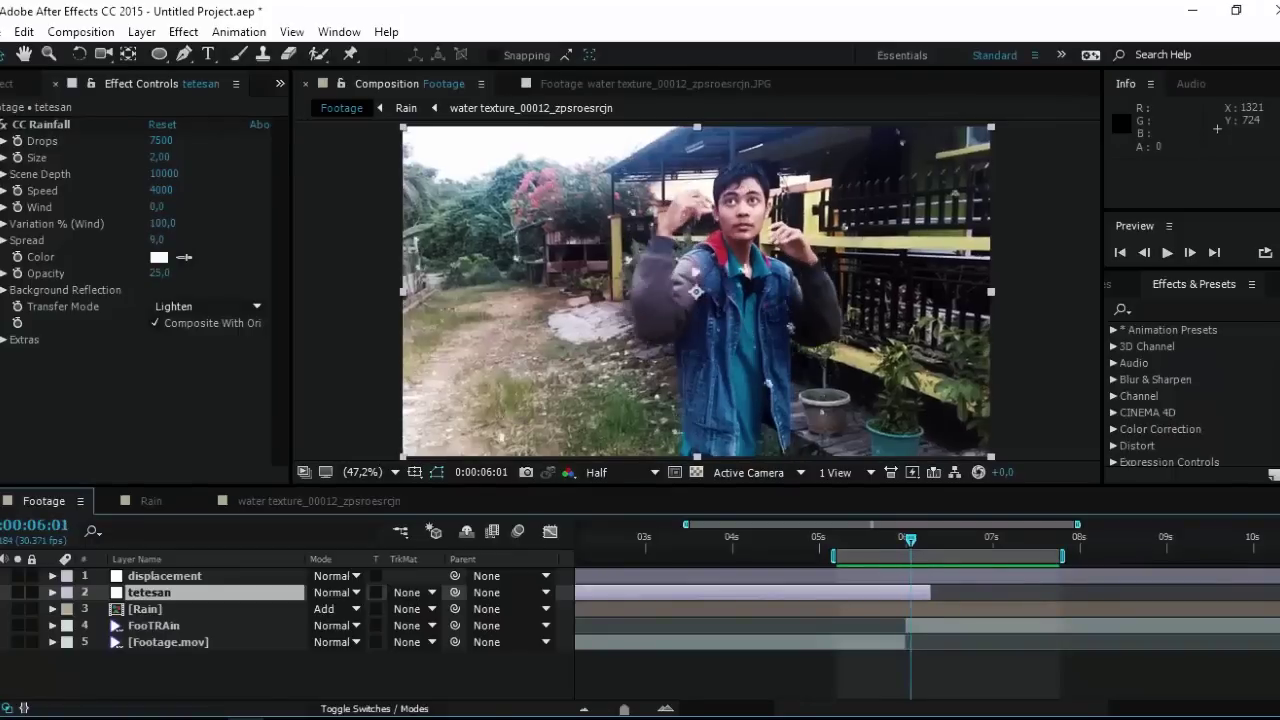
{"action": "key", "text": "Page_Down"}
{"action": "key", "text": "Page_Down"}
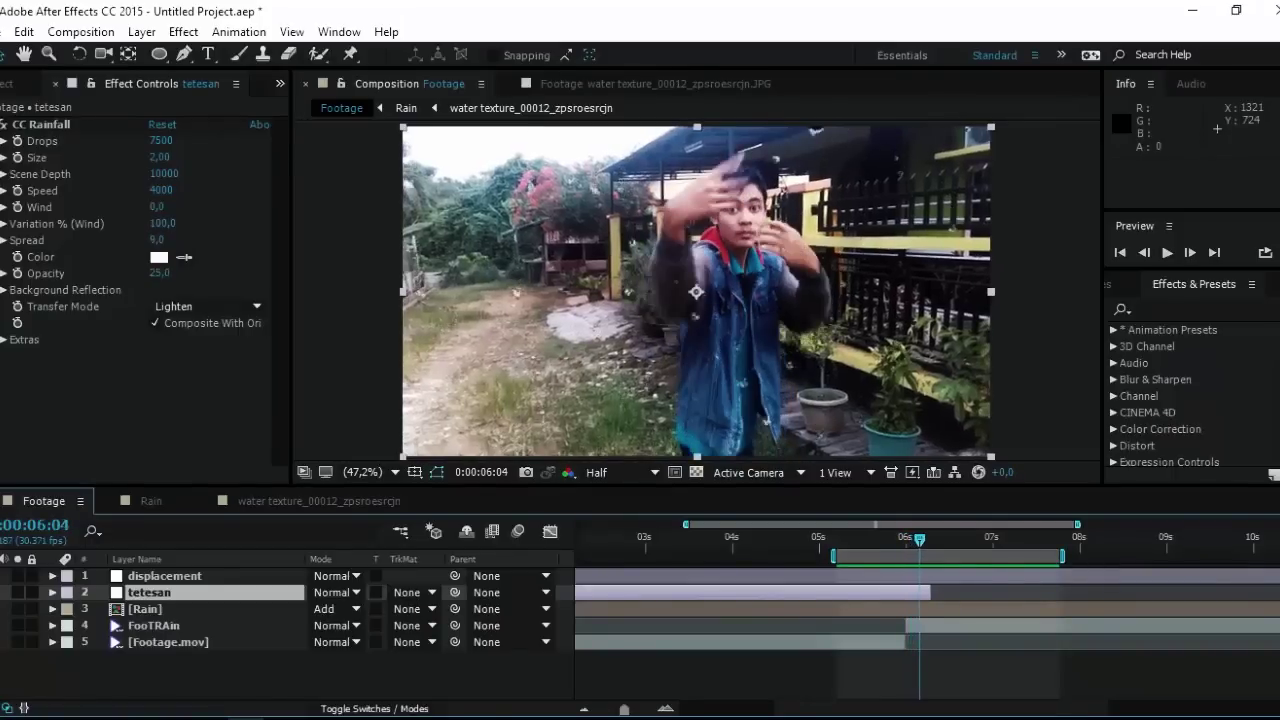
{"action": "key", "text": "Page_Down"}
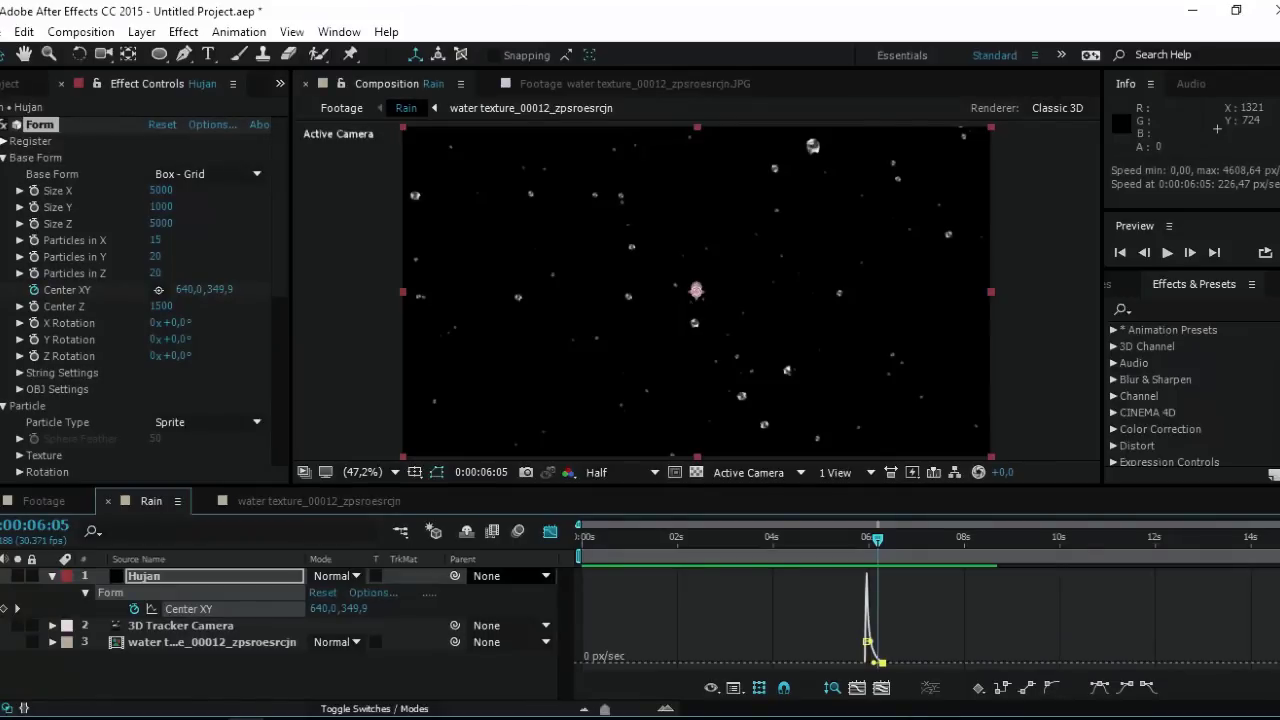
Step: Trim the Hujan layer's in point to 0:00:06:05 and move its first Center XY keyframe to 0:00:06:02
{"action": "left_click", "coordinate": [549, 531]}
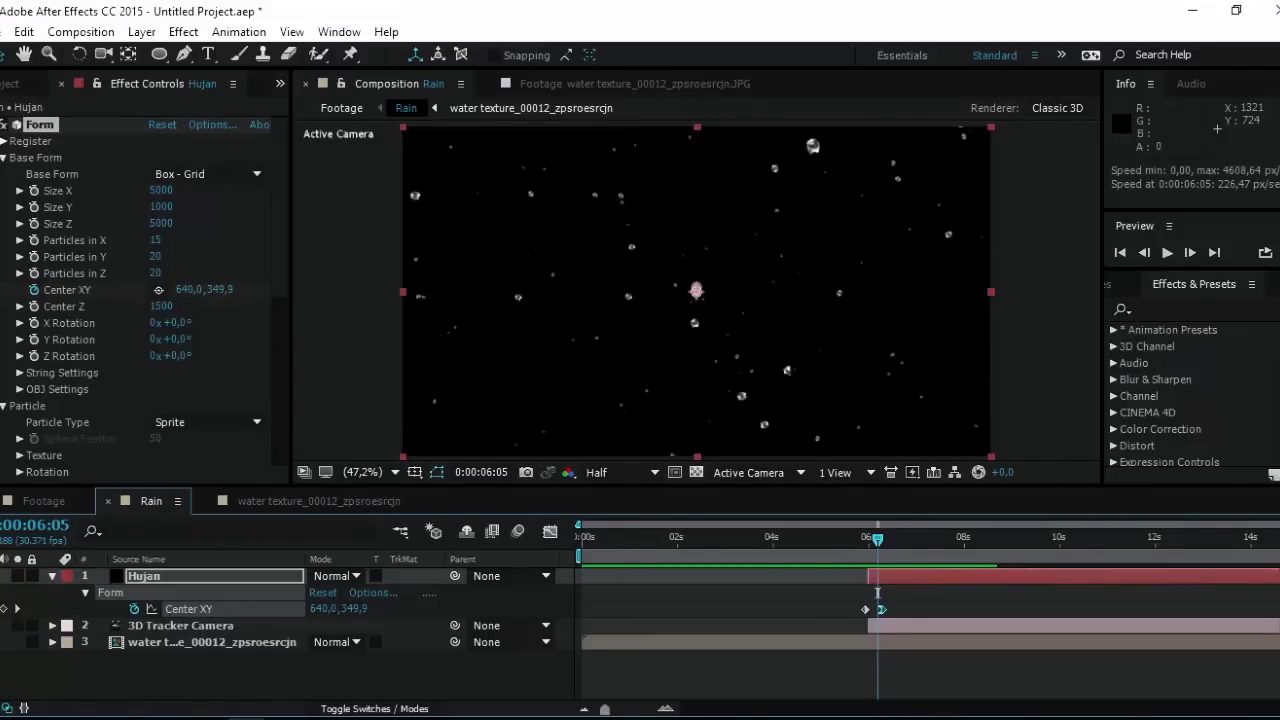
{"action": "left_click_drag", "start_coordinate": [605, 709], "coordinate": [630, 709]}
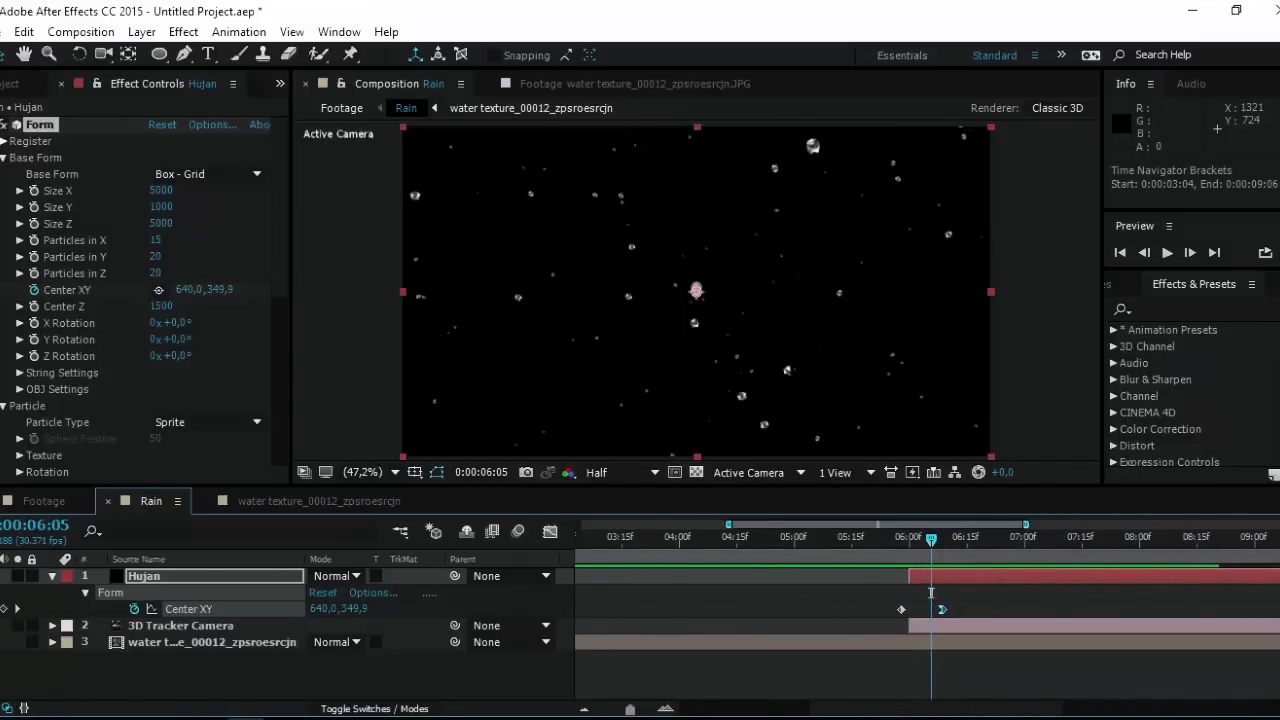
{"action": "key", "text": "alt+bracketleft"}
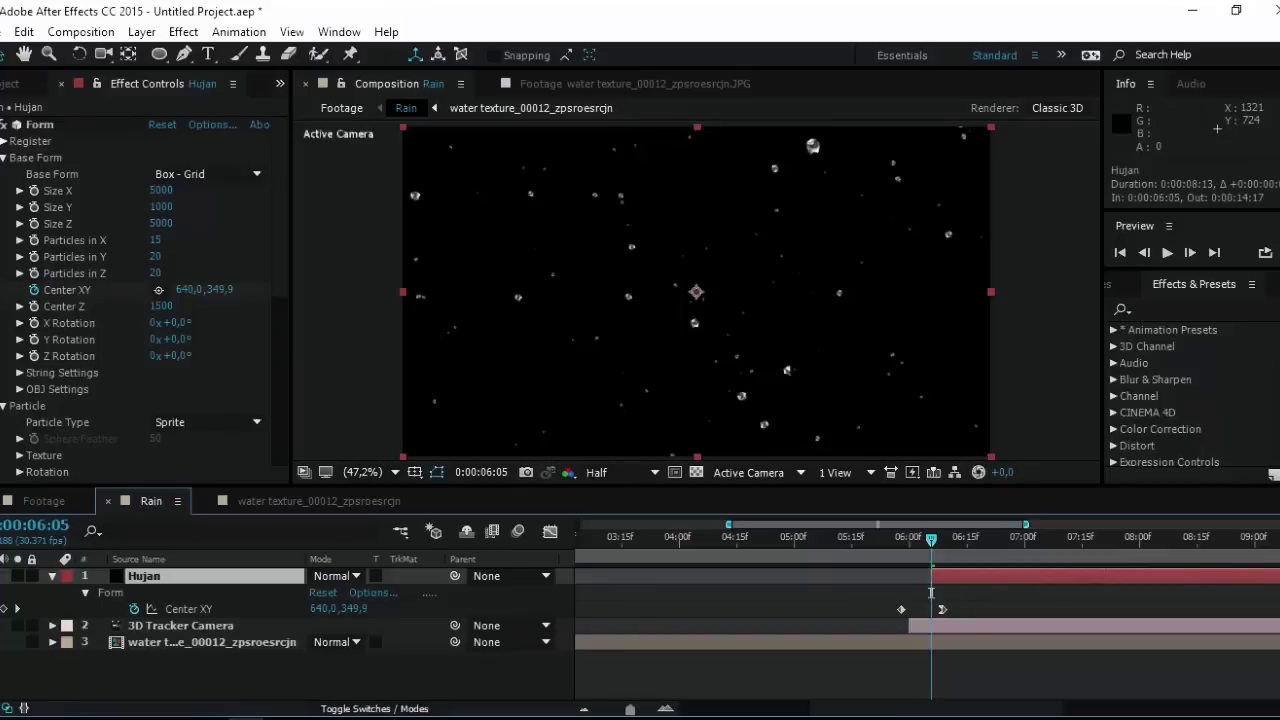
{"action": "key", "text": "space"}
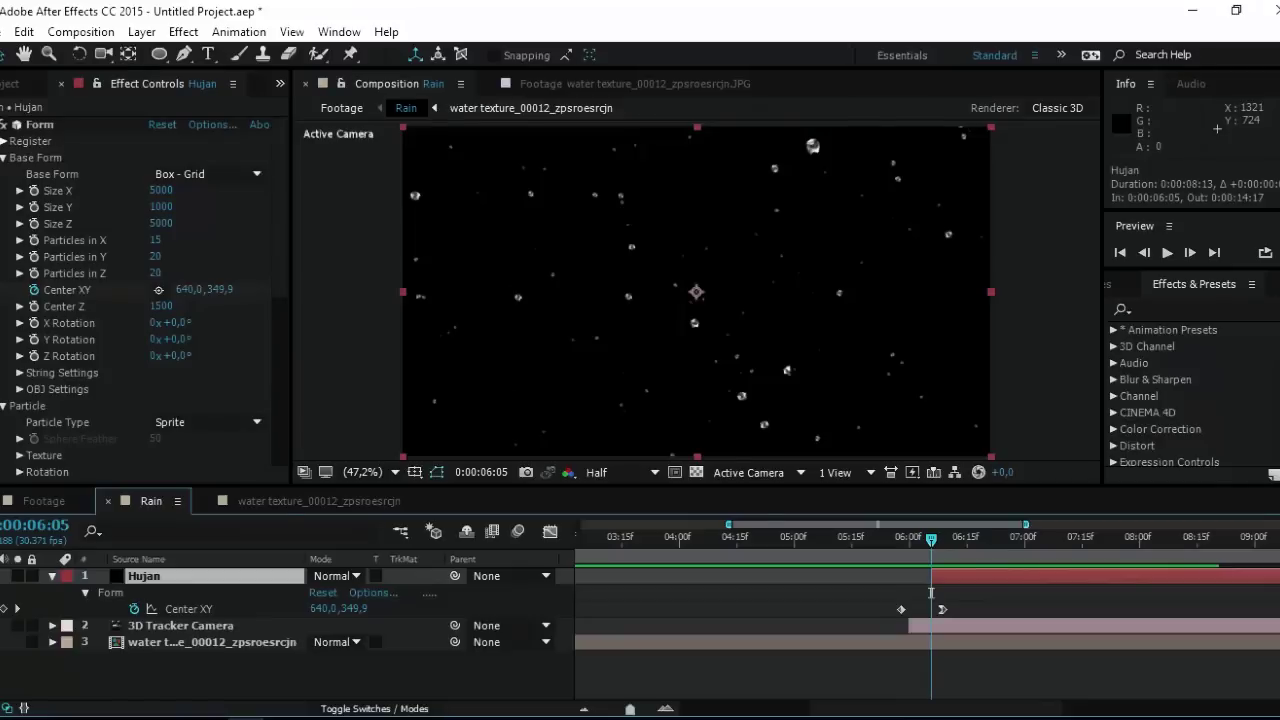
{"action": "left_click_drag", "start_coordinate": [901, 609], "coordinate": [919, 609]}
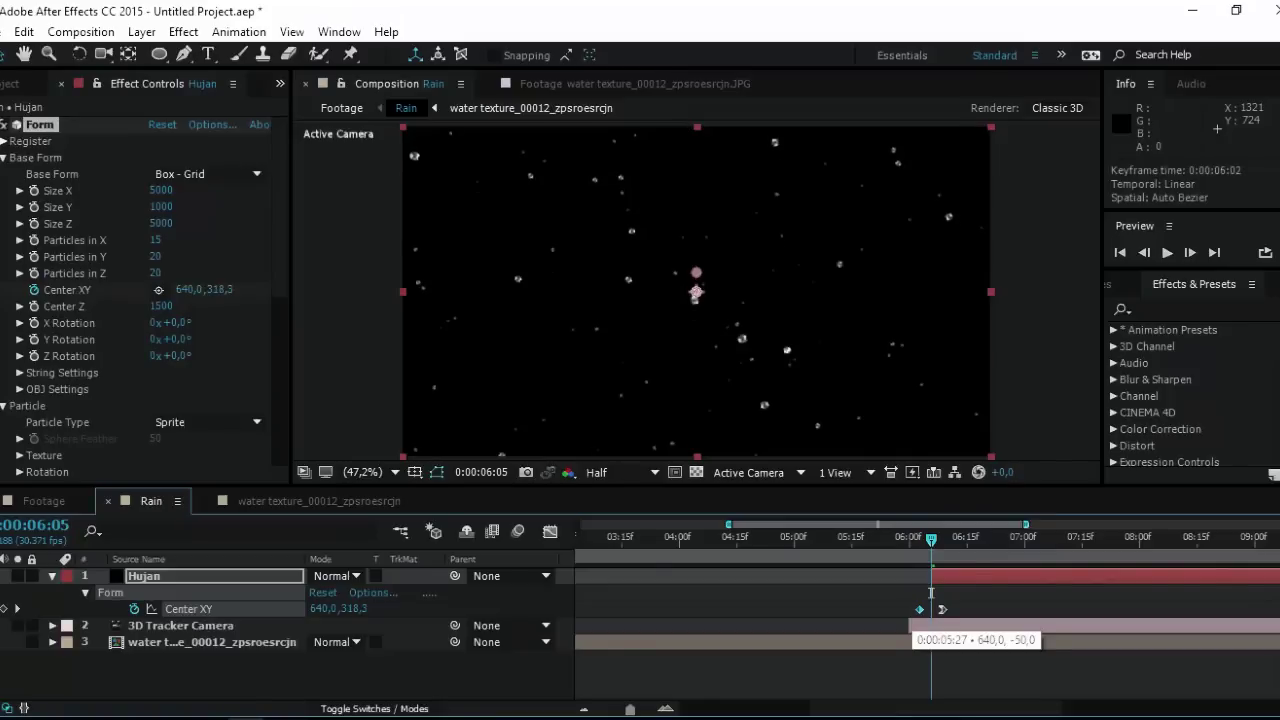
Step: Add a Center XY keyframe to the Hujan layer's Form effect at 0:00:12:16, holding its current position
{"action": "left_click_drag", "start_coordinate": [629, 708], "coordinate": [604, 708]}
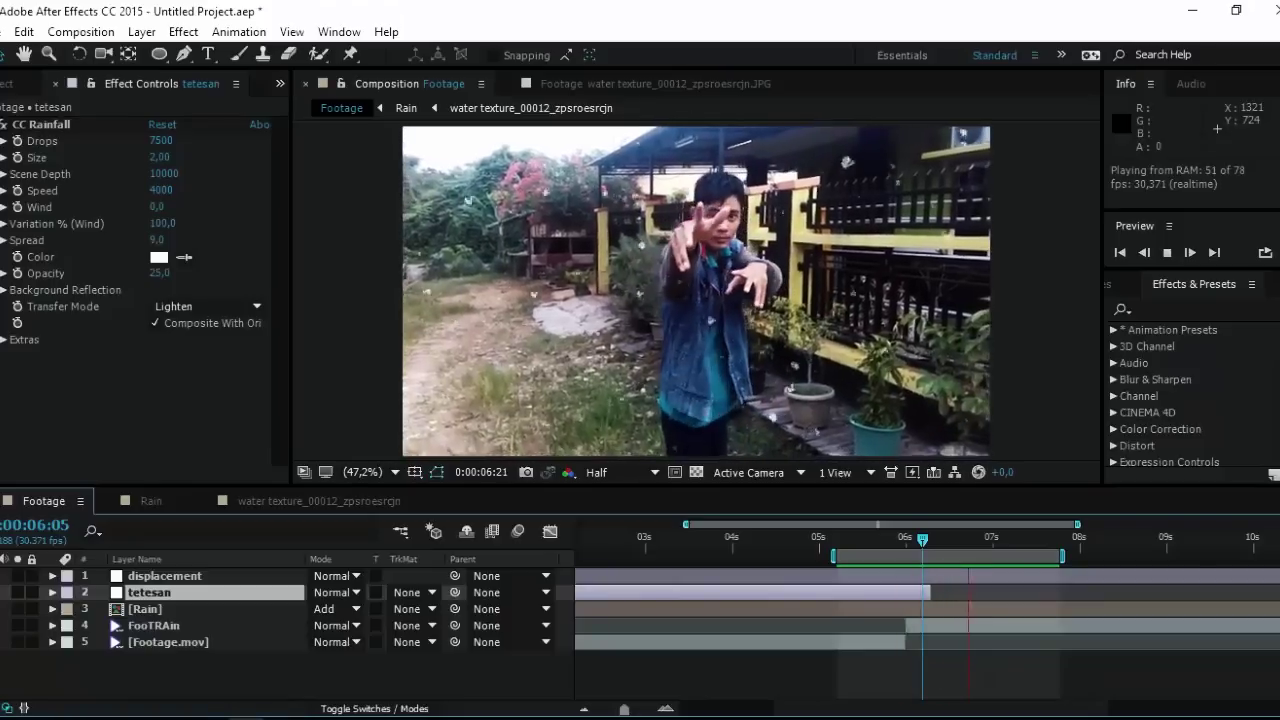
{"action": "key", "text": "space"}
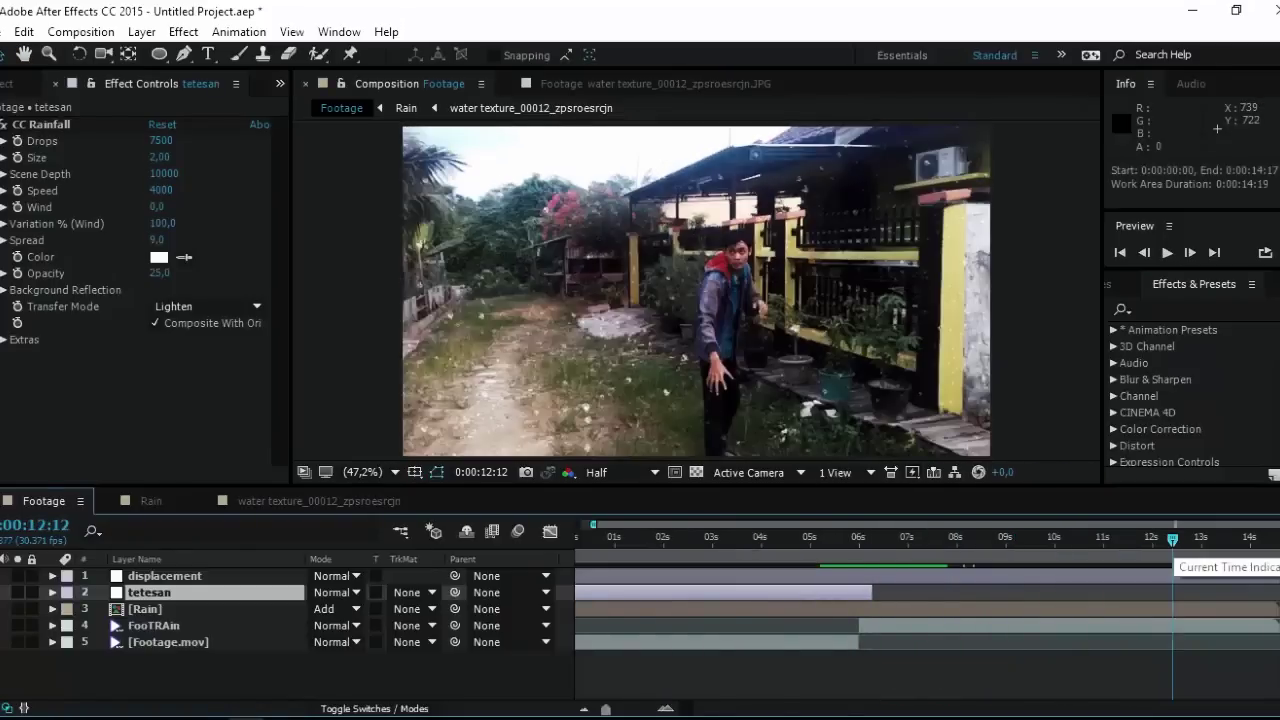
{"action": "left_click_drag", "start_coordinate": [1173, 541], "coordinate": [1180, 541]}
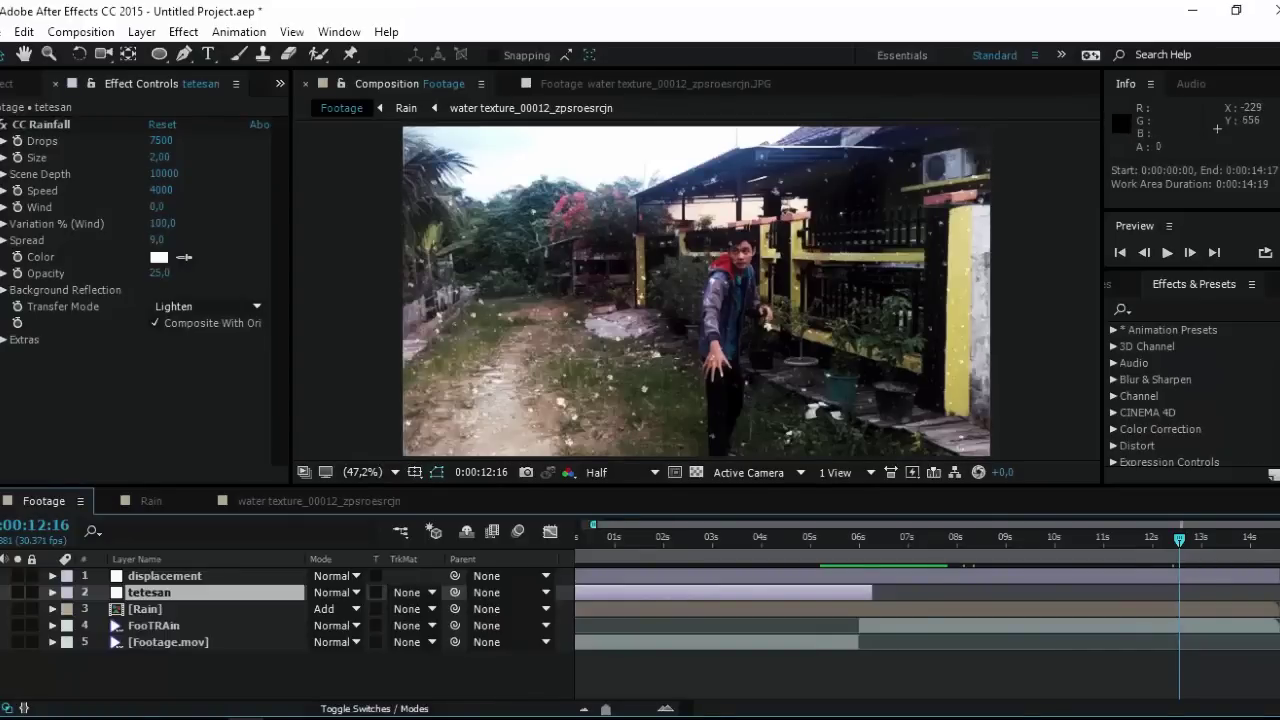
{"action": "left_click", "coordinate": [151, 501]}
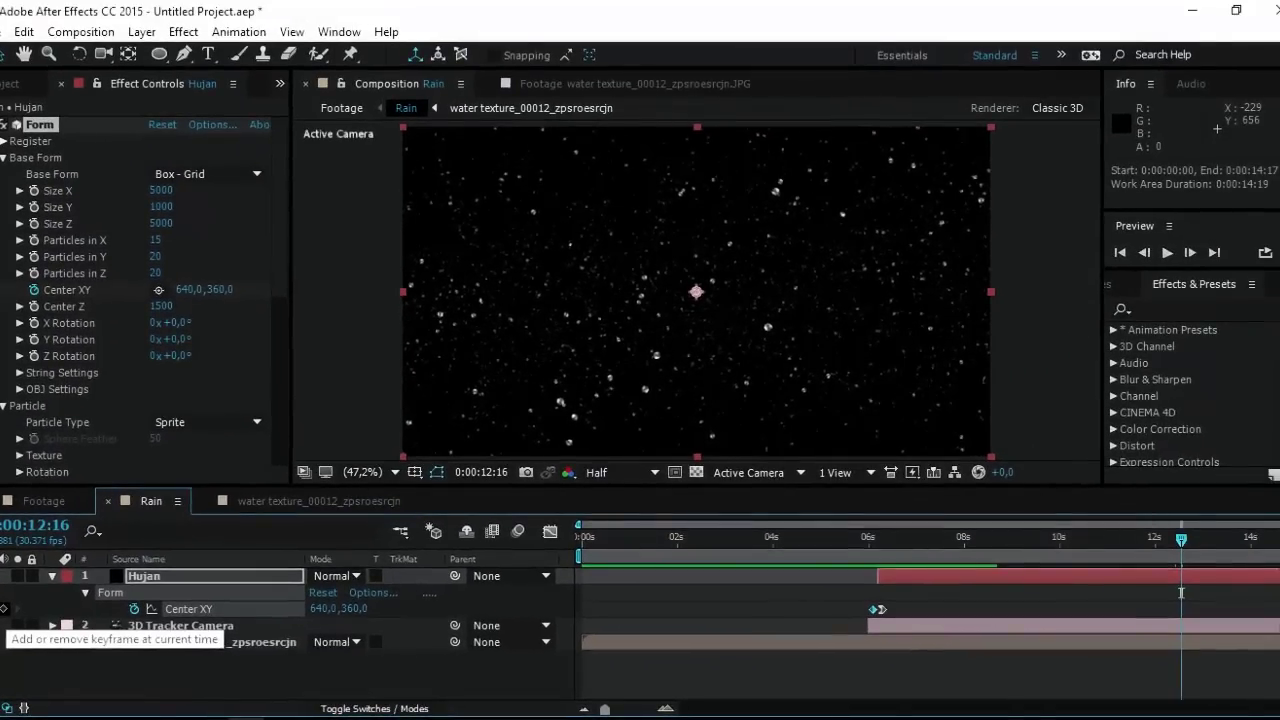
{"action": "left_click", "coordinate": [13, 570]}
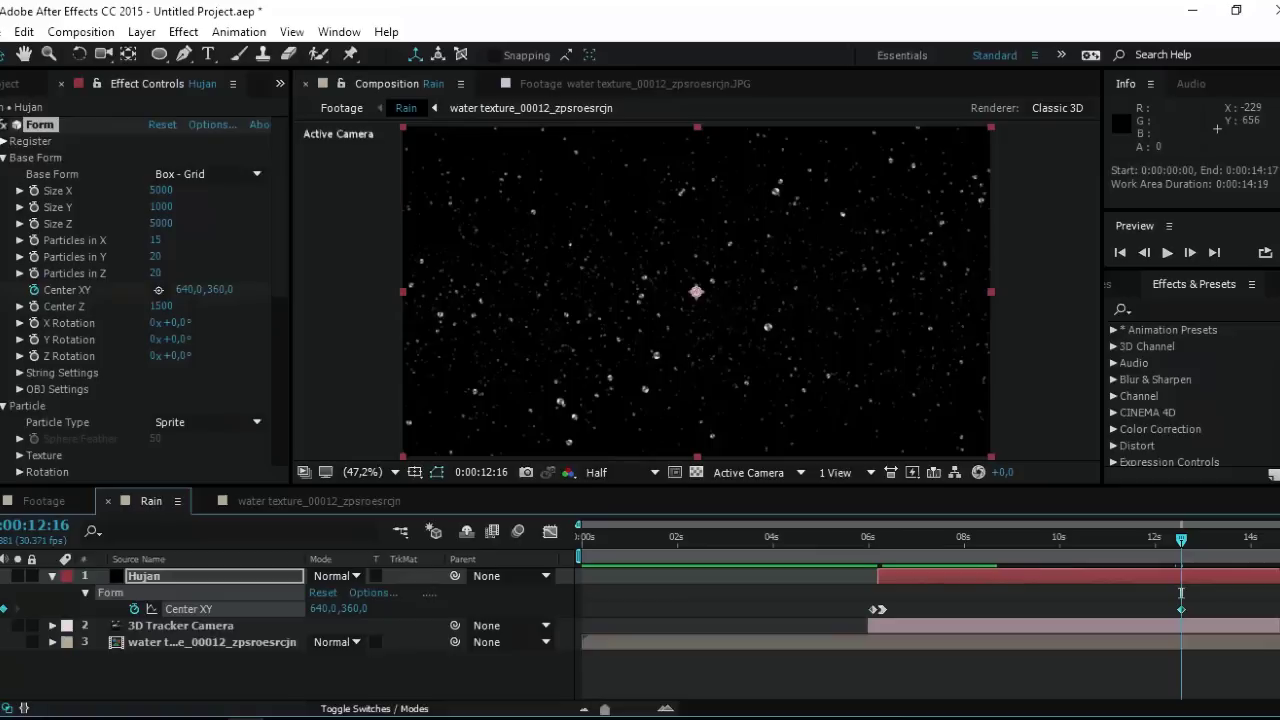
Step: At 0:00:14:10 in the Rain composition, set the Y value of the Form effect's Center XY to 0
{"action": "key", "text": "space"}
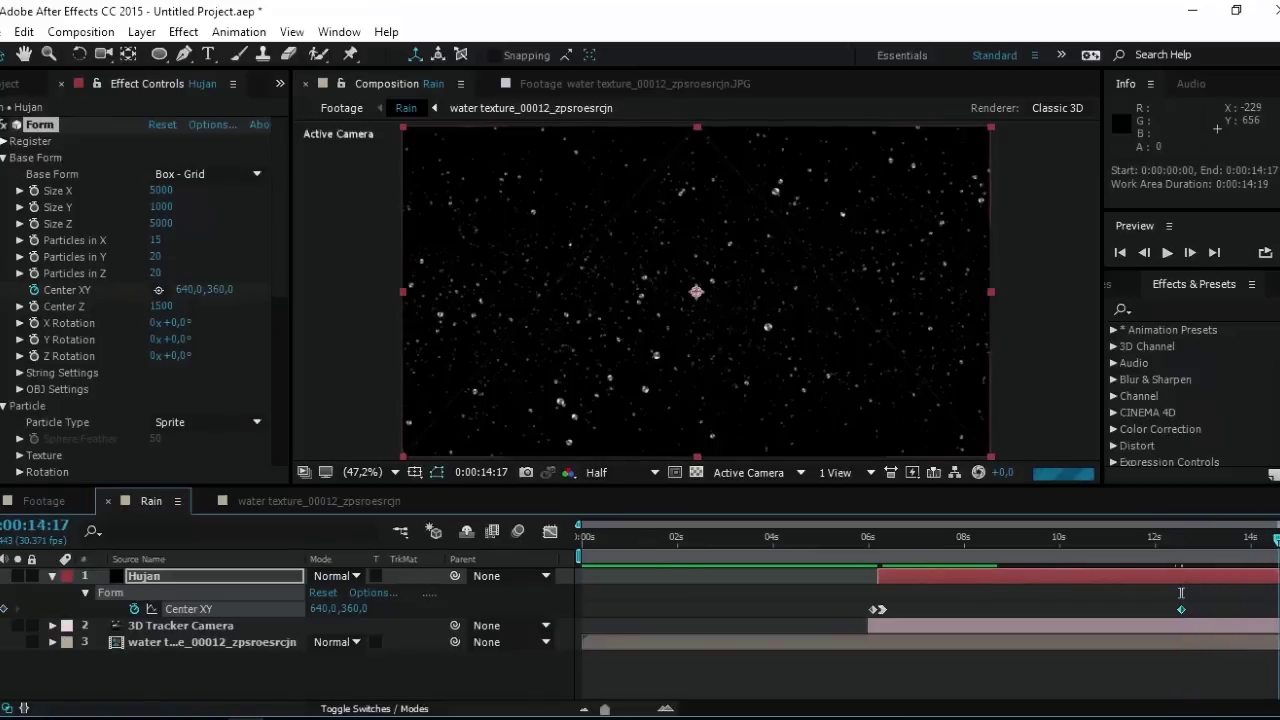
{"action": "key", "text": "space"}
{"action": "key", "text": "Page_Up"}
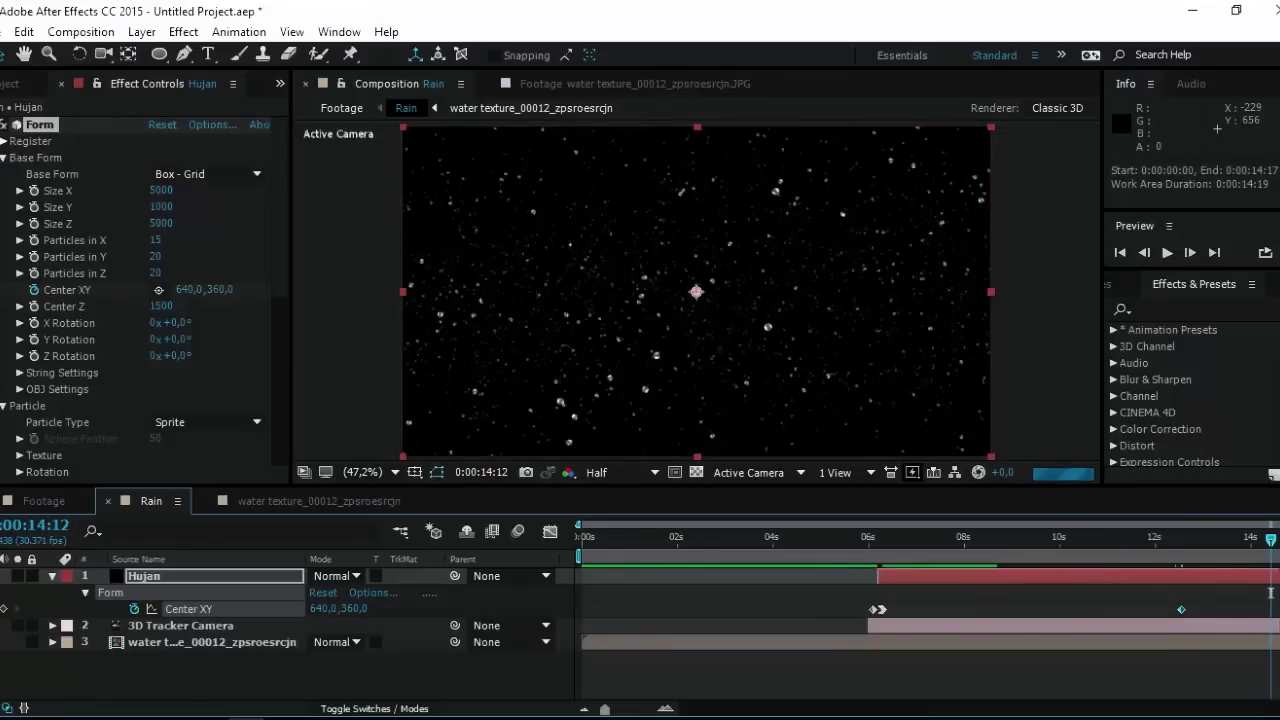
{"action": "left_click", "coordinate": [44, 501]}
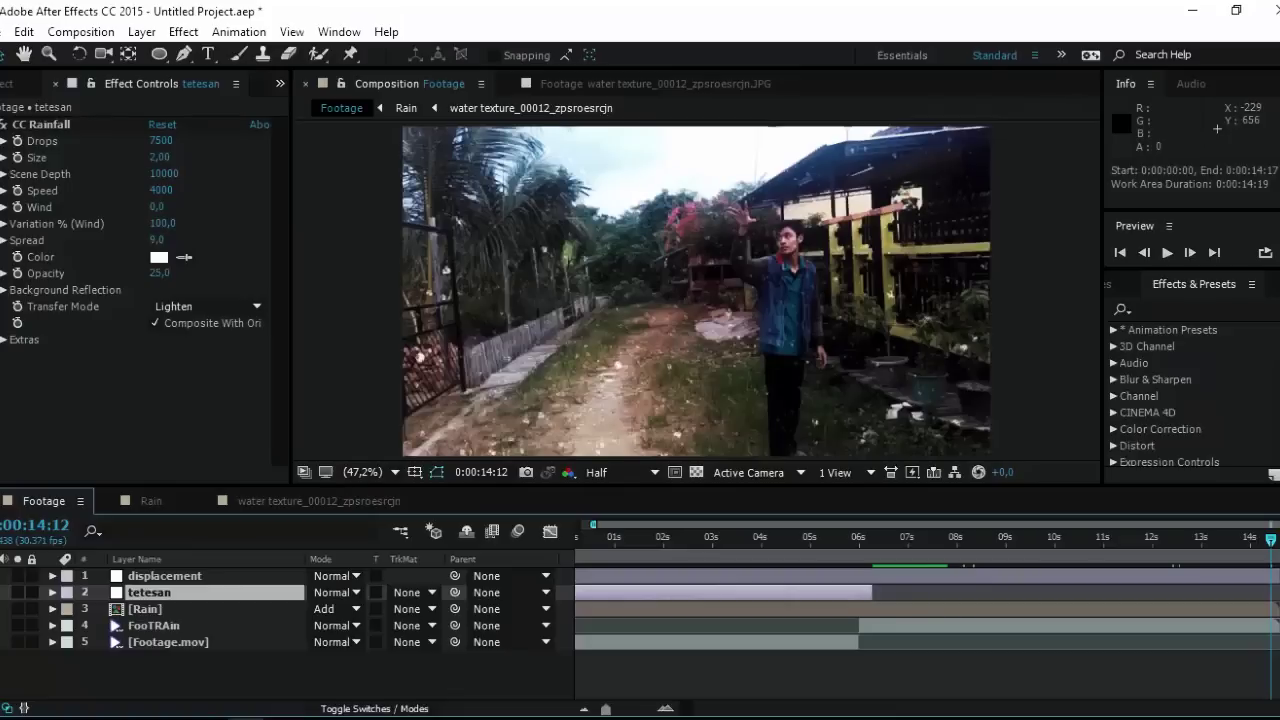
{"action": "key", "text": "Page_Up"}
{"action": "key", "text": "Page_Up"}
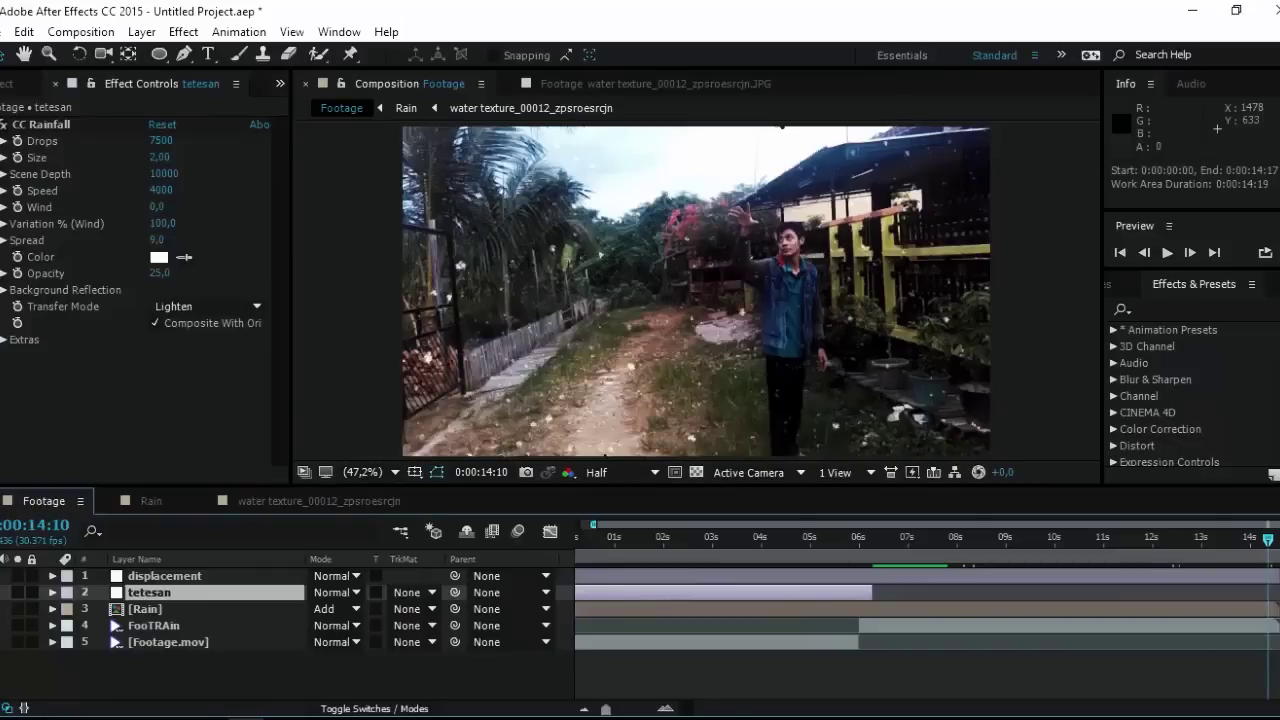
{"action": "left_click", "coordinate": [318, 501]}
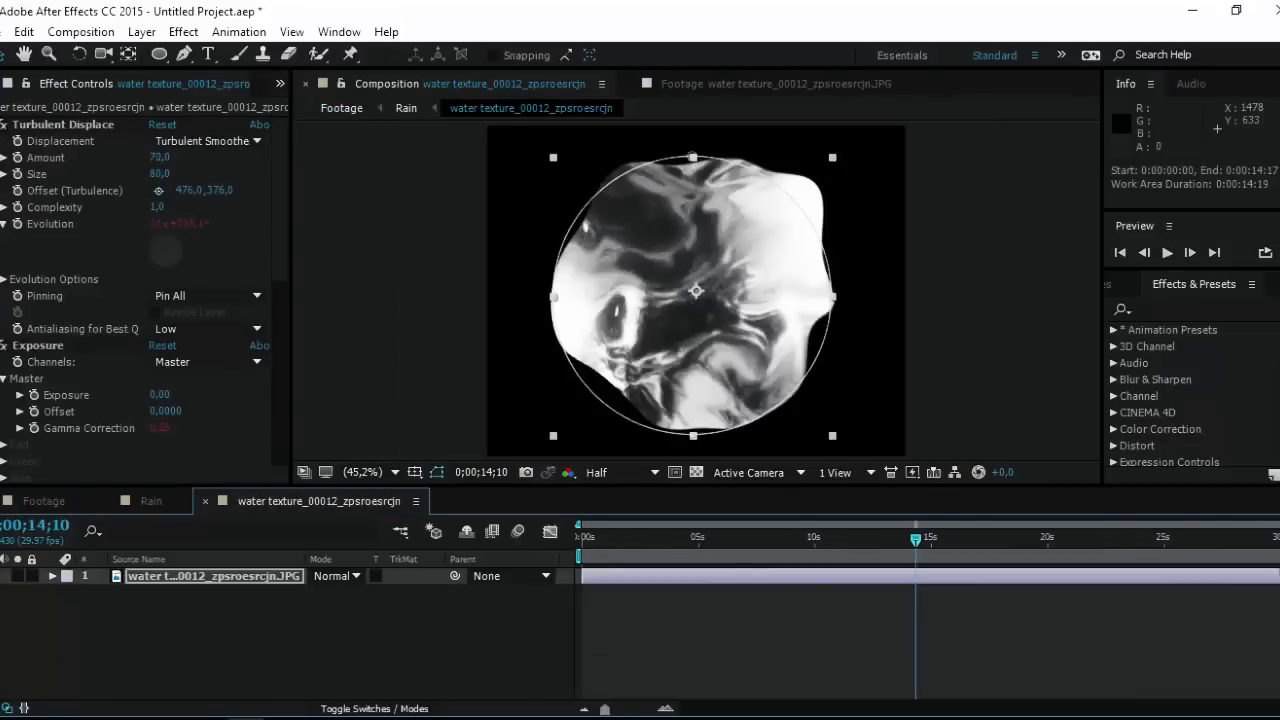
{"action": "left_click", "coordinate": [151, 501]}
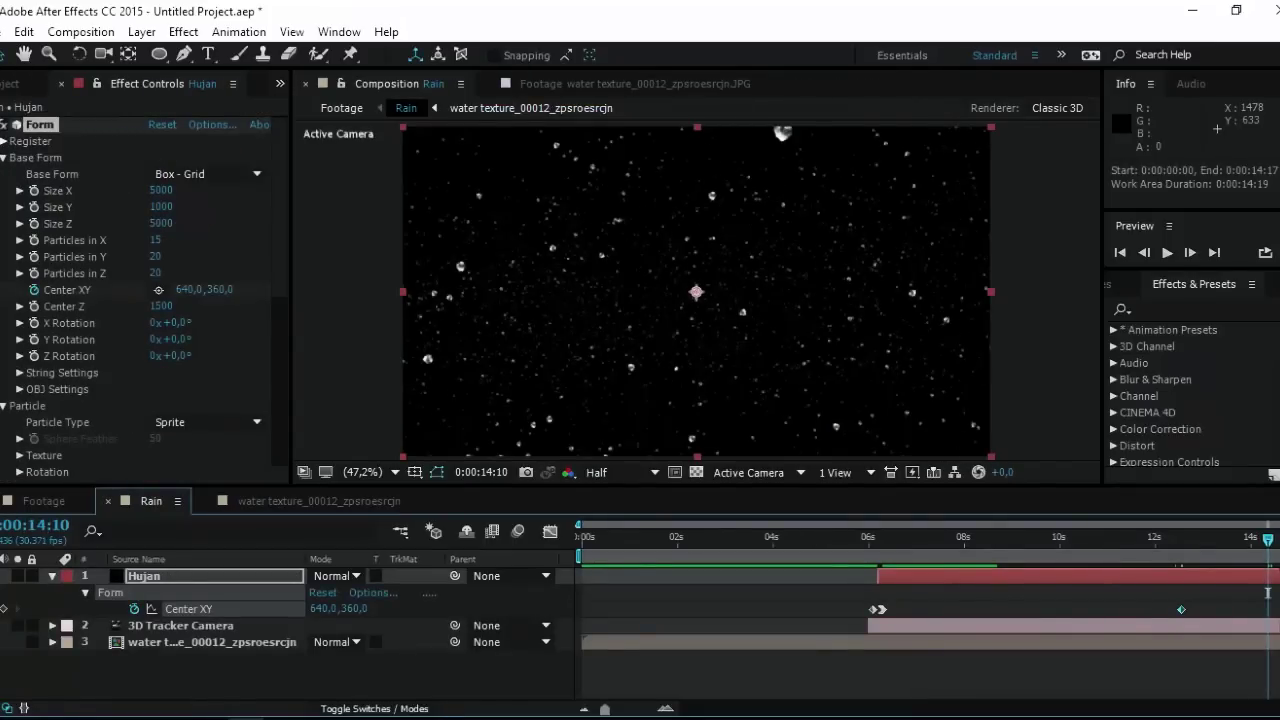
{"action": "left_click_drag", "start_coordinate": [221, 290], "coordinate": [4, 290]}
{"action": "left_click", "coordinate": [221, 290]}
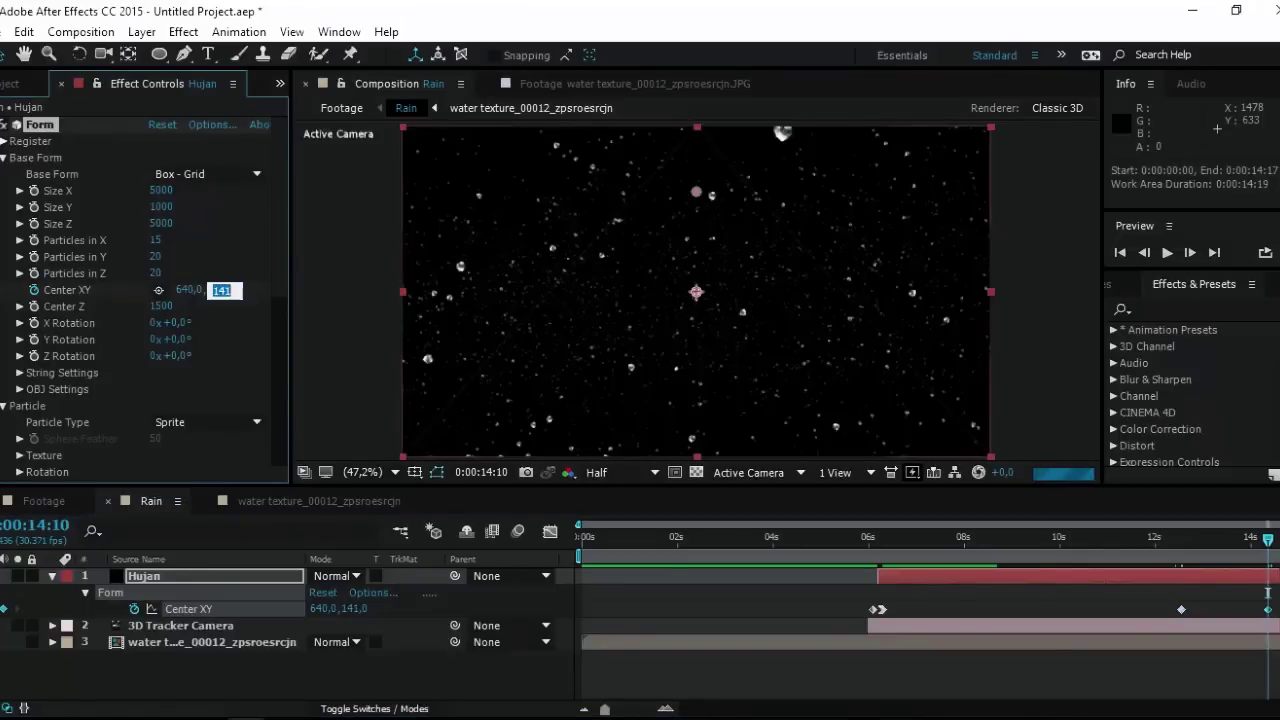
{"action": "type", "text": "0"}
{"action": "key", "text": "Return"}
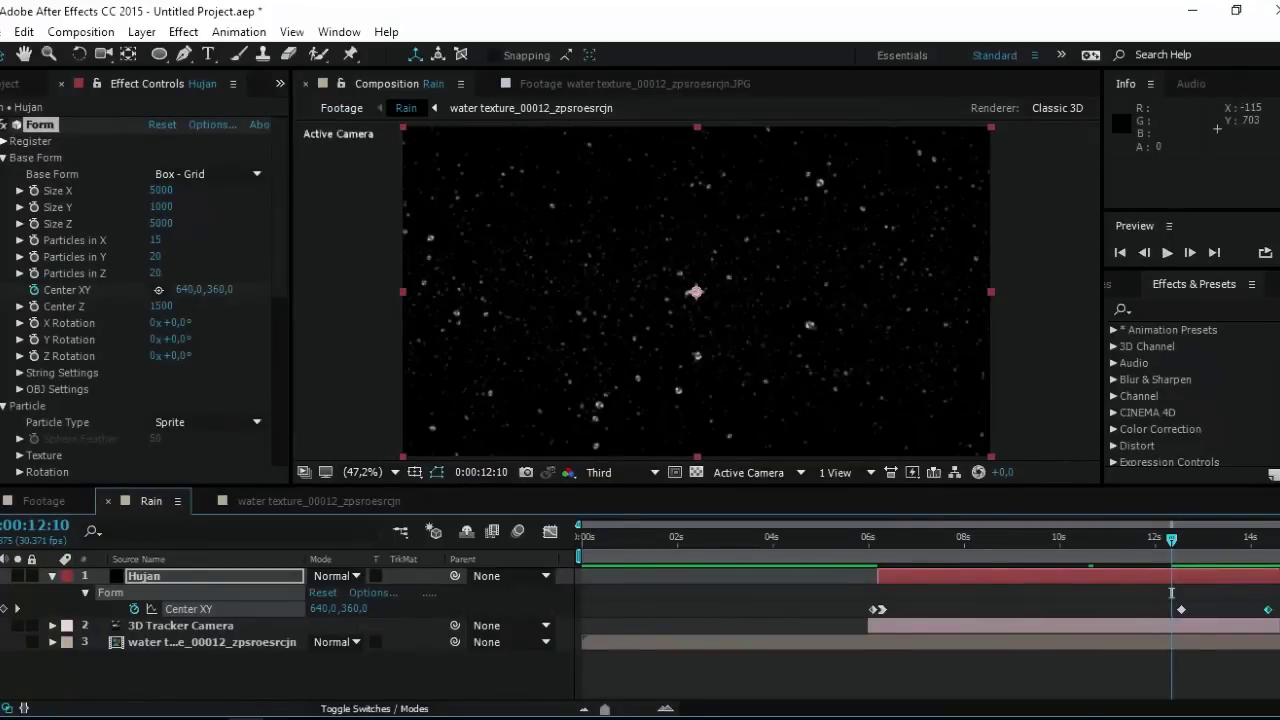
Step: Move the last Center XY keyframe to 0:00:14:18, set its Y value to -10, and preview the rain
{"action": "left_click_drag", "start_coordinate": [1171, 593], "coordinate": [1268, 593]}
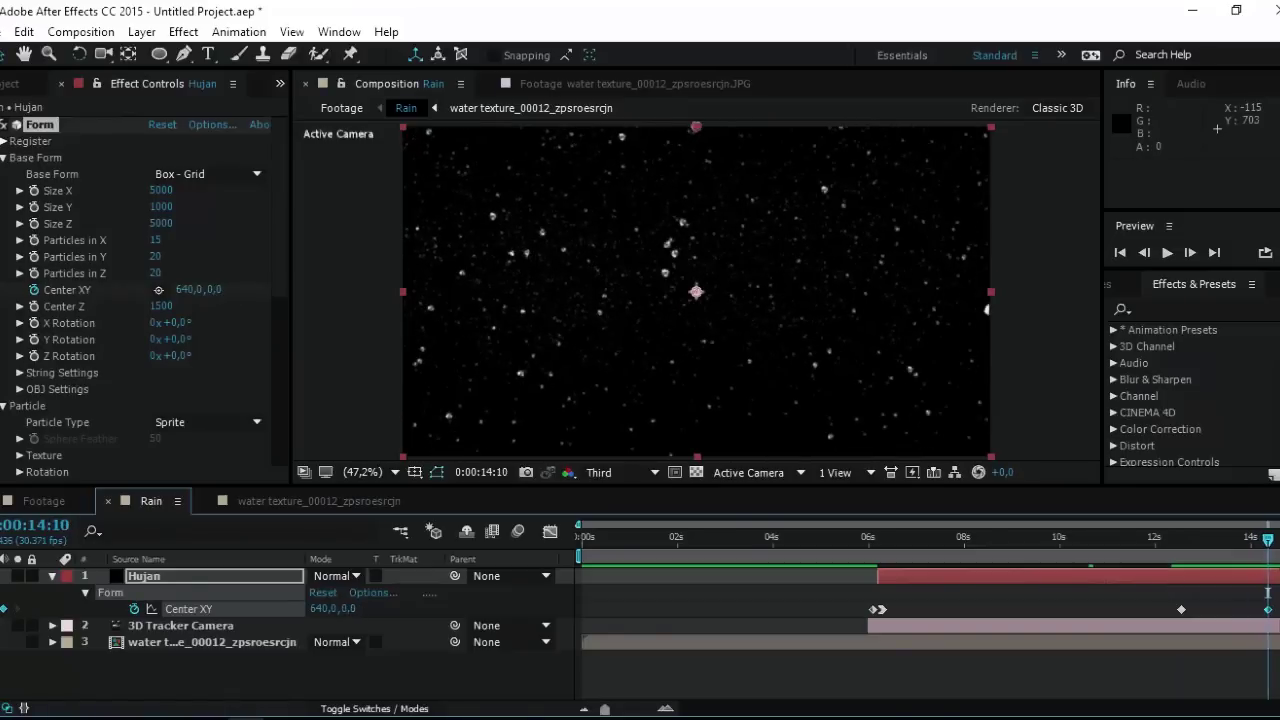
{"action": "left_click_drag", "start_coordinate": [1268, 609], "coordinate": [1278, 609]}
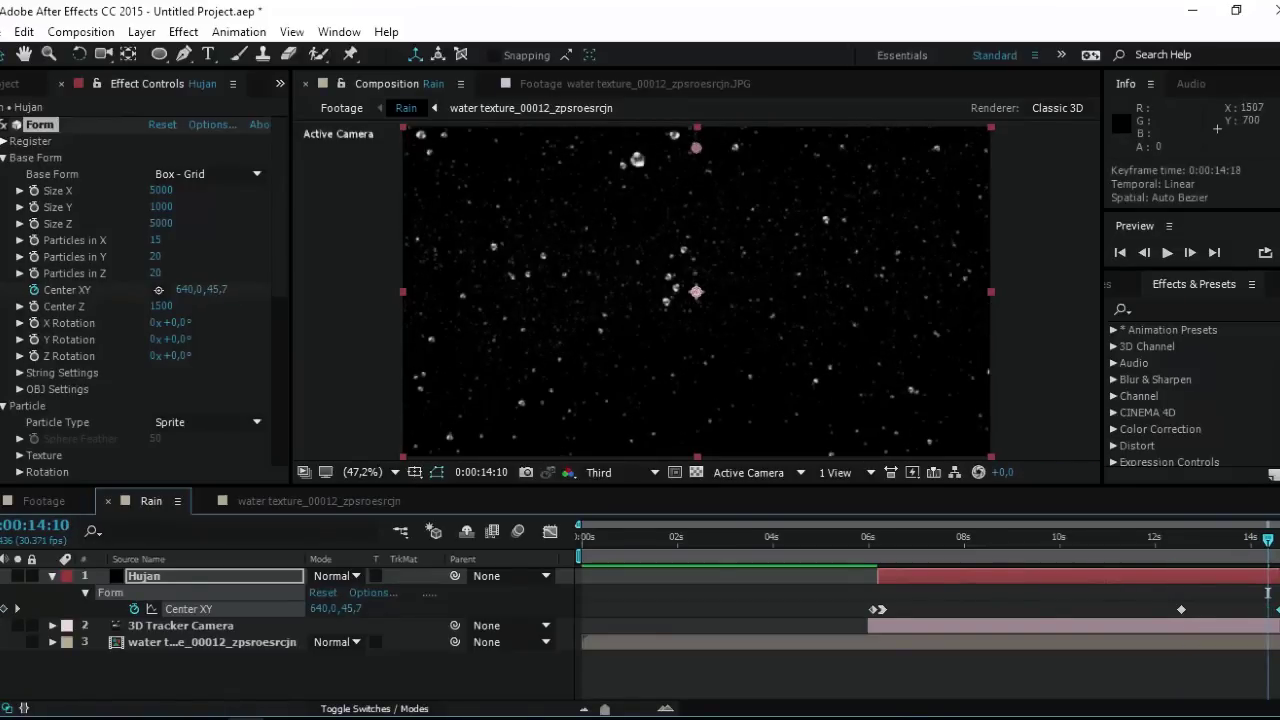
{"action": "left_click_drag", "start_coordinate": [1268, 593], "coordinate": [1276, 593]}
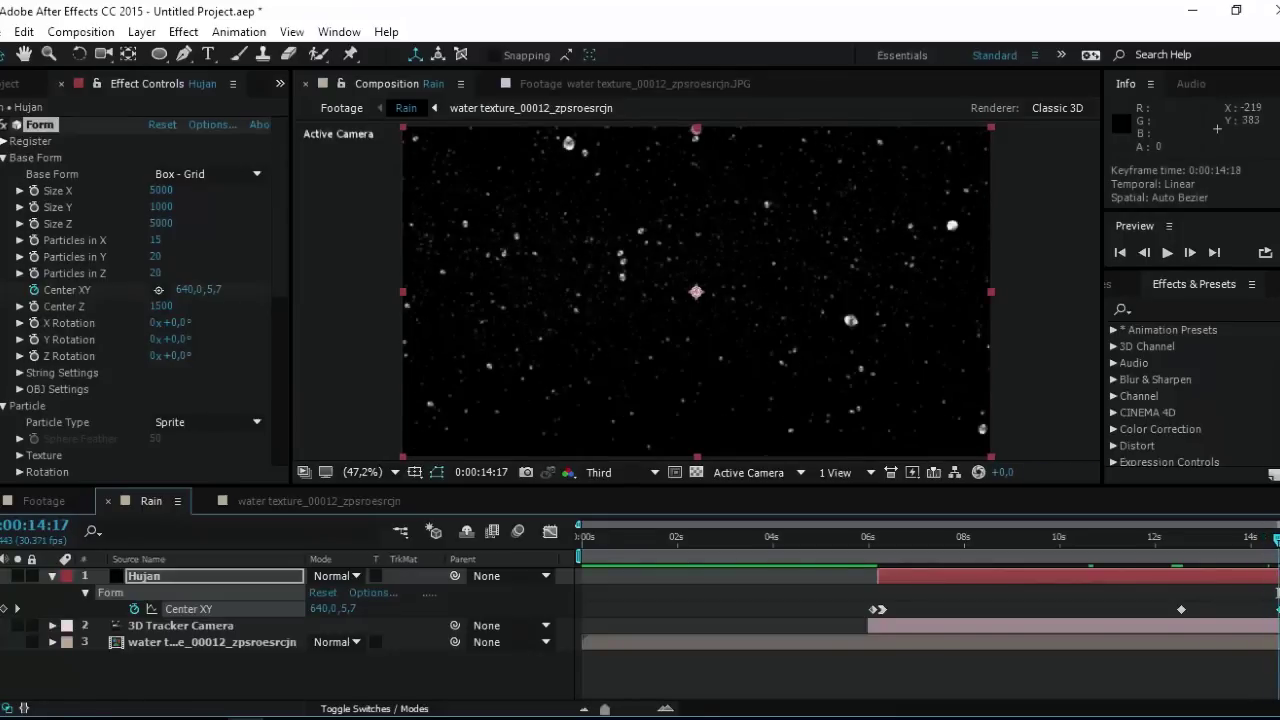
{"action": "left_click", "coordinate": [224, 290]}
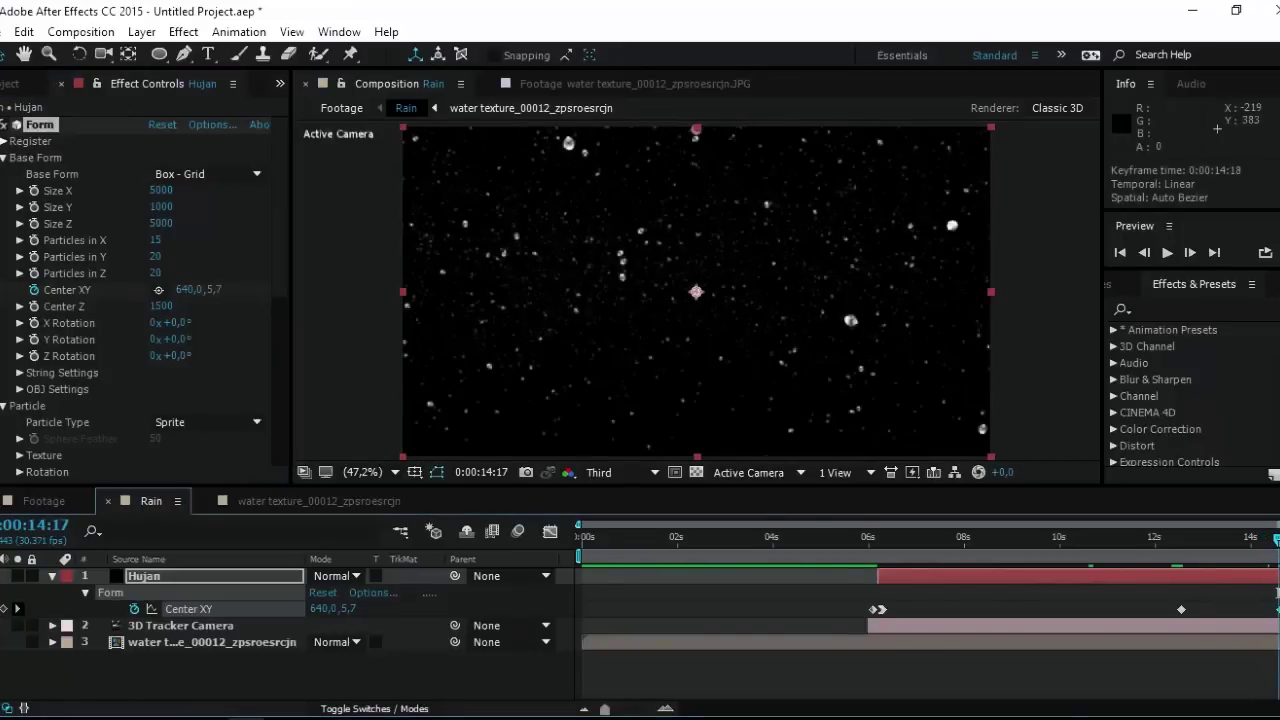
{"action": "left_click", "coordinate": [17, 608]}
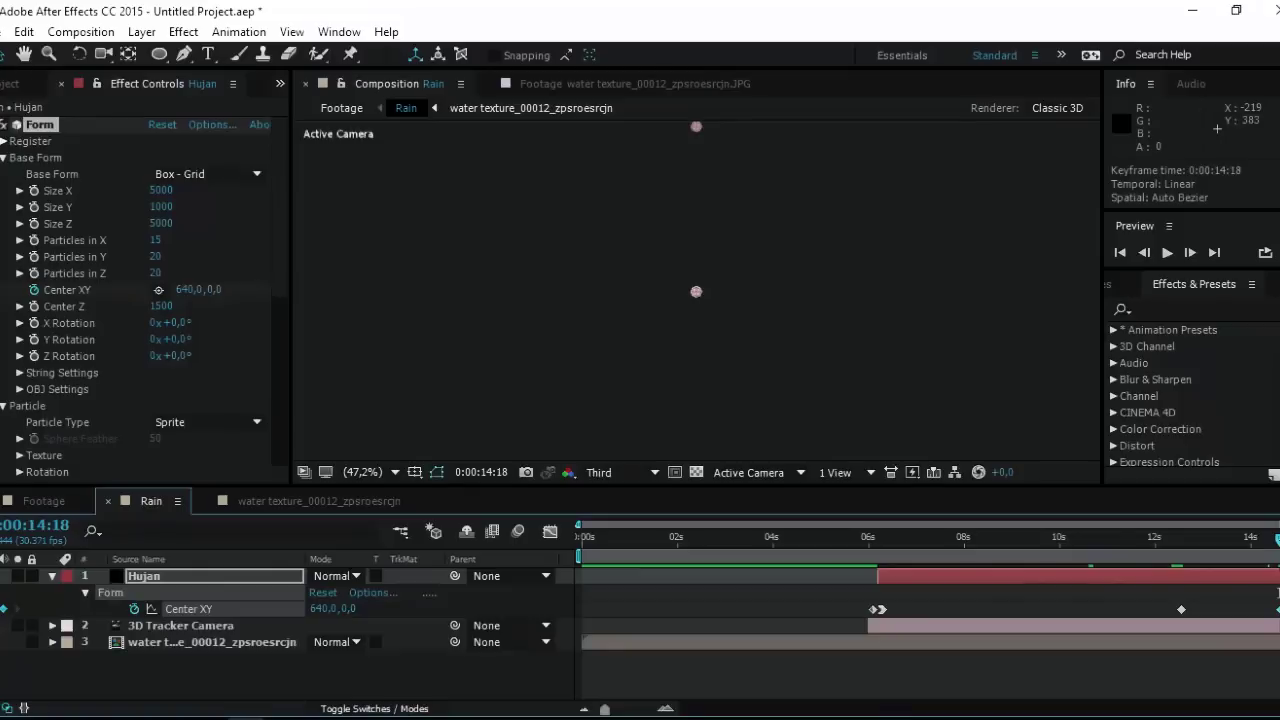
{"action": "left_click", "coordinate": [224, 290]}
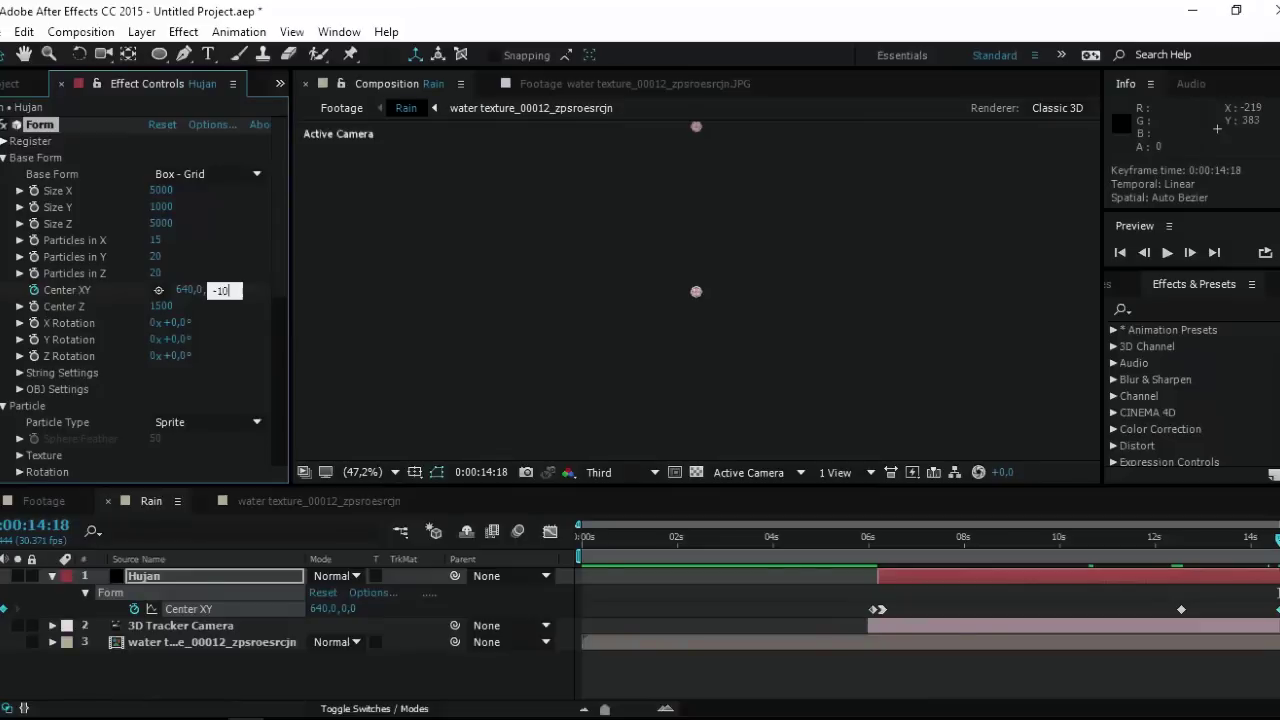
{"action": "key", "text": "Return"}
{"action": "key", "text": "space"}
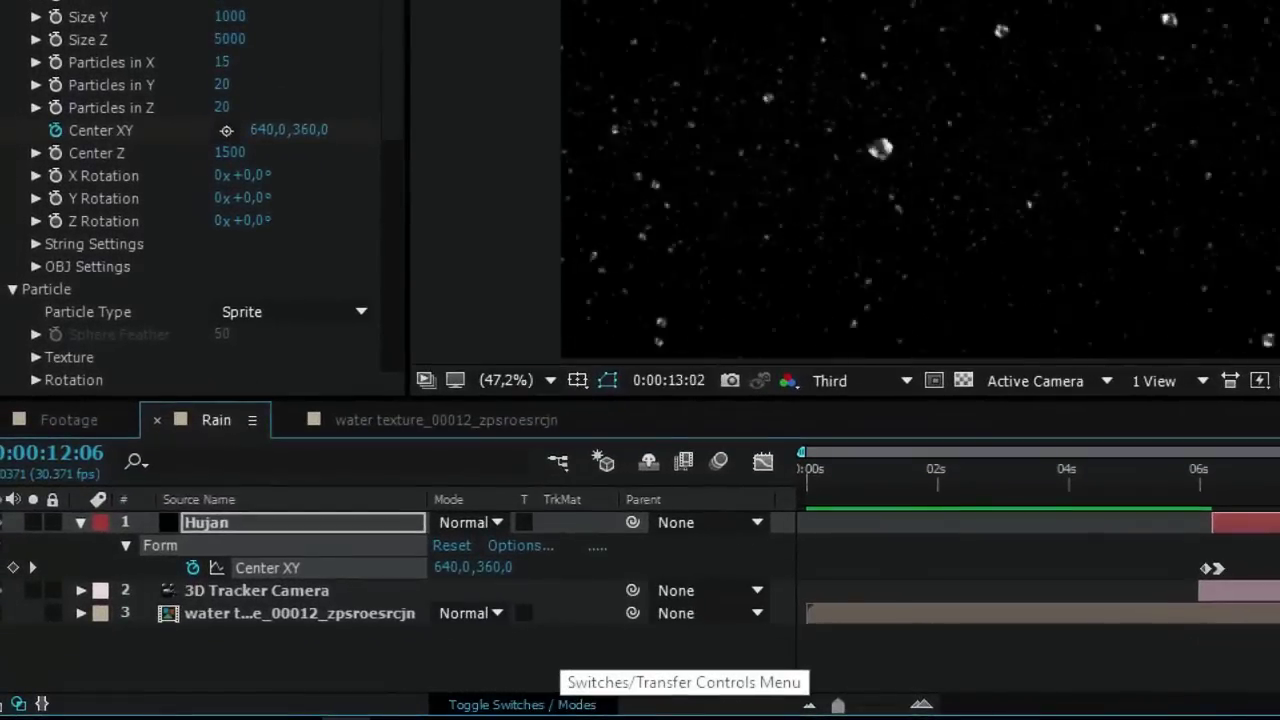
Step: Enable motion blur for the Hujan layer and for the whole Rain composition
{"action": "key", "text": "F4"}
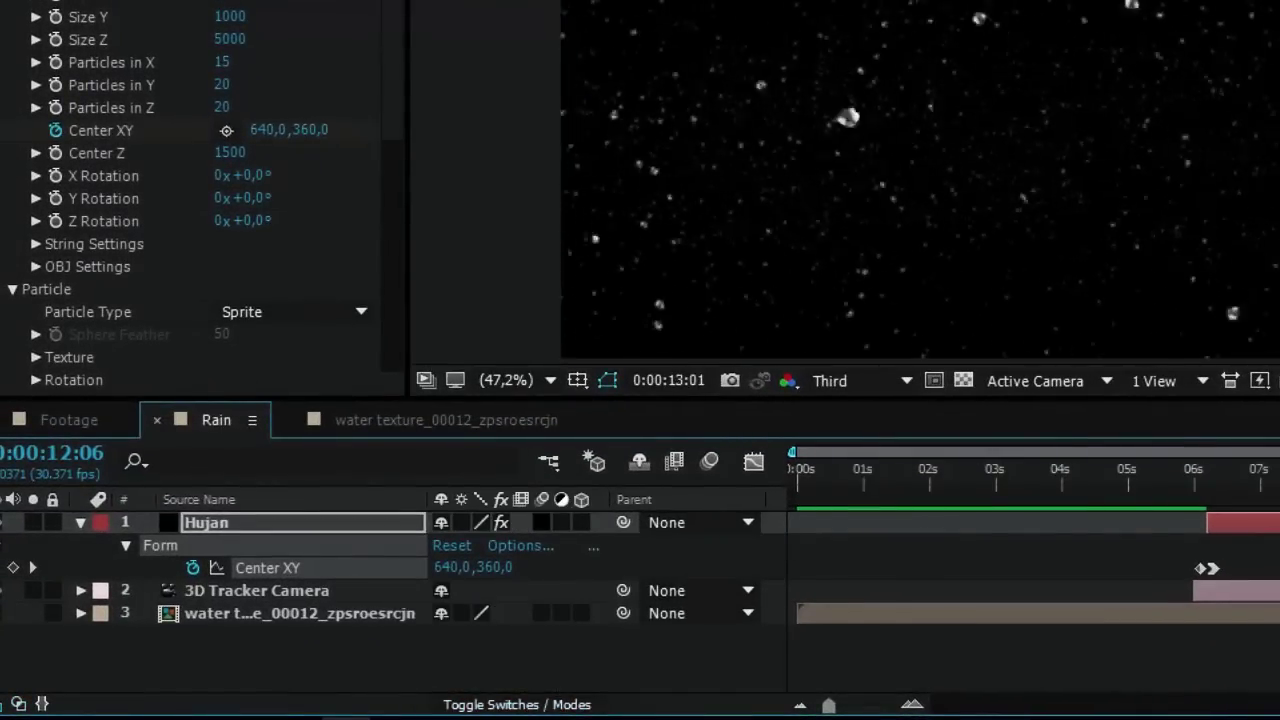
{"action": "left_click", "coordinate": [541, 522]}
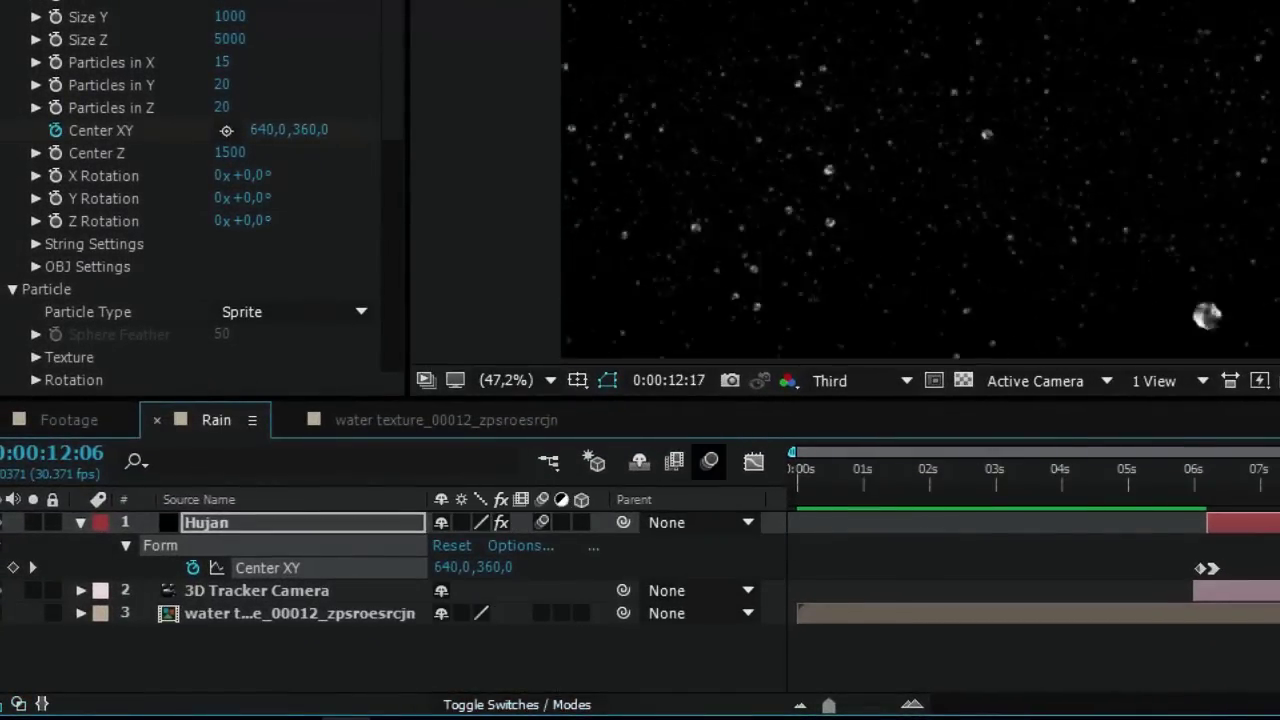
{"action": "left_click", "coordinate": [709, 460]}
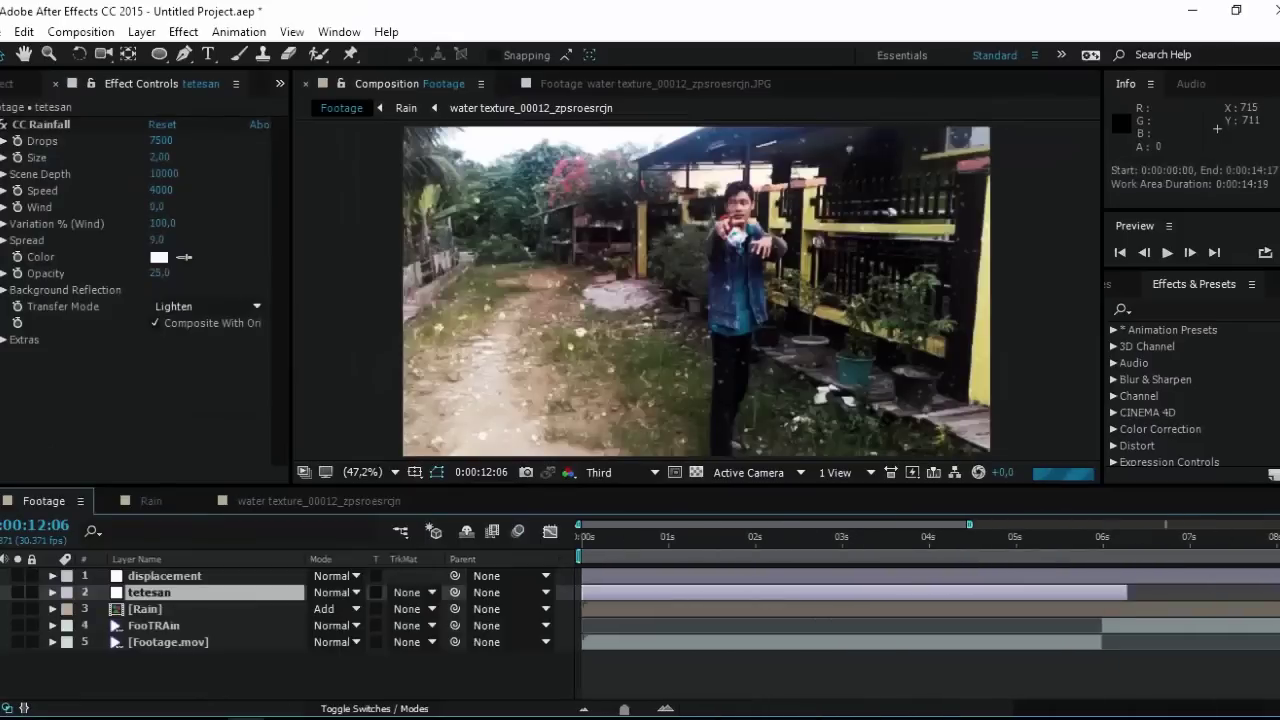
Step: Turn on Depth of Field in the 3D Tracker Camera's options in the Rain composition
{"action": "left_click_drag", "start_coordinate": [969, 524], "coordinate": [1270, 524]}
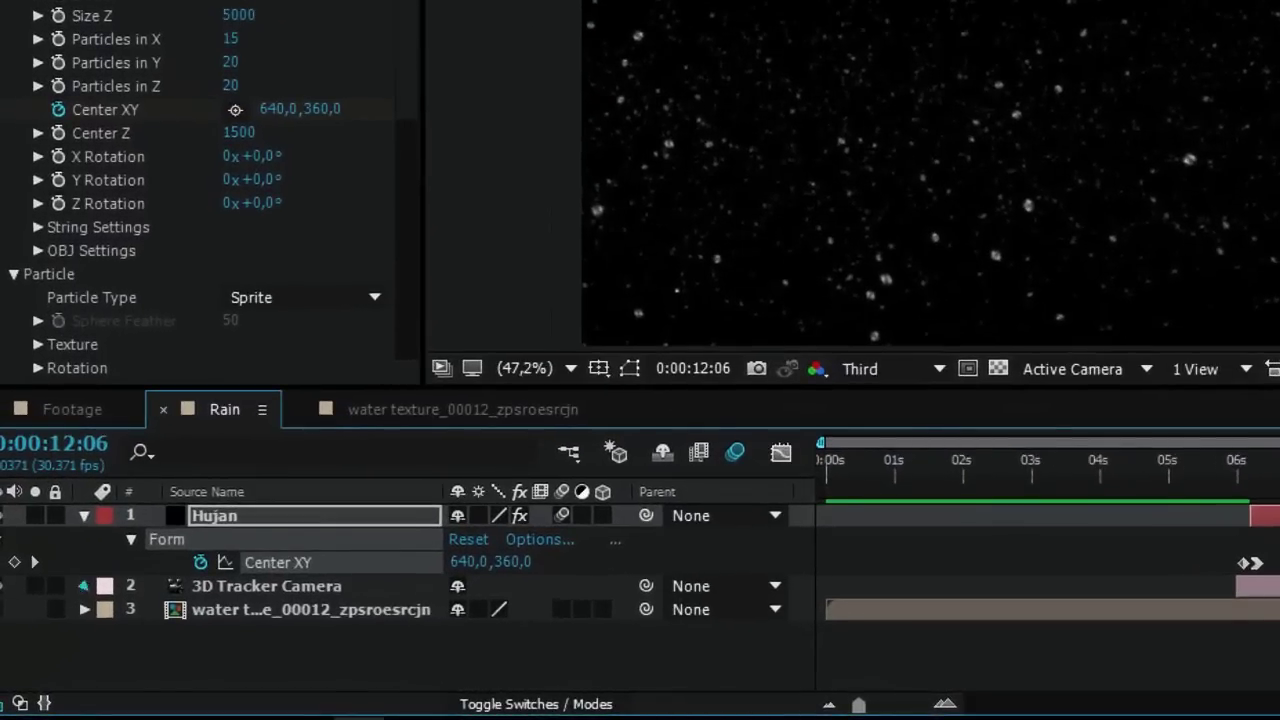
{"action": "left_click", "coordinate": [84, 586]}
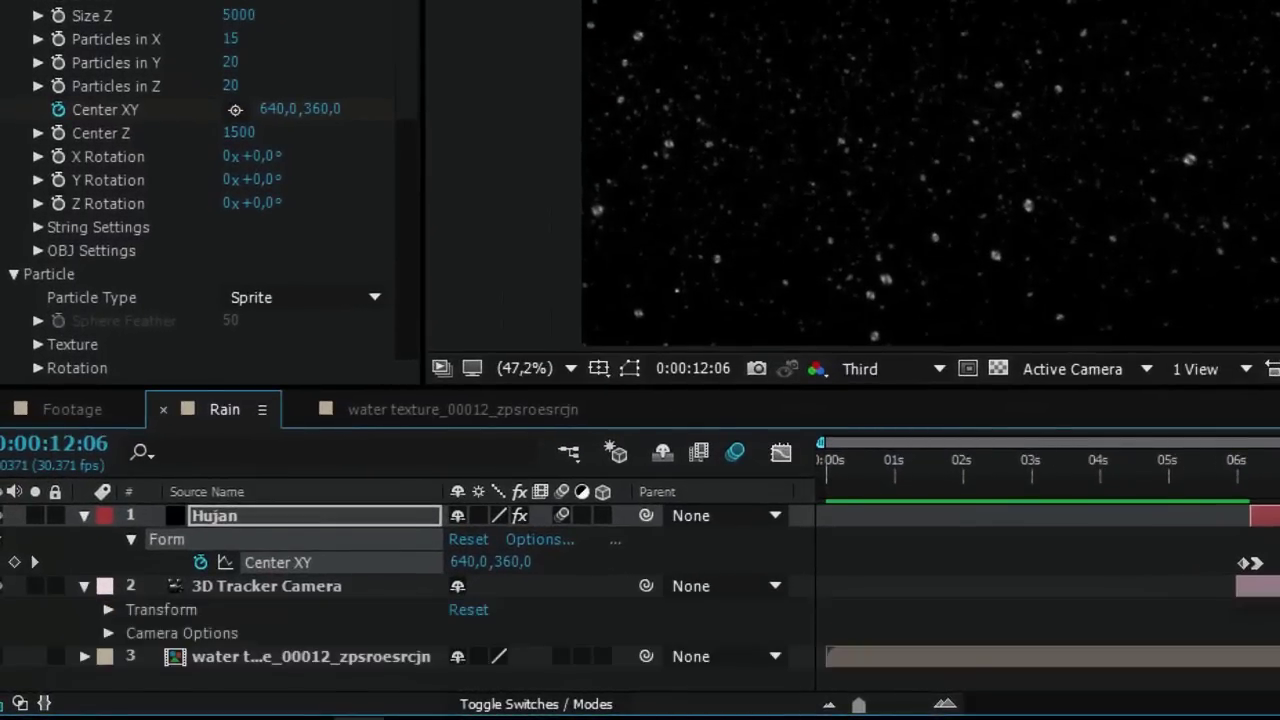
{"action": "left_click", "coordinate": [108, 633]}
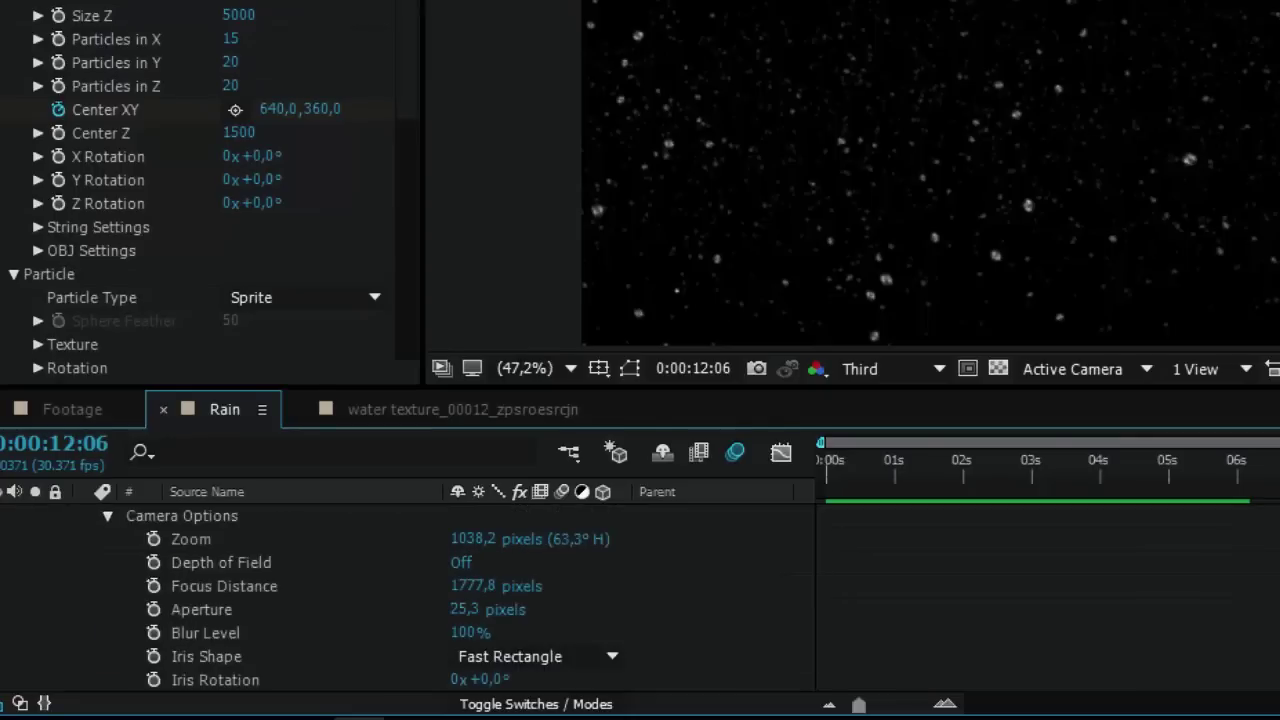
{"action": "left_click", "coordinate": [461, 562]}
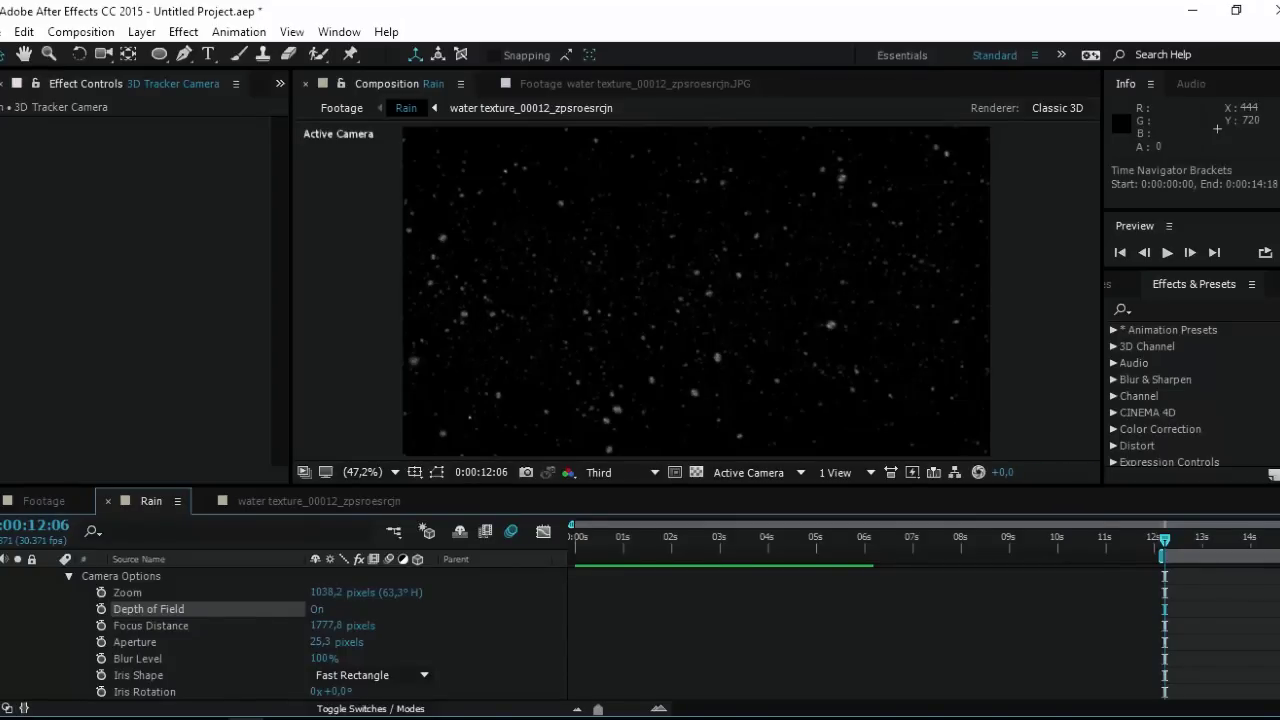
{"action": "scroll", "coordinate": [280, 630], "scroll_direction": "up", "scroll_amount": 3}
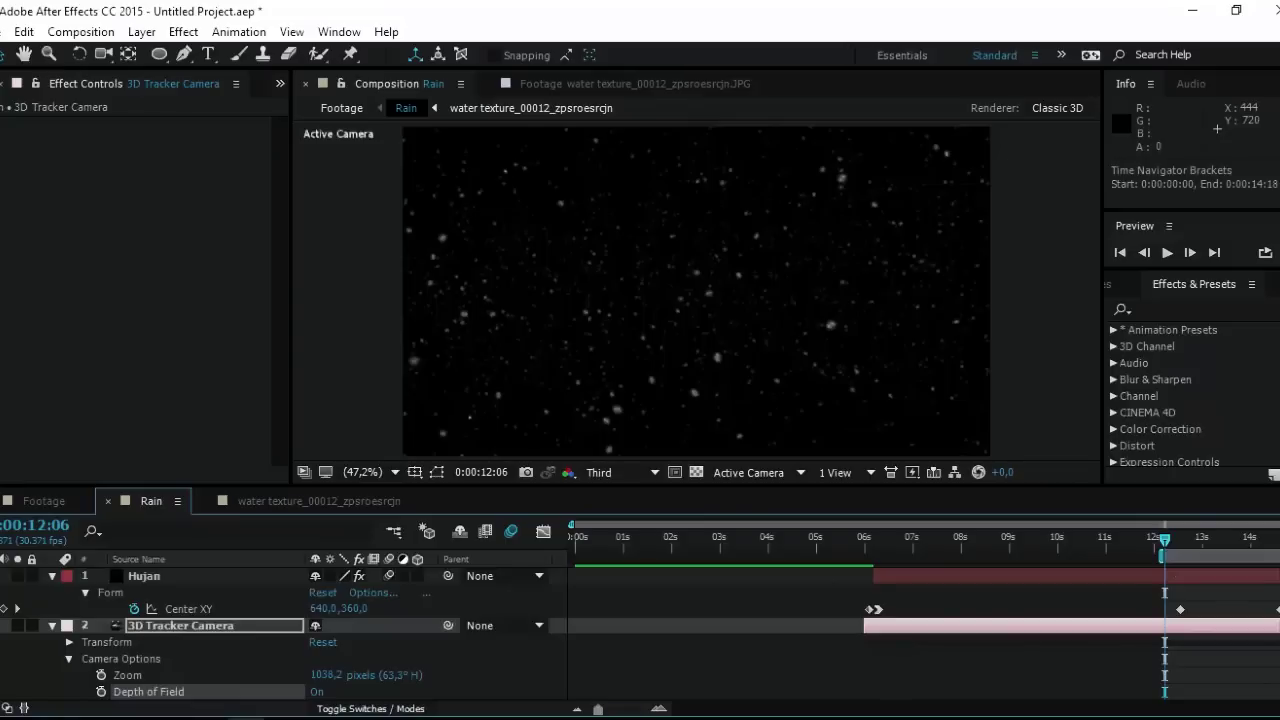
Step: Create an adjustment layer in the Footage composition and place it directly below the Rain layer
{"action": "left_click", "coordinate": [44, 501]}
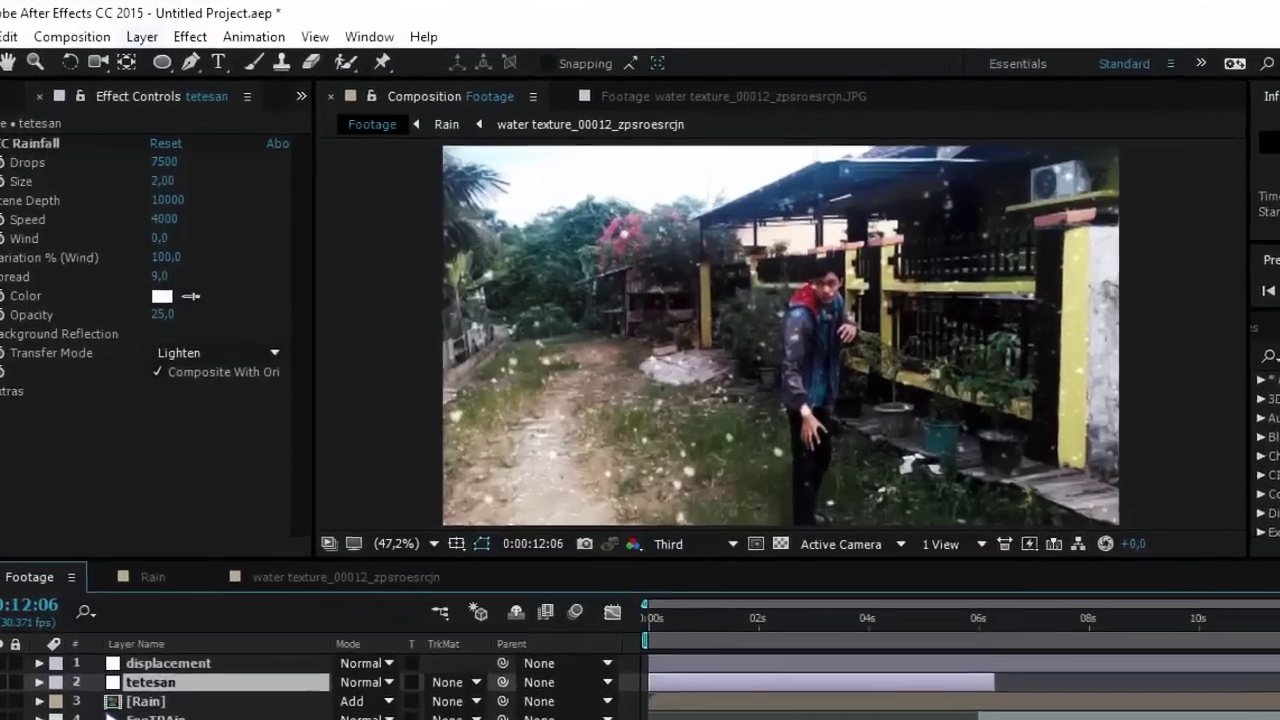
{"action": "left_click", "coordinate": [141, 32]}
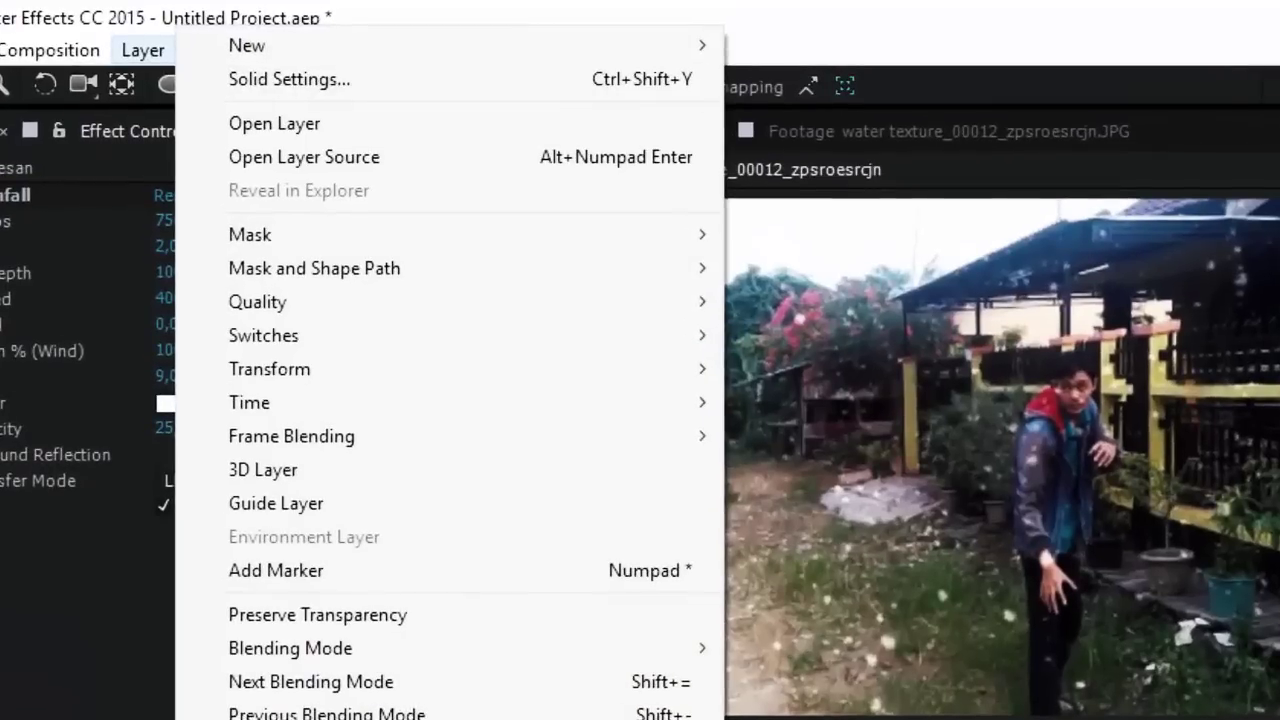
{"action": "mouse_move", "coordinate": [247, 45]}
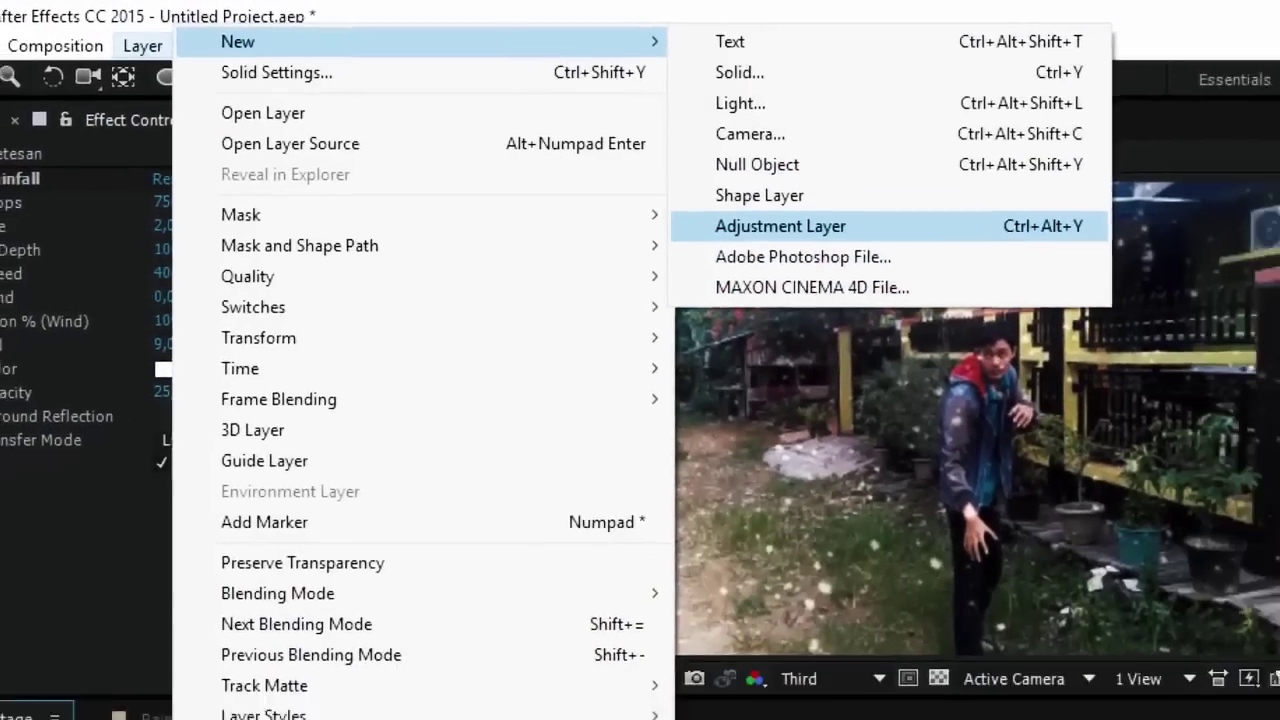
{"action": "left_click", "coordinate": [839, 247]}
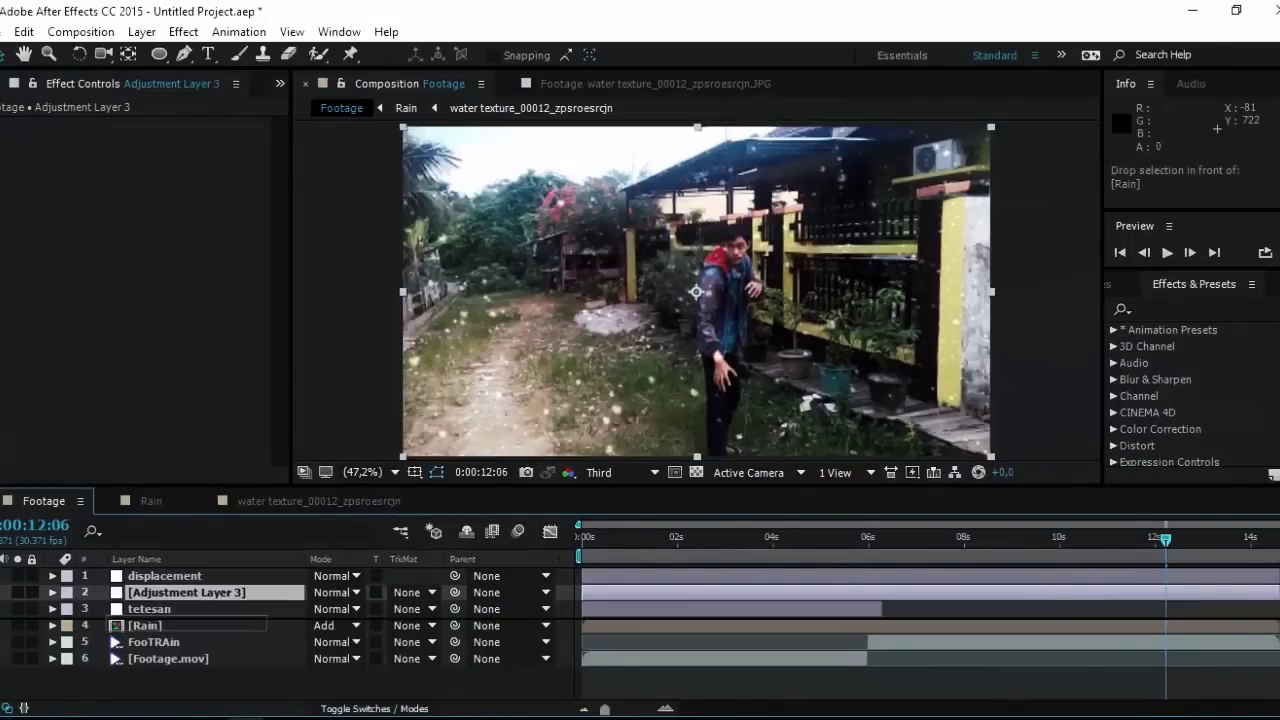
{"action": "key", "text": "ctrl+bracketleft"}
{"action": "key", "text": "ctrl+bracketleft"}
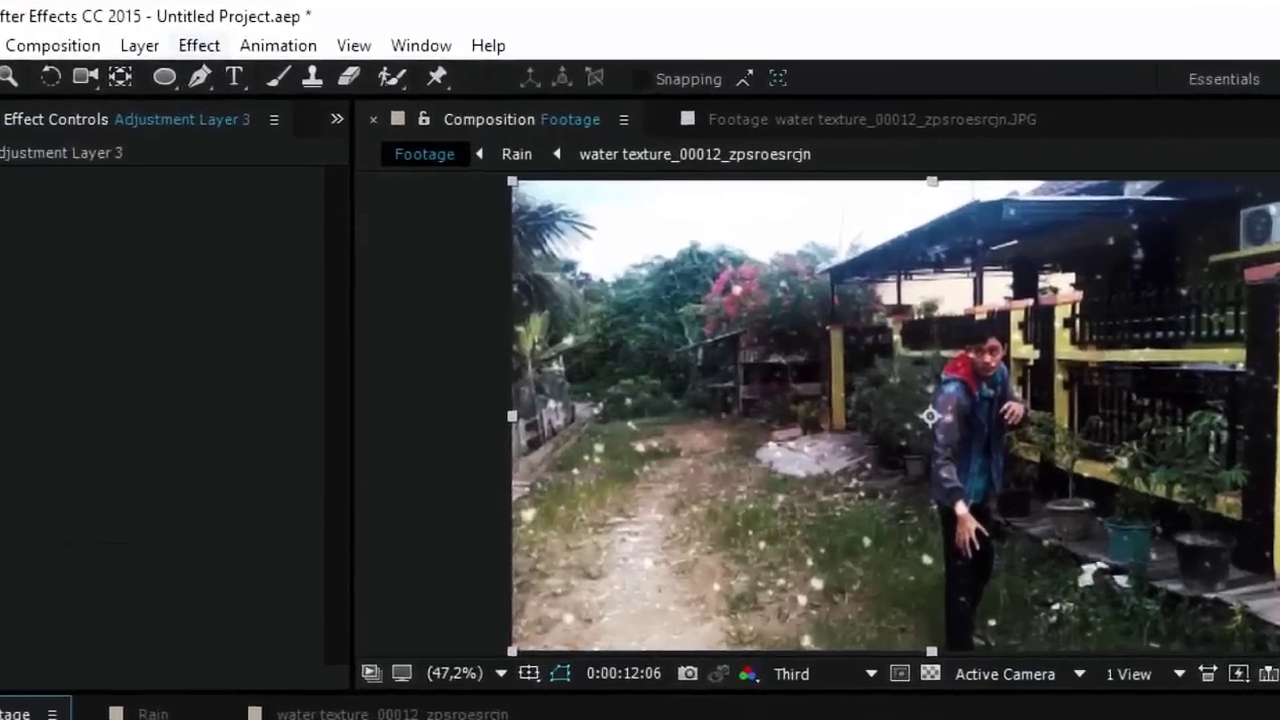
Step: Apply Hue/Saturation to the new adjustment layer with Master Saturation at -5 and Master Lightness at -20
{"action": "left_click", "coordinate": [183, 31]}
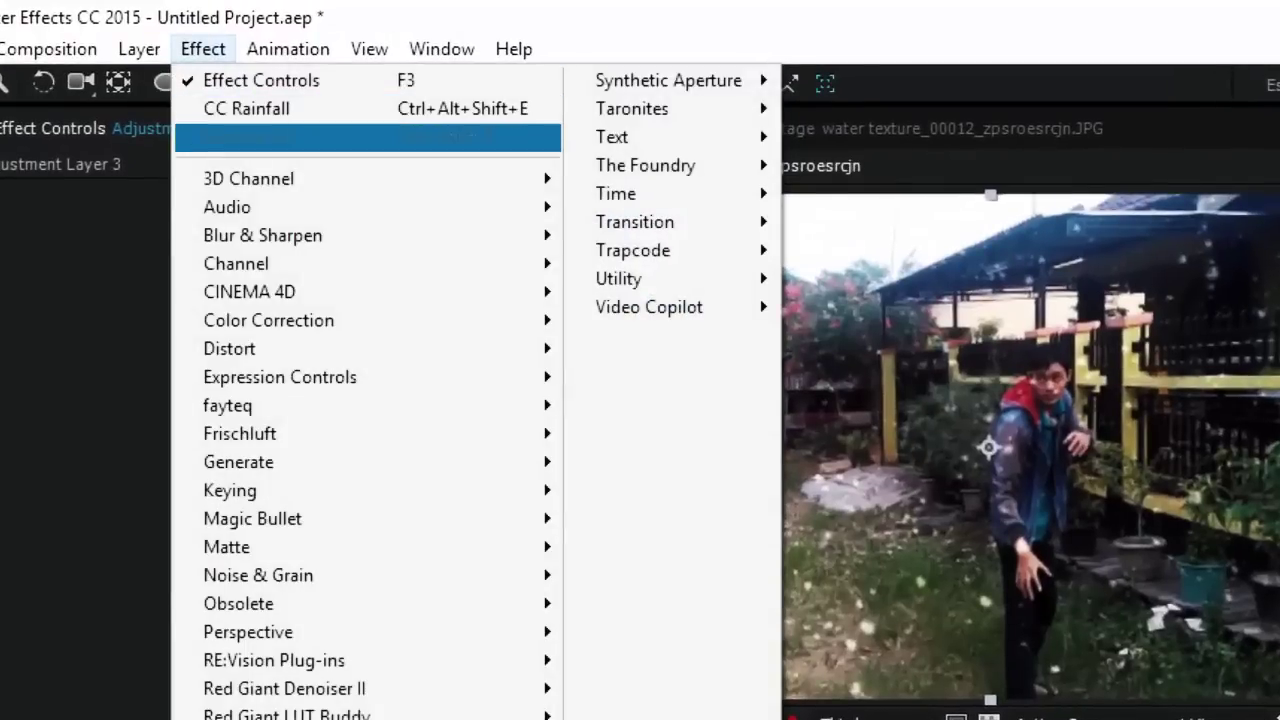
{"action": "mouse_move", "coordinate": [268, 320]}
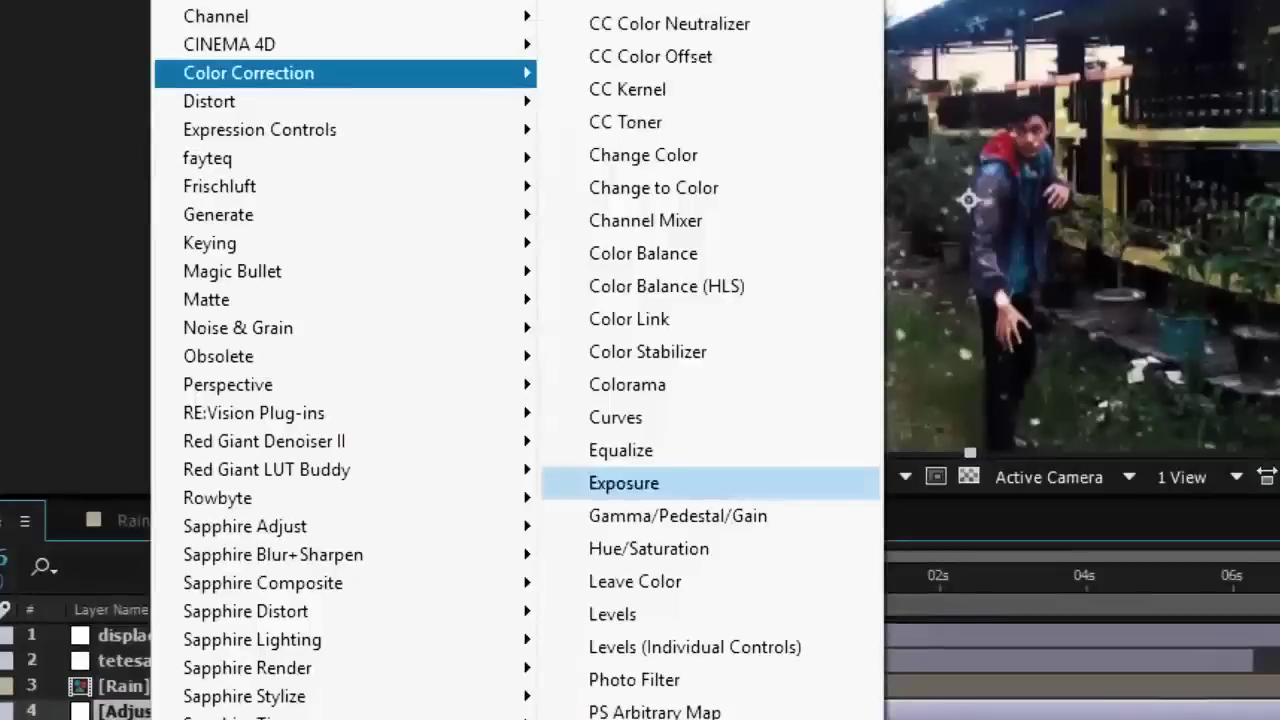
{"action": "left_click", "coordinate": [649, 548]}
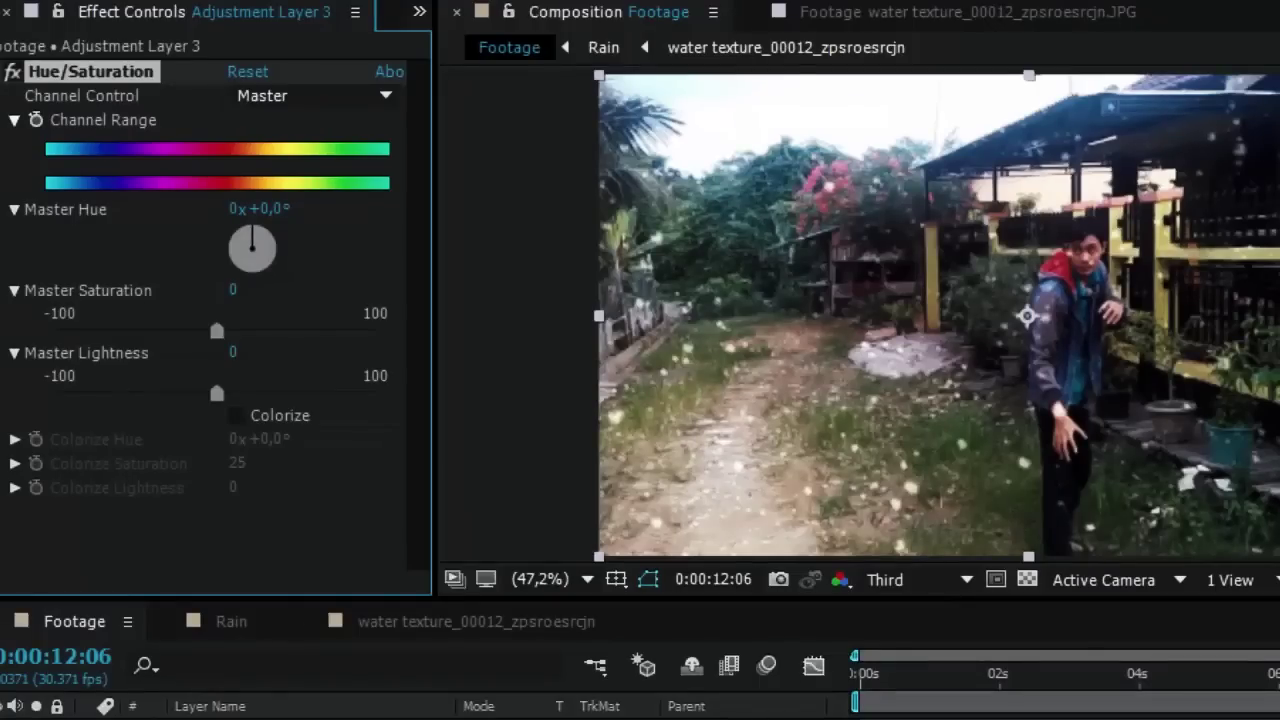
{"action": "left_click", "coordinate": [233, 290]}
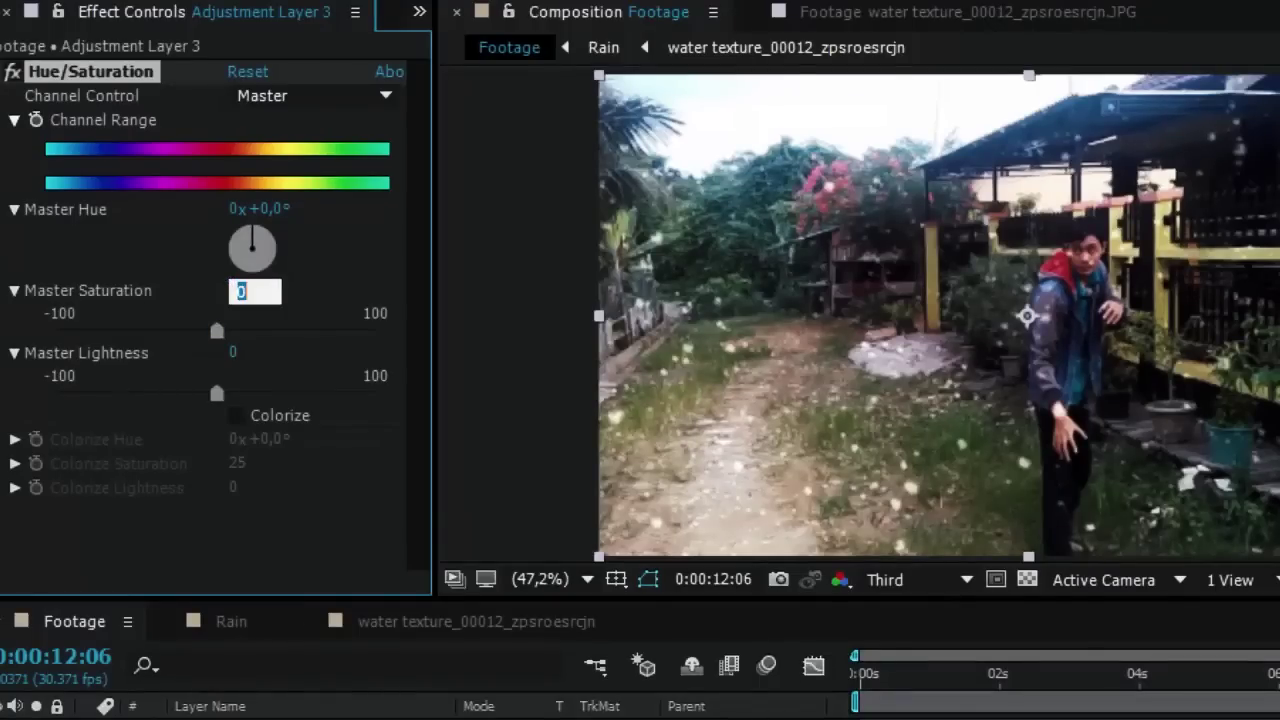
{"action": "type", "text": "-"}
{"action": "key", "text": "Return"}
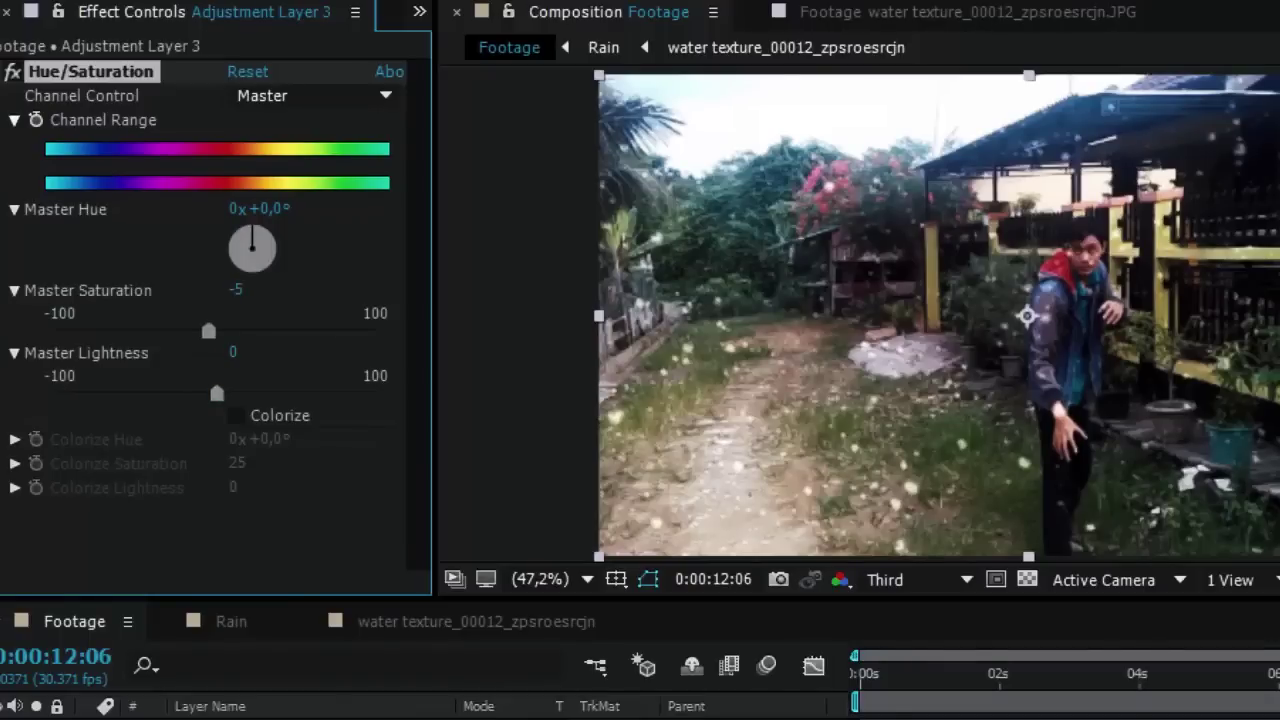
{"action": "left_click", "coordinate": [233, 352]}
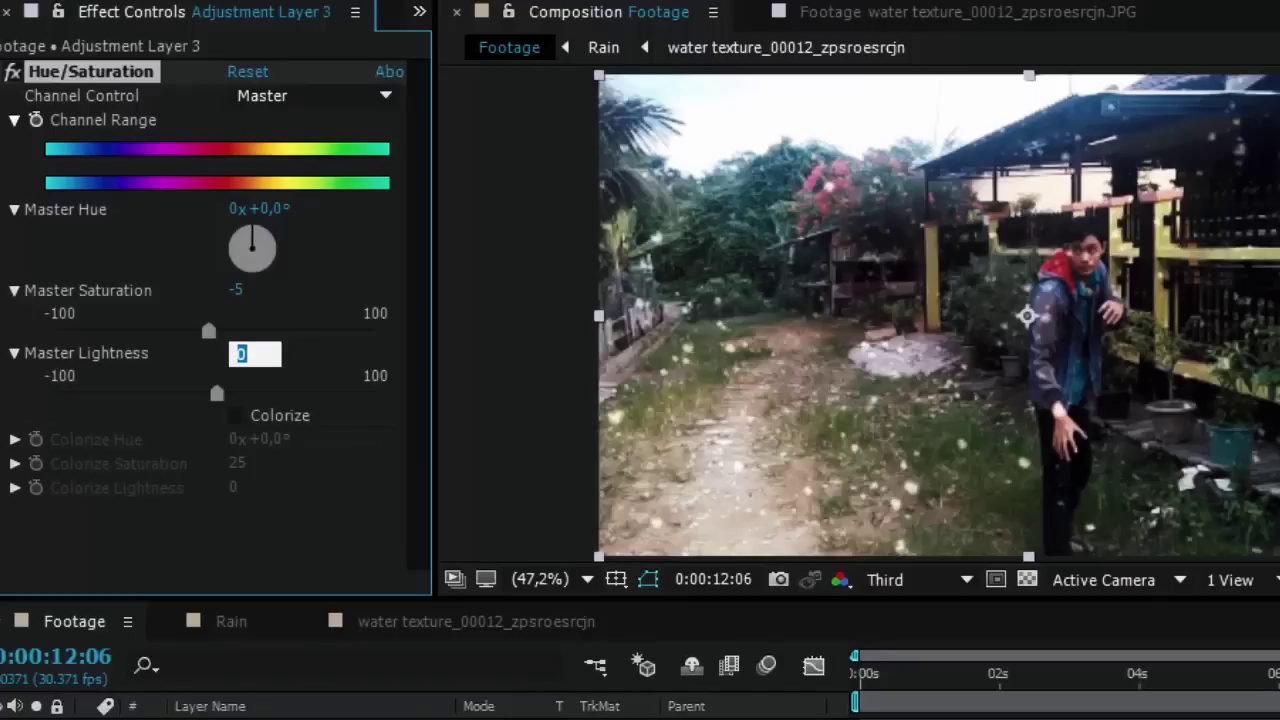
{"action": "type", "text": "-20"}
{"action": "key", "text": "Return"}
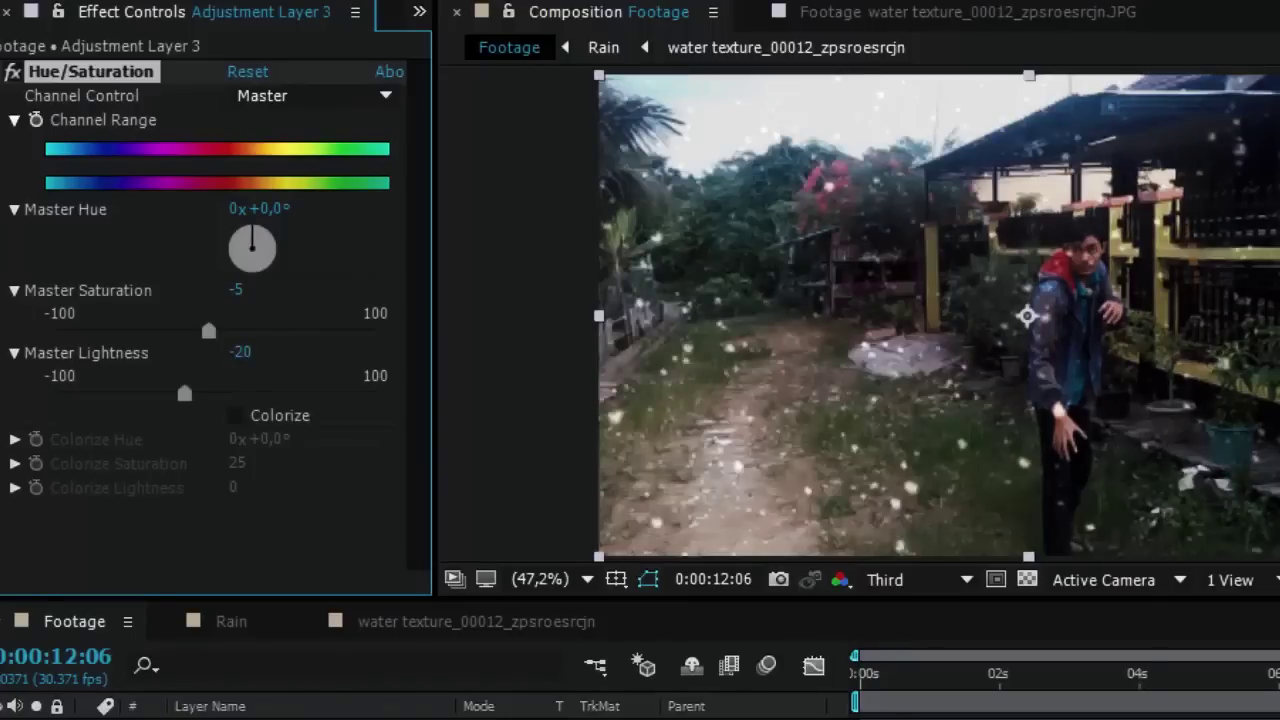
Step: Add a Curves effect to the adjustment layer and lower the RGB curve in the upper midtones and shadows to darken the footage
{"action": "right_click", "coordinate": [272, 530]}
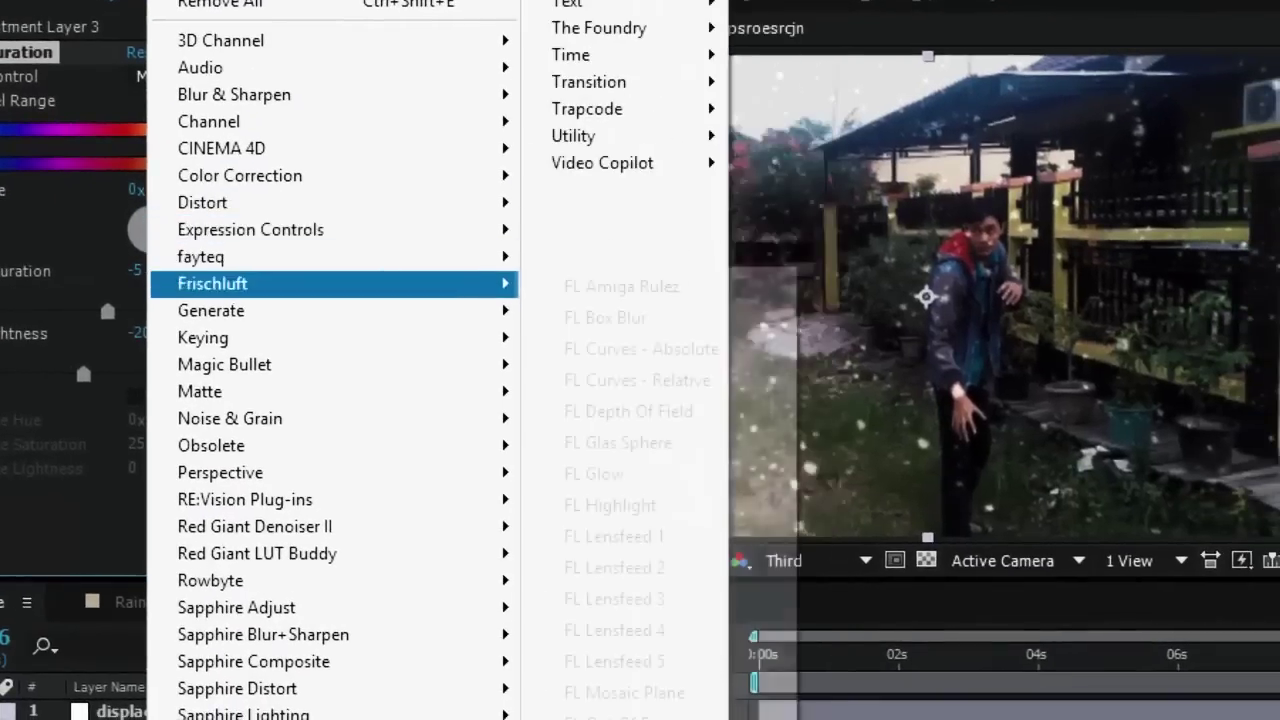
{"action": "mouse_move", "coordinate": [240, 175]}
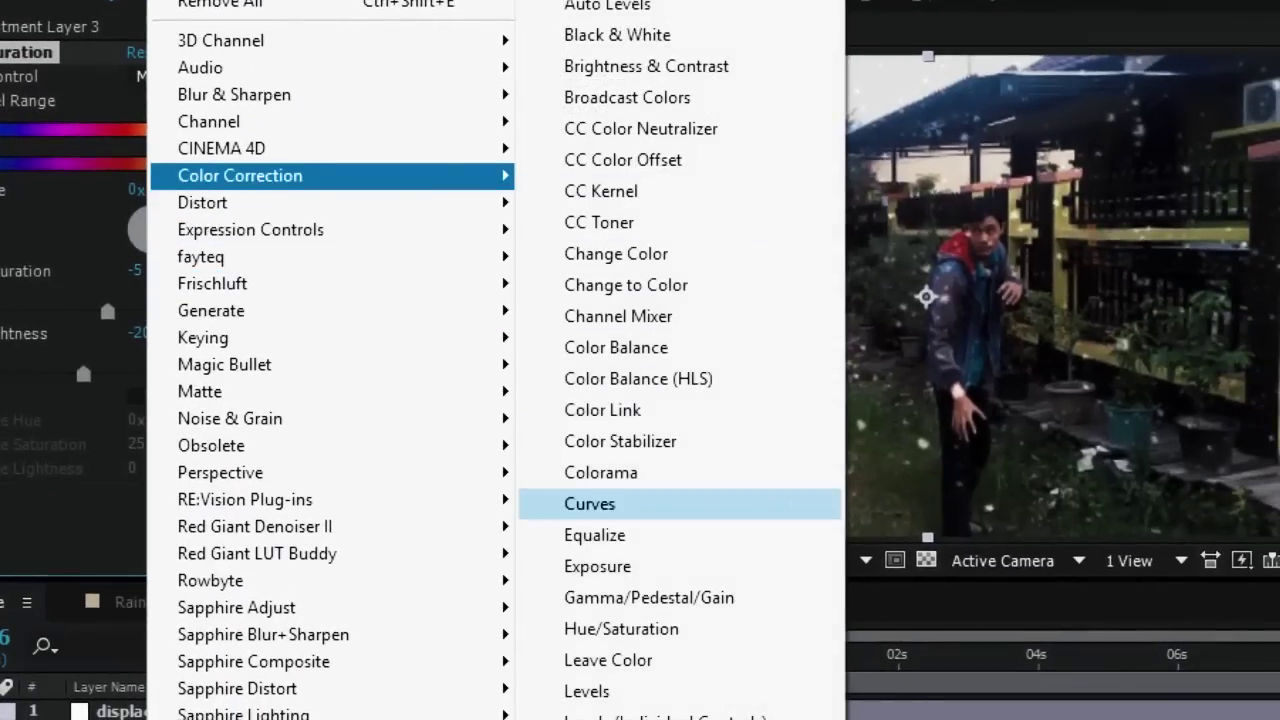
{"action": "left_click", "coordinate": [590, 503]}
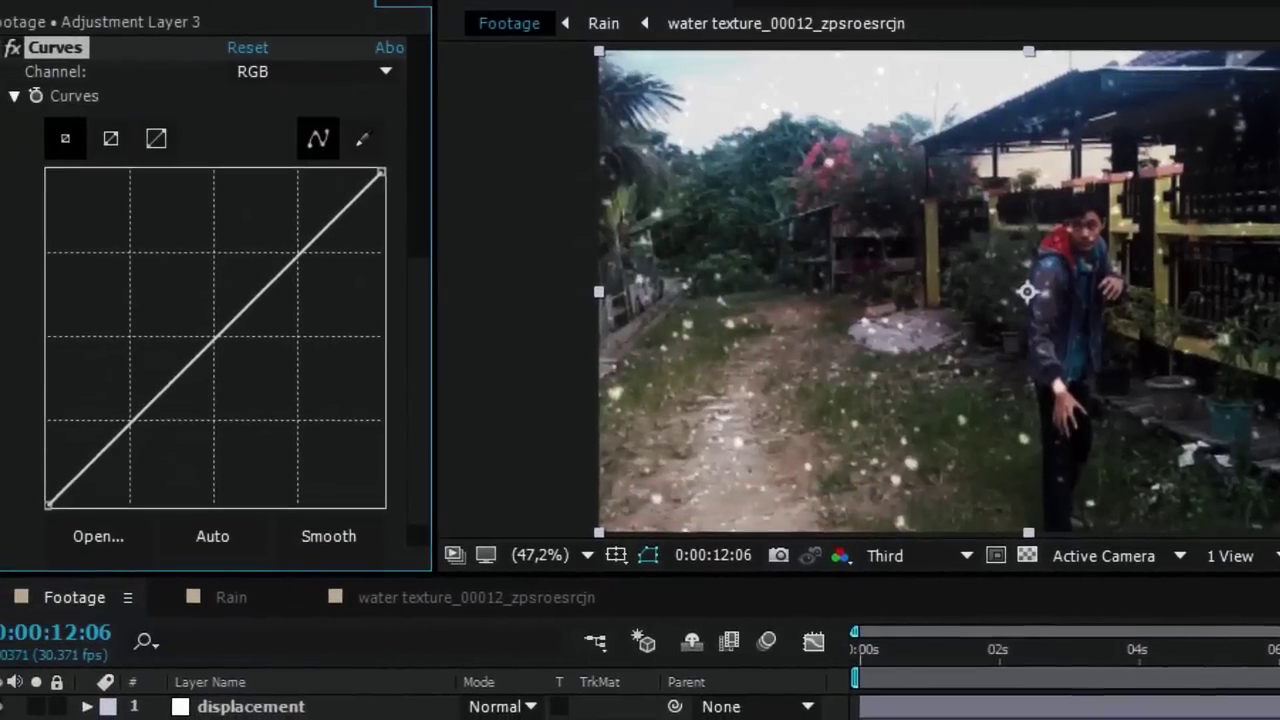
{"action": "left_click_drag", "start_coordinate": [266, 287], "coordinate": [282, 289]}
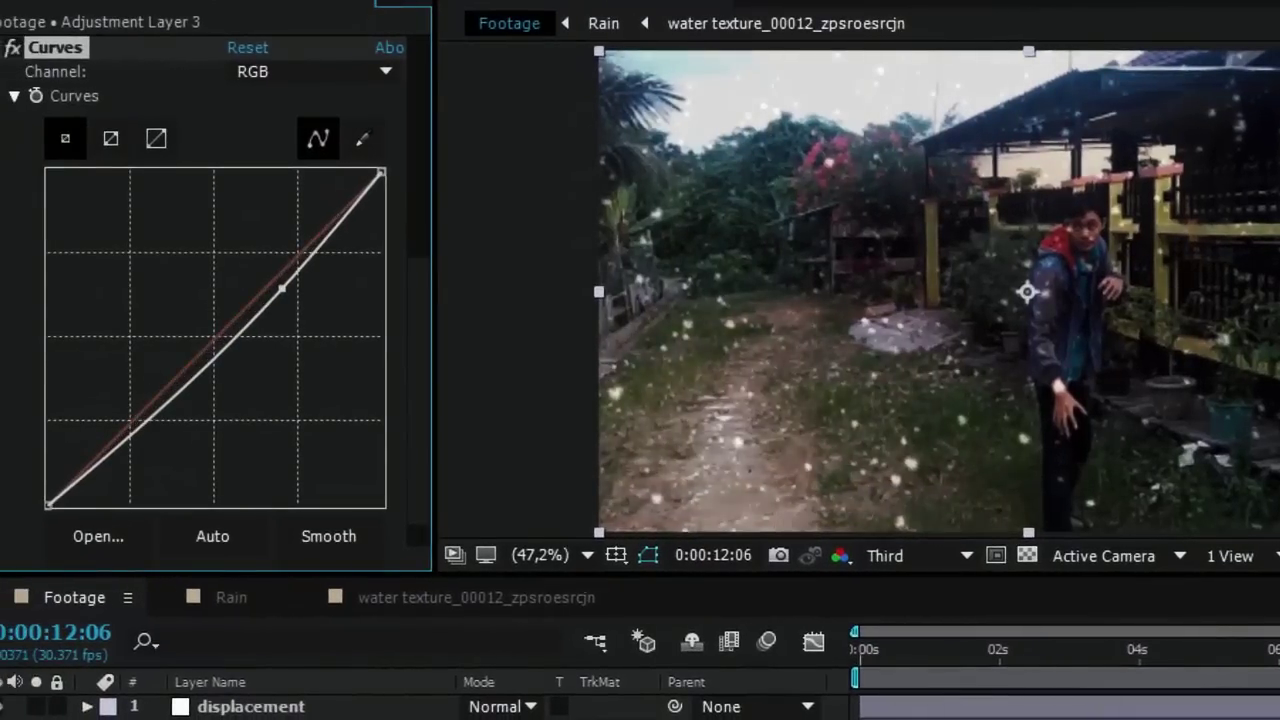
{"action": "left_click_drag", "start_coordinate": [172, 400], "coordinate": [149, 429]}
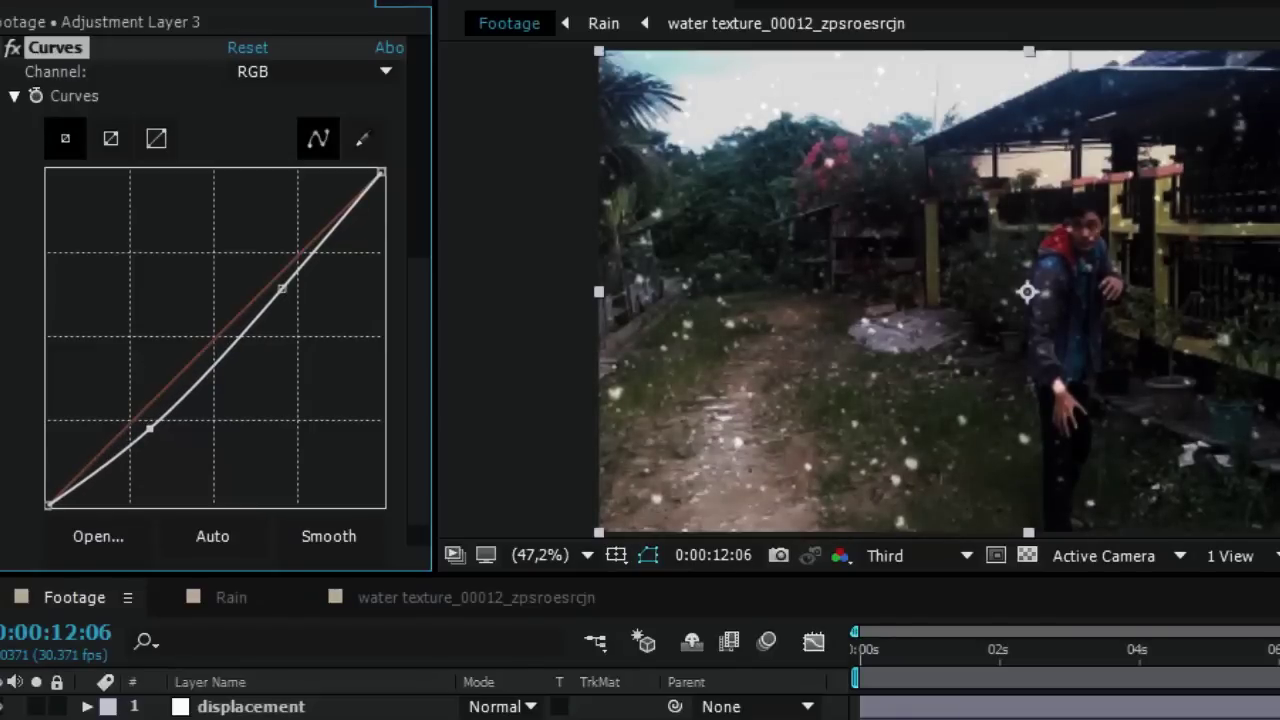
Step: Lower the Blue channel curve slightly in the midtones and shadows of the adjustment layer's Curves effect
{"action": "left_click", "coordinate": [312, 71]}
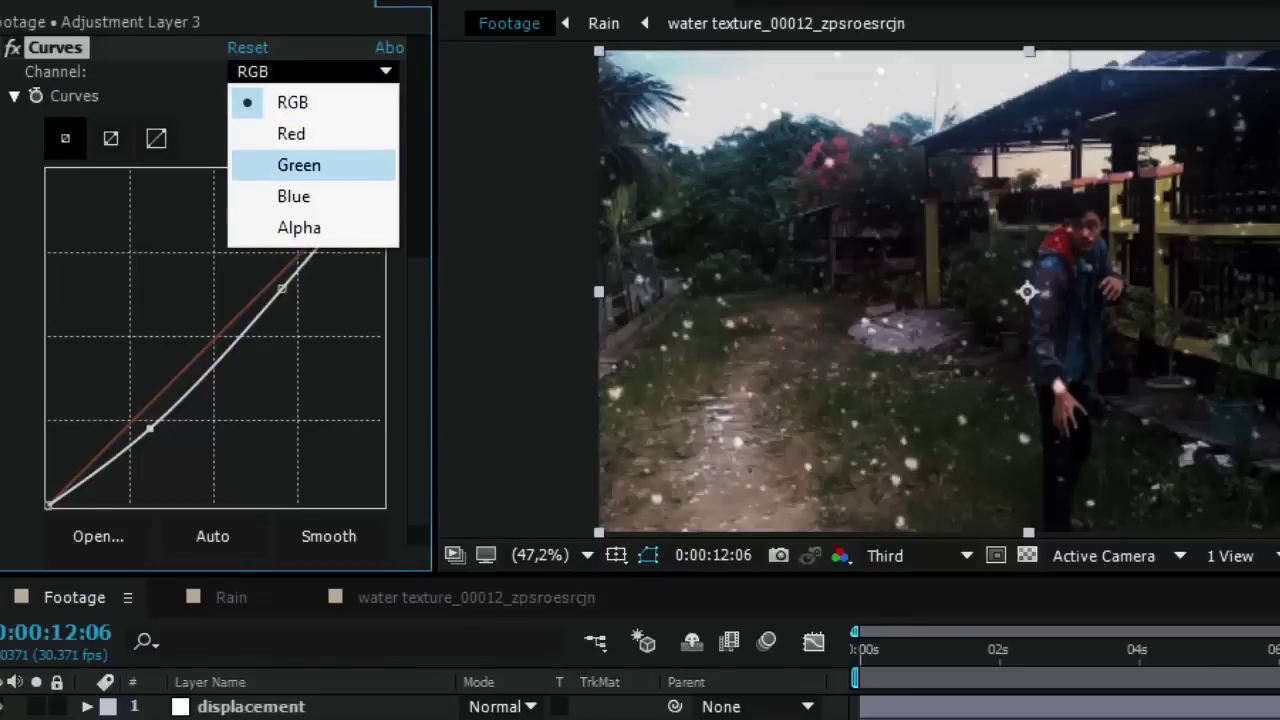
{"action": "left_click", "coordinate": [294, 196]}
{"action": "left_click_drag", "start_coordinate": [228, 326], "coordinate": [227, 335]}
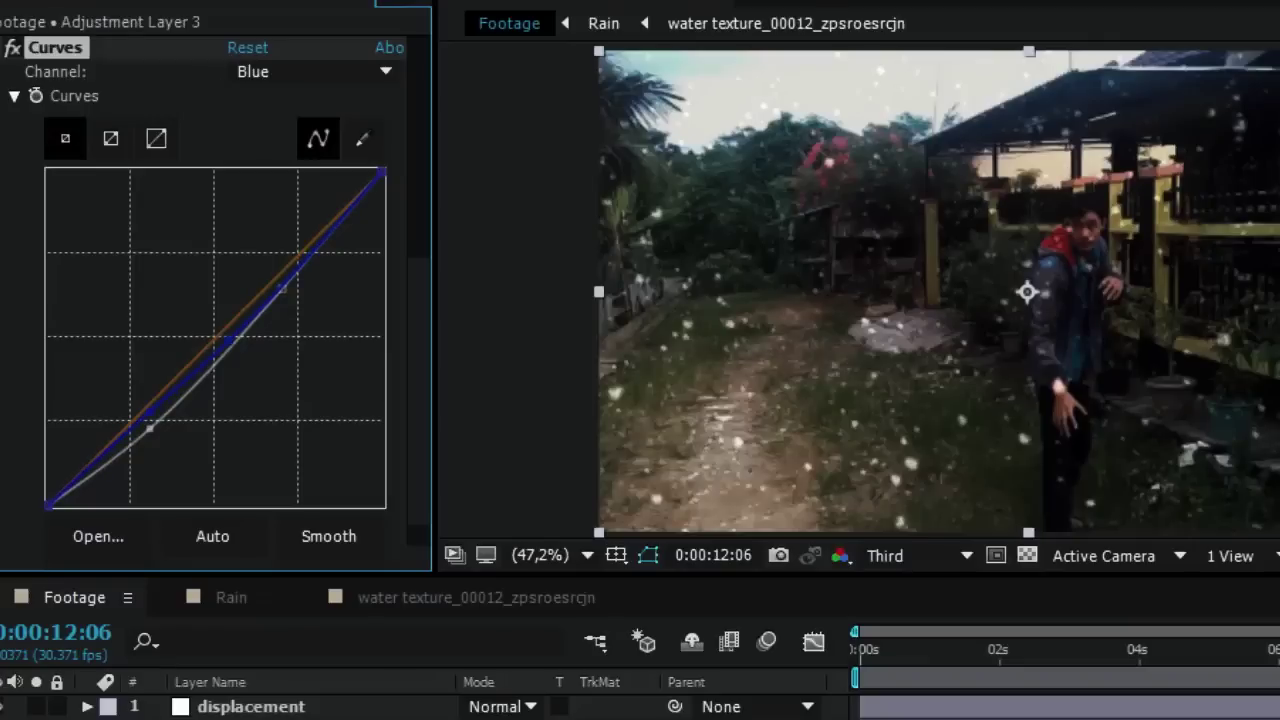
{"action": "left_click_drag", "start_coordinate": [227, 335], "coordinate": [226, 334]}
{"action": "left_click_drag", "start_coordinate": [134, 419], "coordinate": [138, 421]}
Step: Pull the Green channel curve slightly down in the upper midtones and shadows of the adjustment layer's Curves effect
{"action": "left_click", "coordinate": [310, 71]}
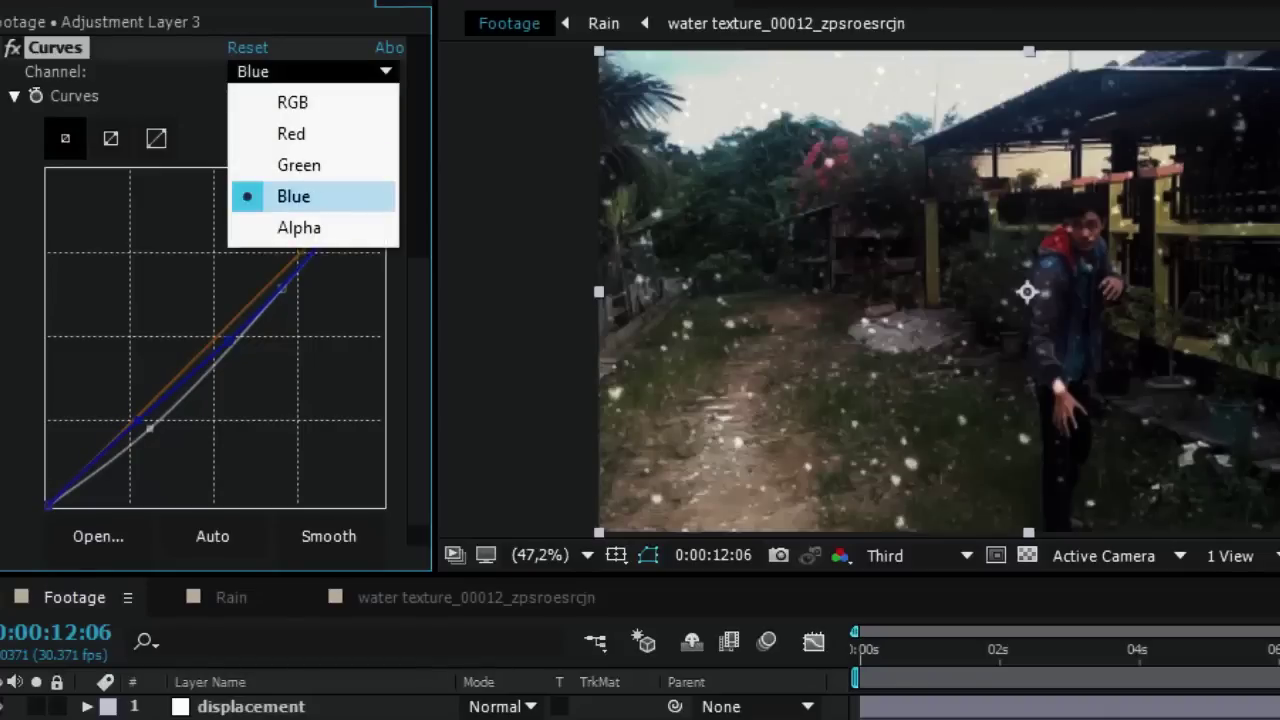
{"action": "left_click", "coordinate": [299, 164]}
{"action": "left_click_drag", "start_coordinate": [248, 305], "coordinate": [258, 320]}
{"action": "left_click_drag", "start_coordinate": [258, 308], "coordinate": [261, 302]}
{"action": "left_click_drag", "start_coordinate": [143, 414], "coordinate": [143, 427]}
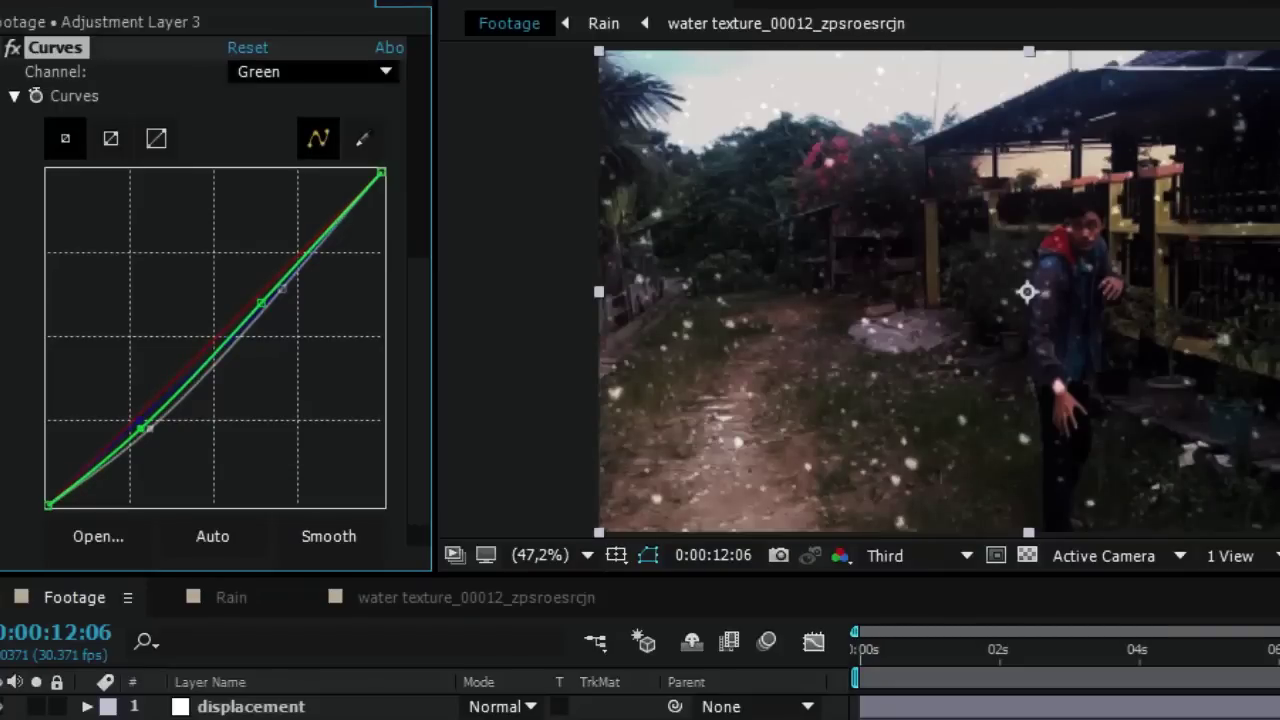
{"action": "left_click", "coordinate": [310, 71]}
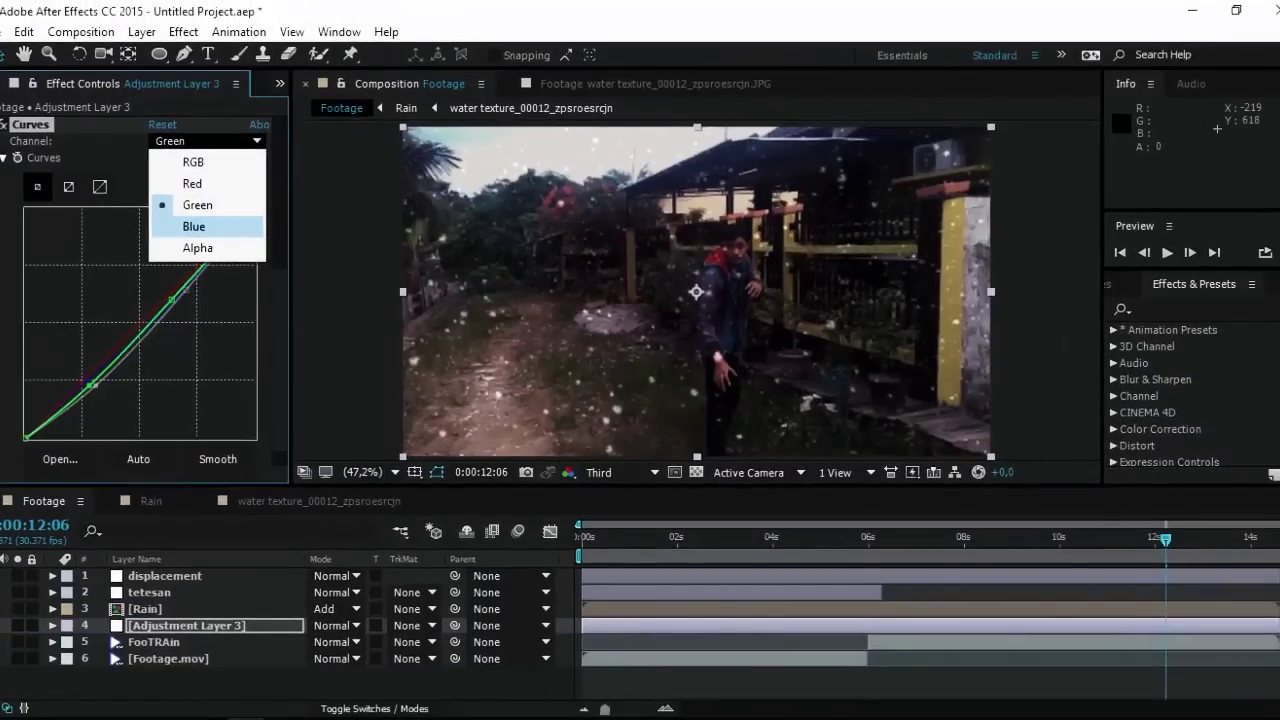
{"action": "key", "text": "Escape"}
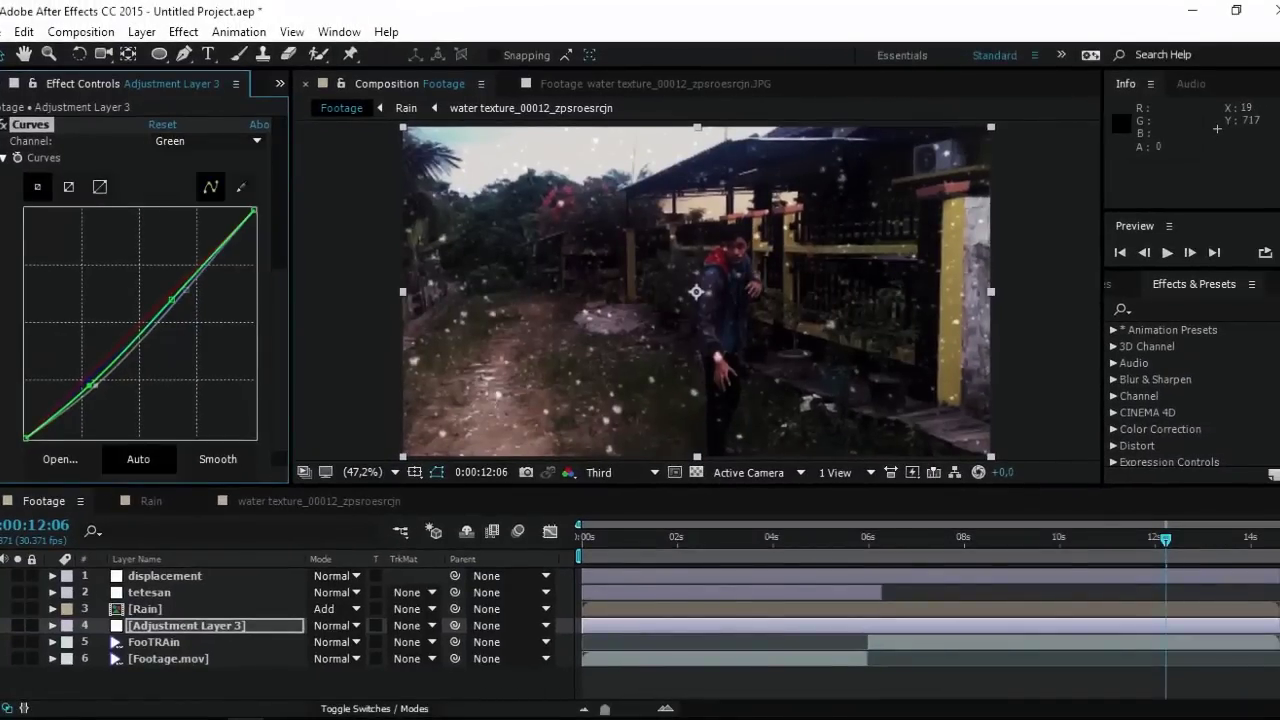
Step: Apply a Curves color correction effect to the Rain layer in the Footage composition
{"action": "left_click", "coordinate": [150, 609]}
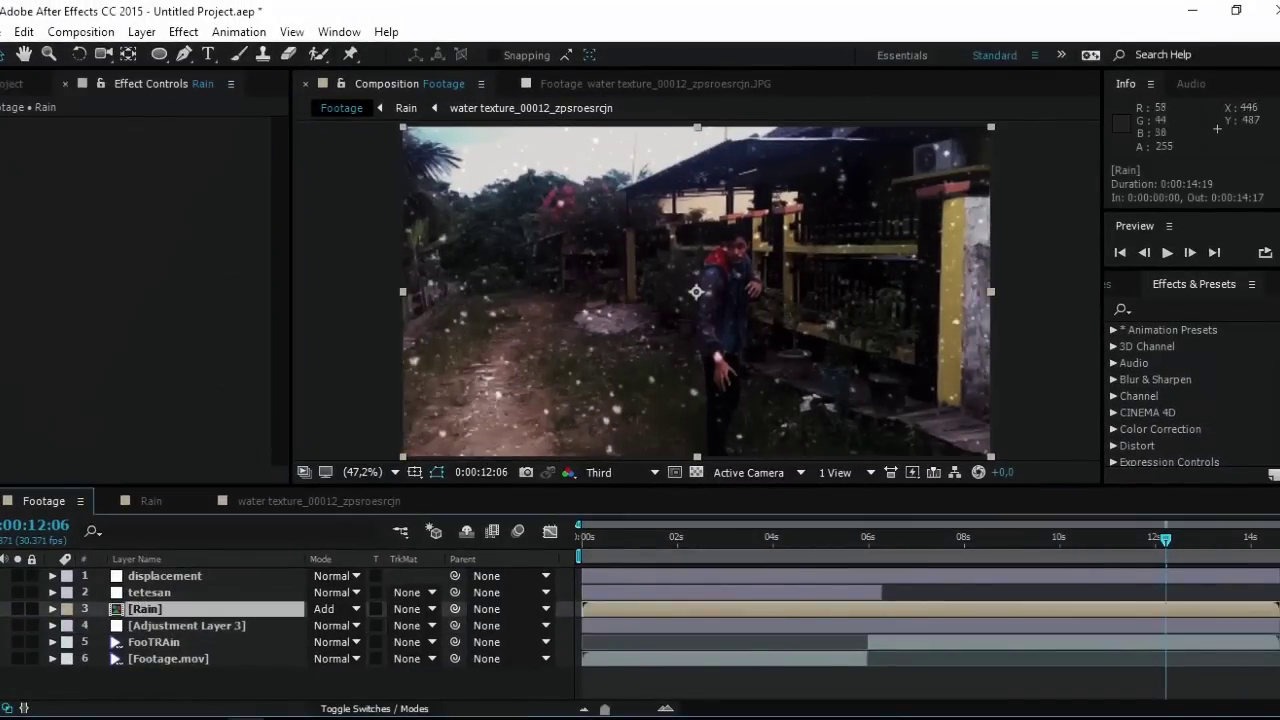
{"action": "left_click", "coordinate": [142, 32]}
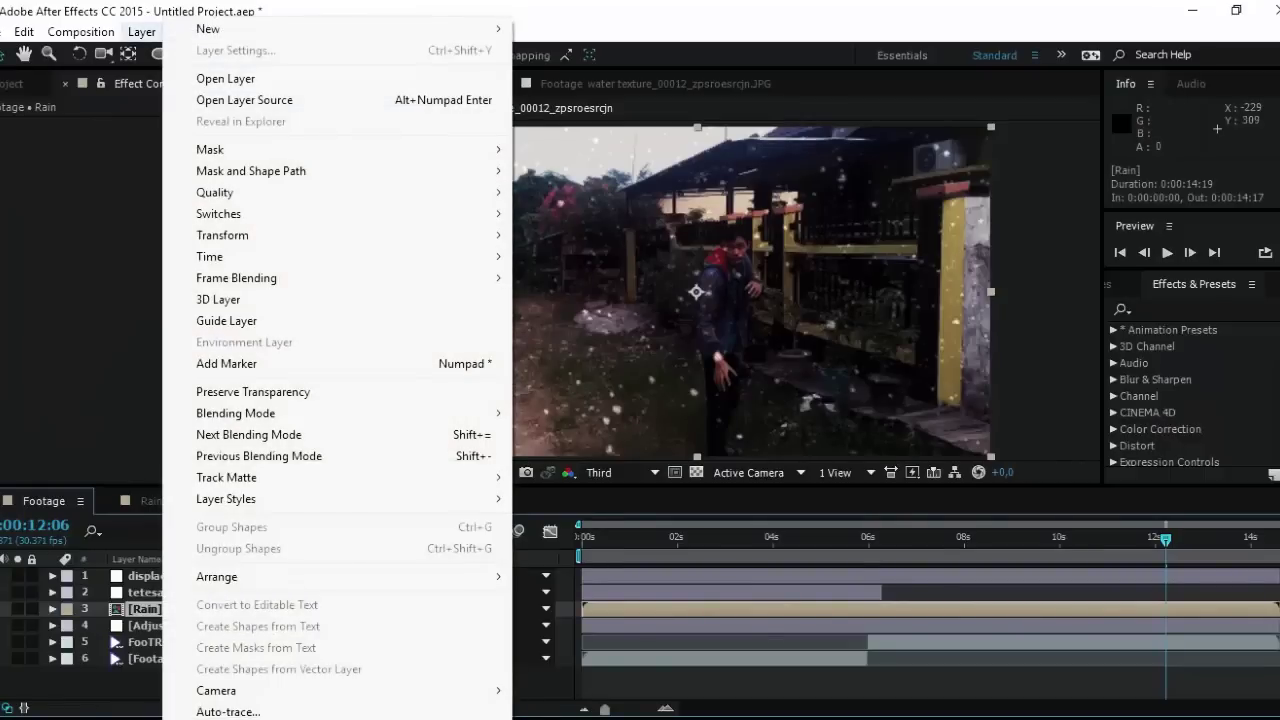
{"action": "left_click", "coordinate": [142, 32]}
{"action": "left_click", "coordinate": [184, 32]}
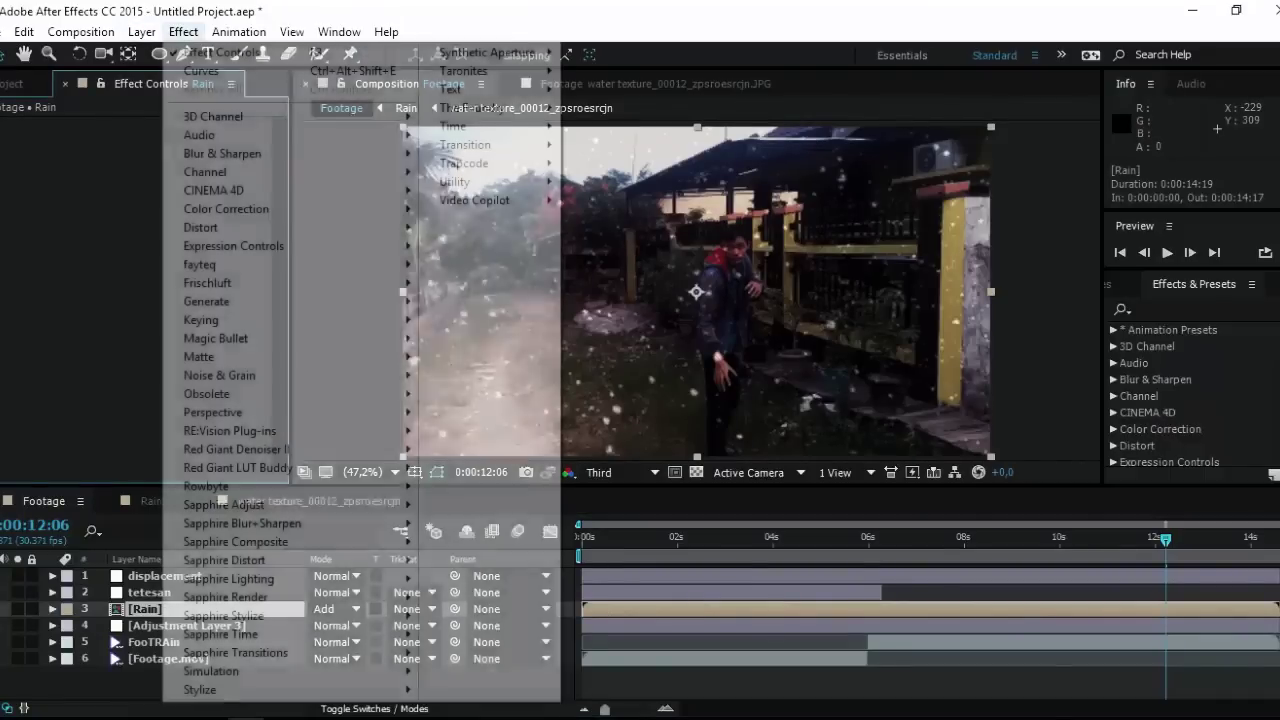
{"action": "mouse_move", "coordinate": [239, 32]}
{"action": "mouse_move", "coordinate": [184, 32]}
{"action": "mouse_move", "coordinate": [200, 227]}
{"action": "mouse_move", "coordinate": [250, 208]}
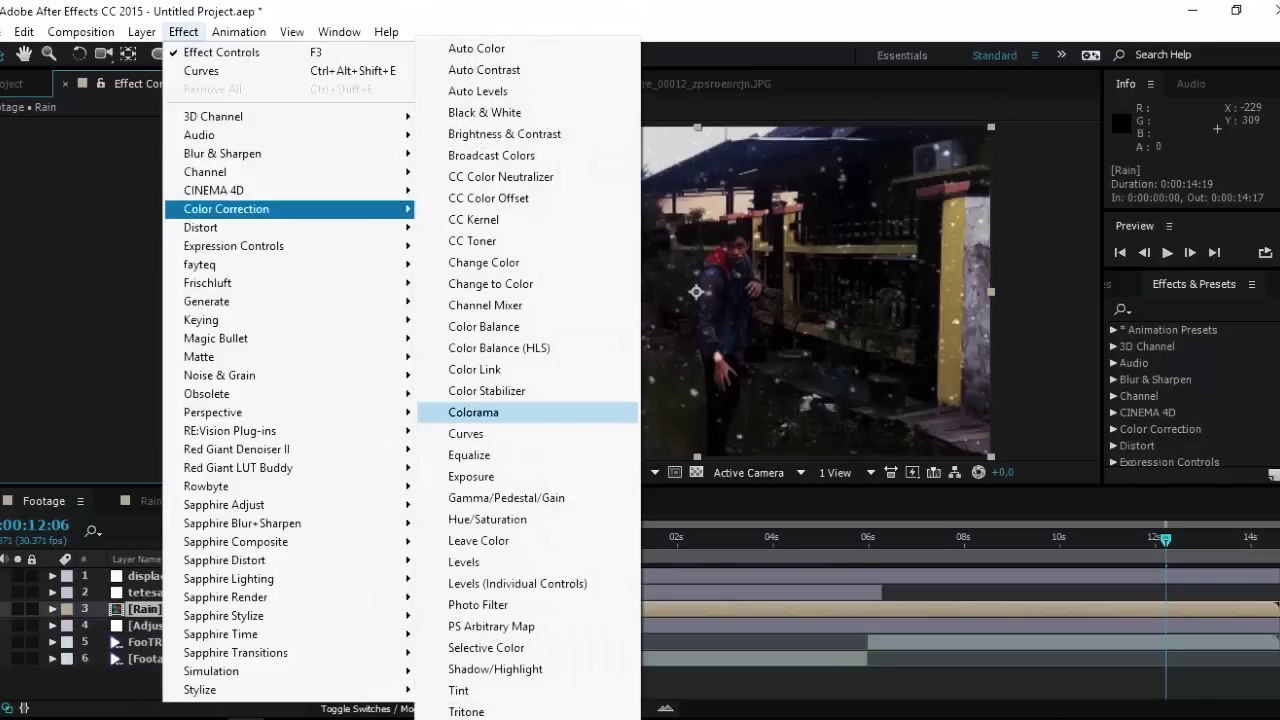
{"action": "left_click", "coordinate": [610, 433]}
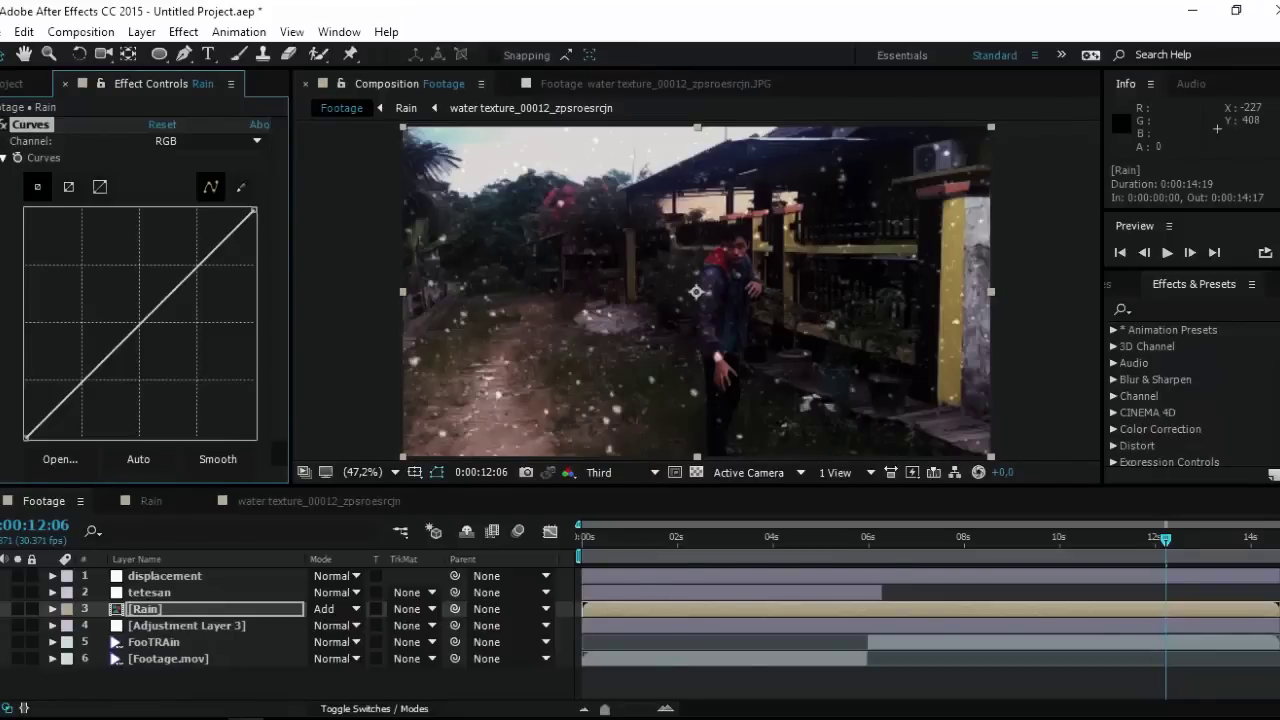
Step: Raise the midtones of the Blue channel slightly in the Rain layer's Curves effect
{"action": "left_click", "coordinate": [207, 141]}
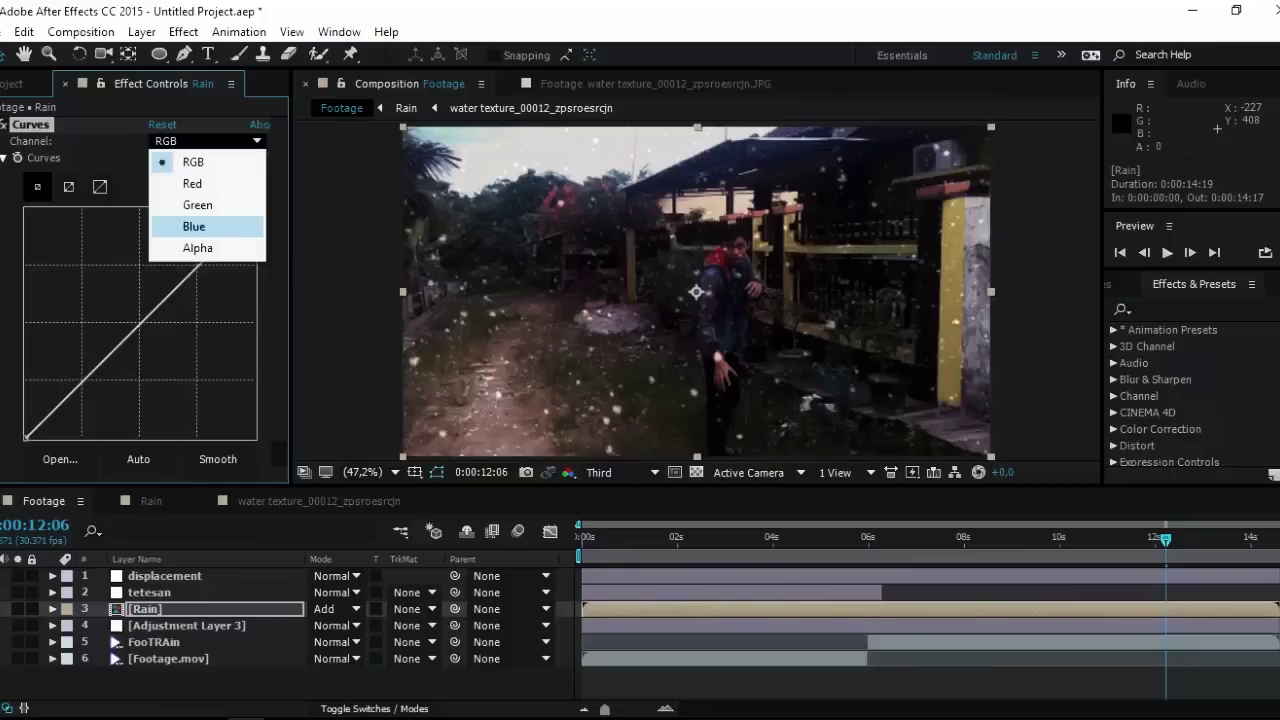
{"action": "left_click", "coordinate": [194, 226]}
{"action": "left_click_drag", "start_coordinate": [140, 322], "coordinate": [138, 318]}
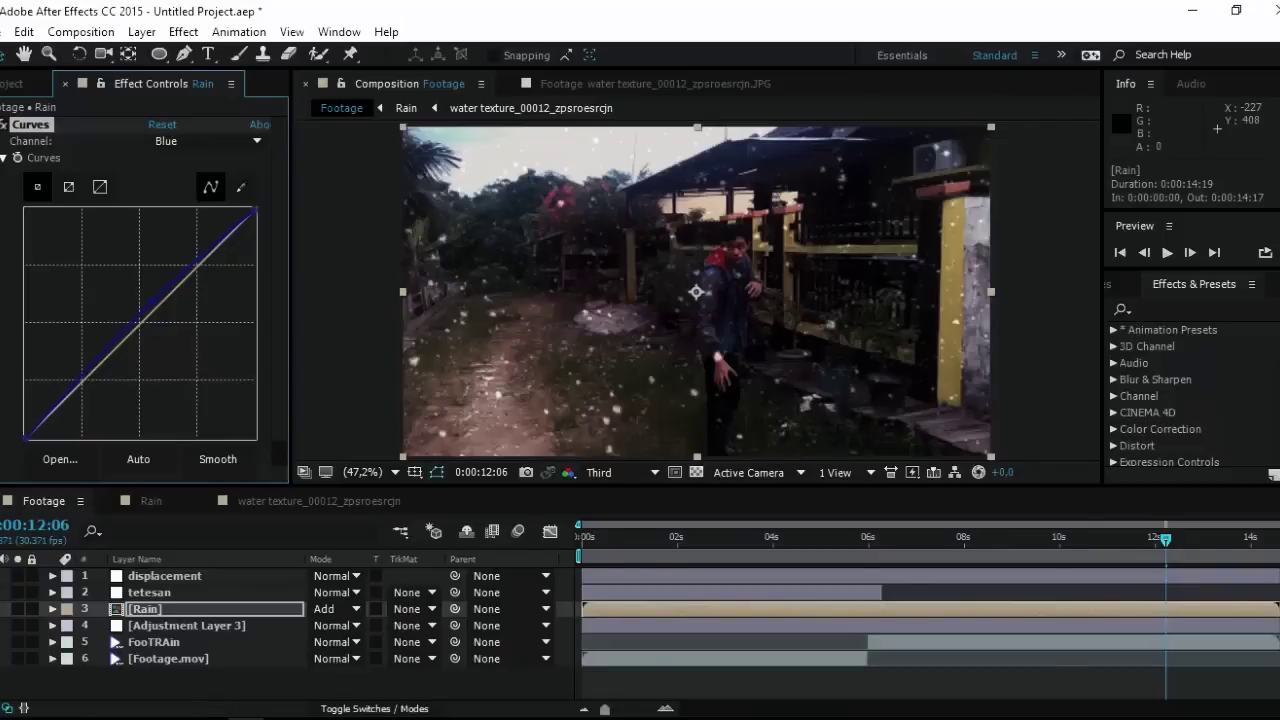